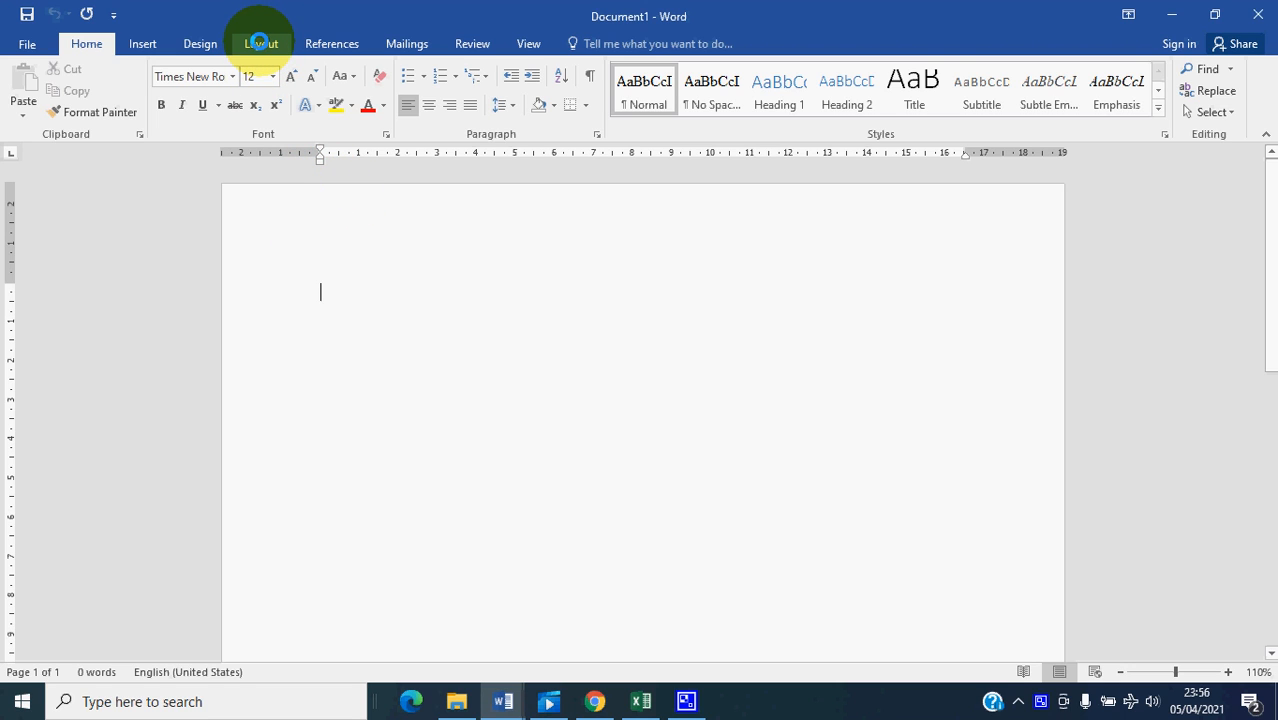
# - Set custom page margins of 3 cm top, 4 cm left, 3 cm bottom and 3 cm right with portrait orientation
pyautogui.click(260, 43)
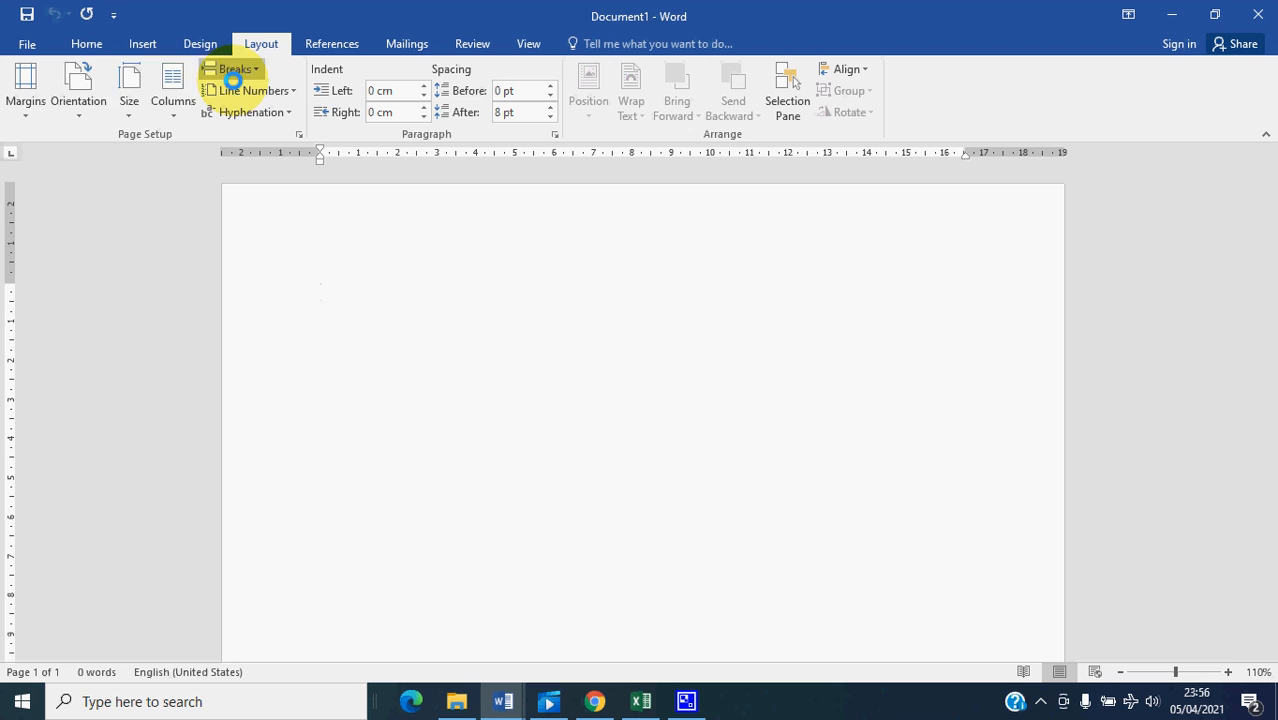
pyautogui.click(27, 112)
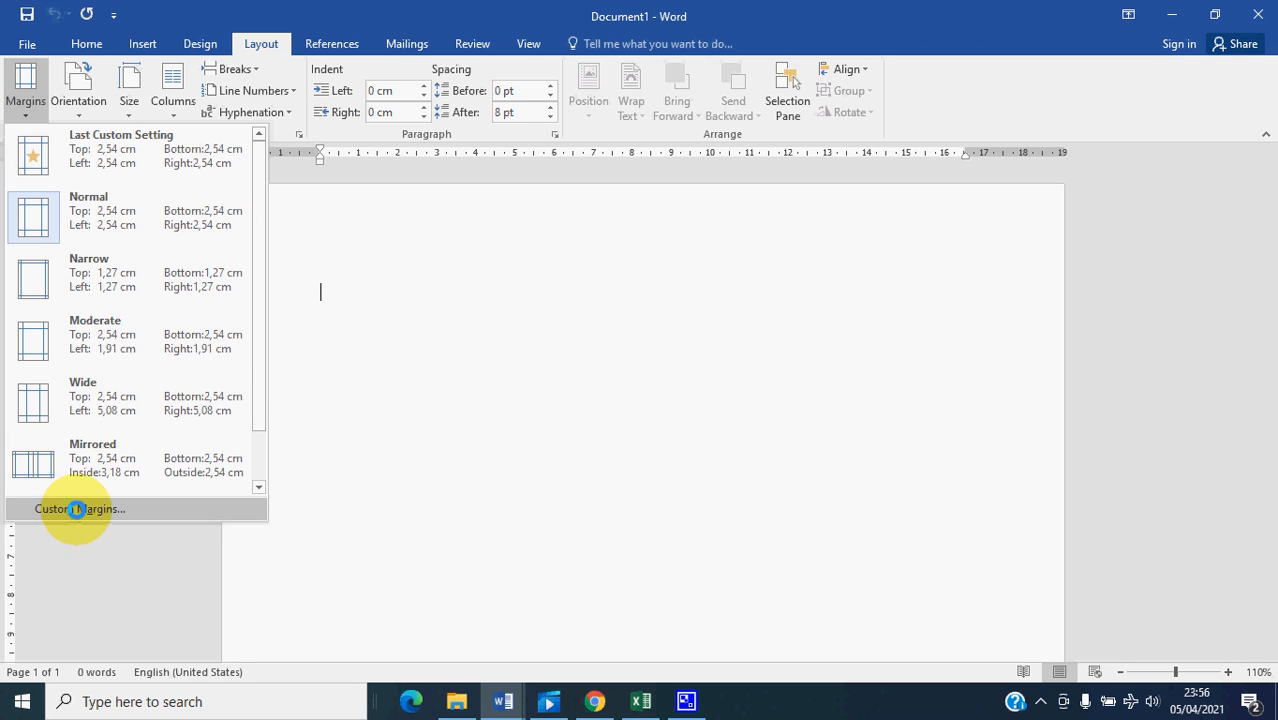
pyautogui.click(78, 509)
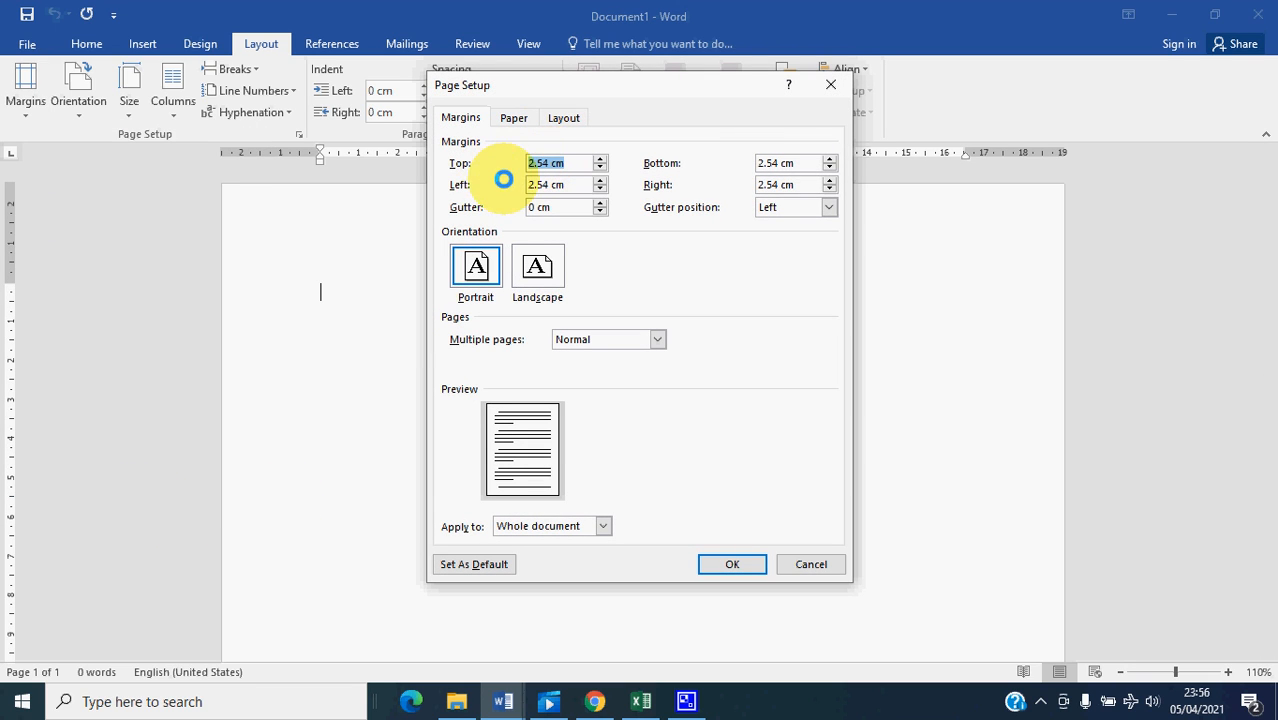
pyautogui.click(541, 164)
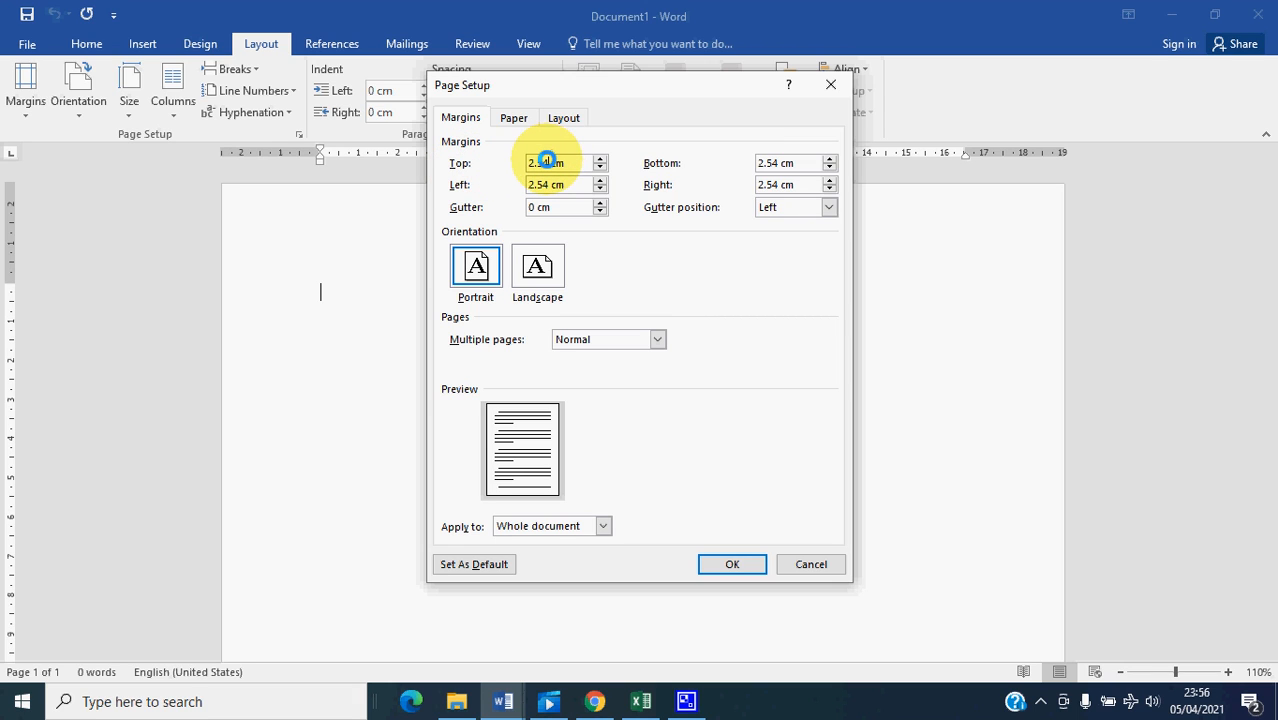
pyautogui.moveTo(545, 161); pyautogui.dragTo(514, 161)
pyautogui.write('3')
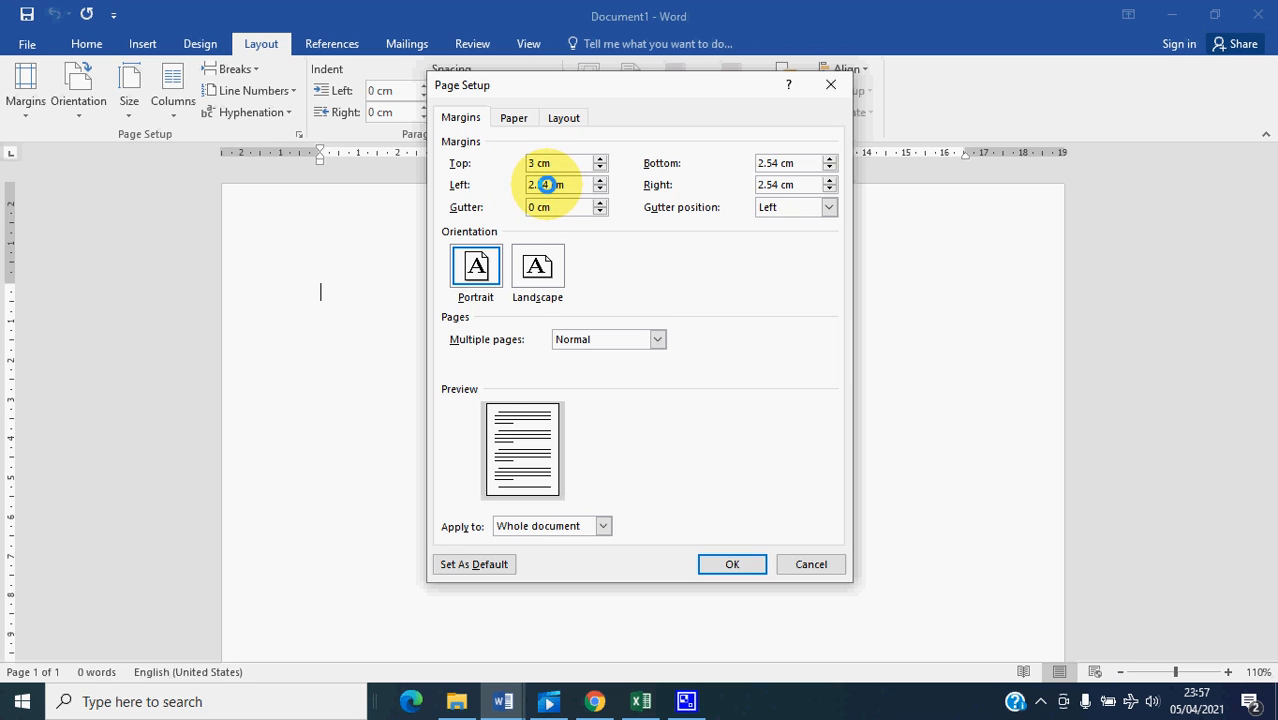
pyautogui.moveTo(546, 184); pyautogui.dragTo(502, 184)
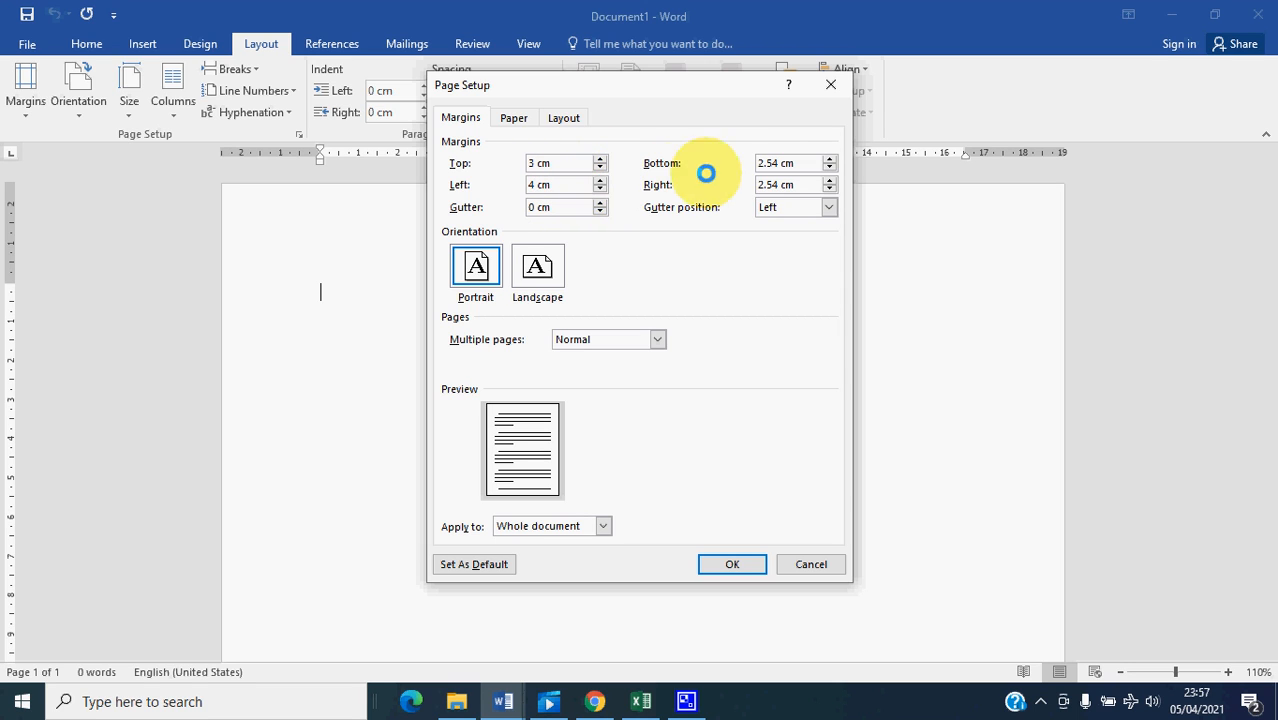
pyautogui.click(830, 158)
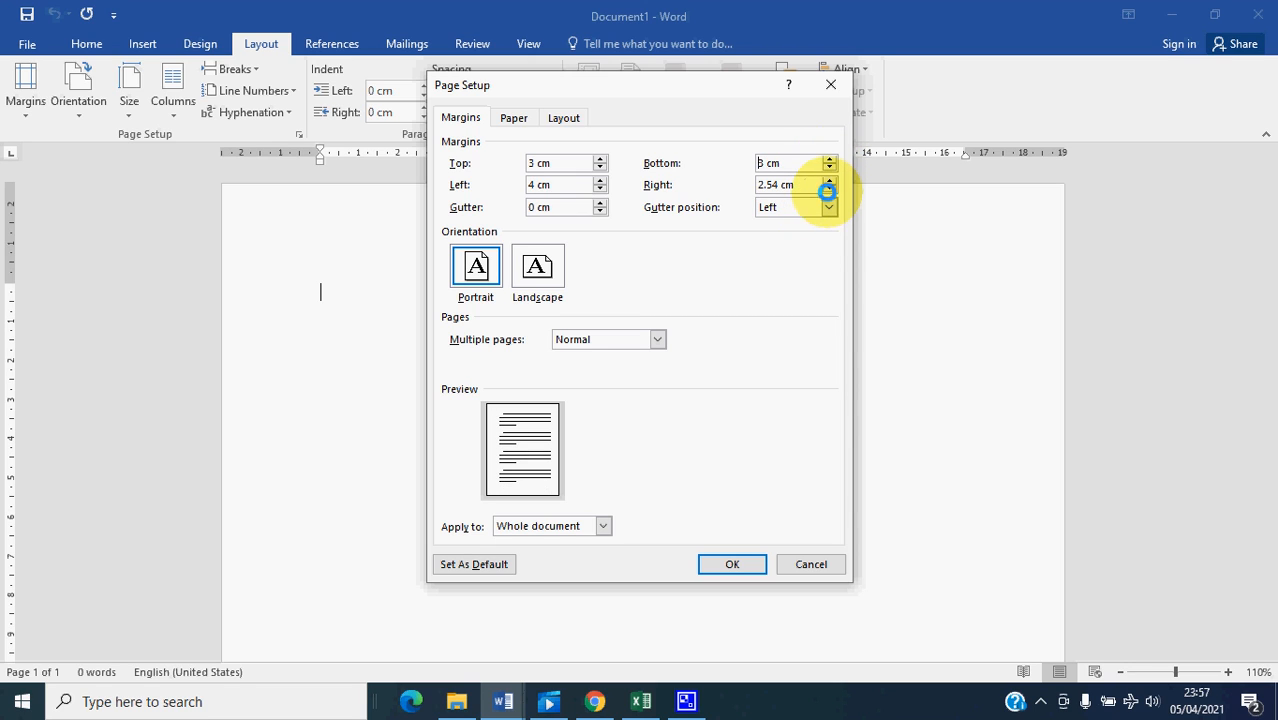
pyautogui.click(829, 180)
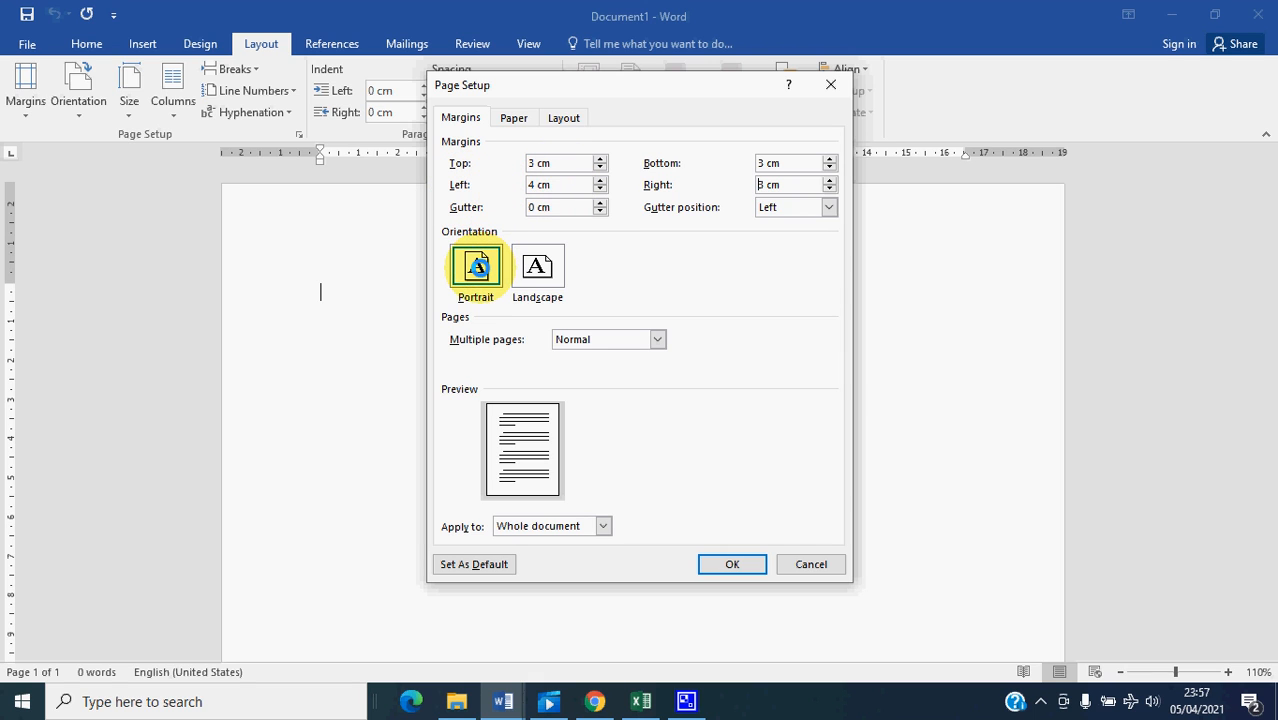
pyautogui.click(478, 264)
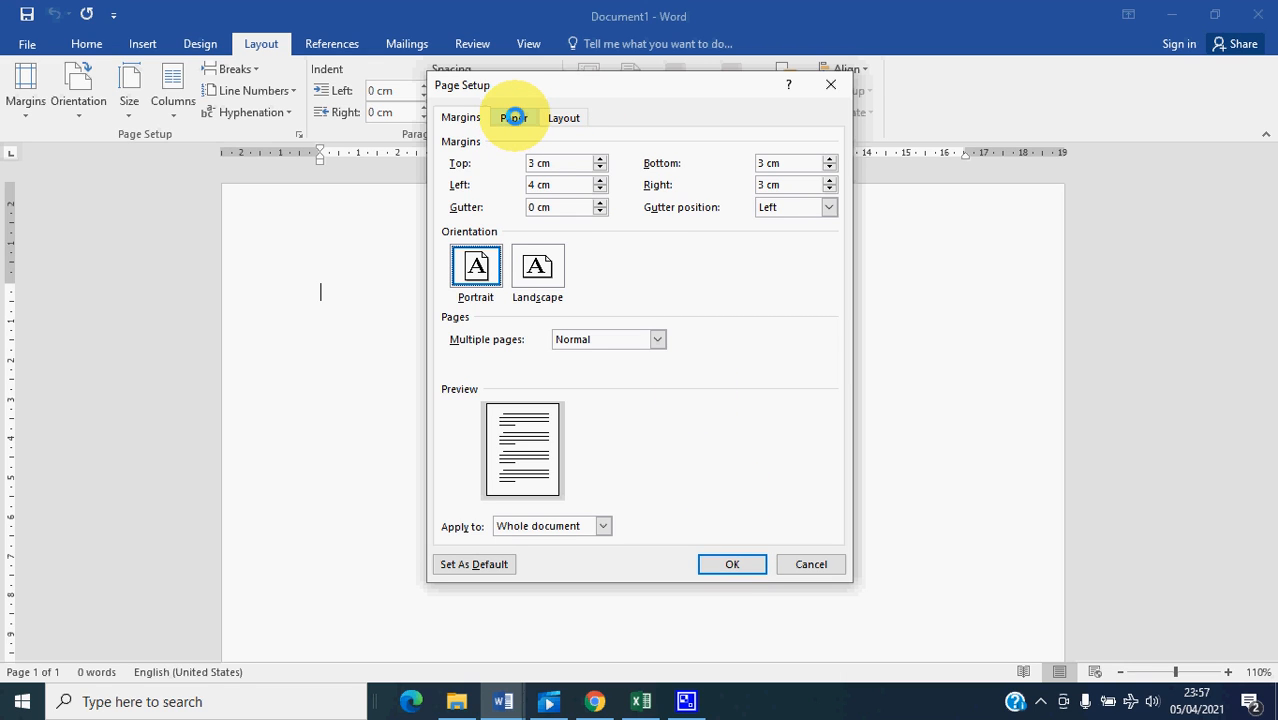
# - Change the paper size to A4 for the whole document and apply the page setup
pyautogui.click(513, 117)
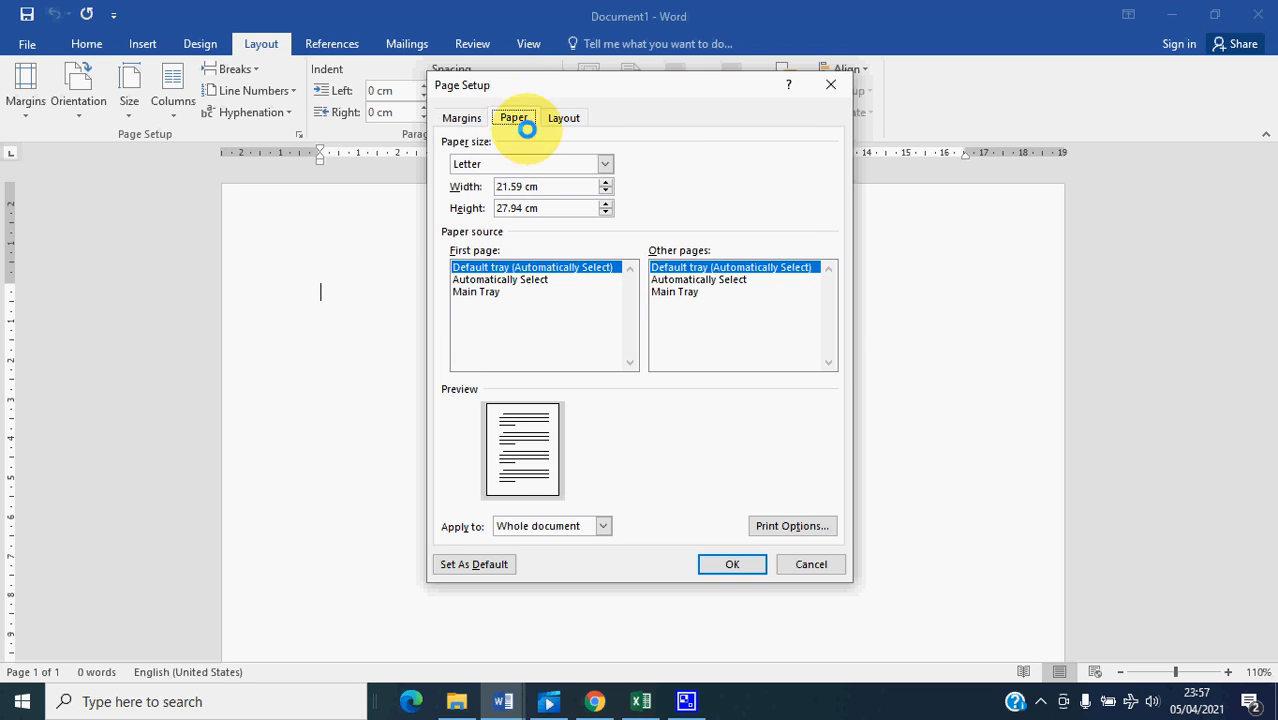
pyautogui.click(606, 162)
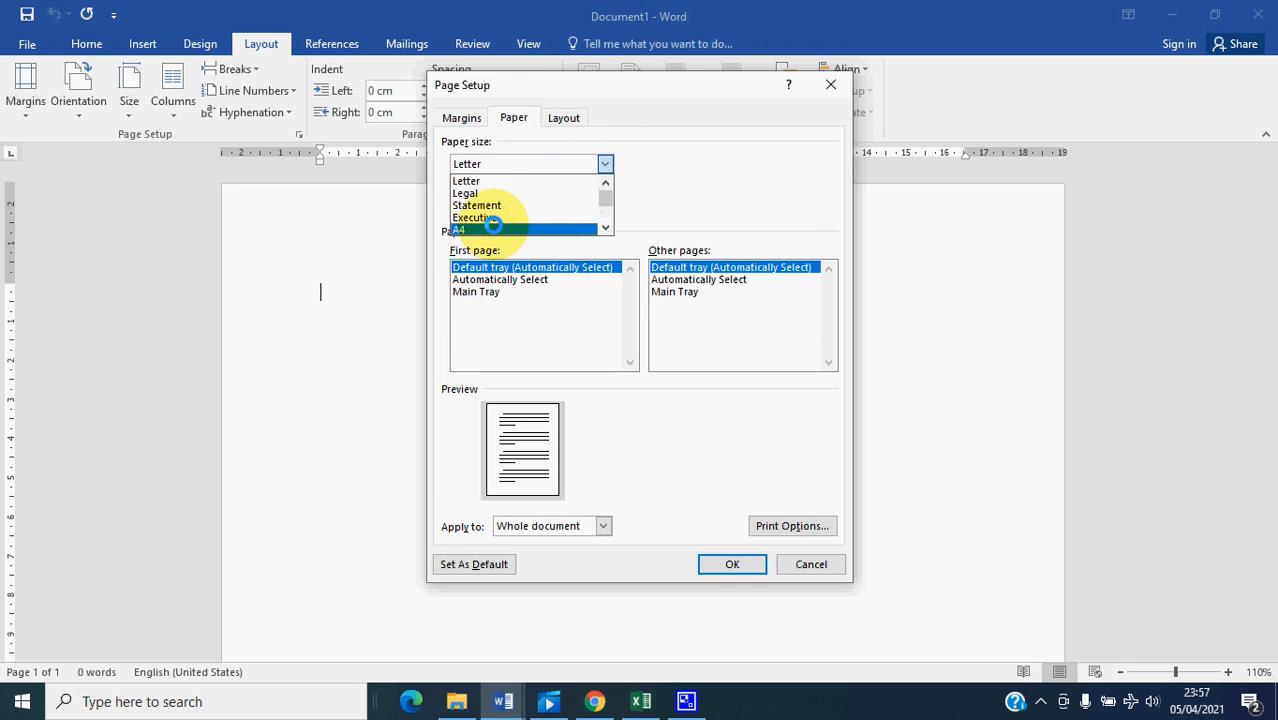
pyautogui.click(481, 229)
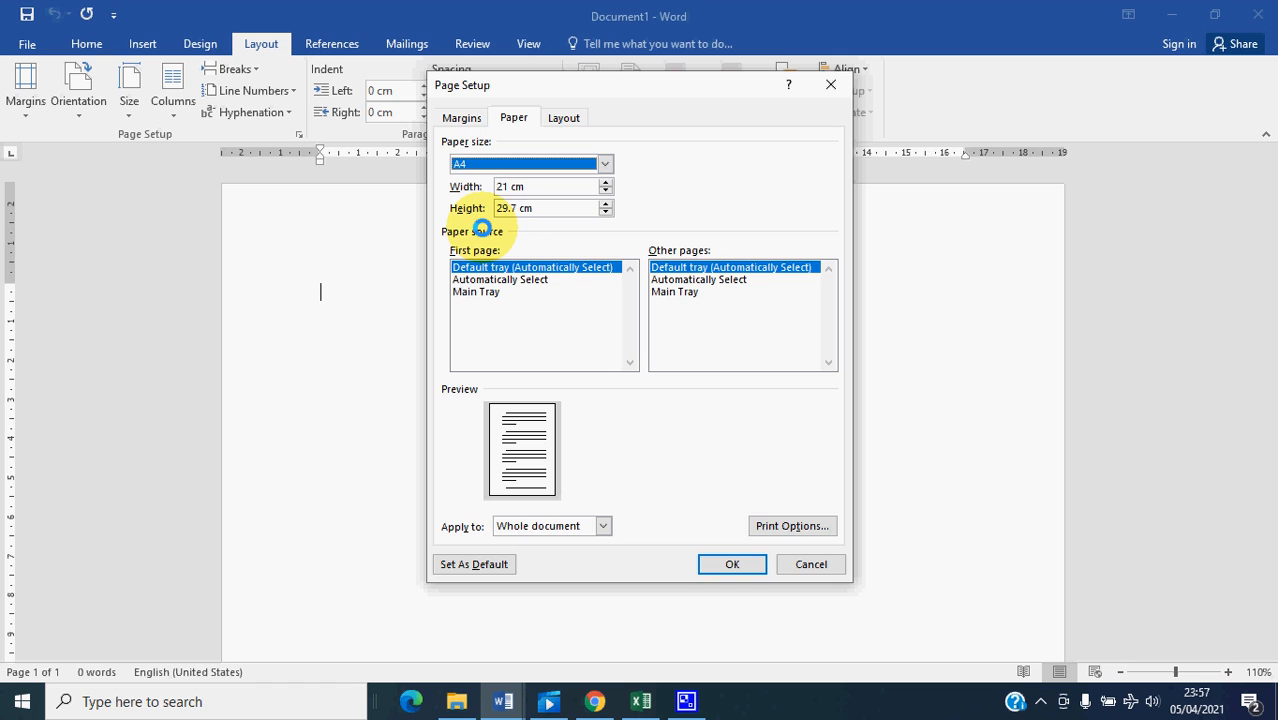
pyautogui.click(556, 116)
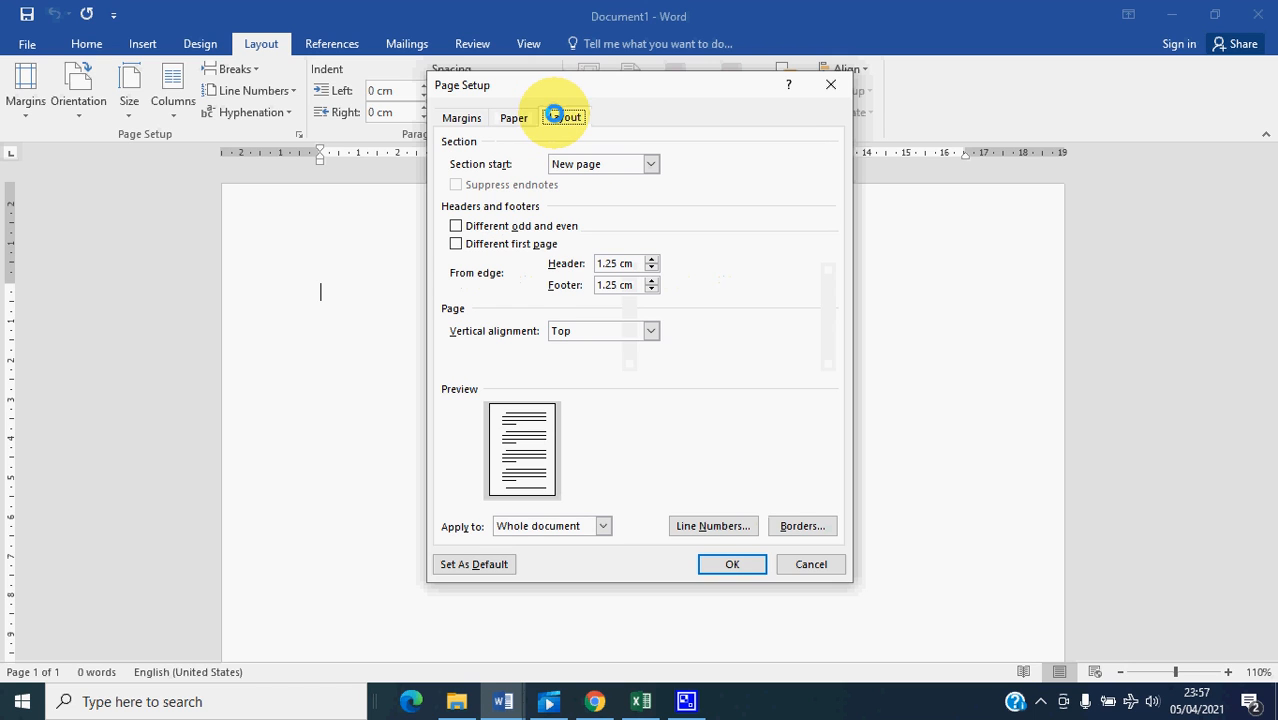
pyautogui.click(513, 118)
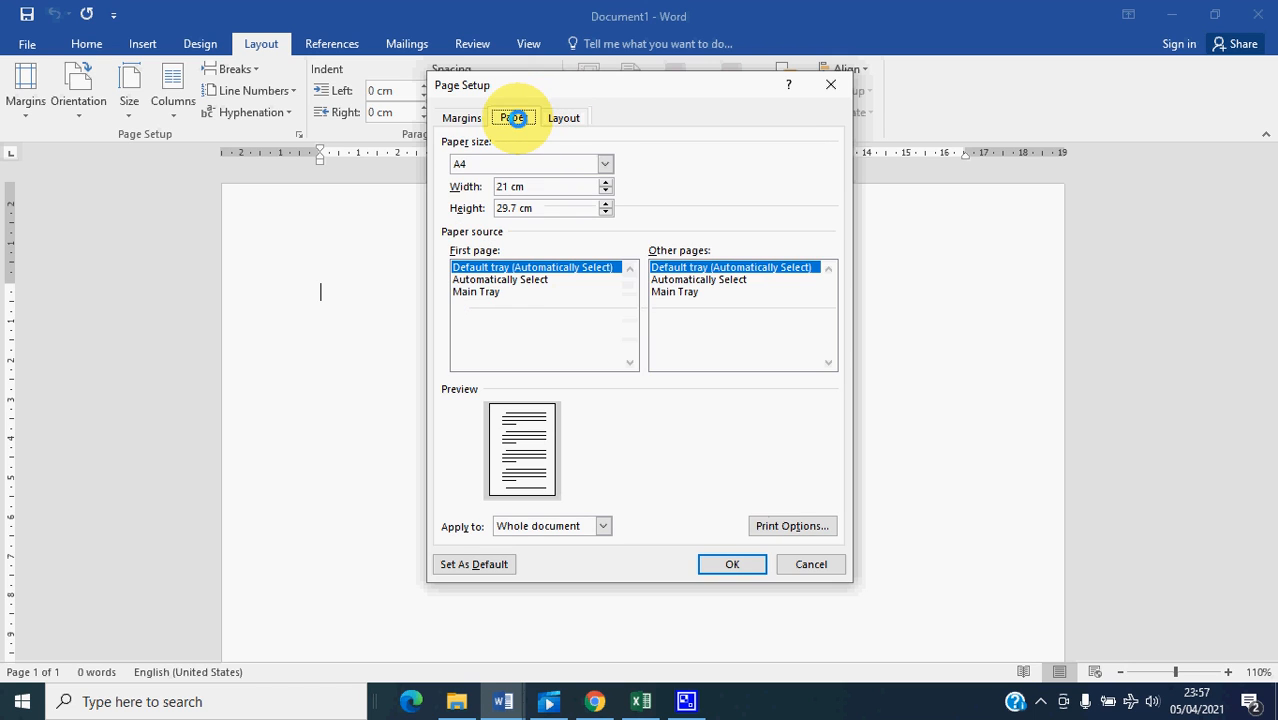
pyautogui.click(461, 117)
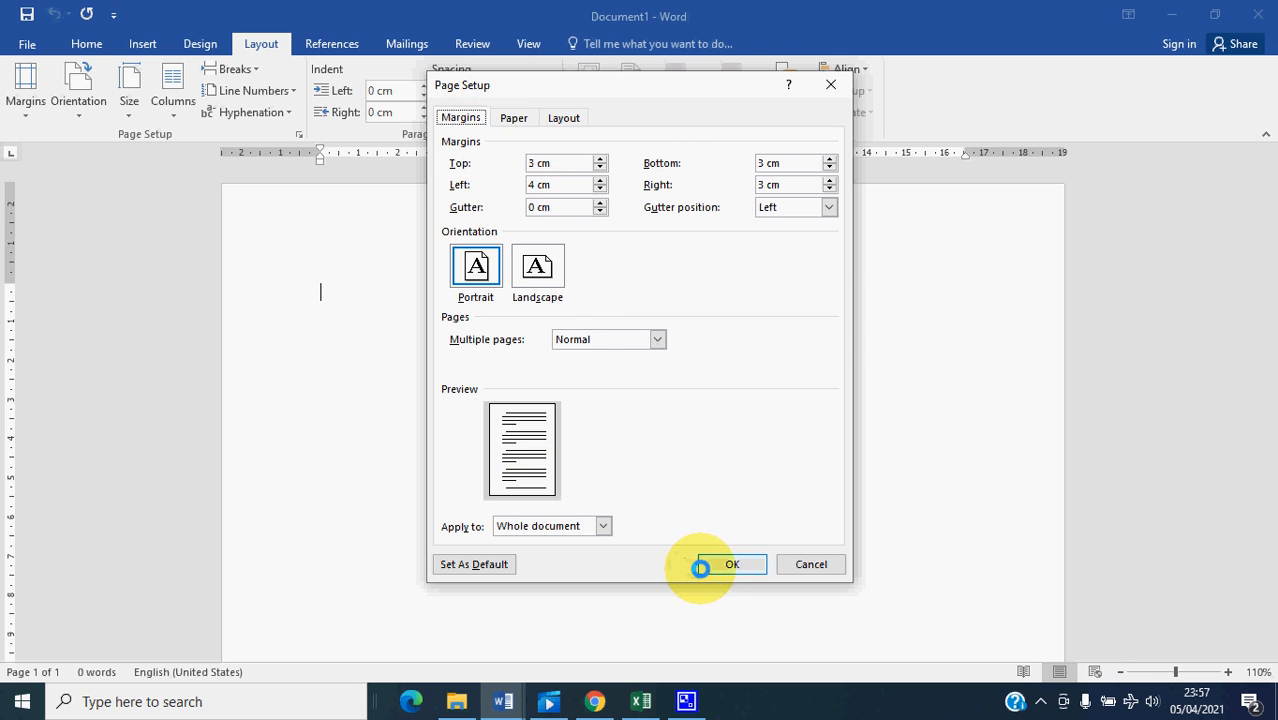
pyautogui.click(726, 563)
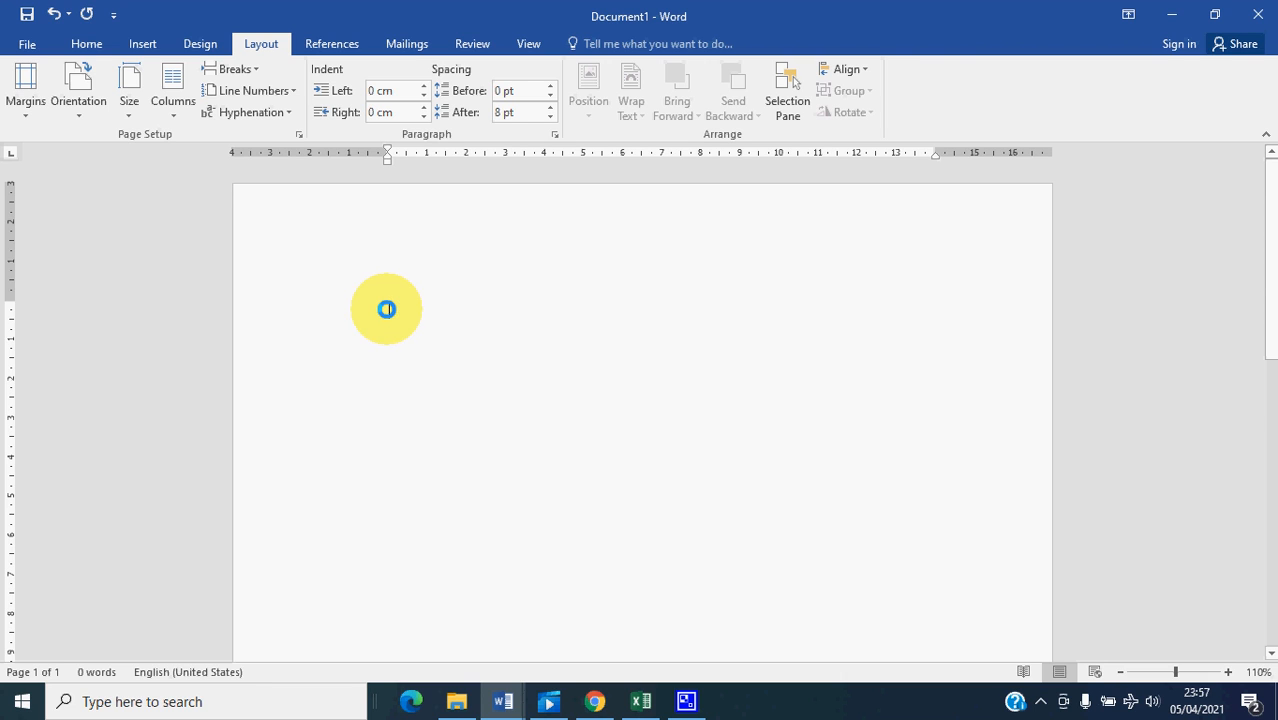
# - Enter the text "Halaman Cover" at the start of the first page, followed by blank lines
pyautogui.scroll(-10, 387, 309)
pyautogui.scroll(-1, 402, 520)
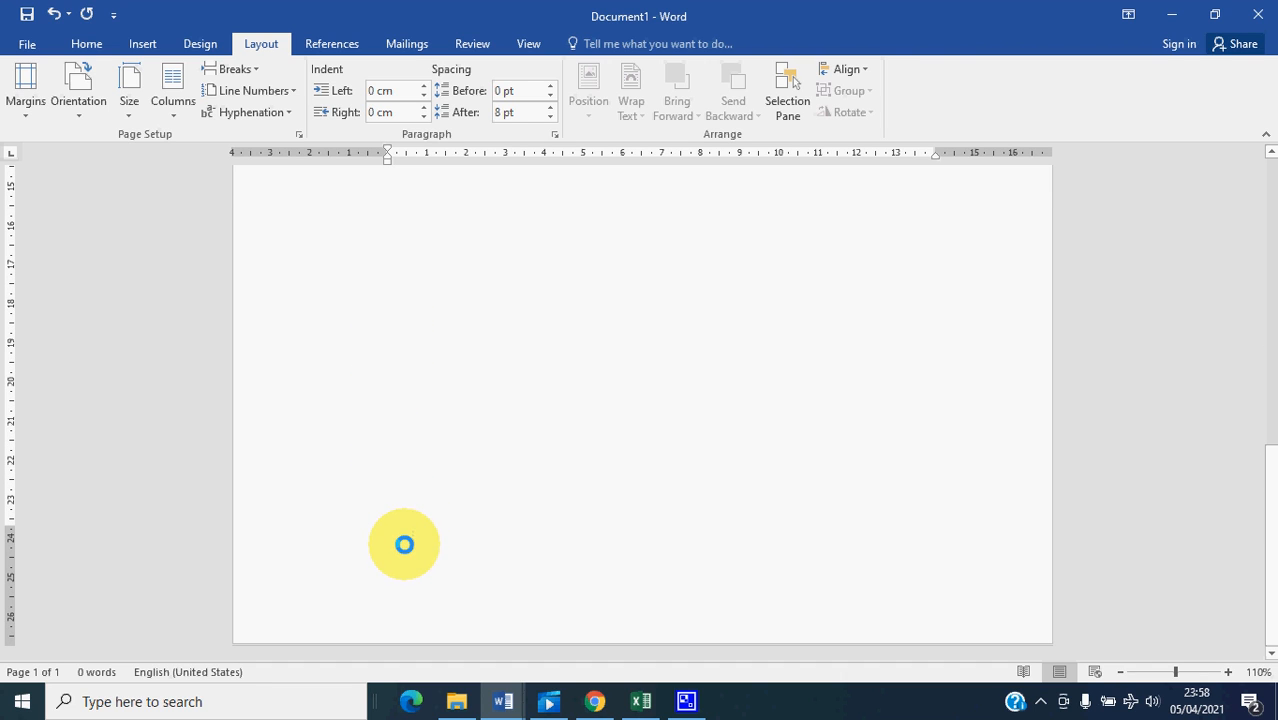
pyautogui.scroll(8, 402, 540)
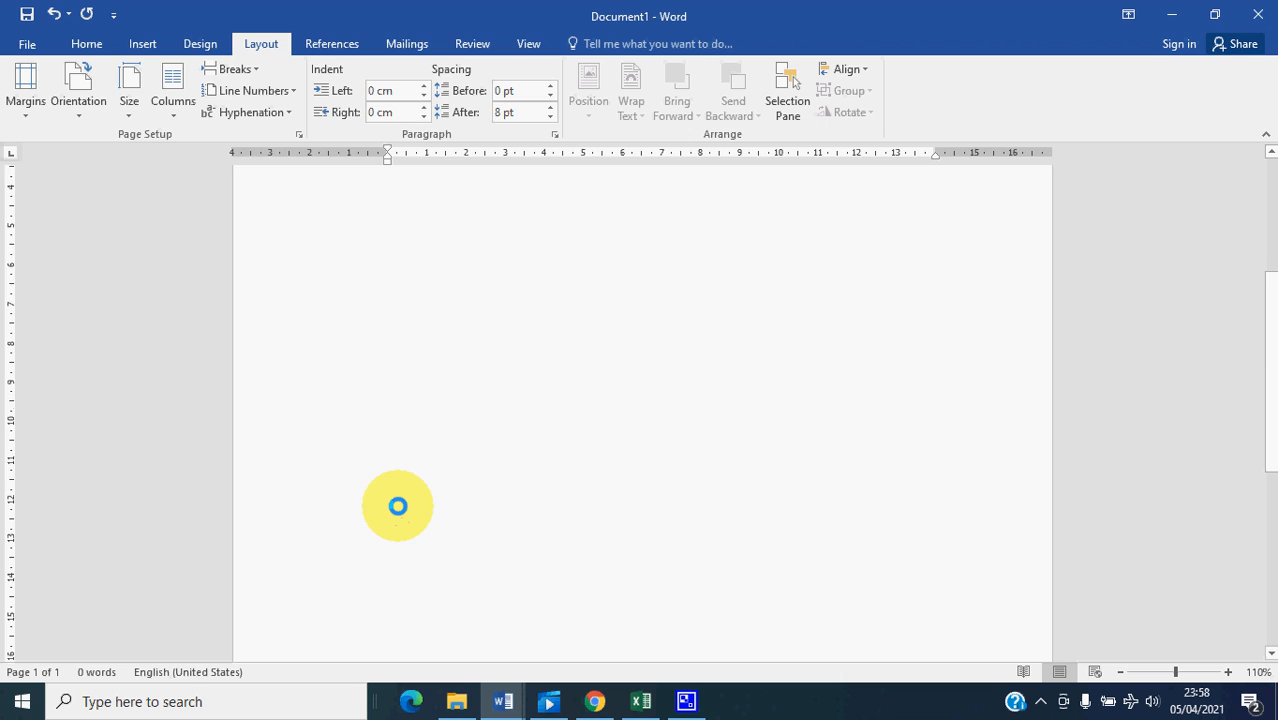
pyautogui.scroll(3, 397, 506)
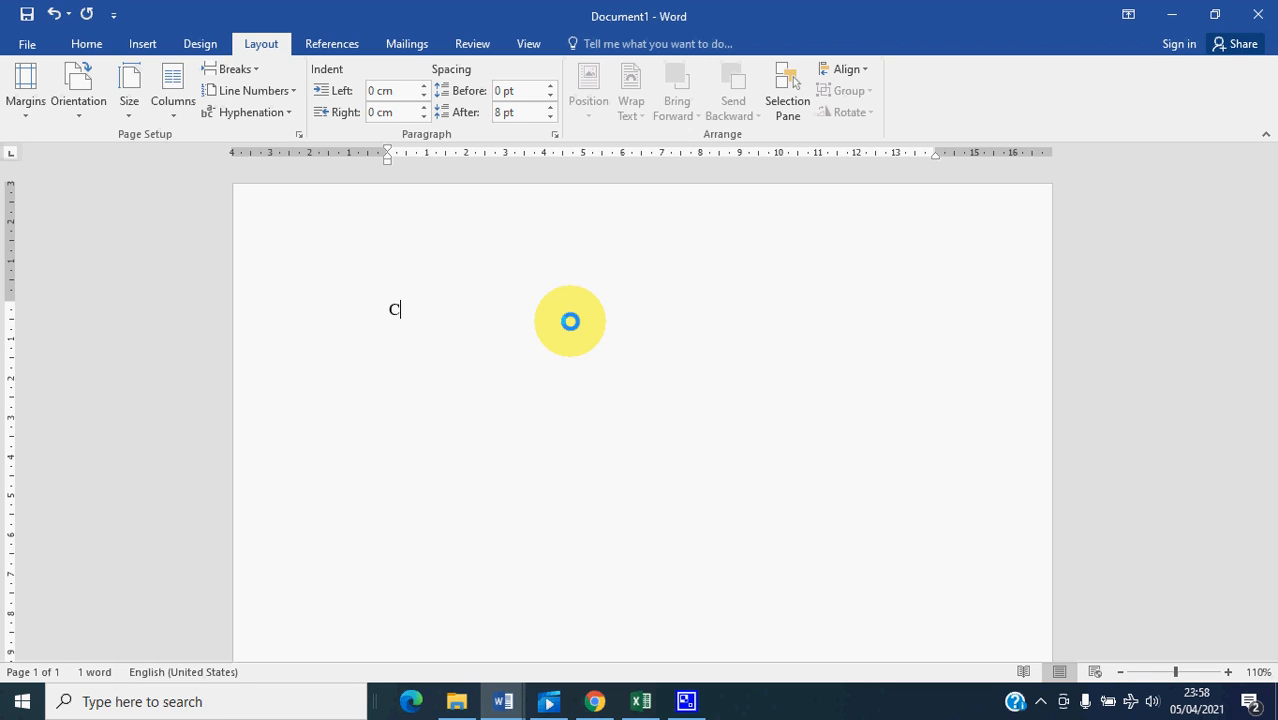
pyautogui.press('BackSpace')
pyautogui.write('Halaman Cover')
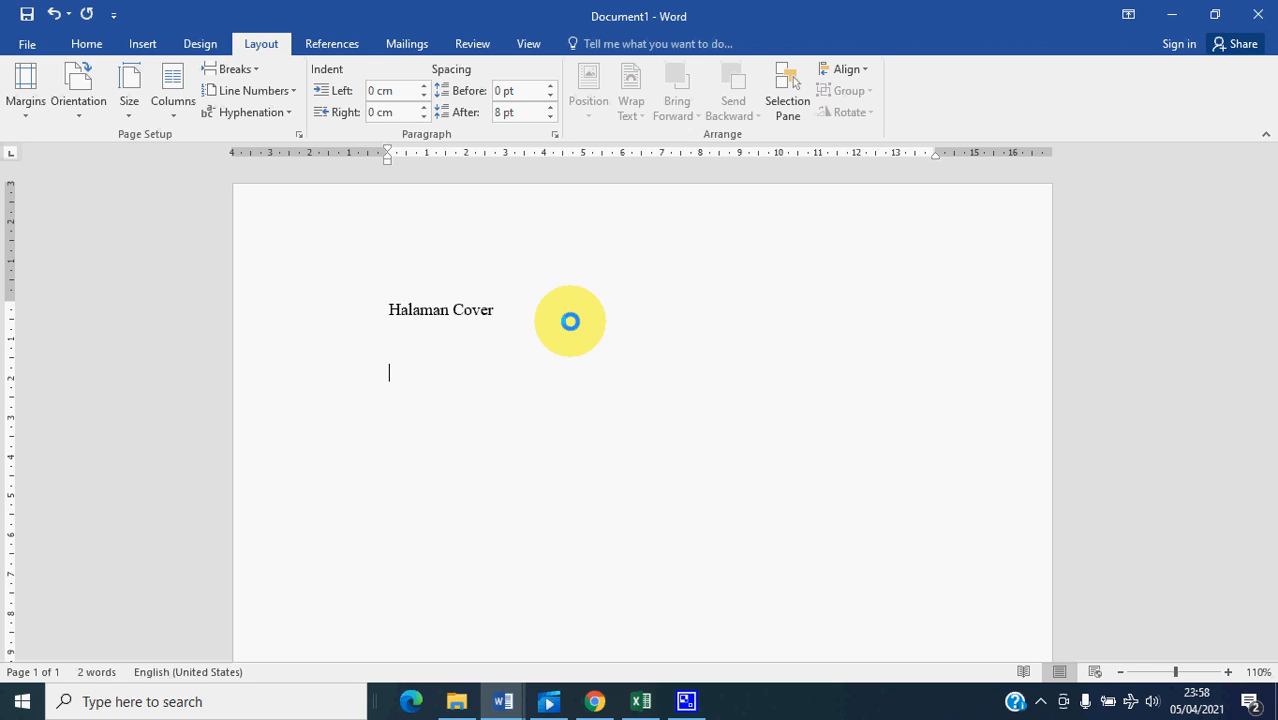
pyautogui.press('Return')
pyautogui.press('Return')
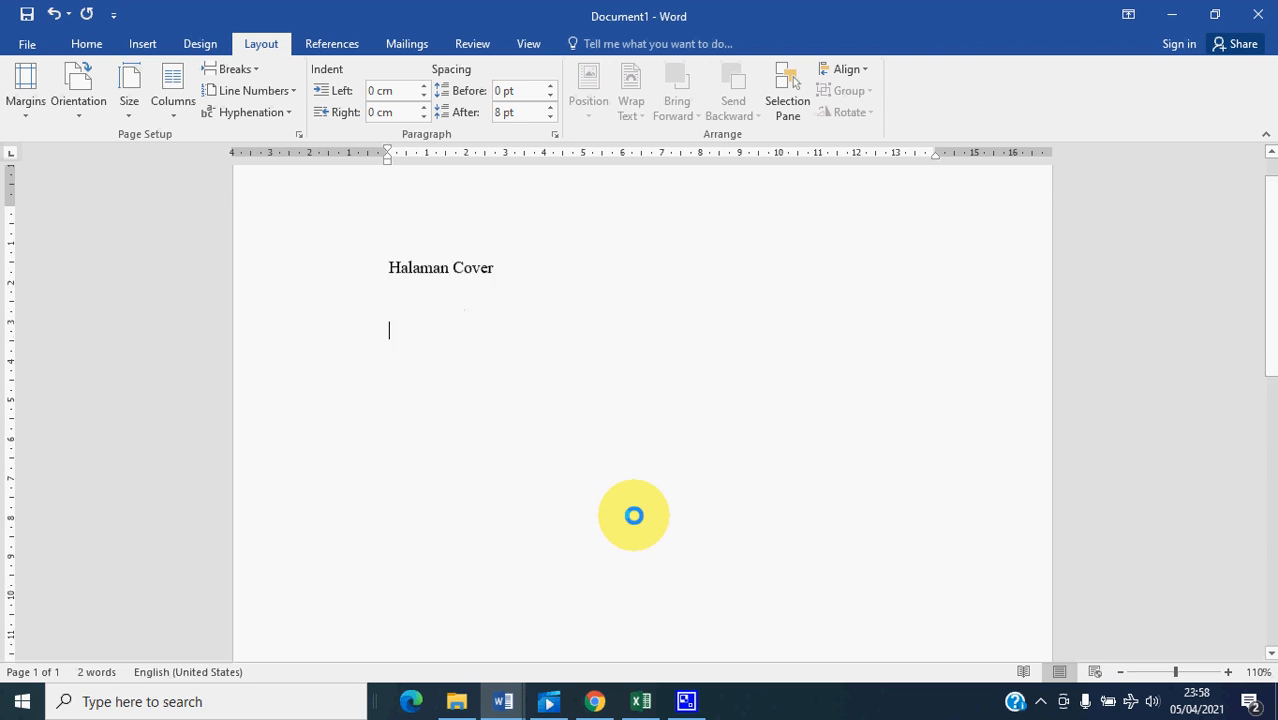
# - Insert a Next Page section break below the "Halaman Cover" text
pyautogui.scroll(-4, 630, 515)
pyautogui.scroll(-3, 660, 635)
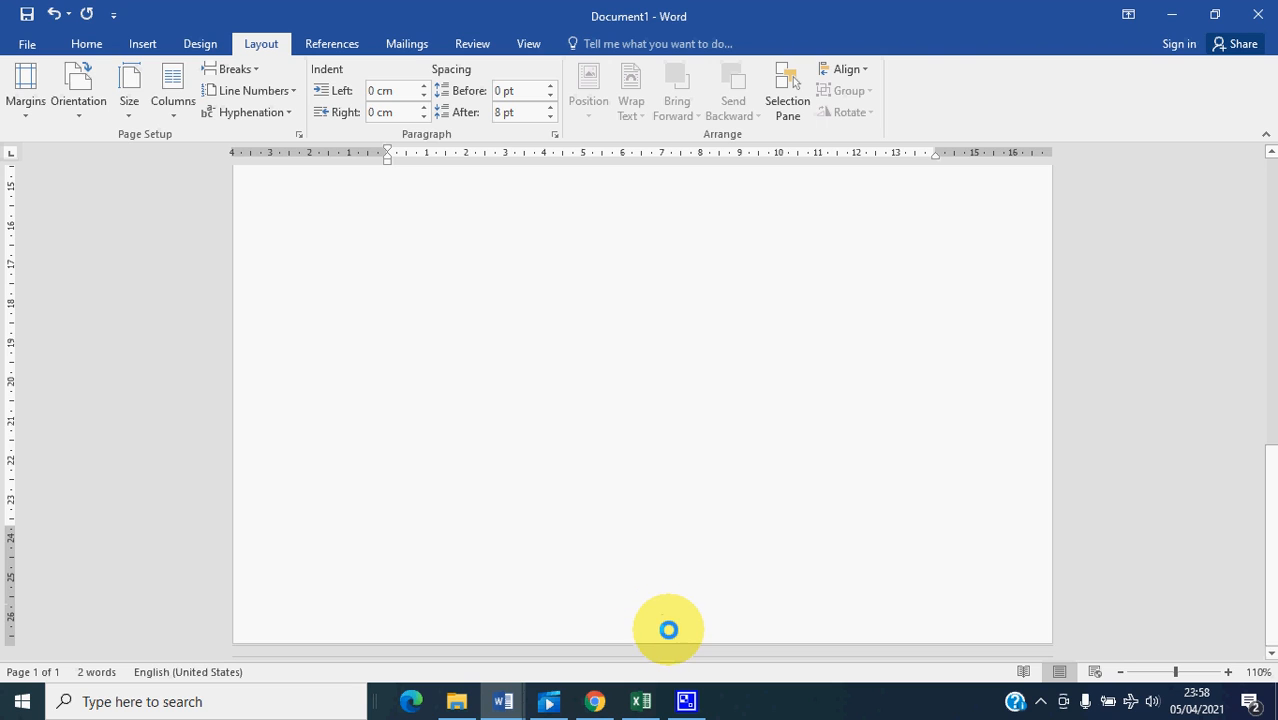
pyautogui.scroll(8, 667, 625)
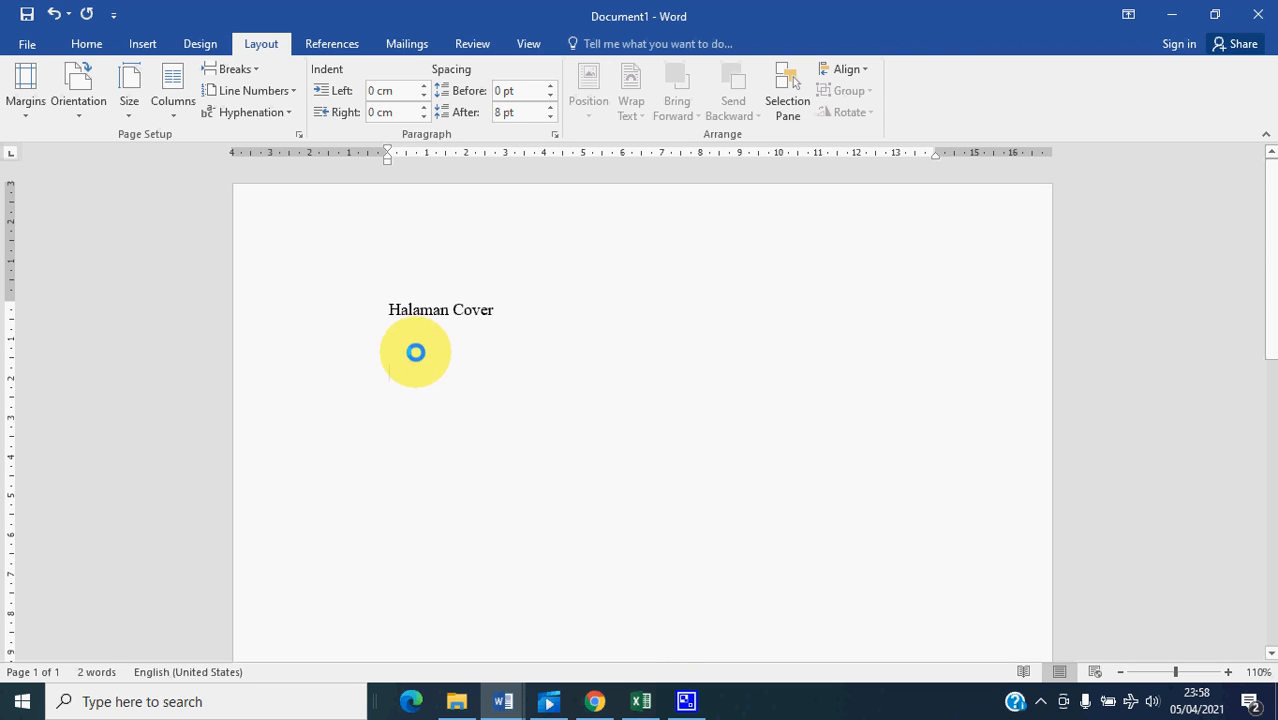
pyautogui.click(256, 68)
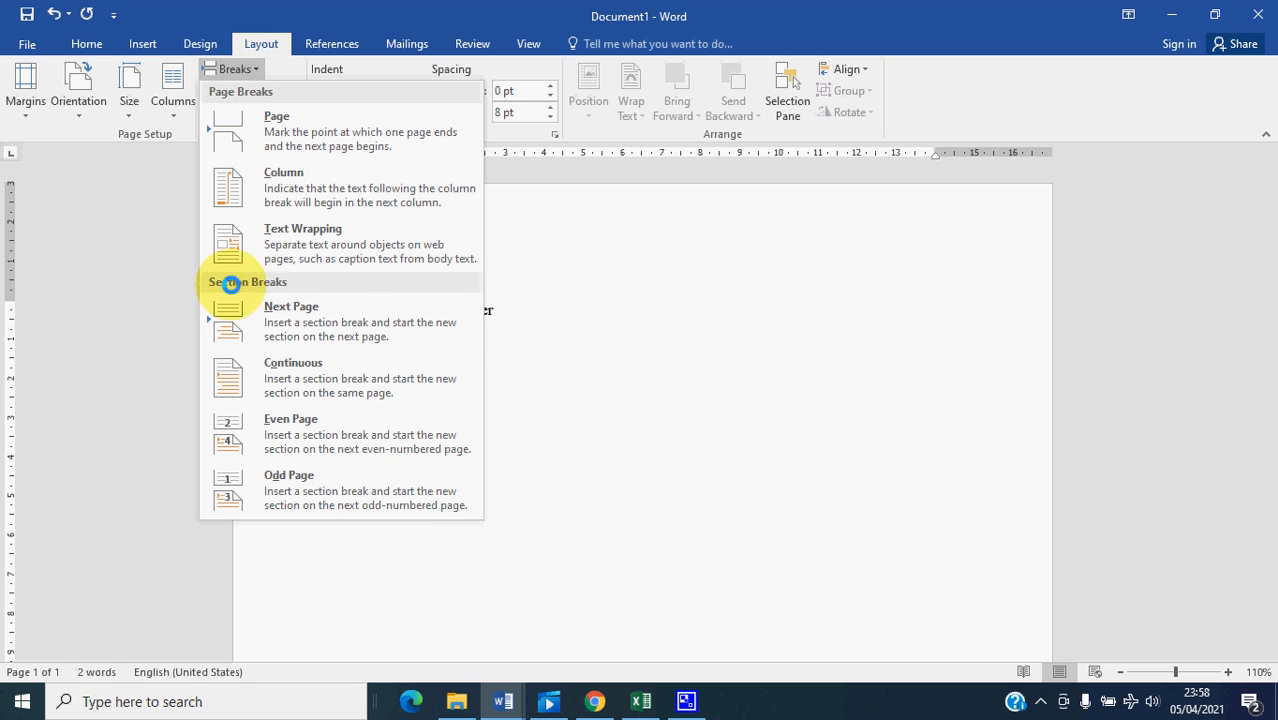
pyautogui.click(289, 321)
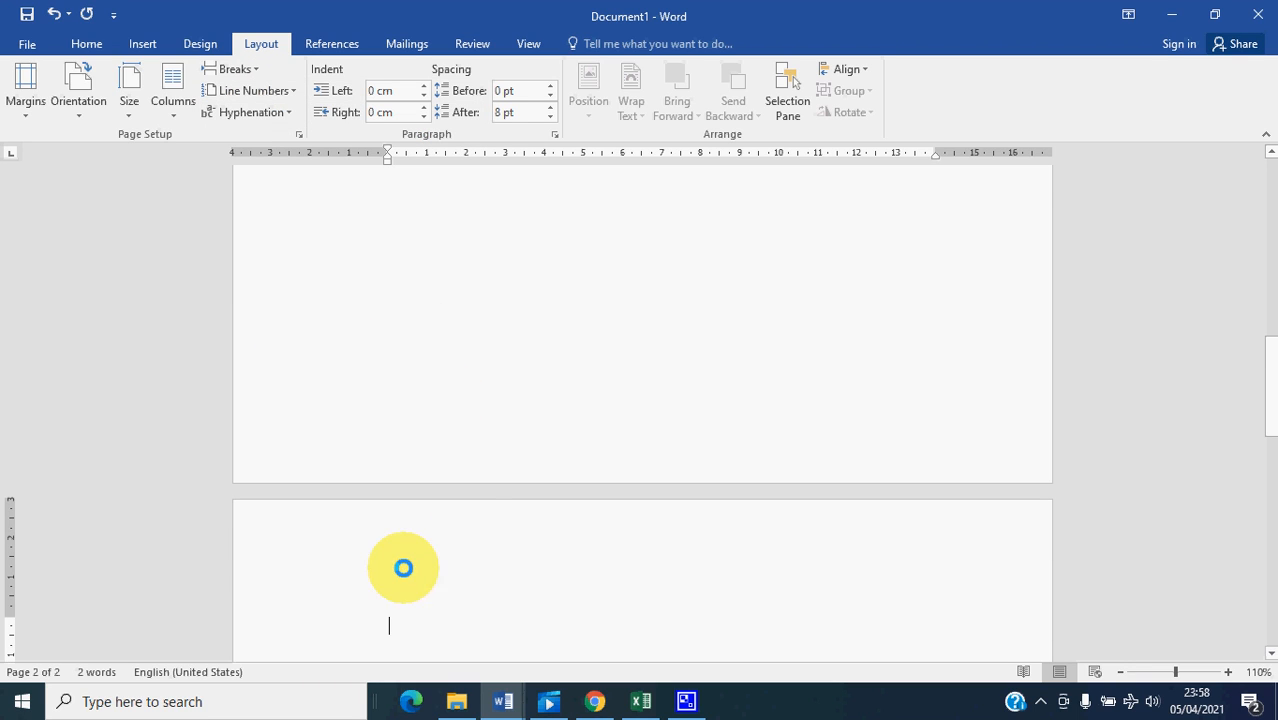
# - Enter the text "Halaman Judul Dalam" at the start of the second page, followed by blank lines
pyautogui.scroll(10, 456, 560)
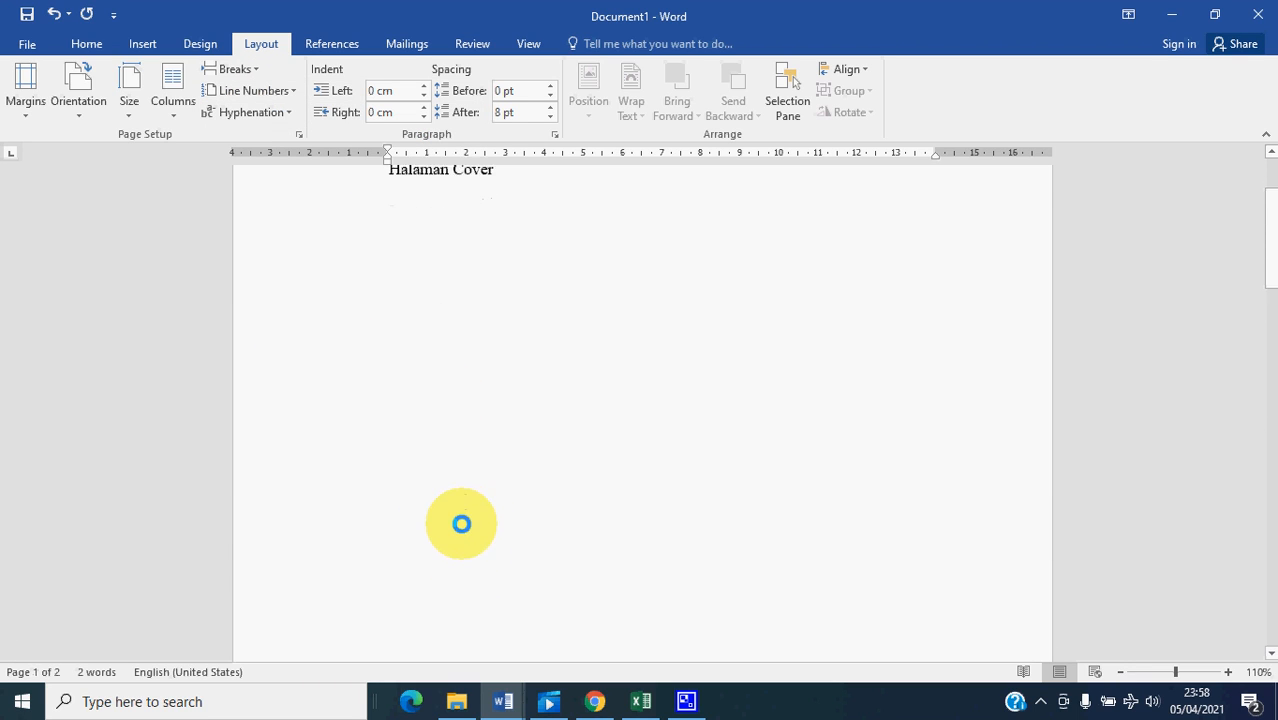
pyautogui.scroll(-3, 452, 560)
pyautogui.scroll(-5, 450, 597)
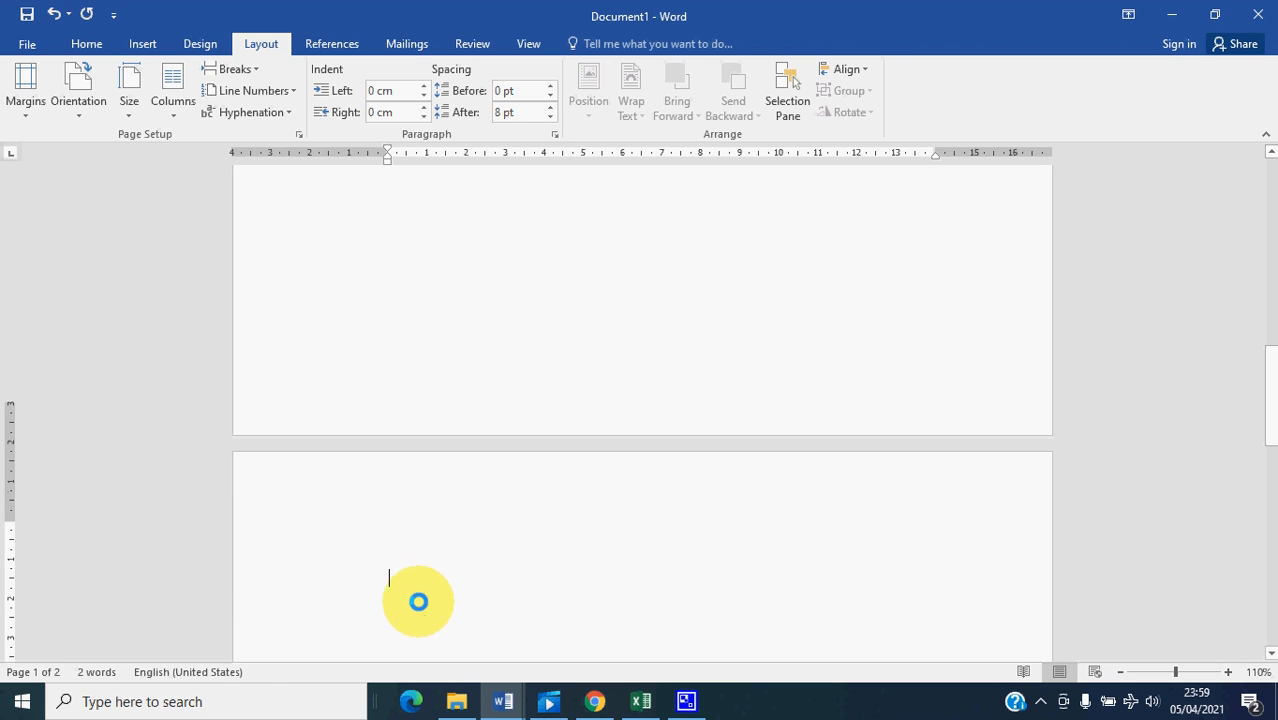
pyautogui.click(398, 519)
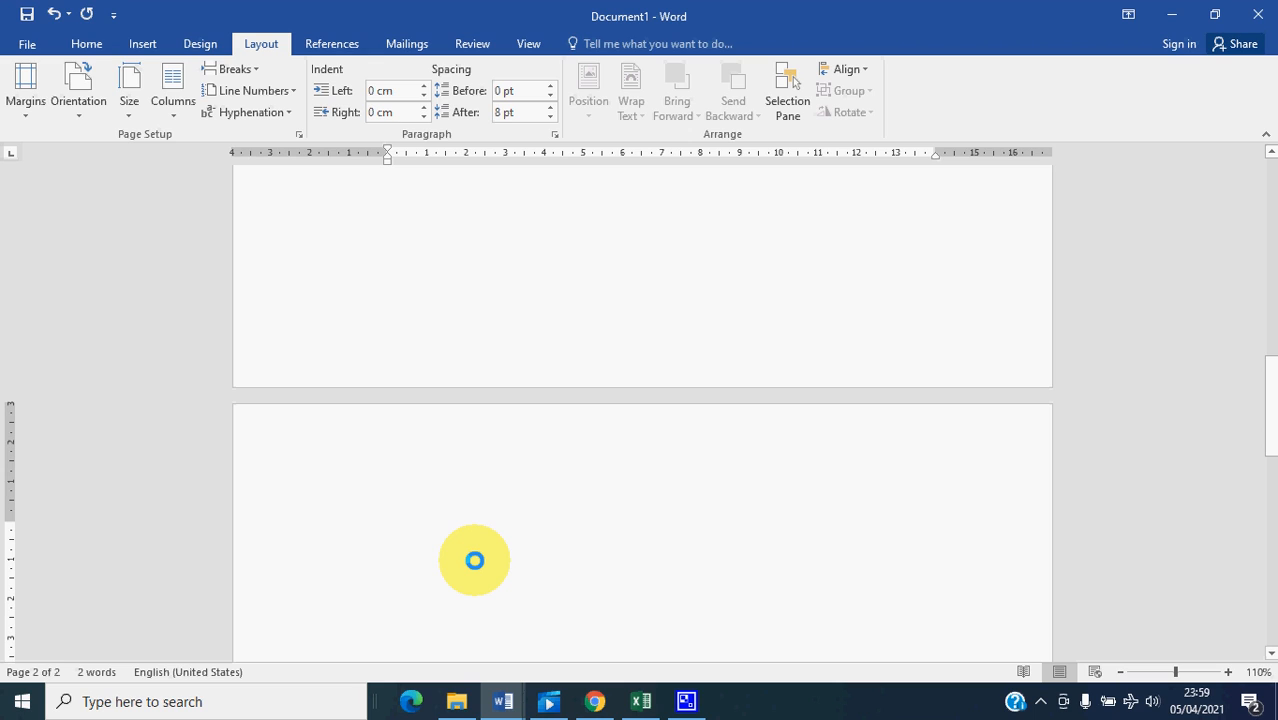
pyautogui.write('Halam')
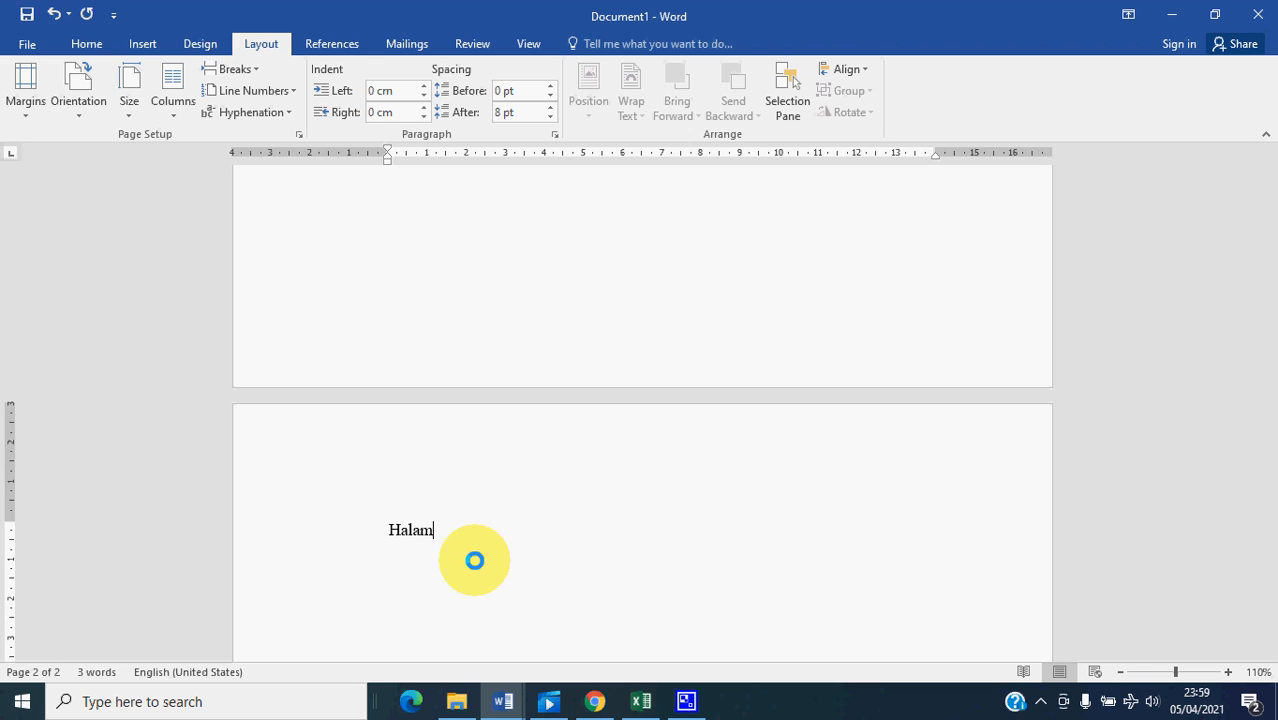
pyautogui.press('BackSpace')
pyautogui.write('an Judul Dalam')
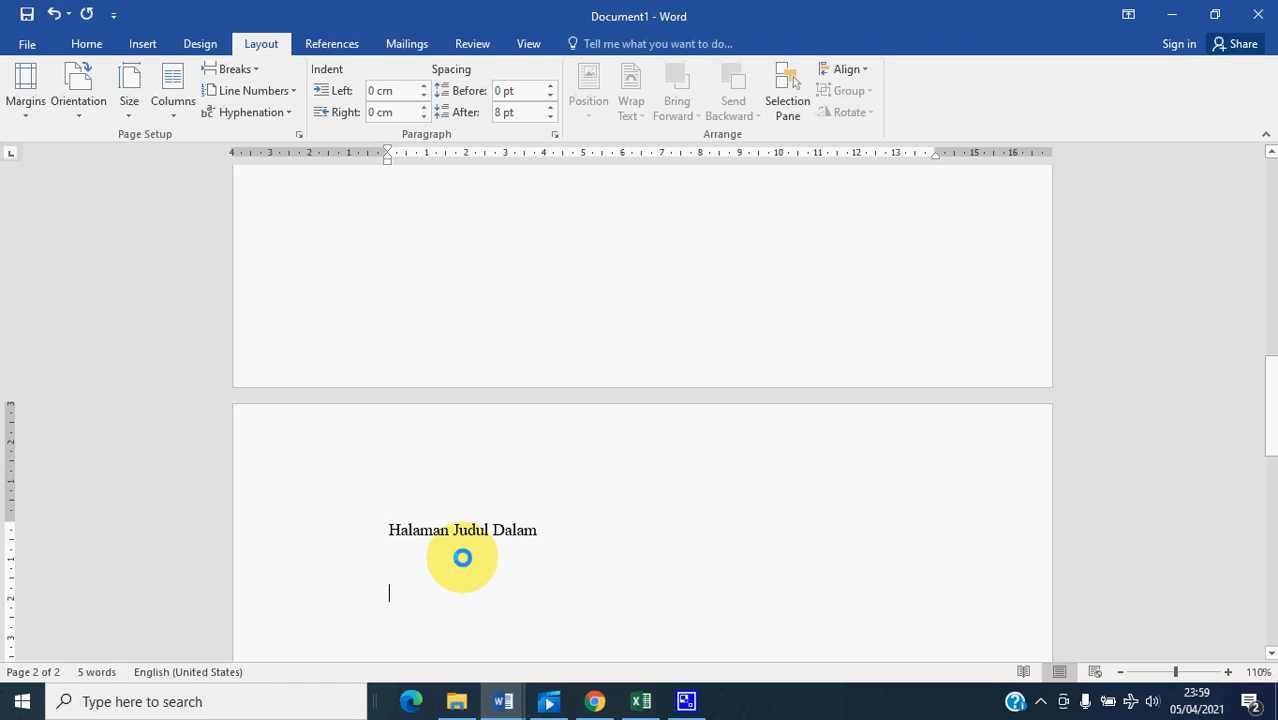
# - Insert a page break below "Halaman Judul Dalam" and enter "Halaman Pengesahan" on the new page
pyautogui.scroll(-1, 443, 568)
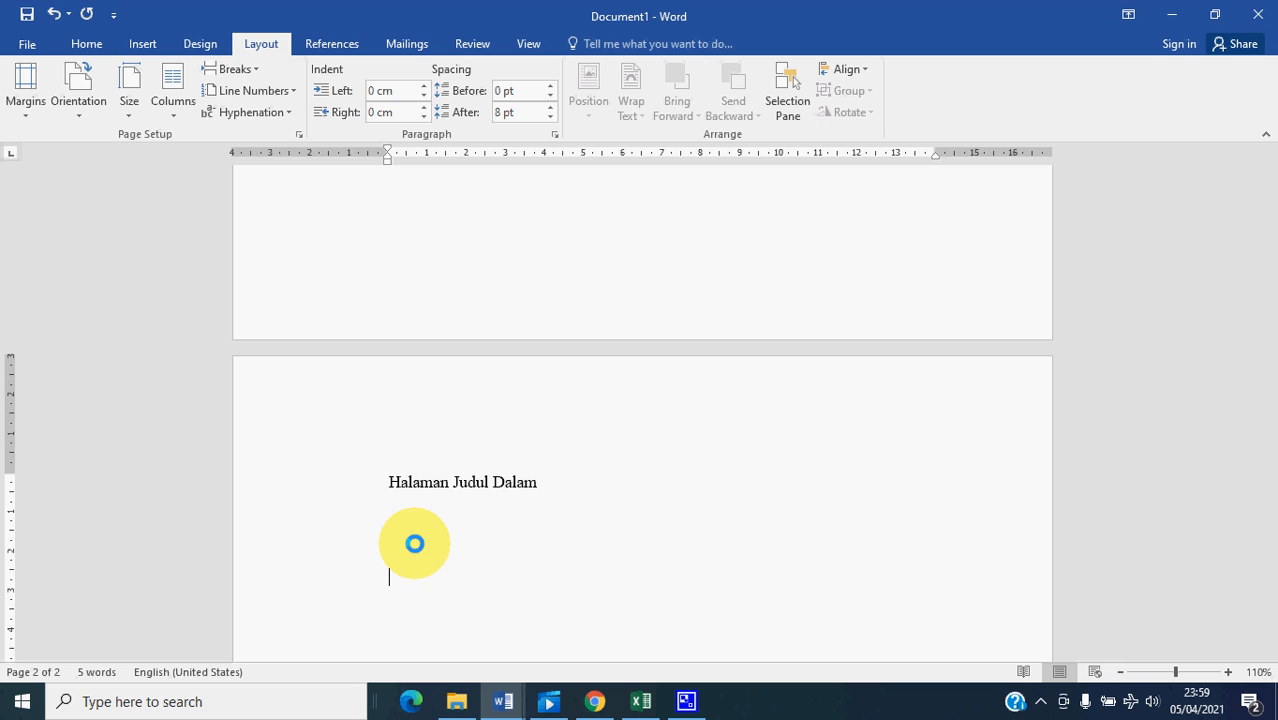
pyautogui.click(262, 44)
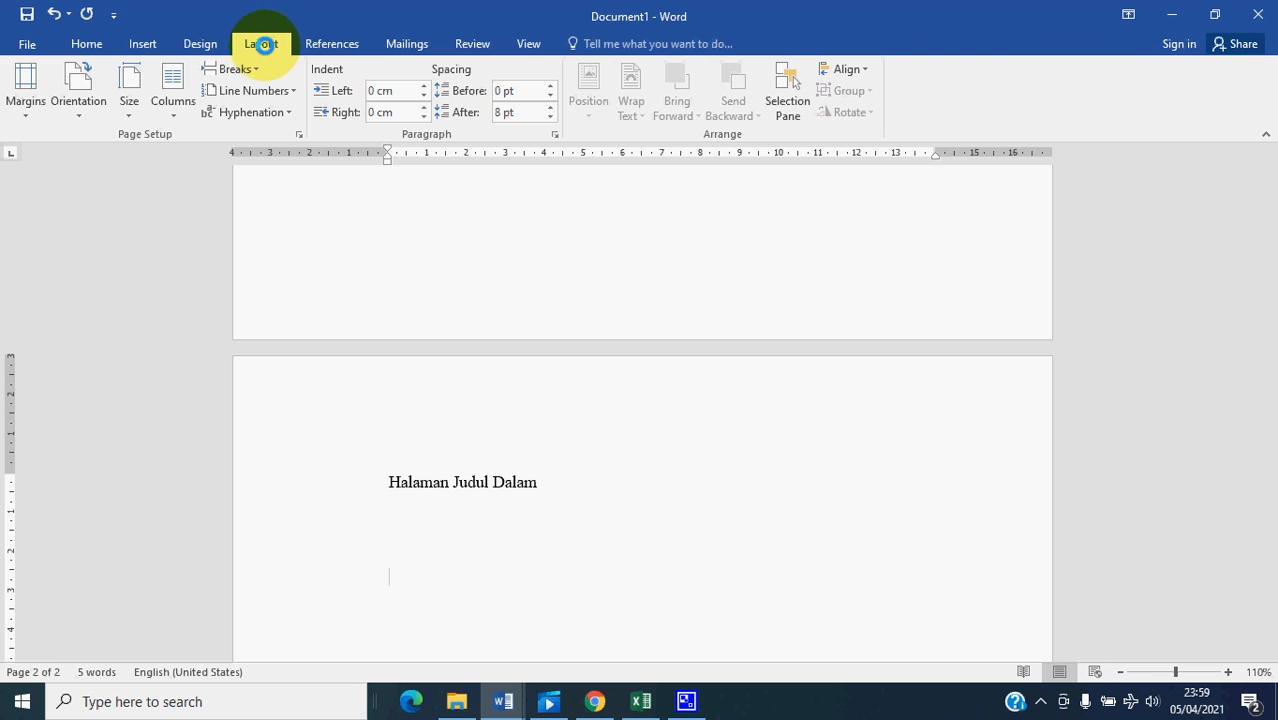
pyautogui.click(245, 69)
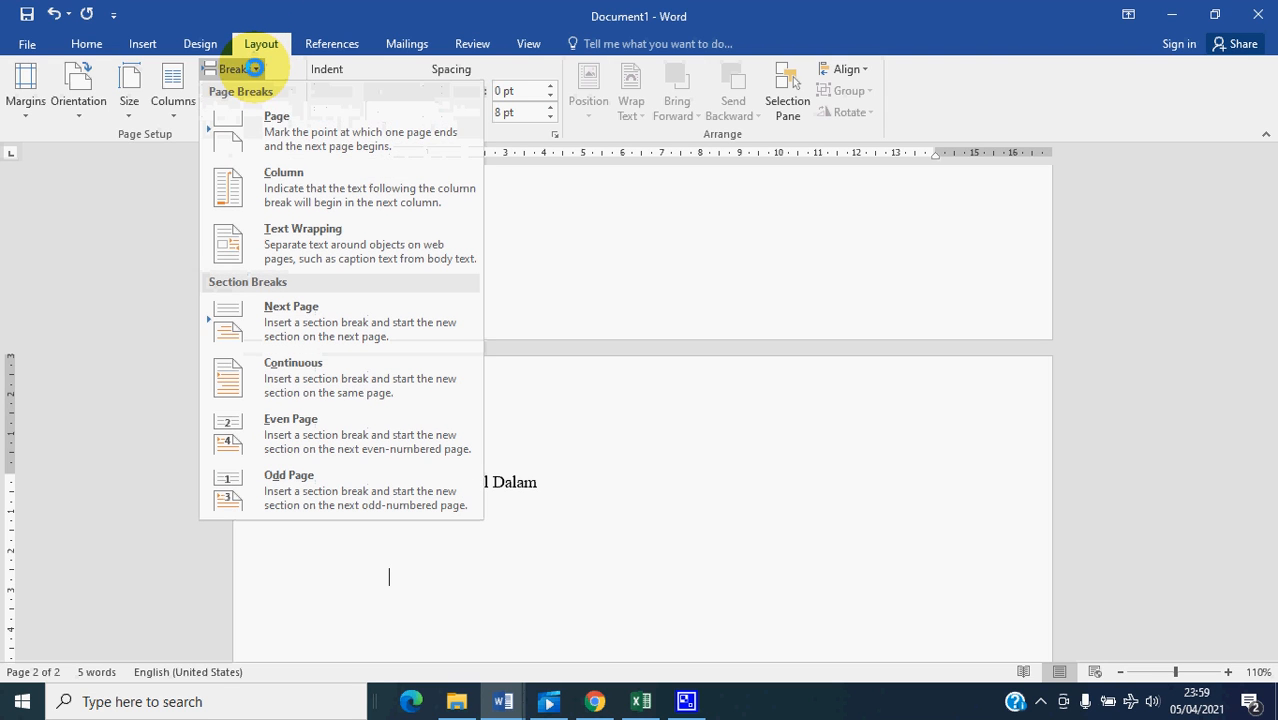
pyautogui.click(277, 121)
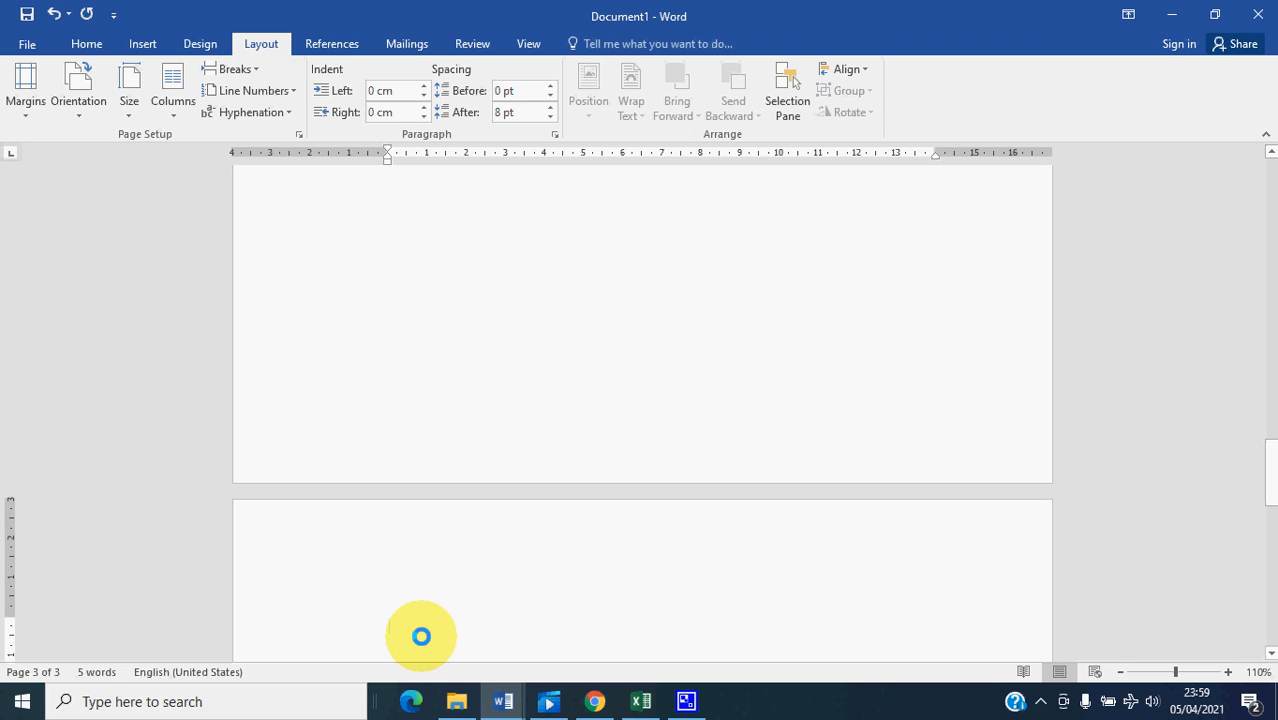
pyautogui.write('Halaman Pengesahan')
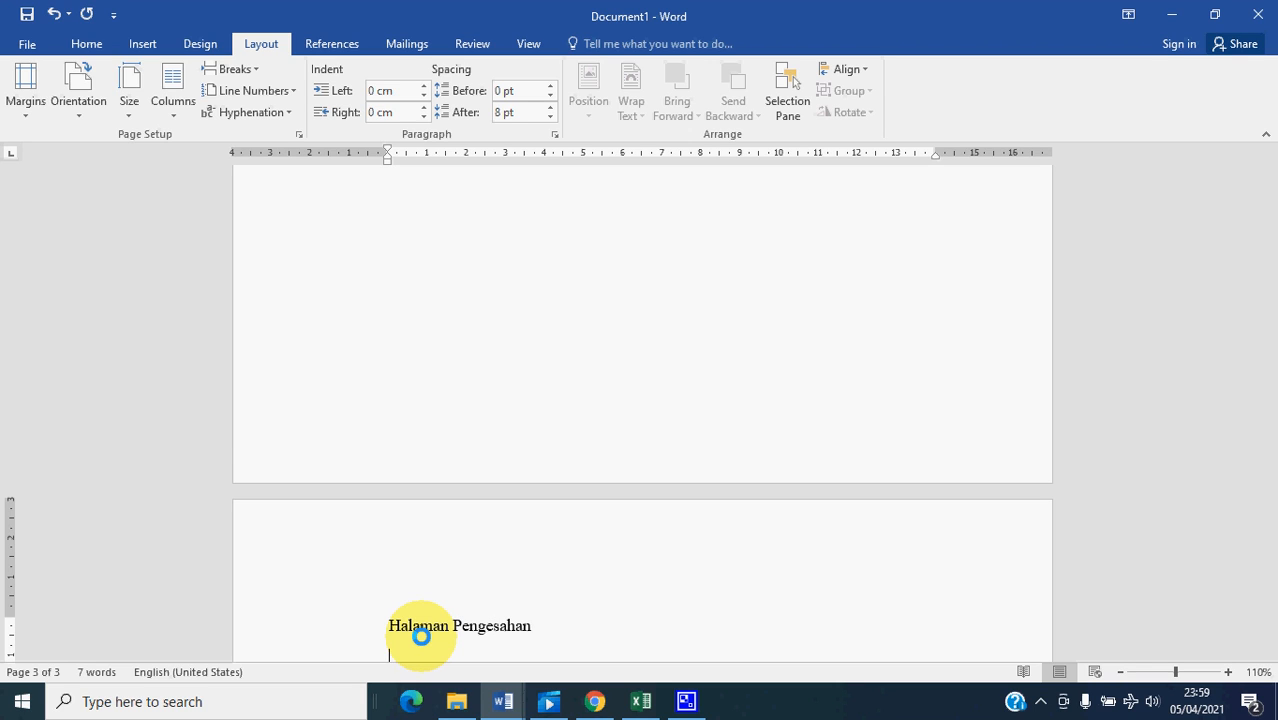
# - Insert a page break below "Halaman Pengesahan" and enter "Kata Pengantar" on the new page
pyautogui.press('Return')
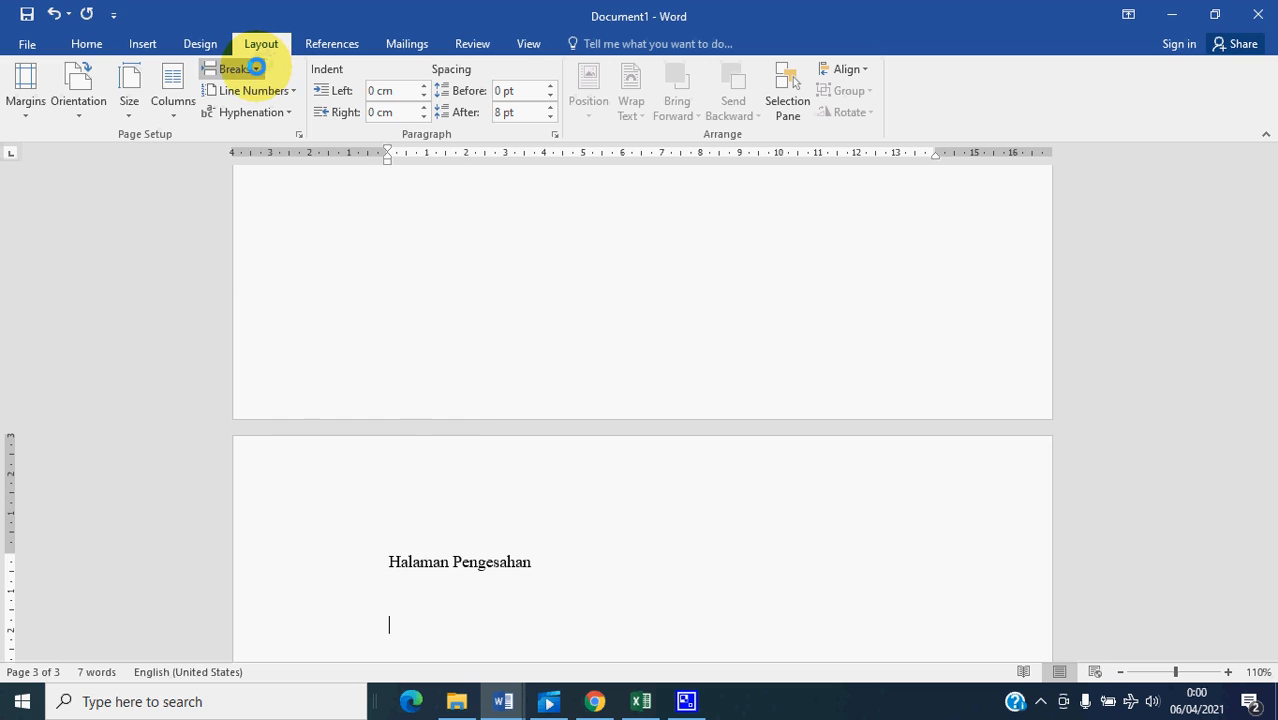
pyautogui.click(256, 68)
pyautogui.click(293, 129)
pyautogui.write('Kata Pengantar')
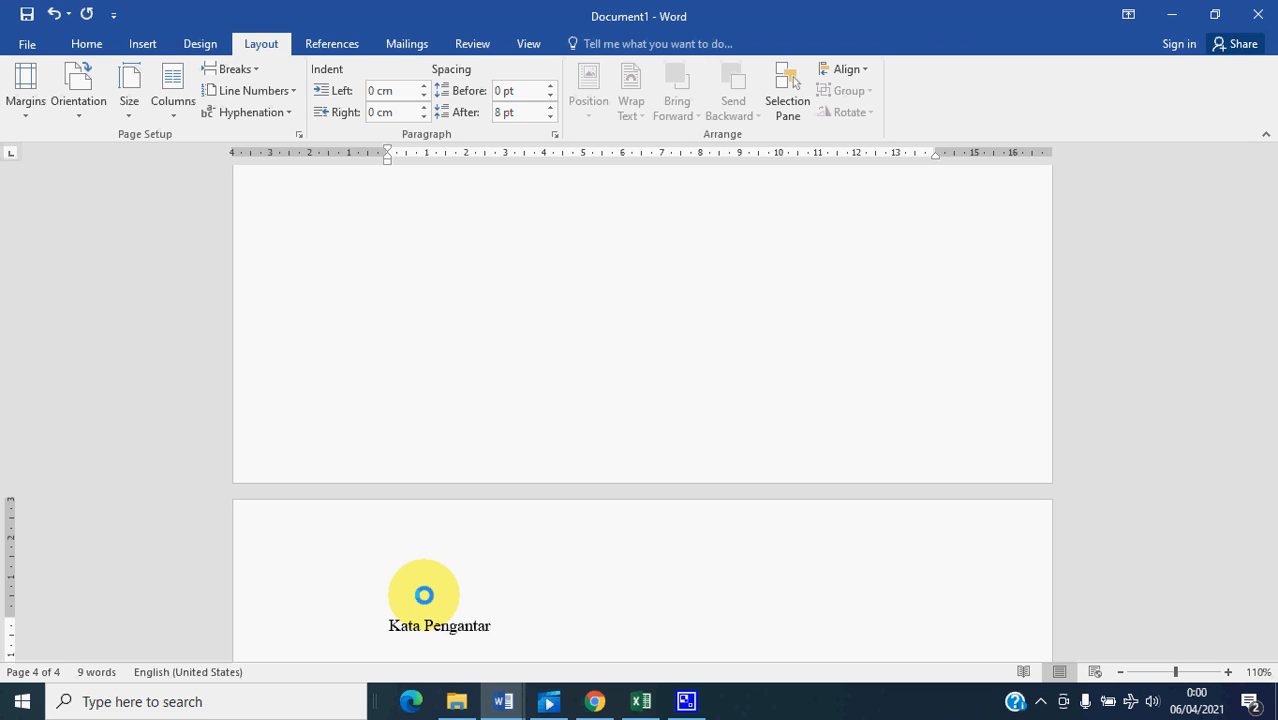
# - Insert a page break below "Kata Pengantar" and enter "Halaman Persembahan" on the new page
pyautogui.press('Return')
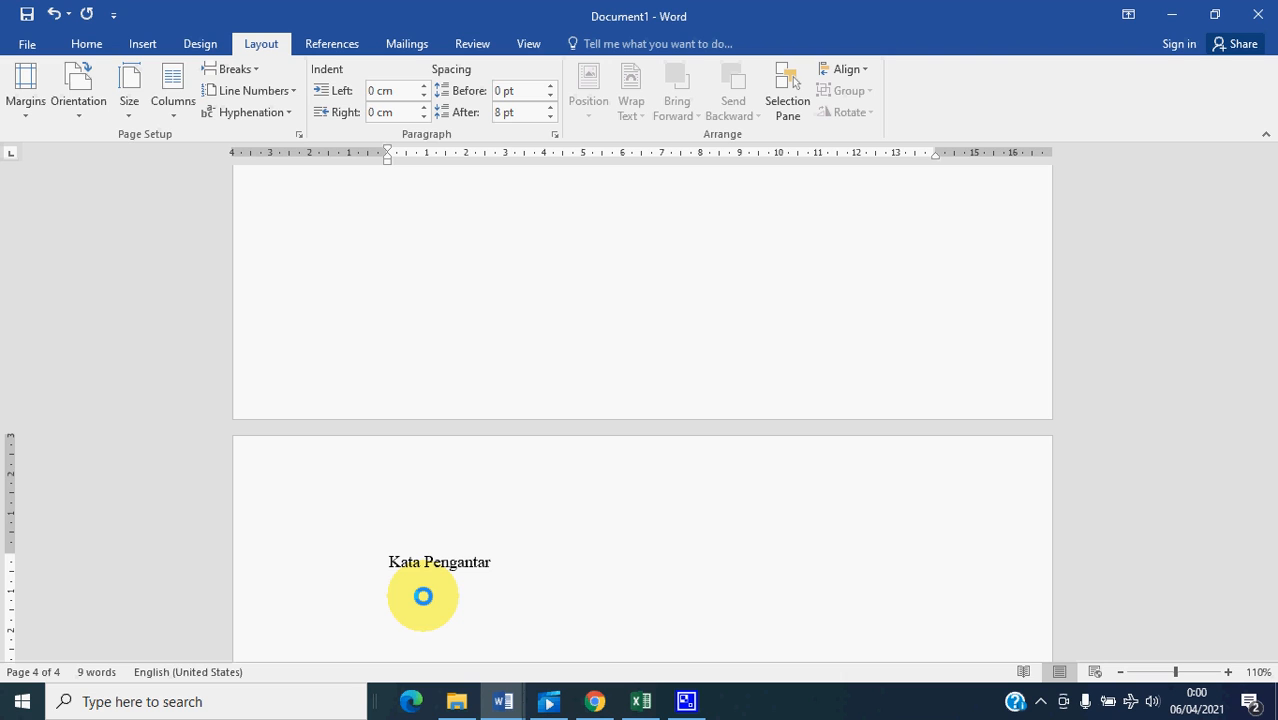
pyautogui.click(257, 69)
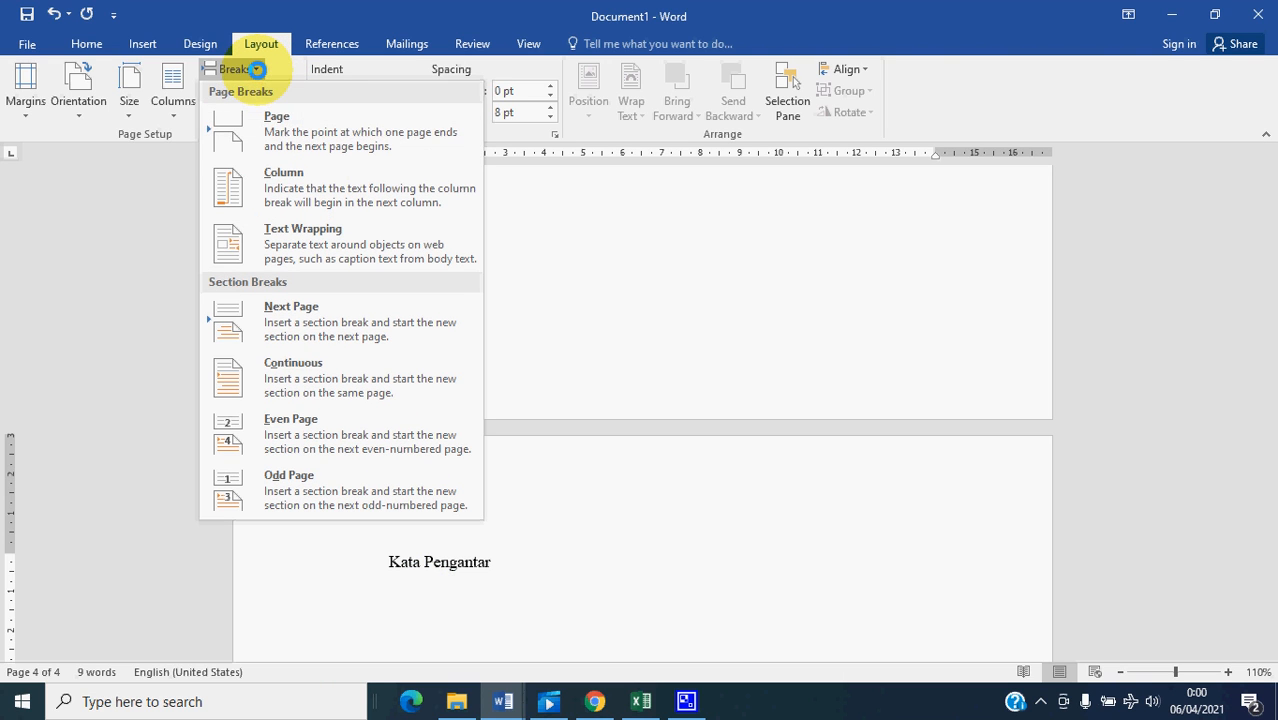
pyautogui.click(277, 121)
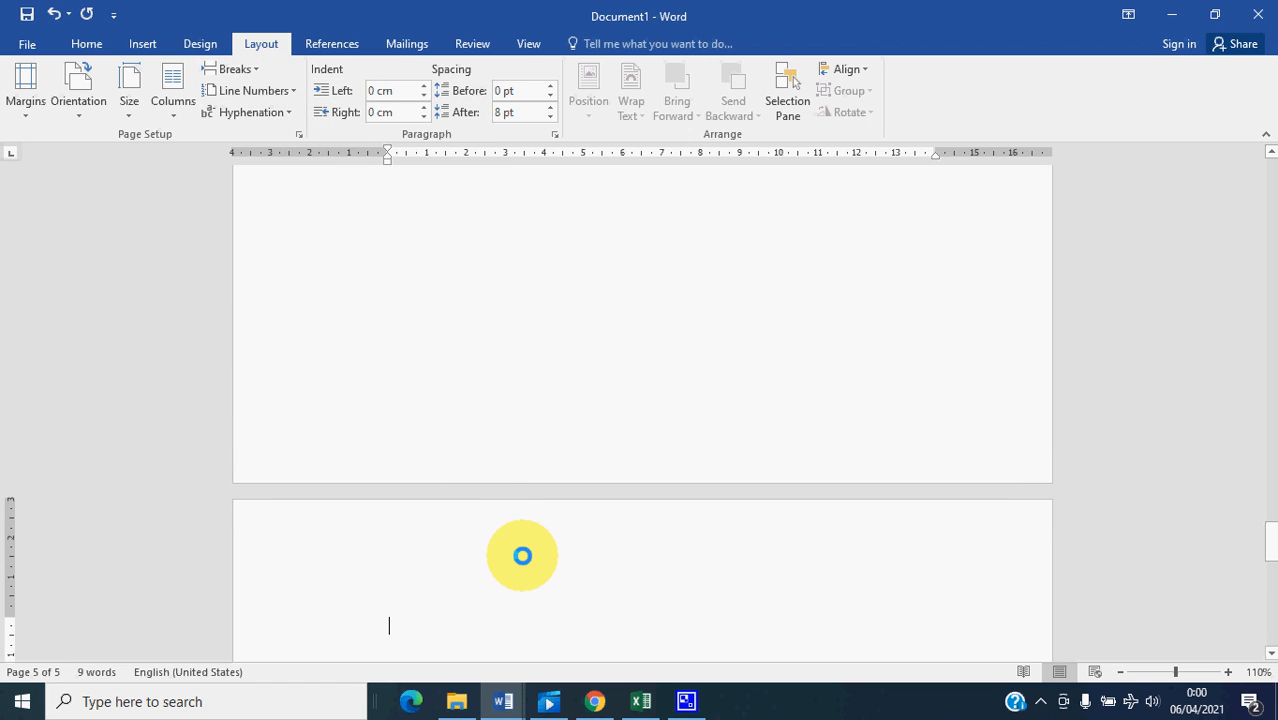
pyautogui.write('H')
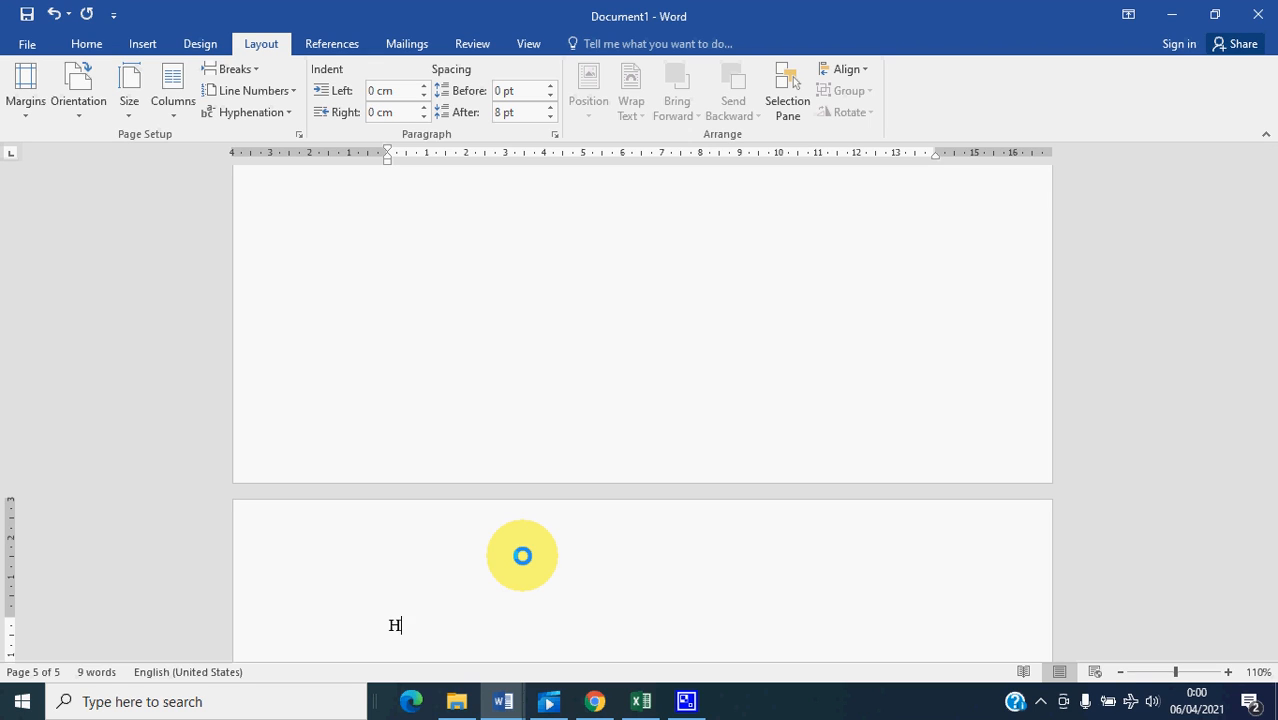
pyautogui.write('alaman Persem')
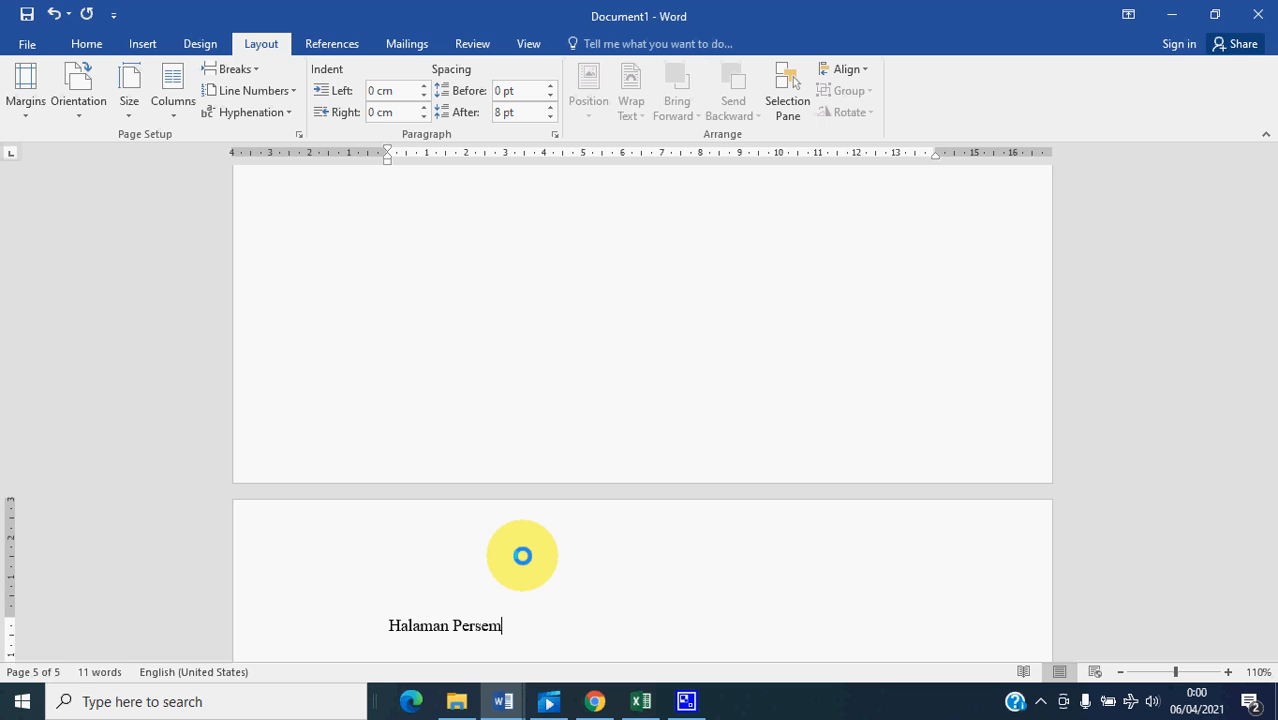
pyautogui.write('bahan')
# - Insert a page break below "Halaman Persembahan" and enter "Halaman Motto" on the new page
pyautogui.press('Return')
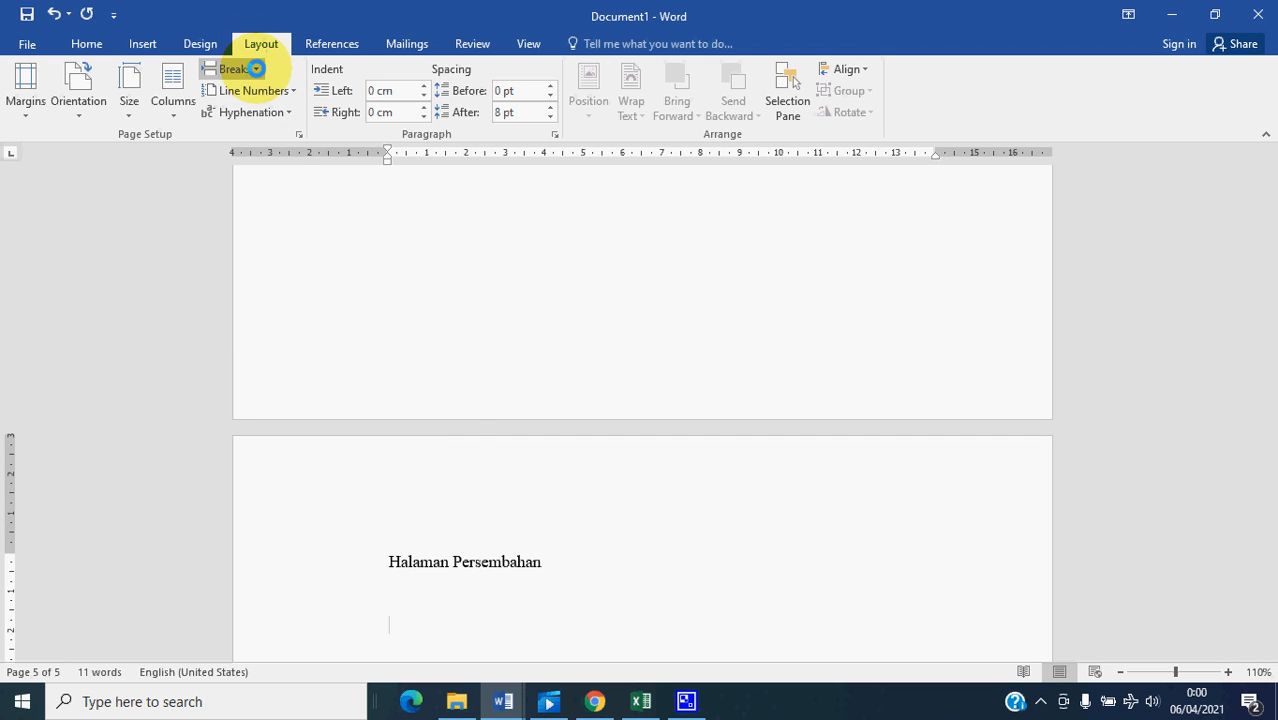
pyautogui.click(252, 68)
pyautogui.click(276, 116)
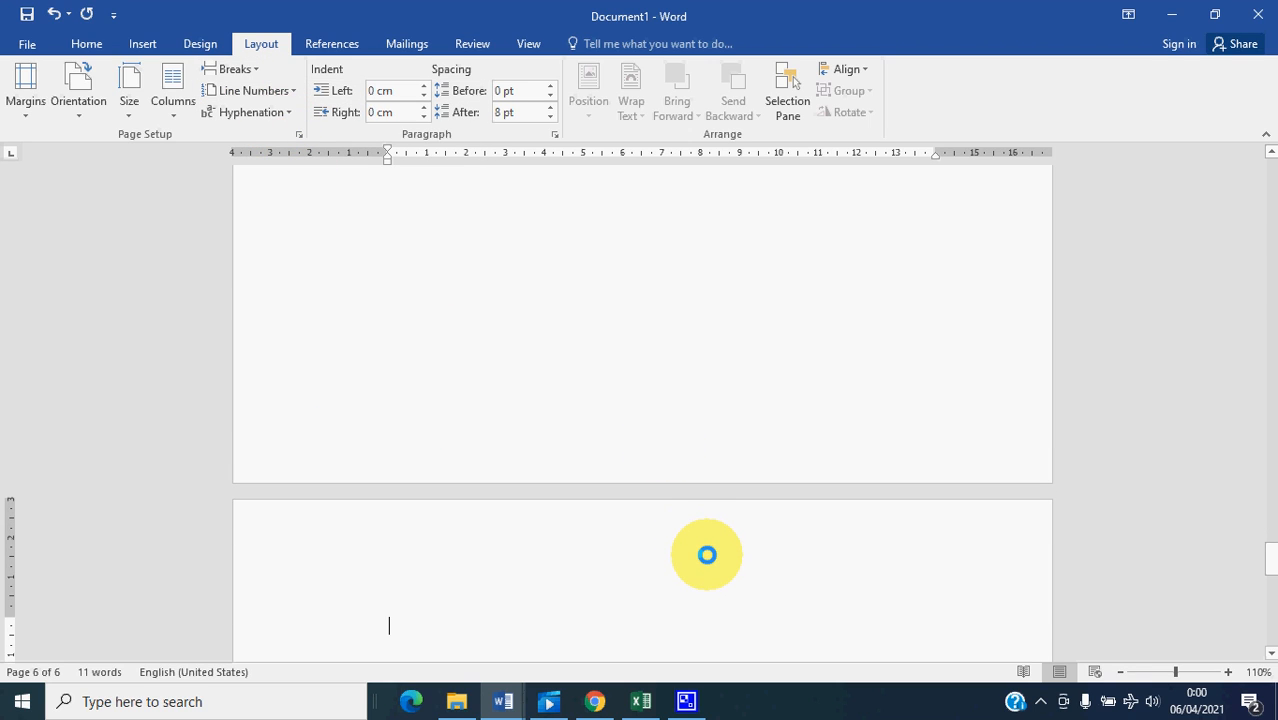
pyautogui.write('Halaman Moto')
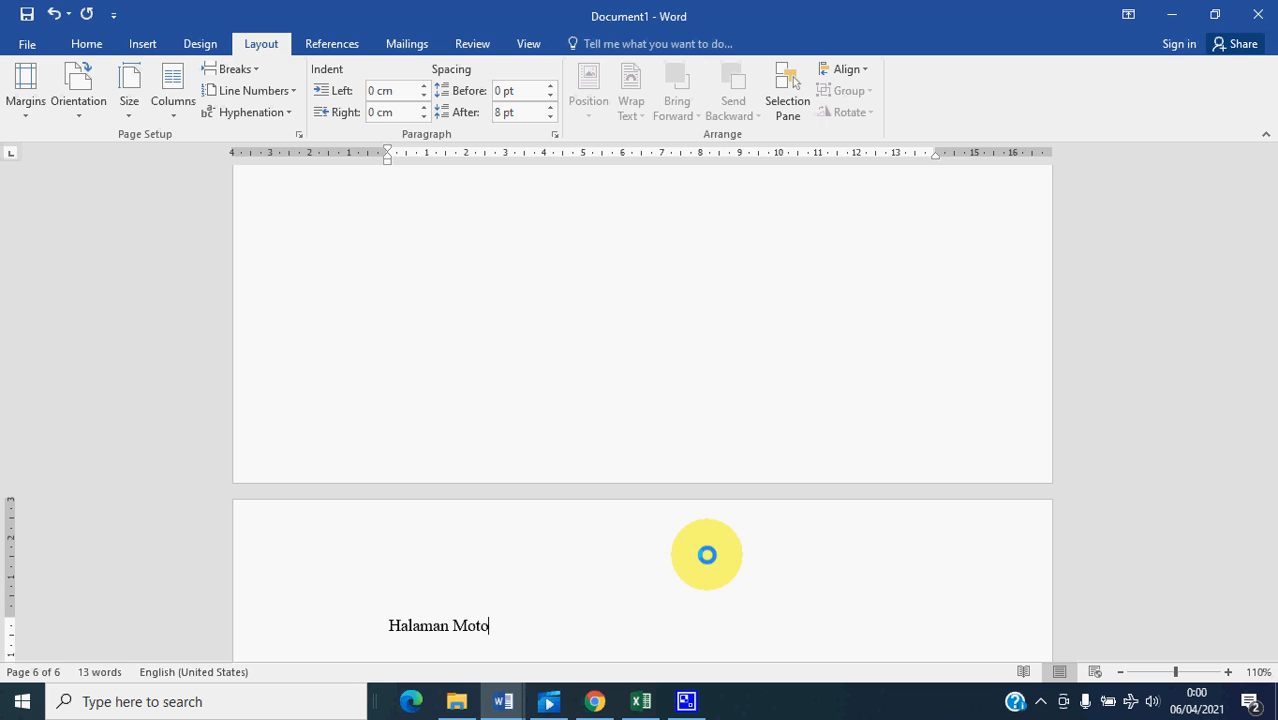
pyautogui.press('BackSpace')
pyautogui.write('to')
# - Insert a page break below "Halaman Motto" and enter "Daftar Isi" on the new page
pyautogui.press('Return')
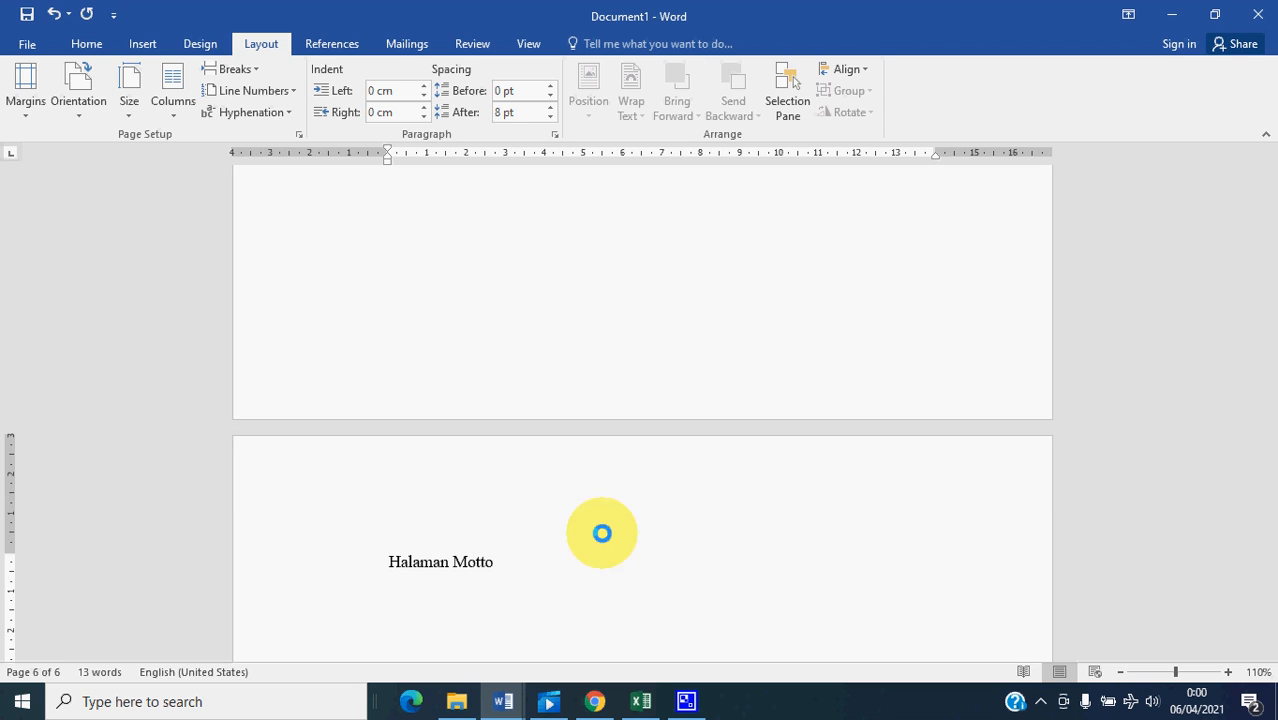
pyautogui.click(258, 68)
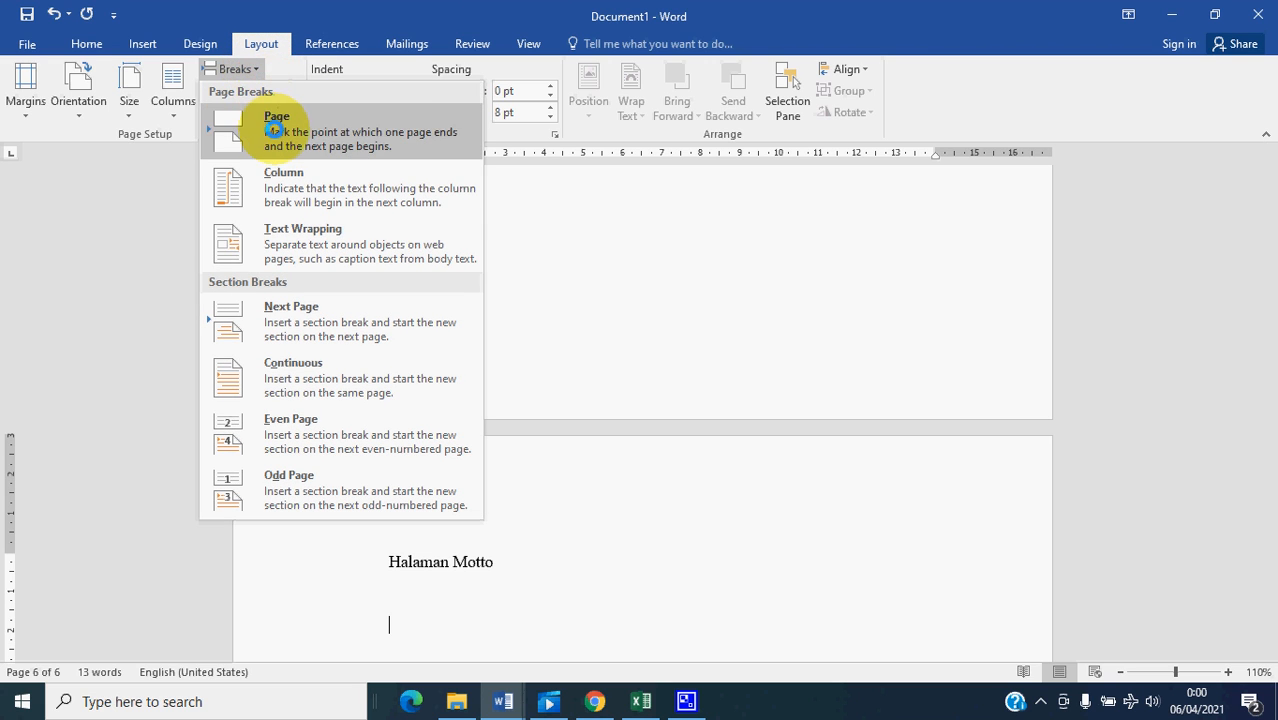
pyautogui.click(268, 126)
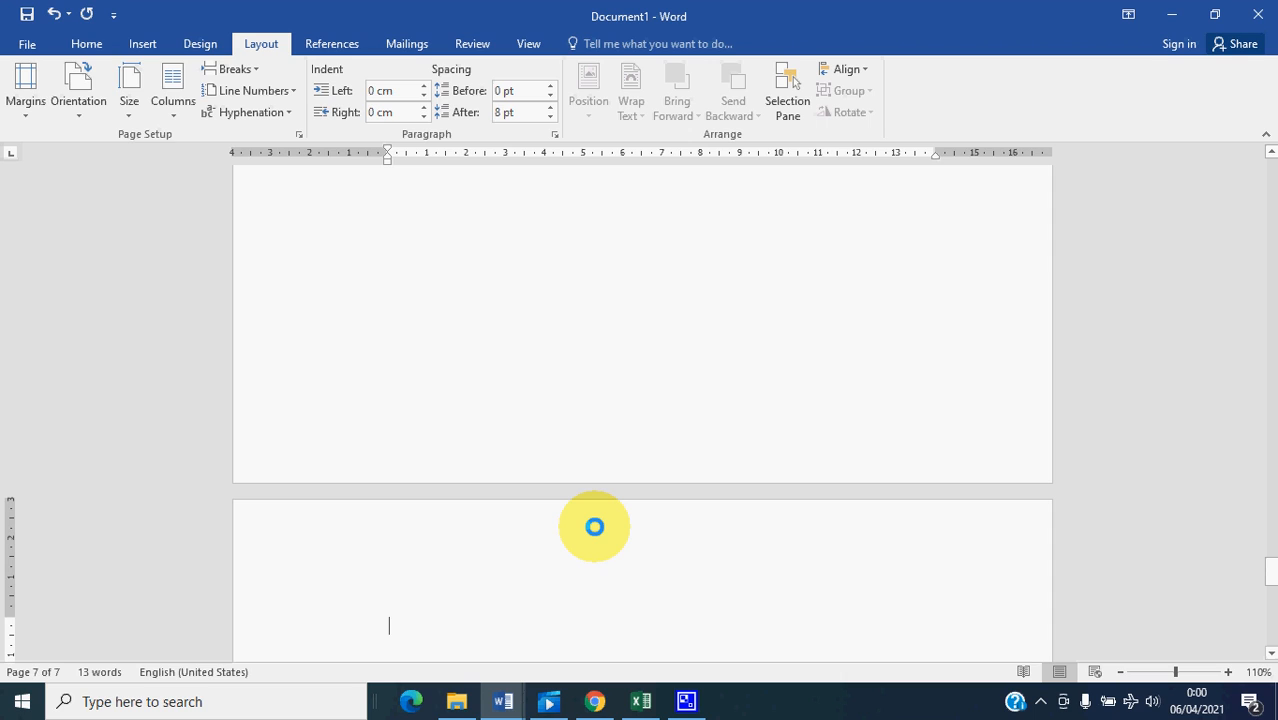
pyautogui.write('Daftar')
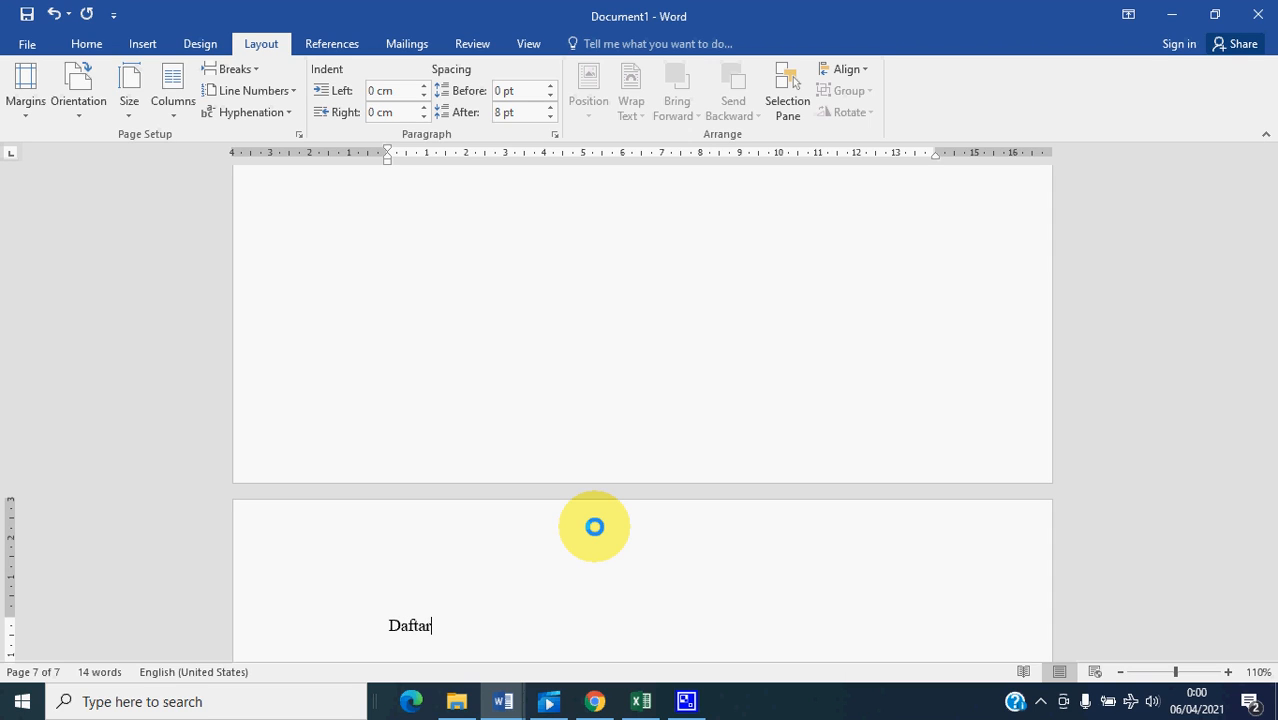
pyautogui.write(' Is')
# - Insert a page break below "Daftar Isi" and enter "Daftar Tabel" on the new page
pyautogui.press('Return')
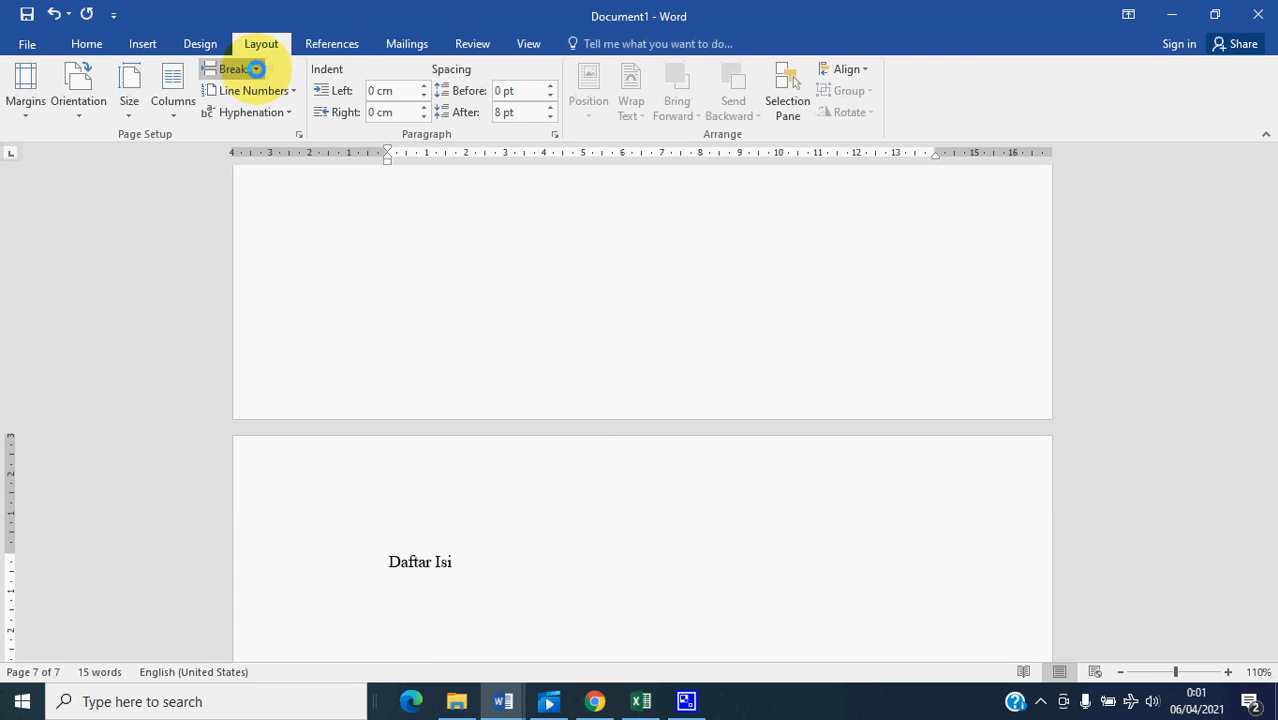
pyautogui.click(250, 69)
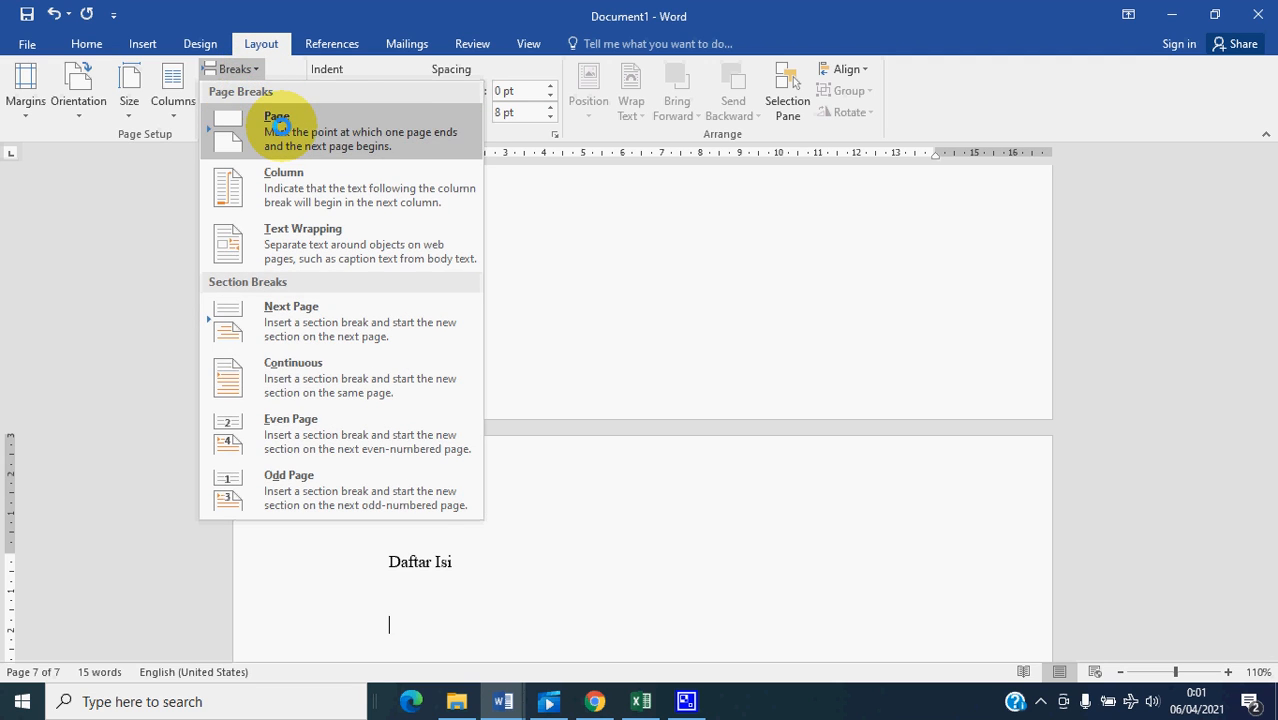
pyautogui.click(281, 126)
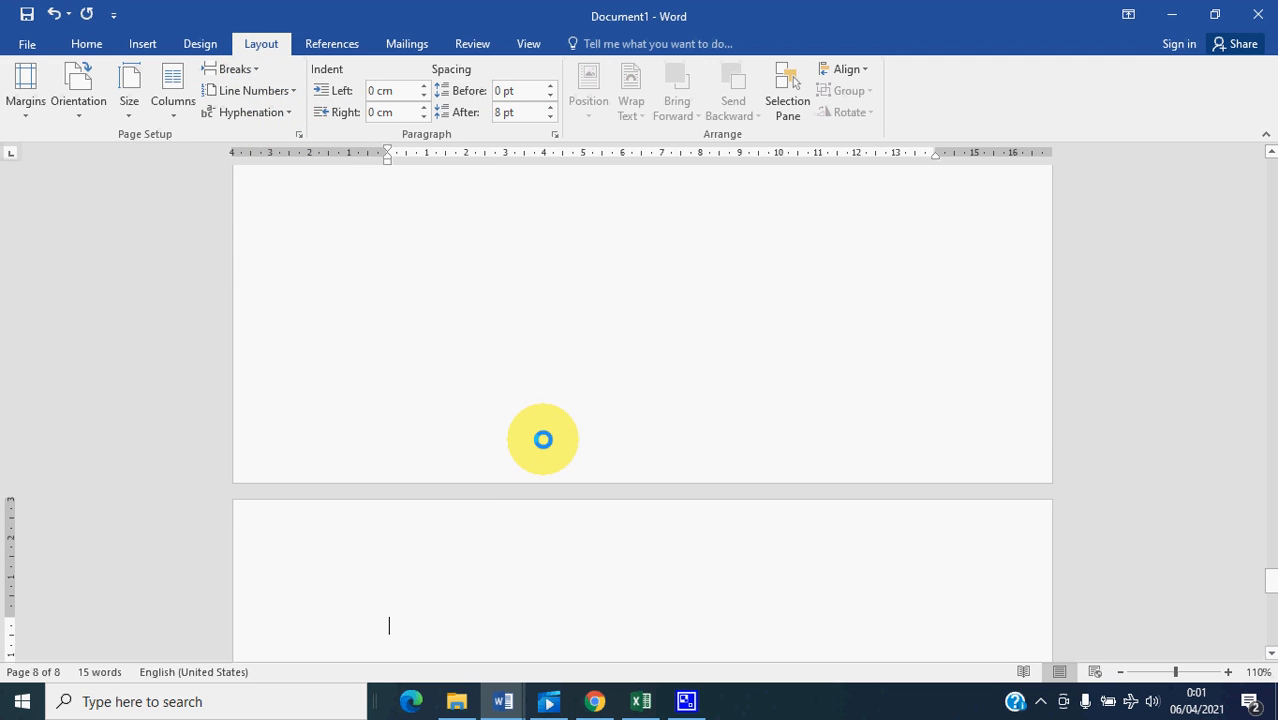
pyautogui.write('Daftar ')
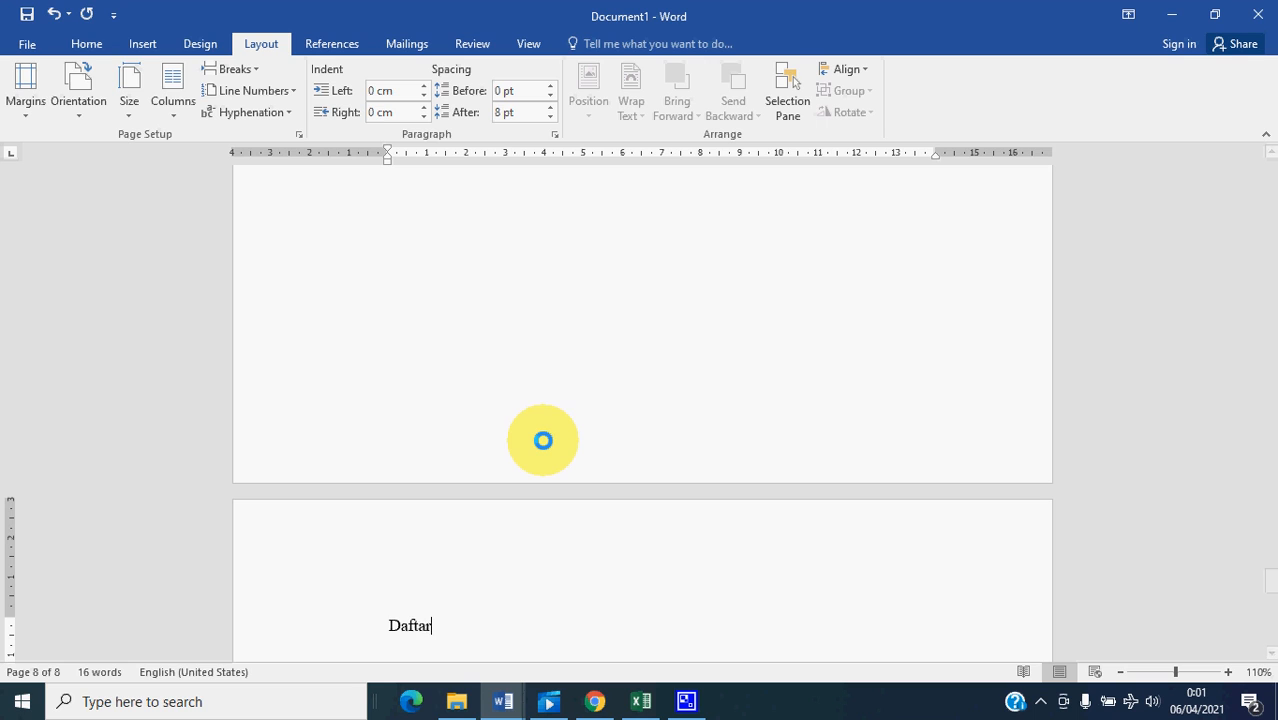
pyautogui.write('Tabe')
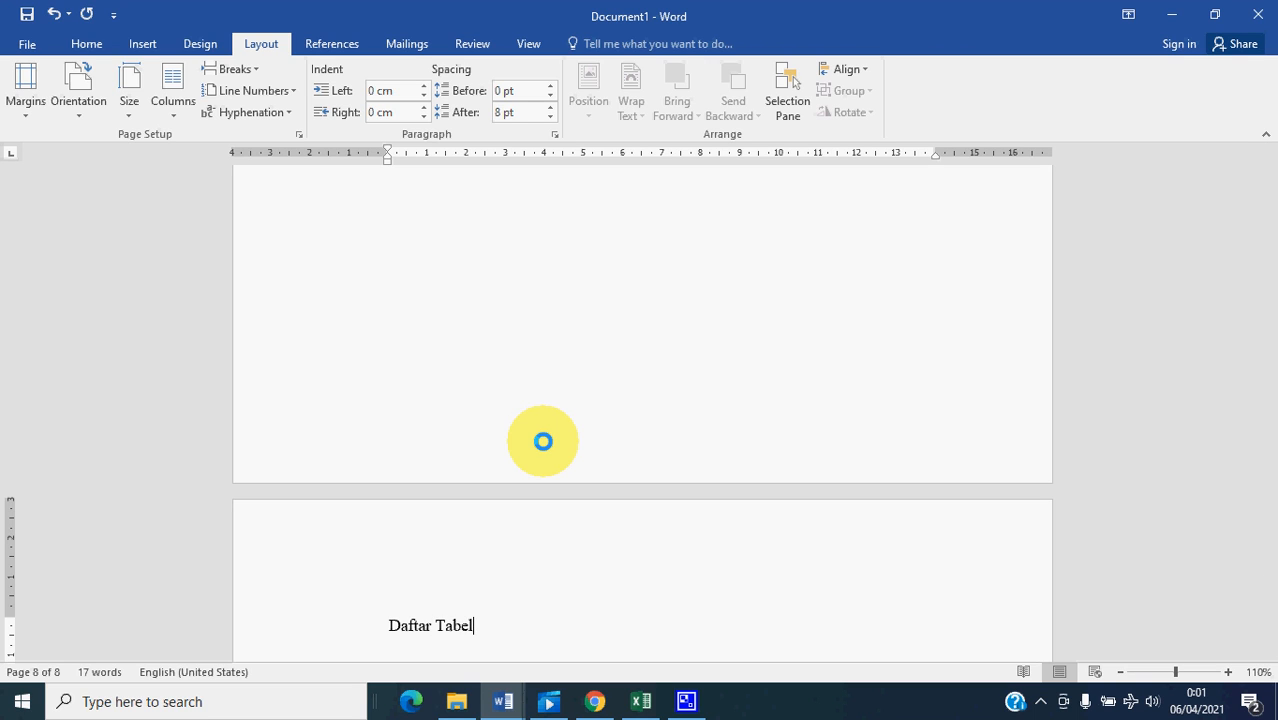
pyautogui.write('l')
# - Insert a page break below "Daftar Tabel" and enter "Daftar Gambar" on the new page
pyautogui.press('Return')
pyautogui.scroll(-1, 530, 435)
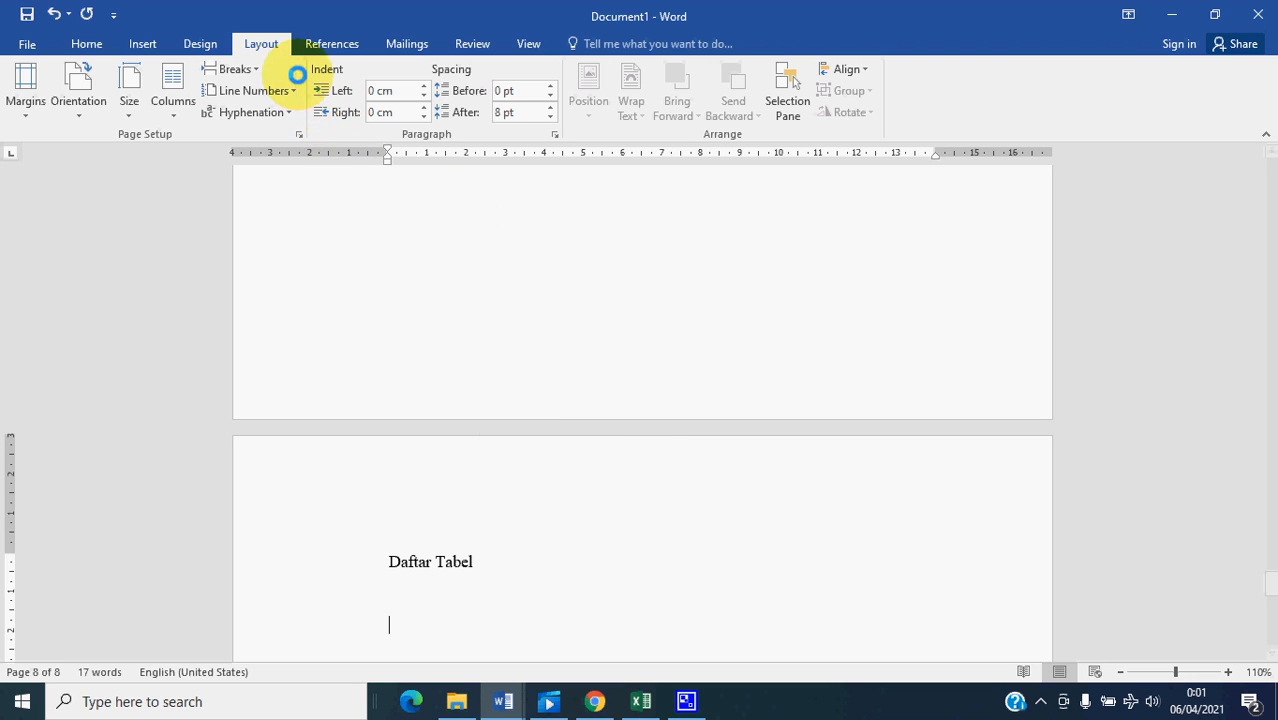
pyautogui.click(256, 69)
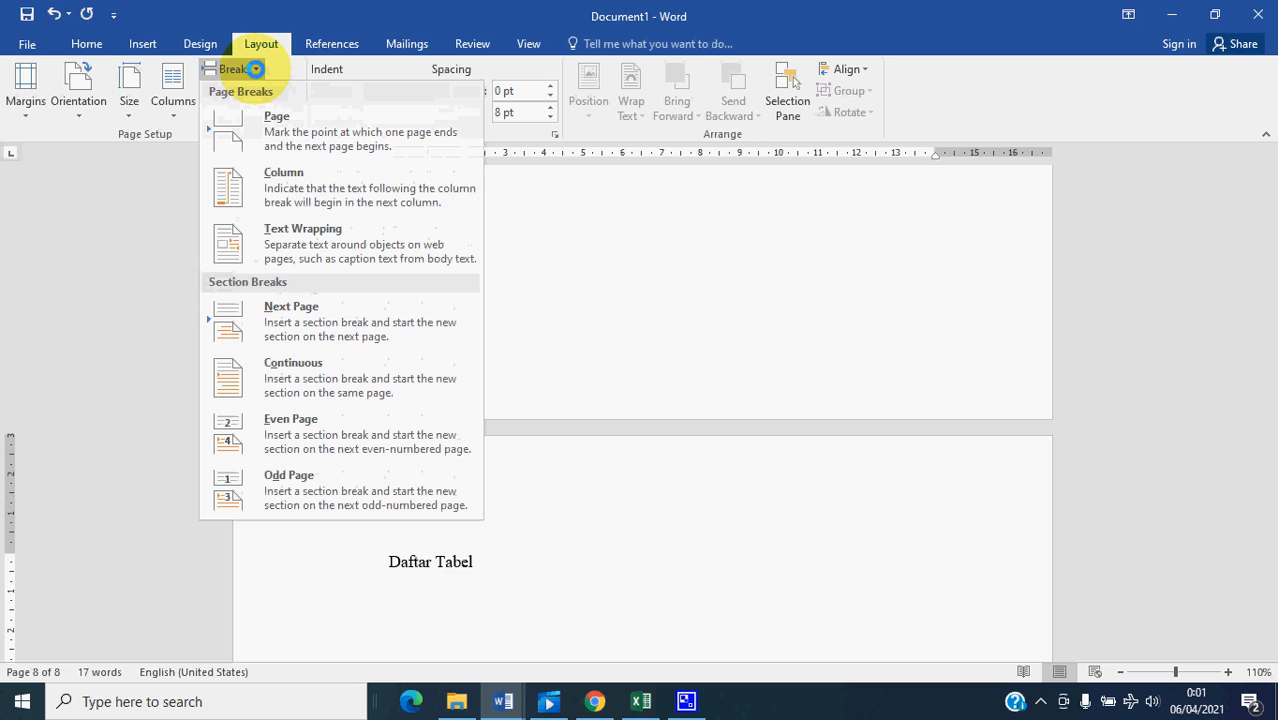
pyautogui.click(280, 122)
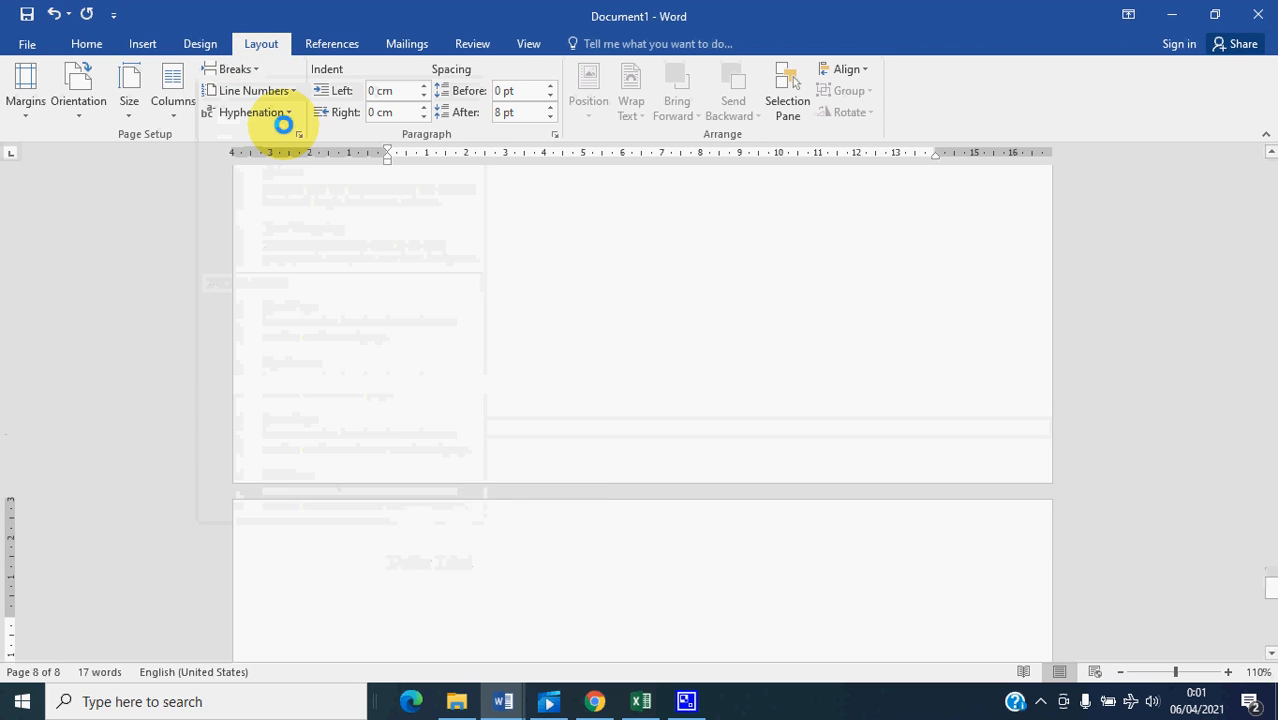
pyautogui.write('D')
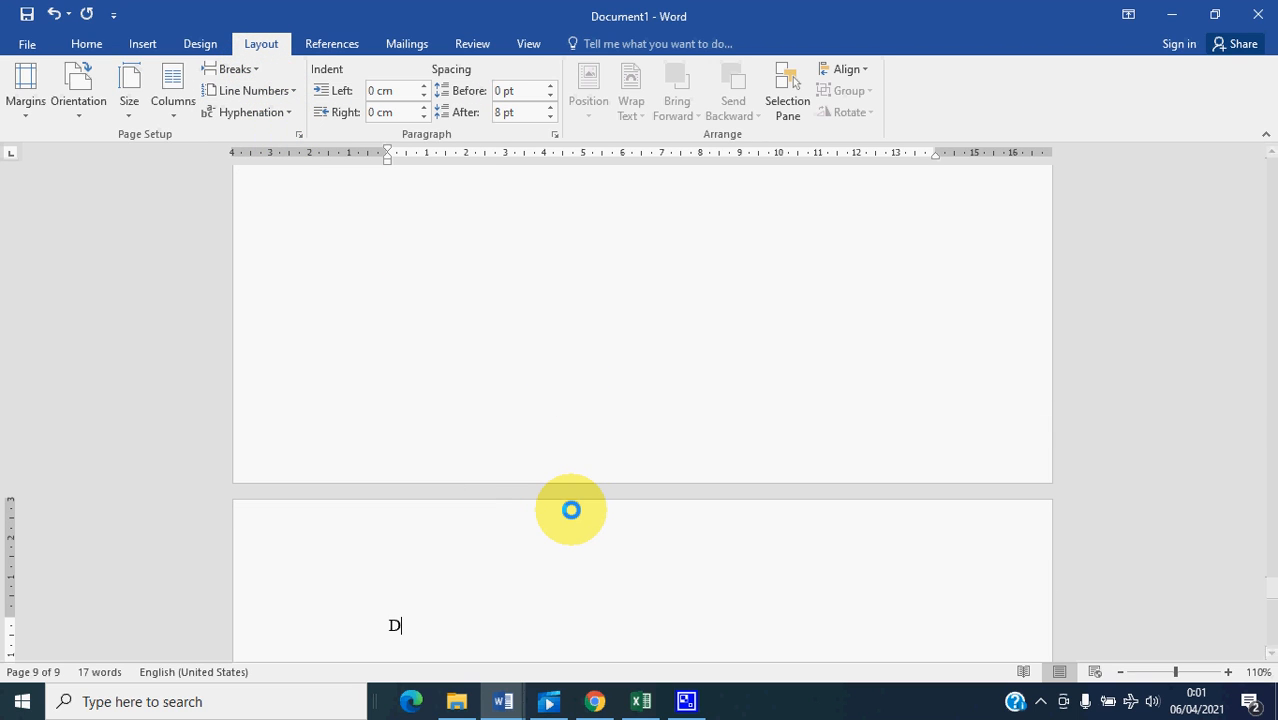
pyautogui.write('aftar Gambar')
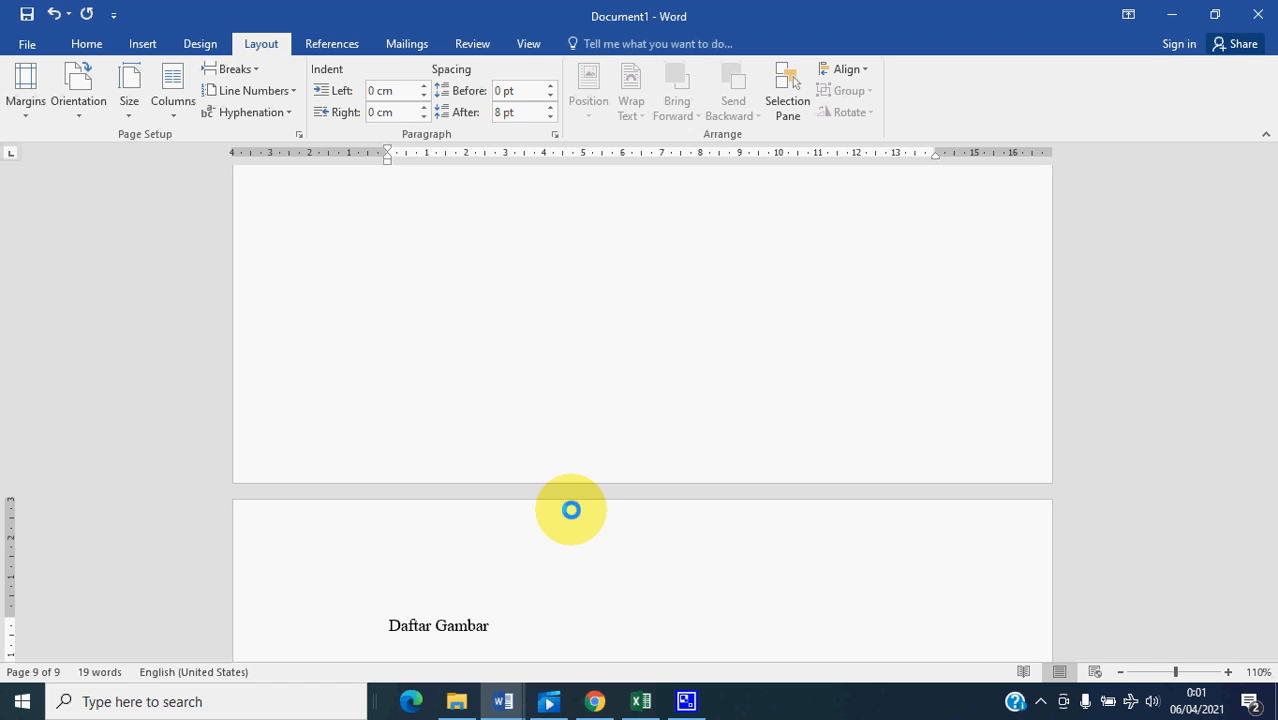
# - Insert a page break below "Daftar Gambar" and enter "Abstrak" on the new page
pyautogui.press('Return')
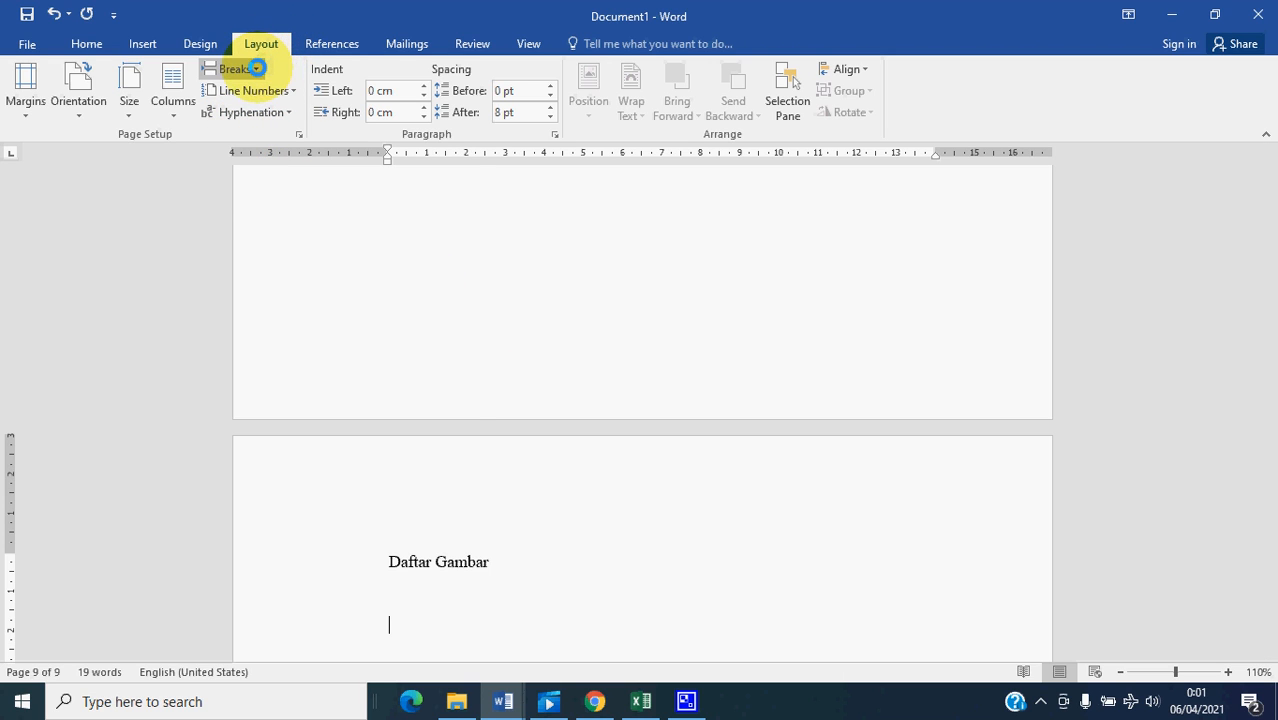
pyautogui.click(255, 68)
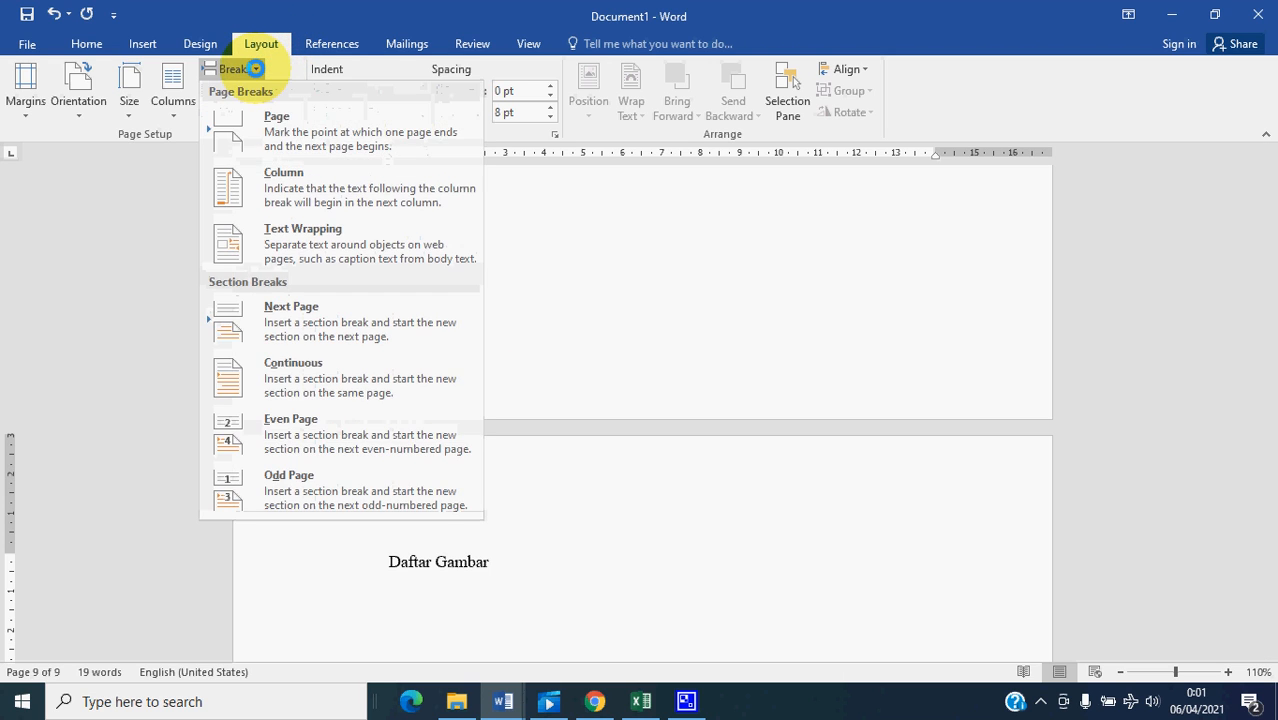
pyautogui.click(283, 130)
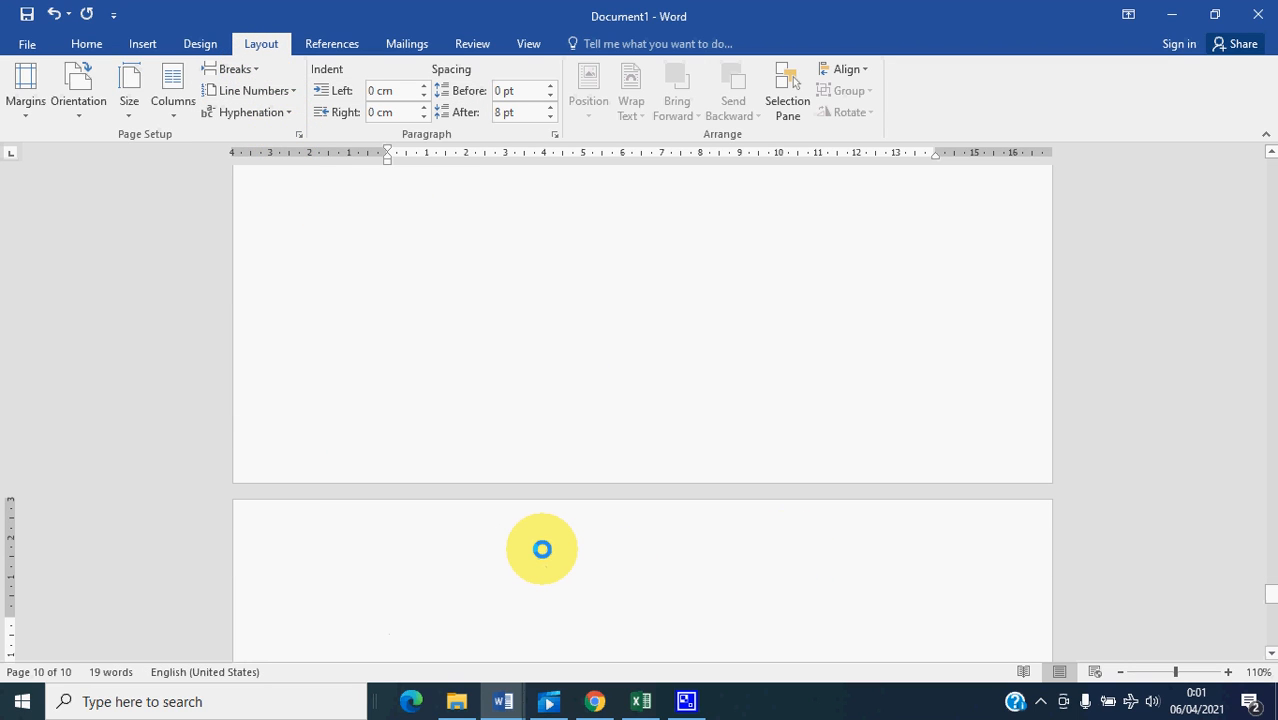
pyautogui.write('Abstrak')
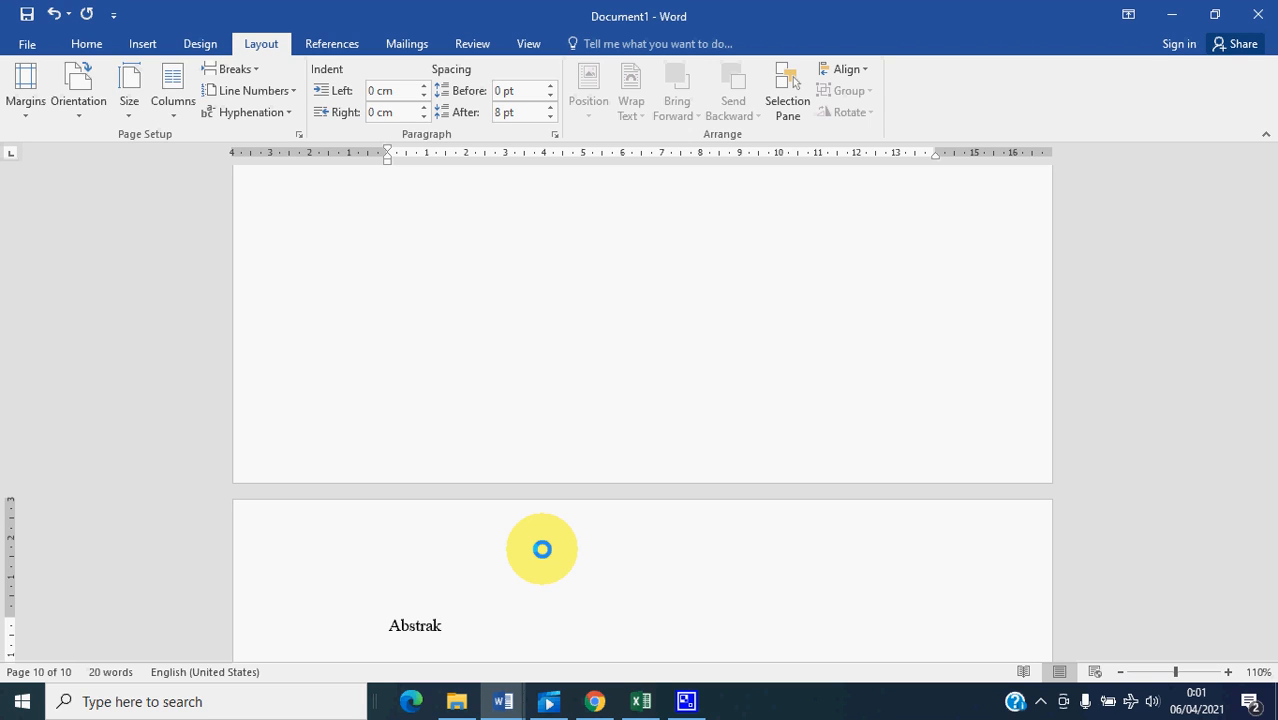
# - Insert a Next Page section break below "Abstrak" and enter "Bab 1 Pendahuluan" at the start of the new section
pyautogui.press('Return')
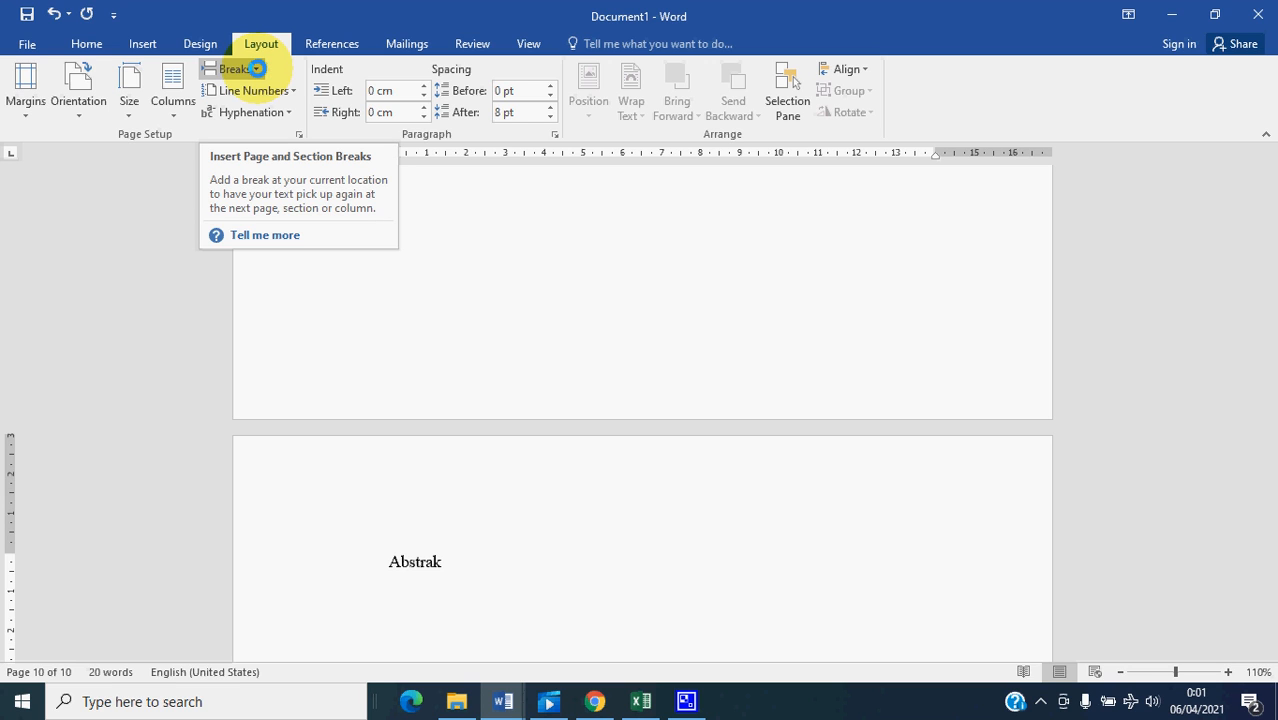
pyautogui.click(256, 69)
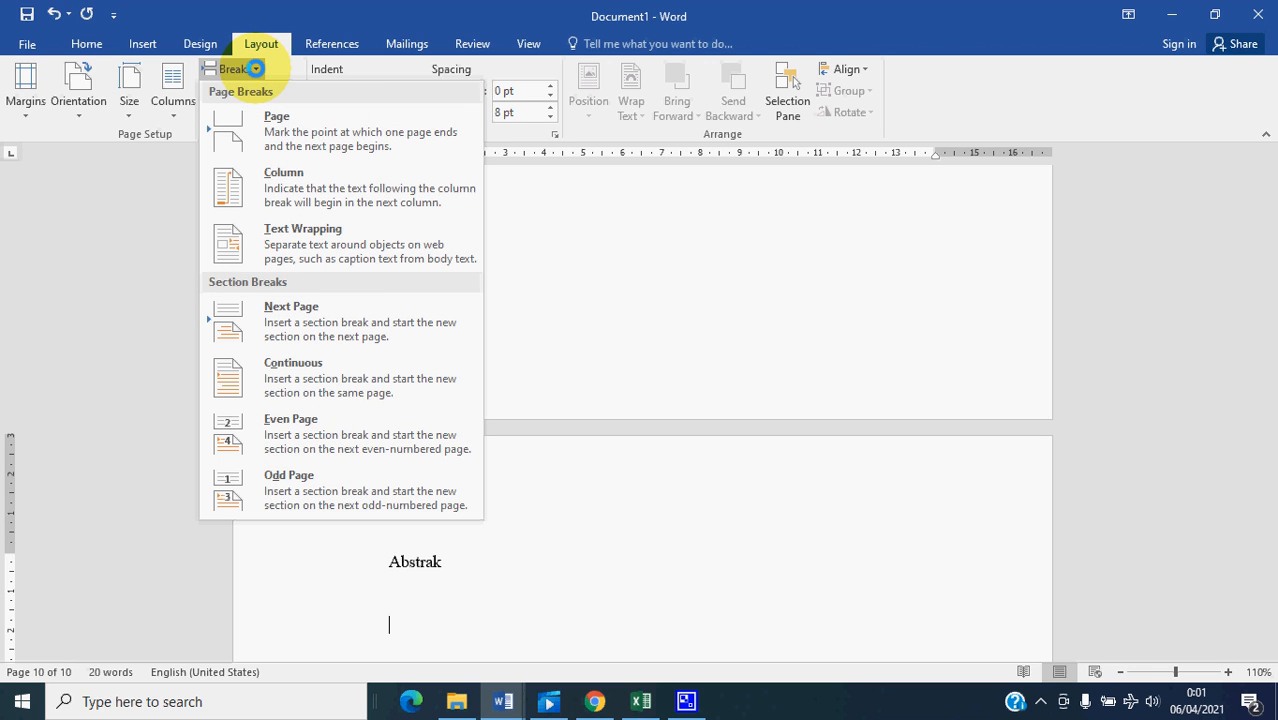
pyautogui.click(308, 322)
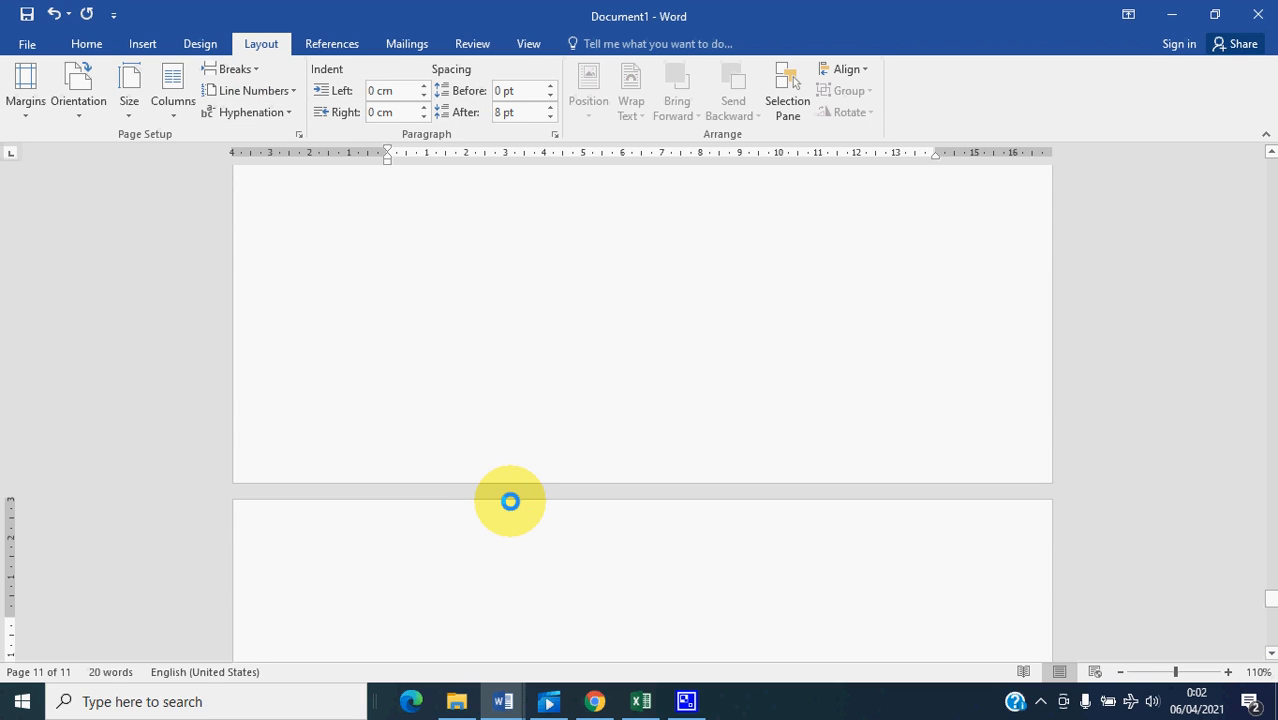
pyautogui.write('Bab')
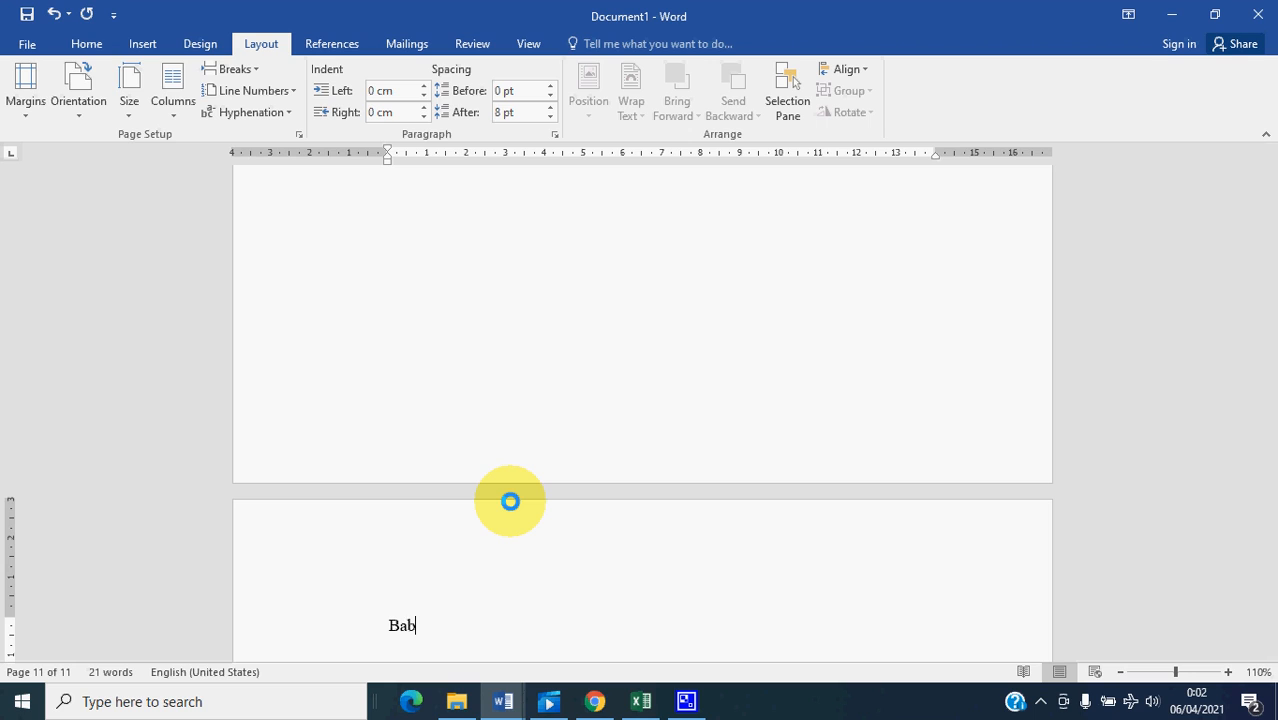
pyautogui.write(' 1 Pendahuluan')
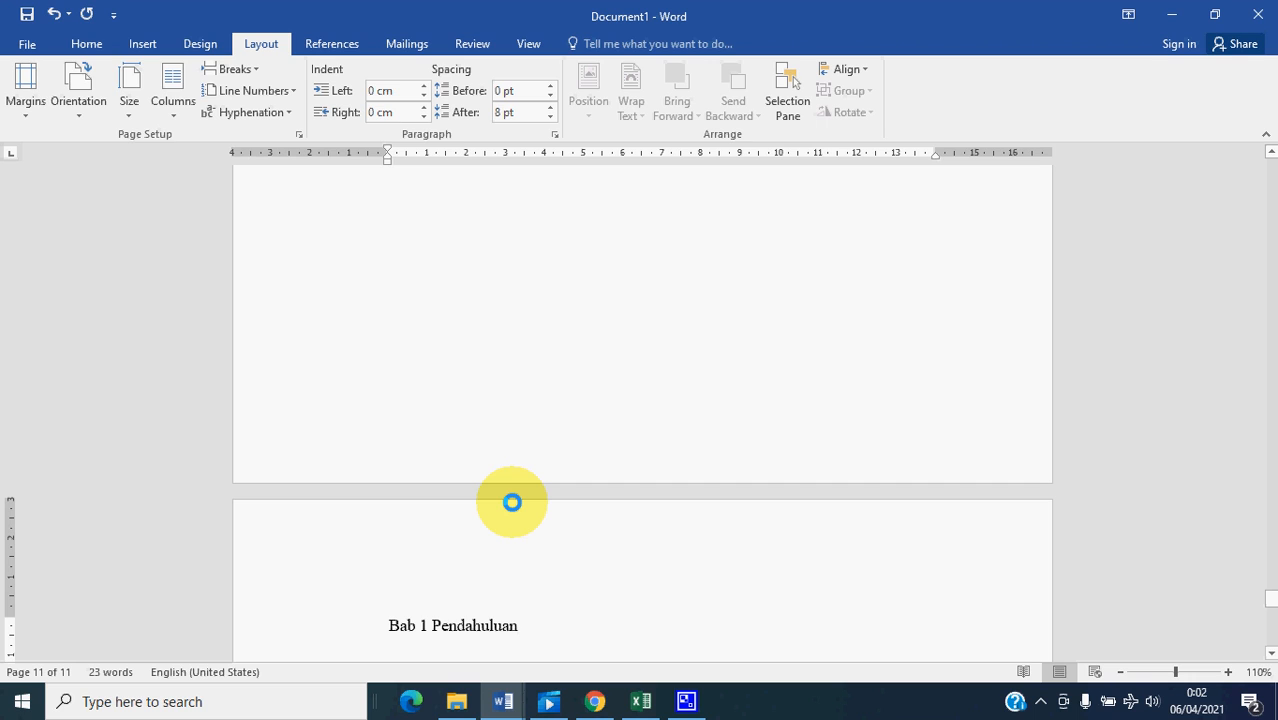
# - Insert a page break below "Bab 1 Pendahuluan" and enter "Bab 2 Tinjauan Pustaka" on the new page
pyautogui.press('Return')
pyautogui.press('Return')
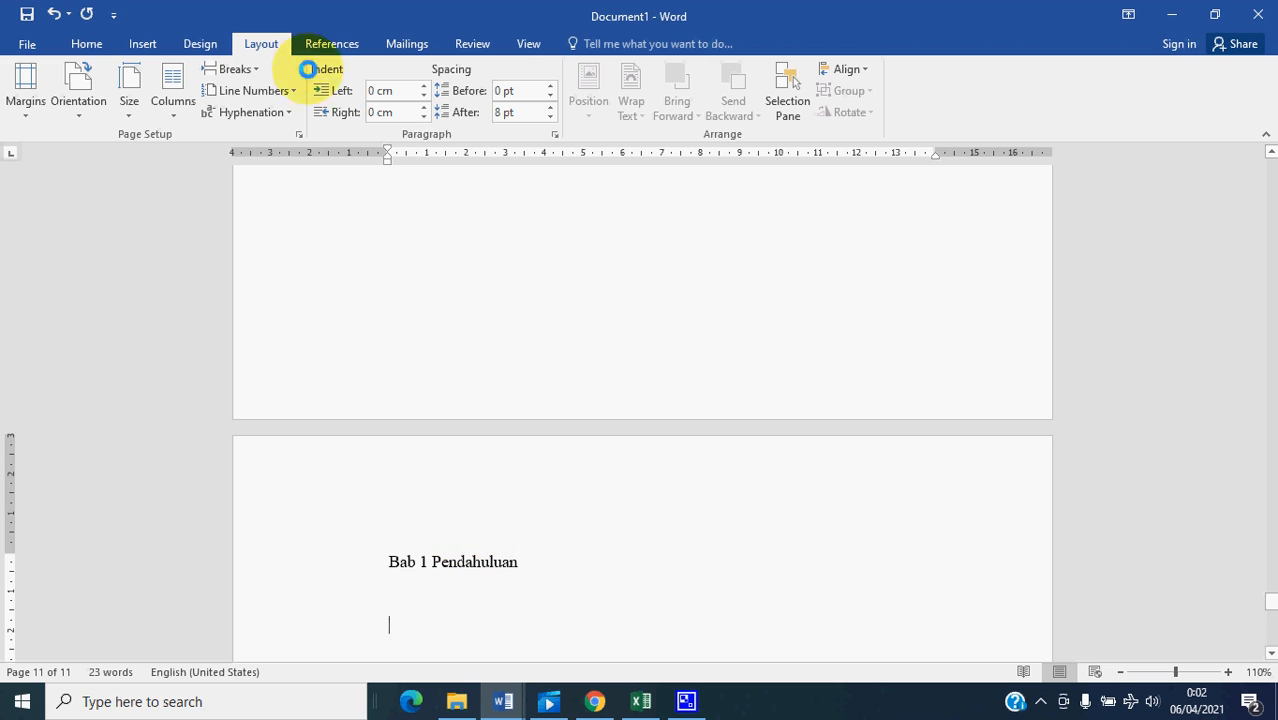
pyautogui.click(257, 67)
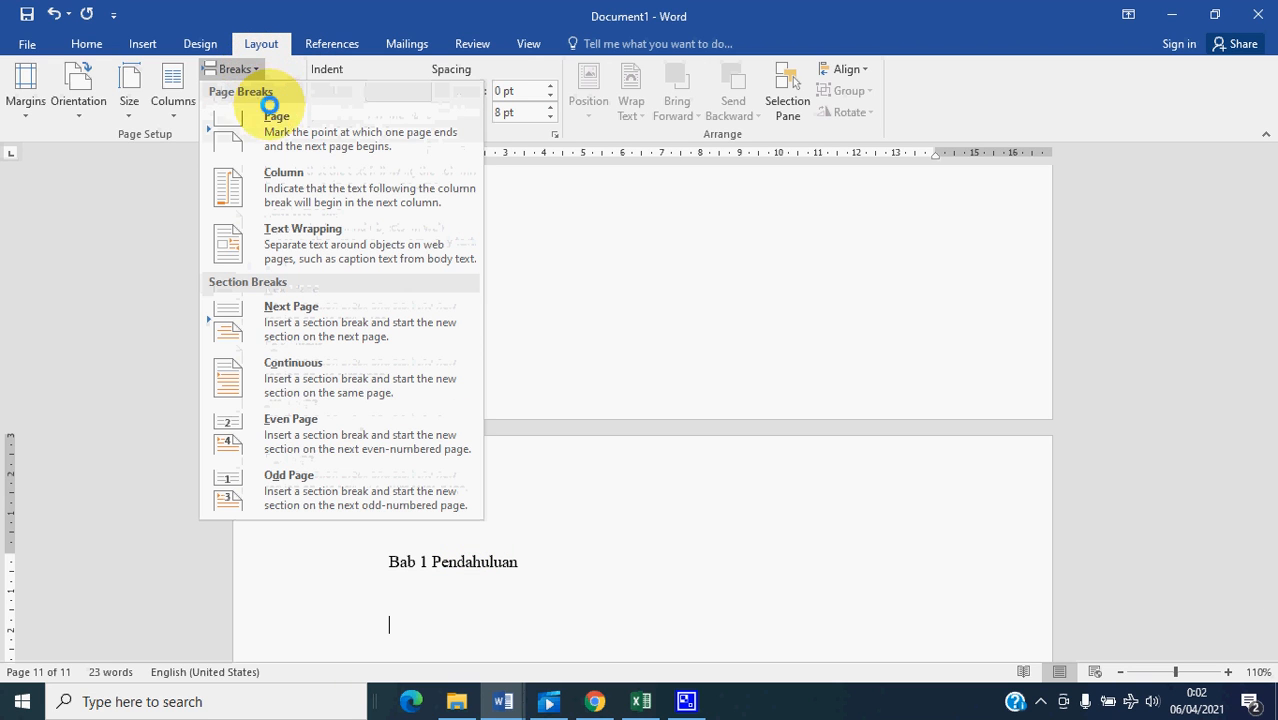
pyautogui.click(250, 114)
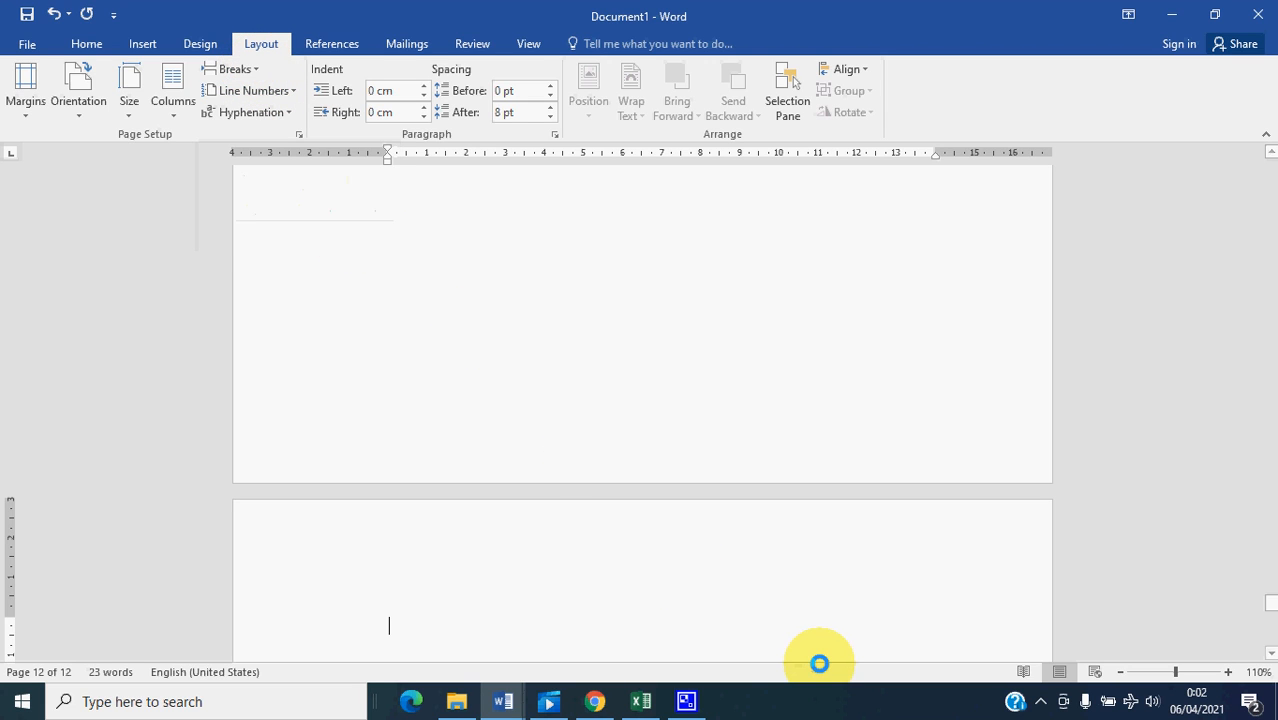
pyautogui.write('Bab 2 Tinjauan')
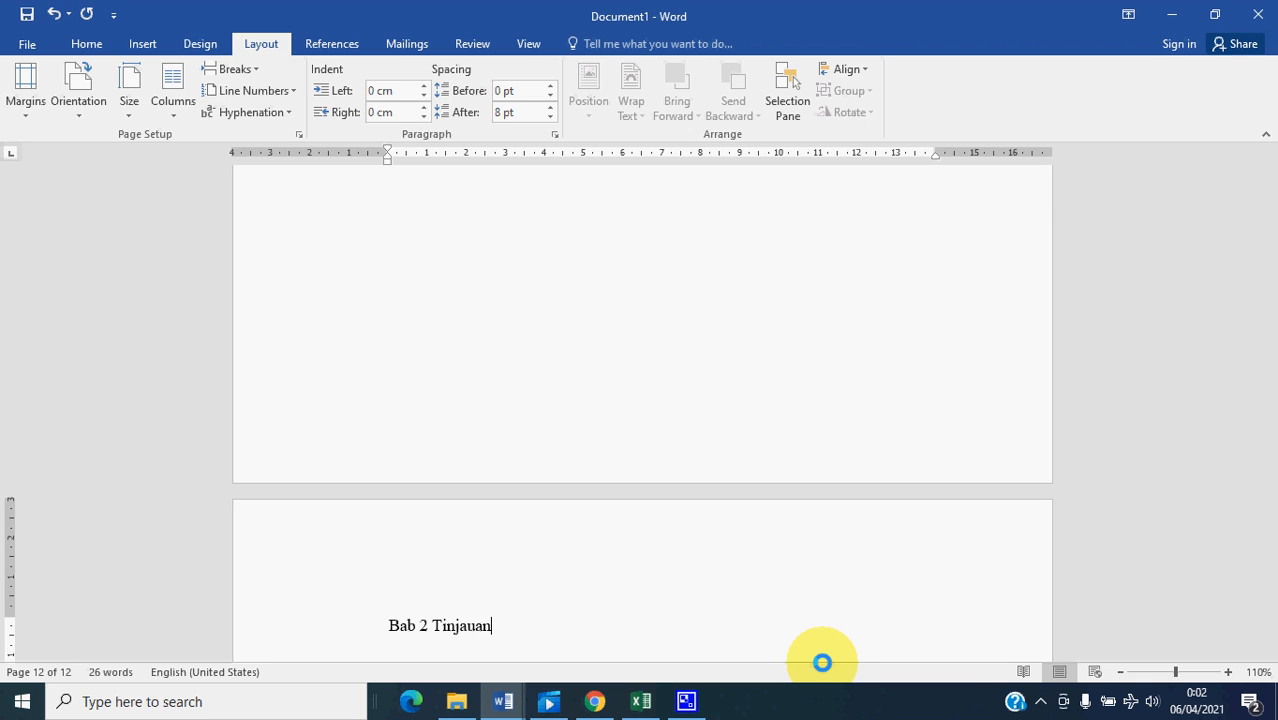
pyautogui.write(' Pustaka')
# - Insert a page break below "Bab 2 Tinjauan Pustaka" and enter "Bab 3 Metodologi Penelitian" on the new page
pyautogui.press('Return')
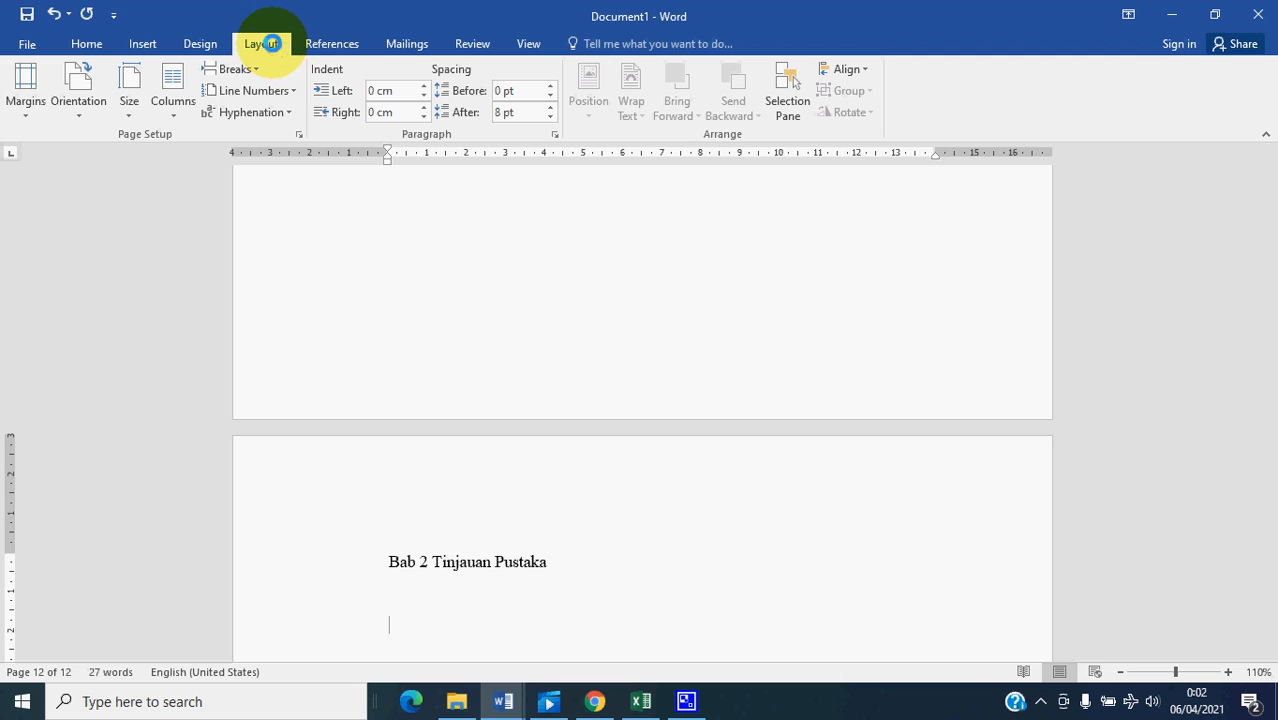
pyautogui.click(256, 69)
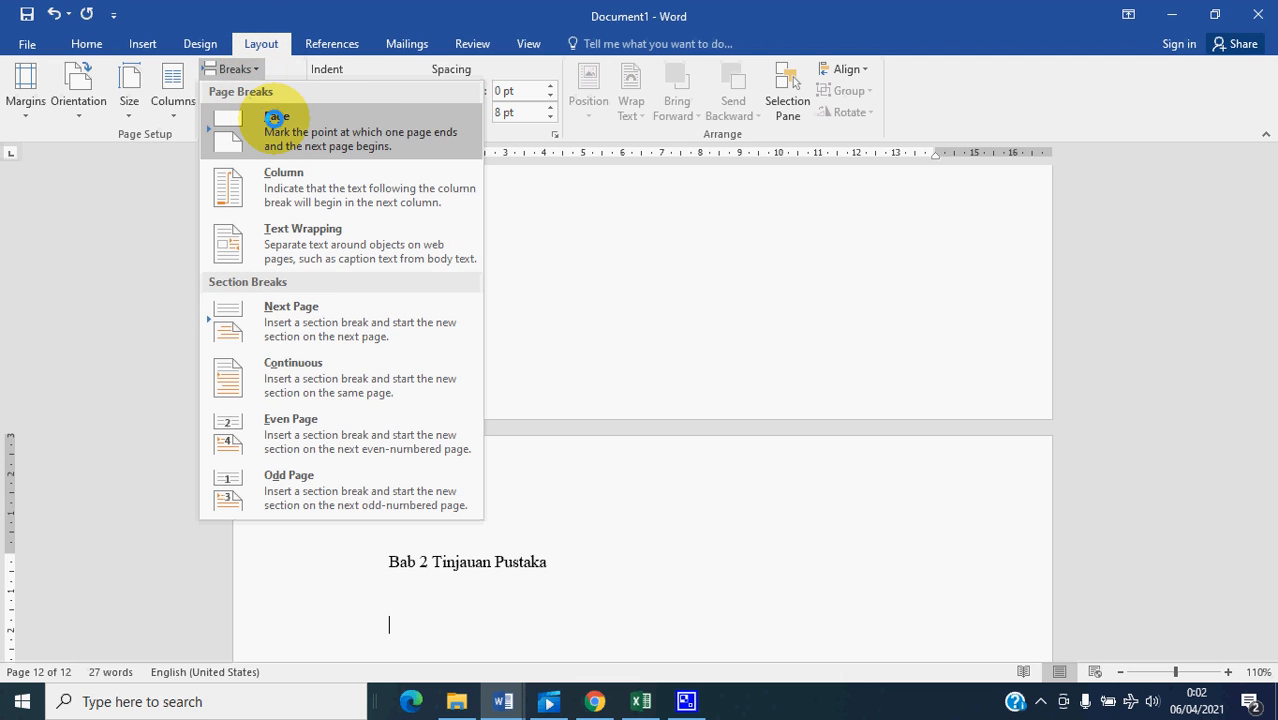
pyautogui.click(240, 119)
pyautogui.write('Bab 3')
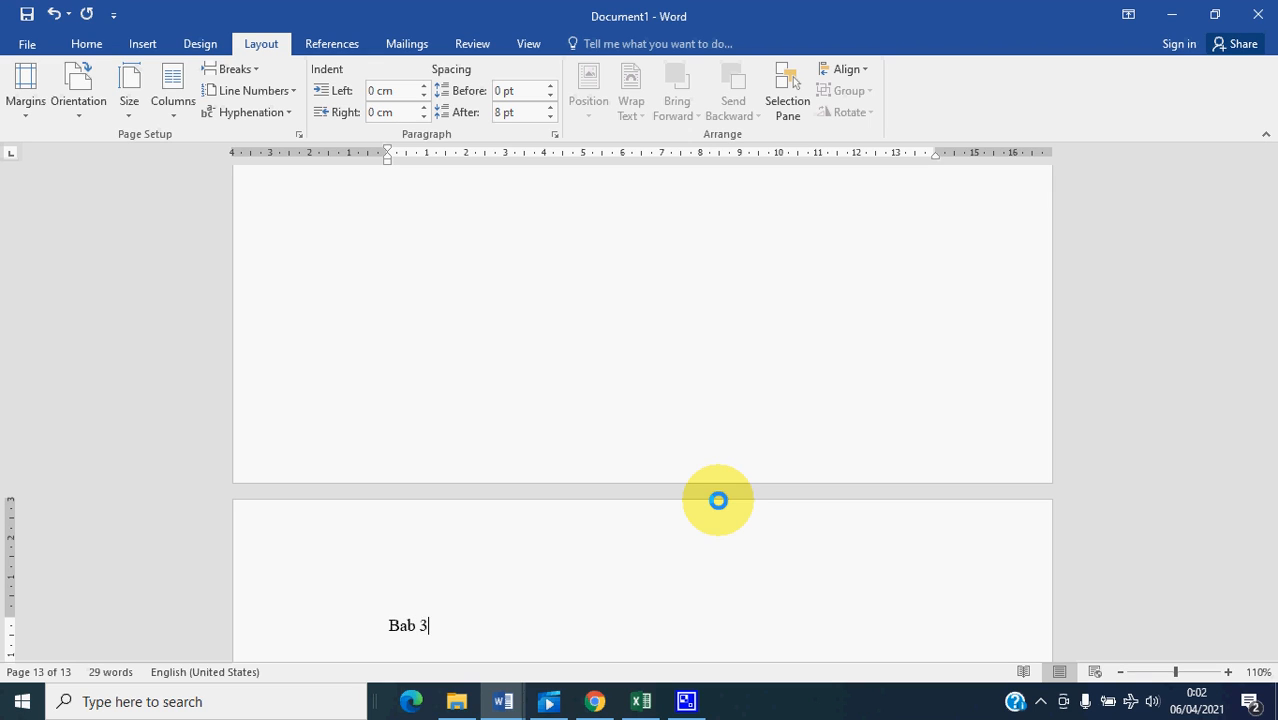
pyautogui.write(' Metodologi P')
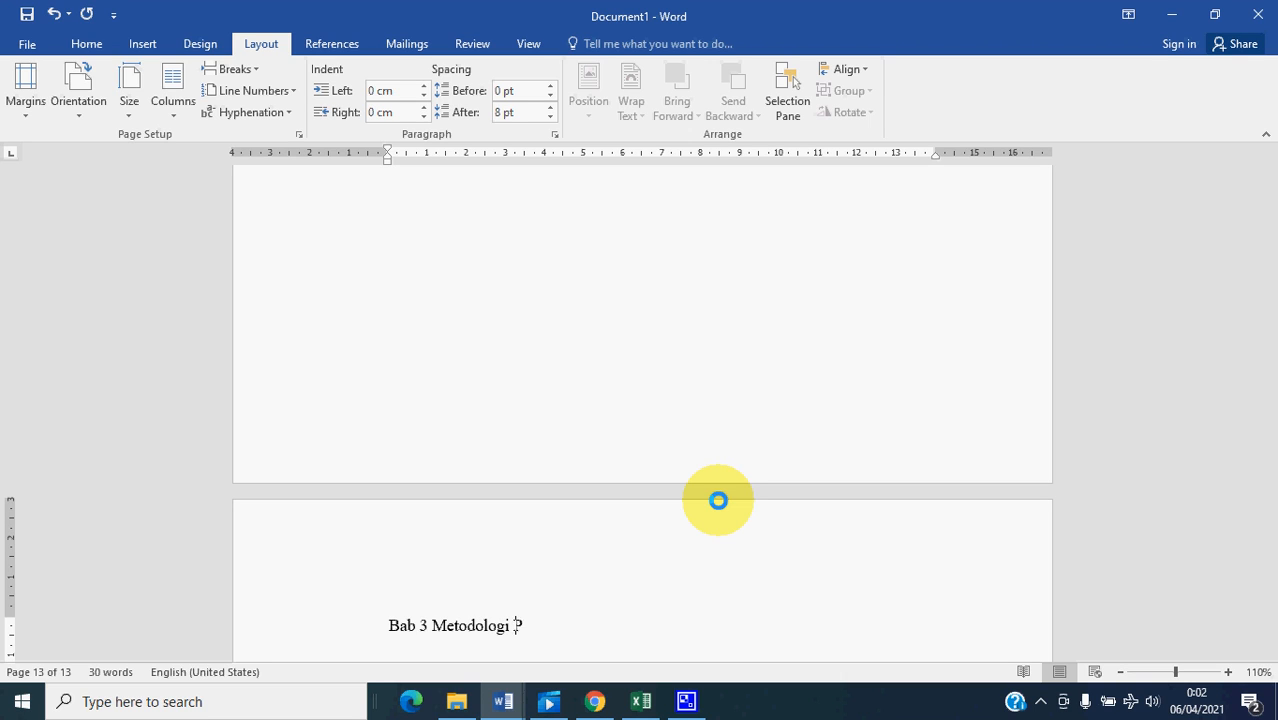
pyautogui.write('enelitian')
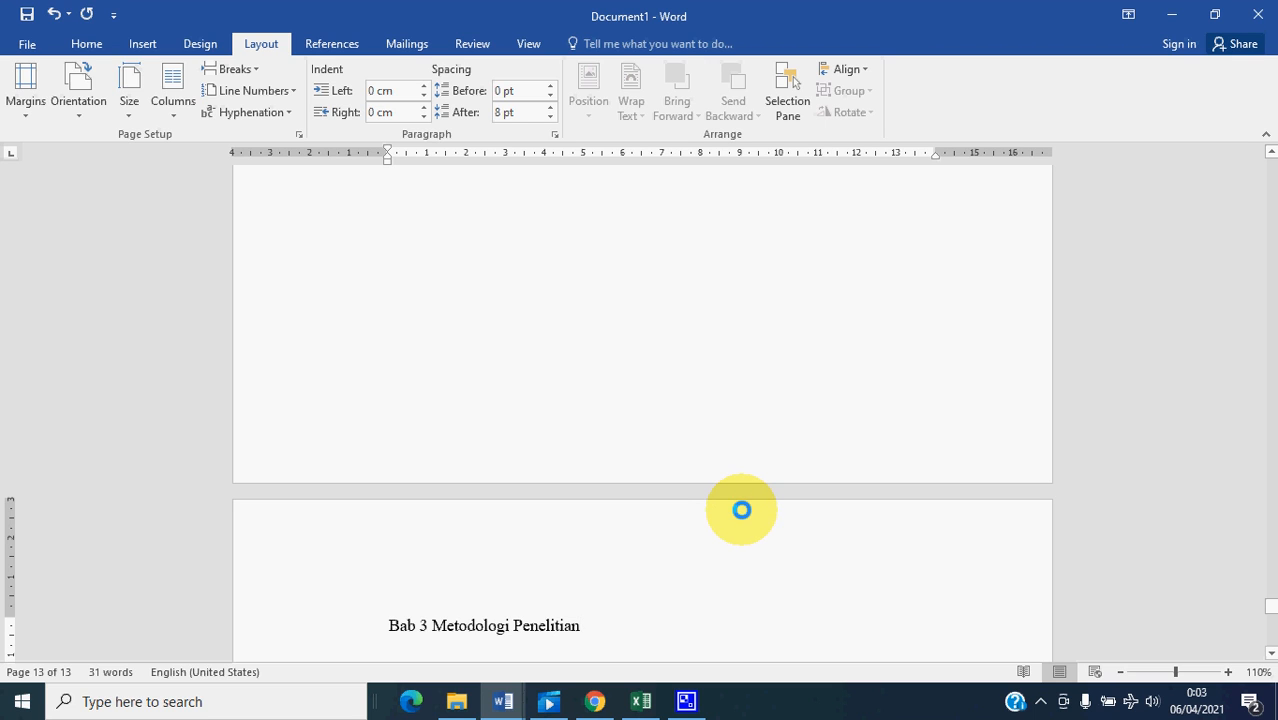
# - Insert a page break below "Bab 3 Metodologi Penelitian" and enter "Bab 4 Hasil Penelitian dan Pembahasan" on the new page
pyautogui.press('Return')
pyautogui.press('Return')
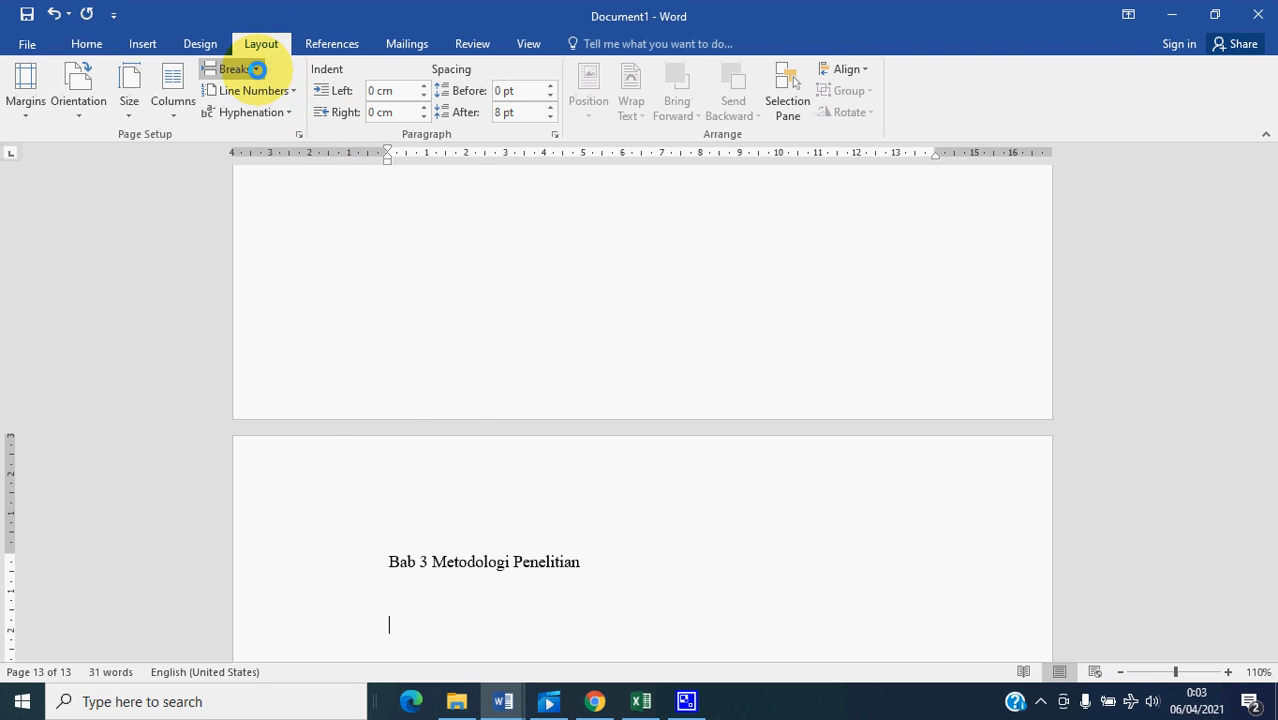
pyautogui.click(257, 69)
pyautogui.click(257, 125)
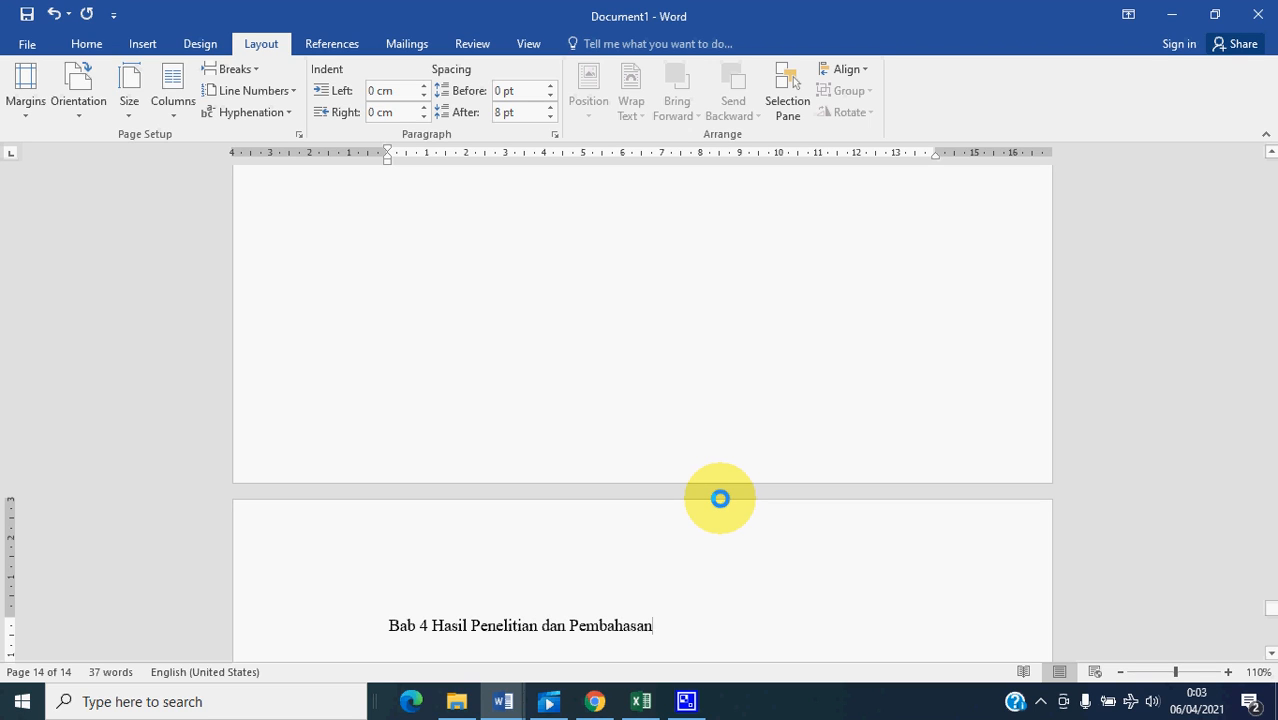
# - Insert a page break below "Bab 4 Hasil Penelitian dan Pembahasan" and enter "Bab 5 Saran dan Kesimpulan" on the new page
pyautogui.scroll(-1, 720, 498)
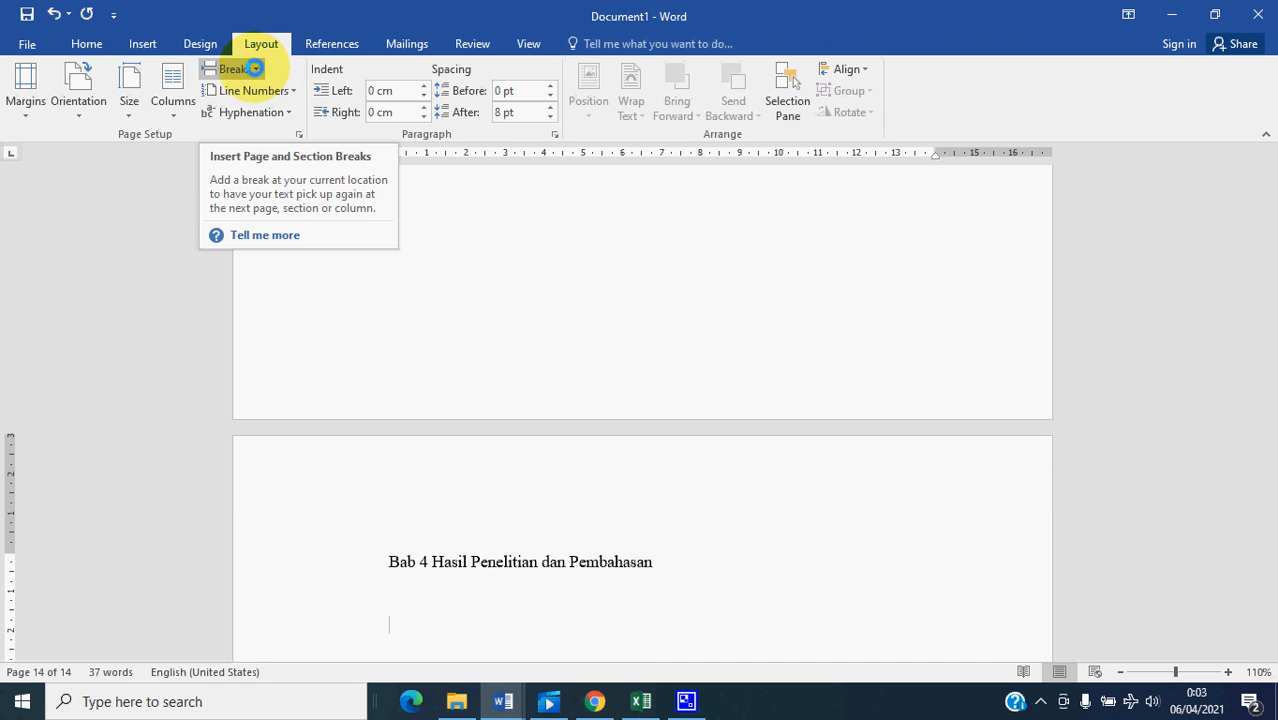
pyautogui.click(251, 62)
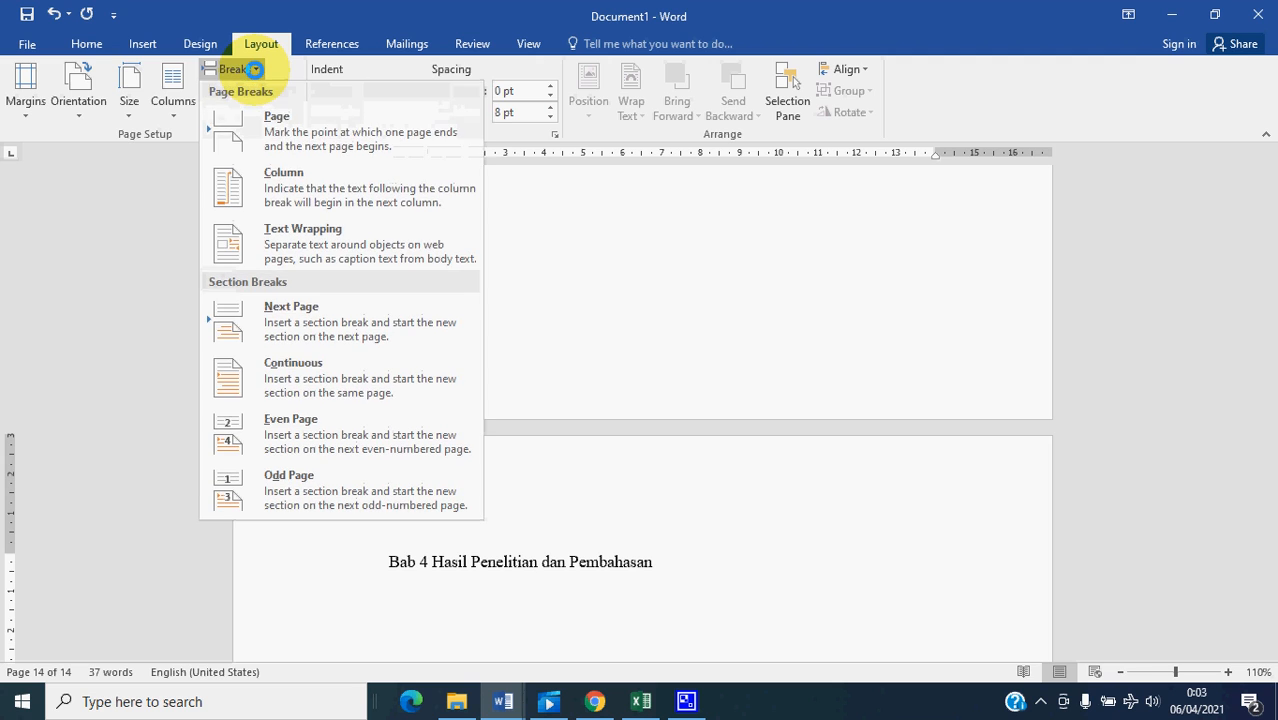
pyautogui.click(294, 121)
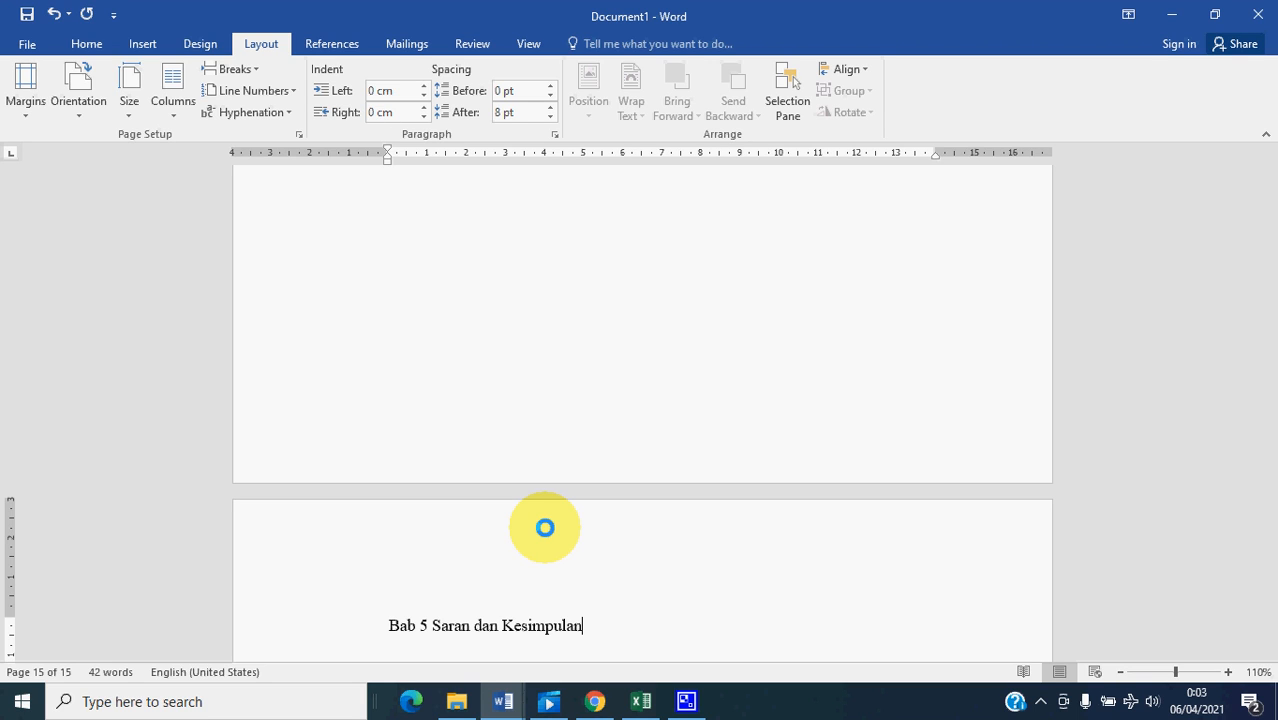
# - Insert a Next Page section break below "Bab 5 Saran dan Kesimpulan" and enter "Daftar Pustaka" at the start of the new section
pyautogui.press('Return')
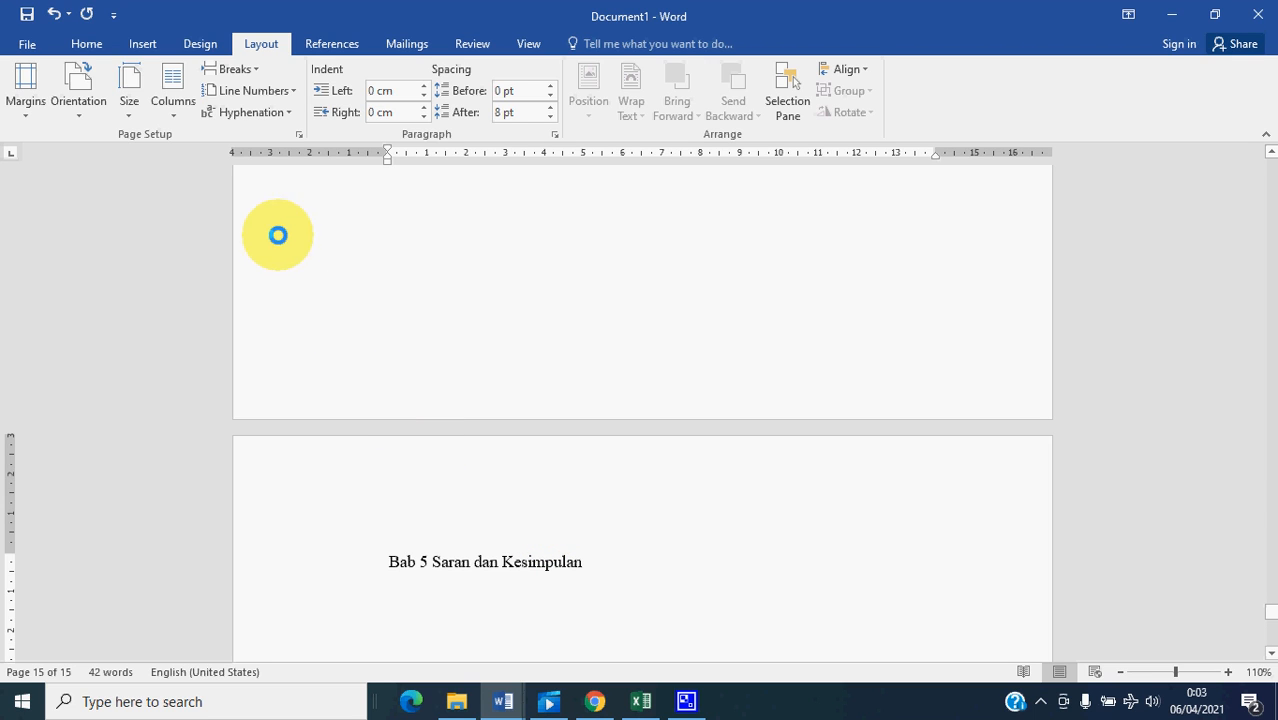
pyautogui.click(261, 44)
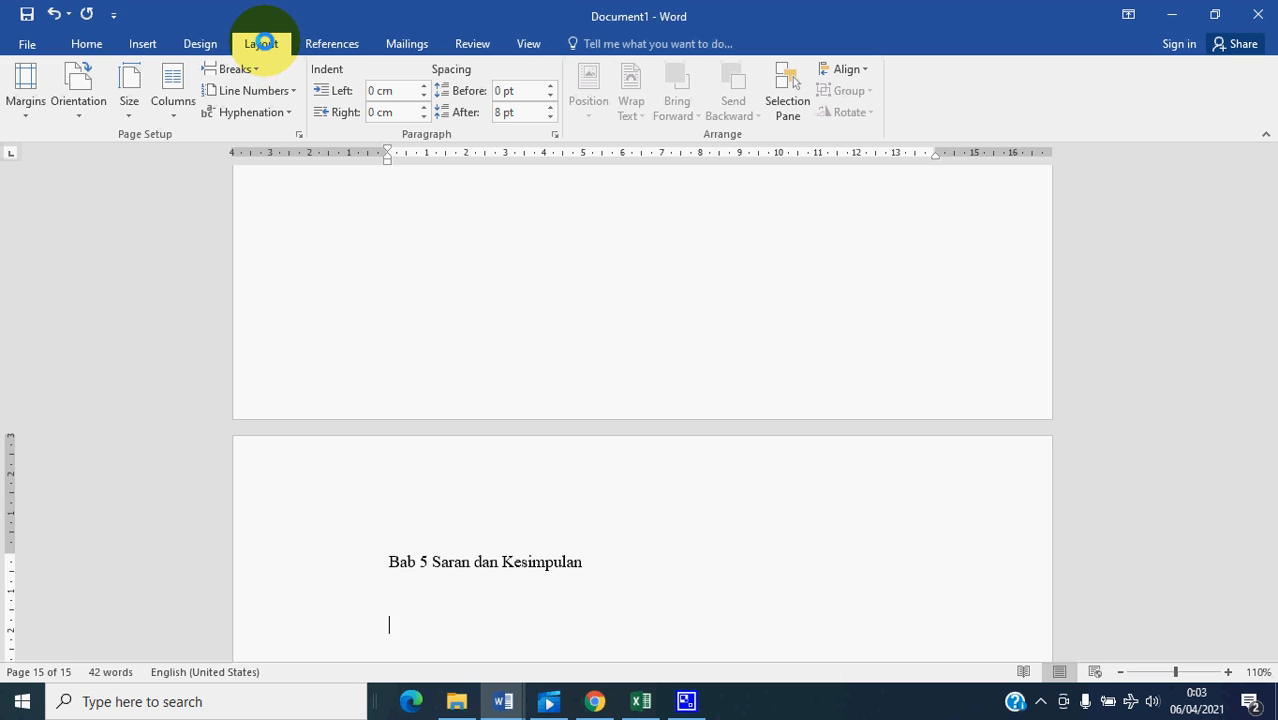
pyautogui.click(258, 67)
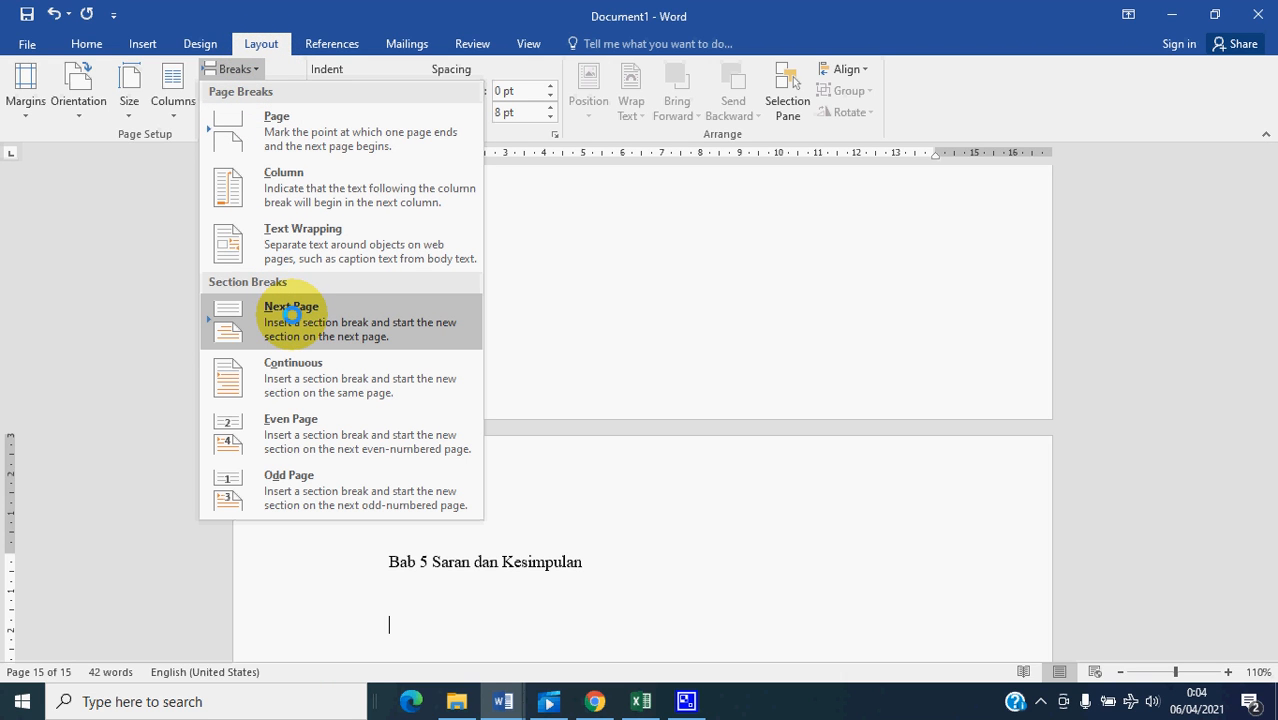
pyautogui.click(291, 314)
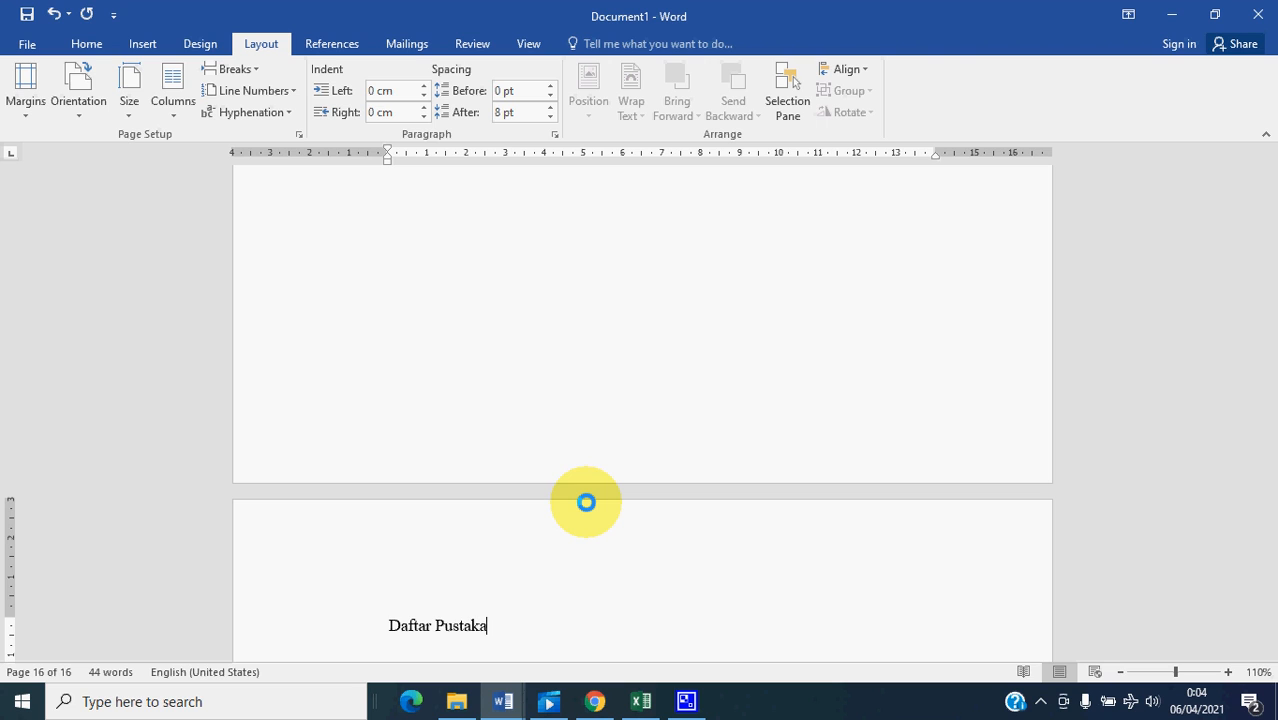
# - Review the headings and page sequence of the whole document, from "Daftar Pustaka" back to "Halaman Cover"
pyautogui.scroll(-3, 616, 576)
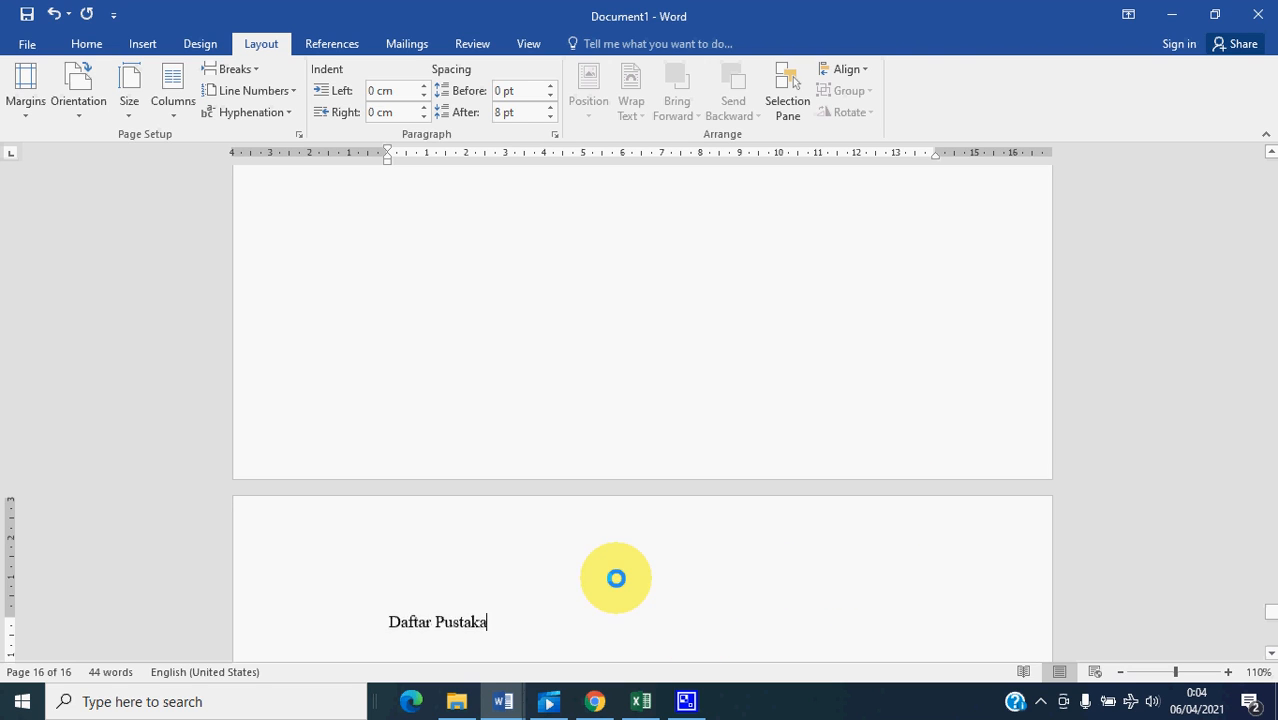
pyautogui.scroll(2, 553, 566)
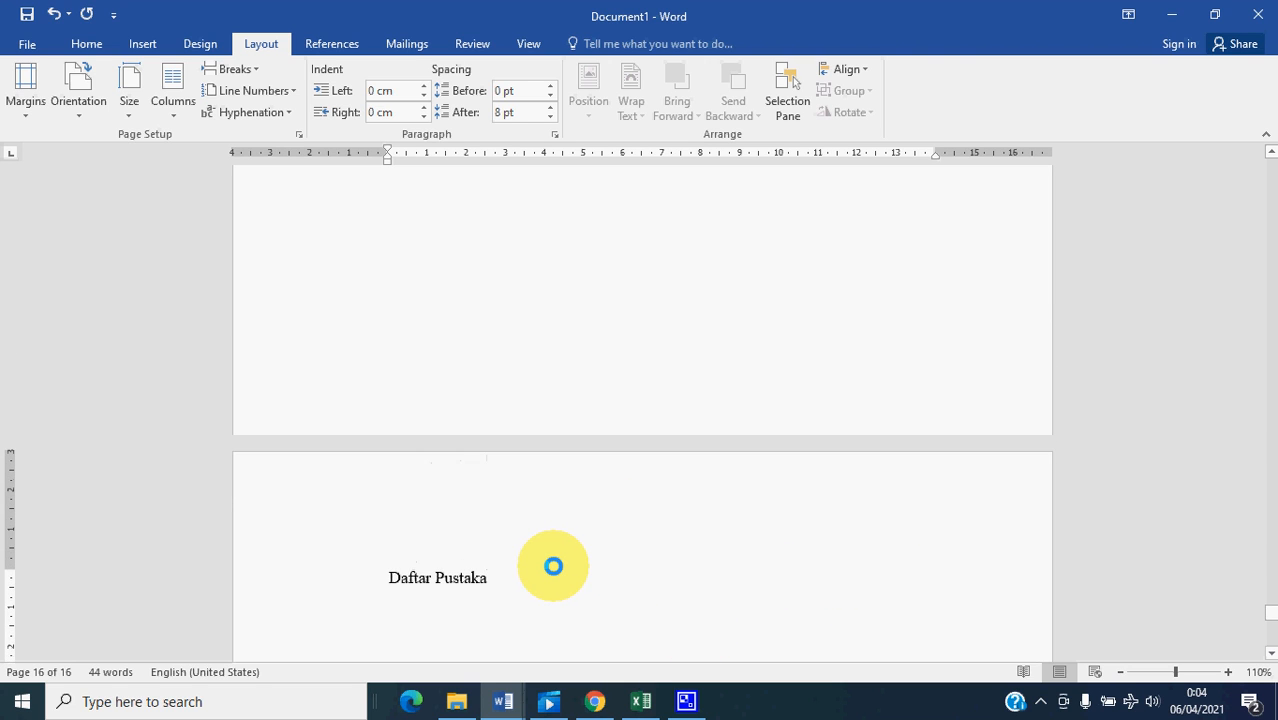
pyautogui.scroll(3, 553, 566)
pyautogui.scroll(15, 553, 566)
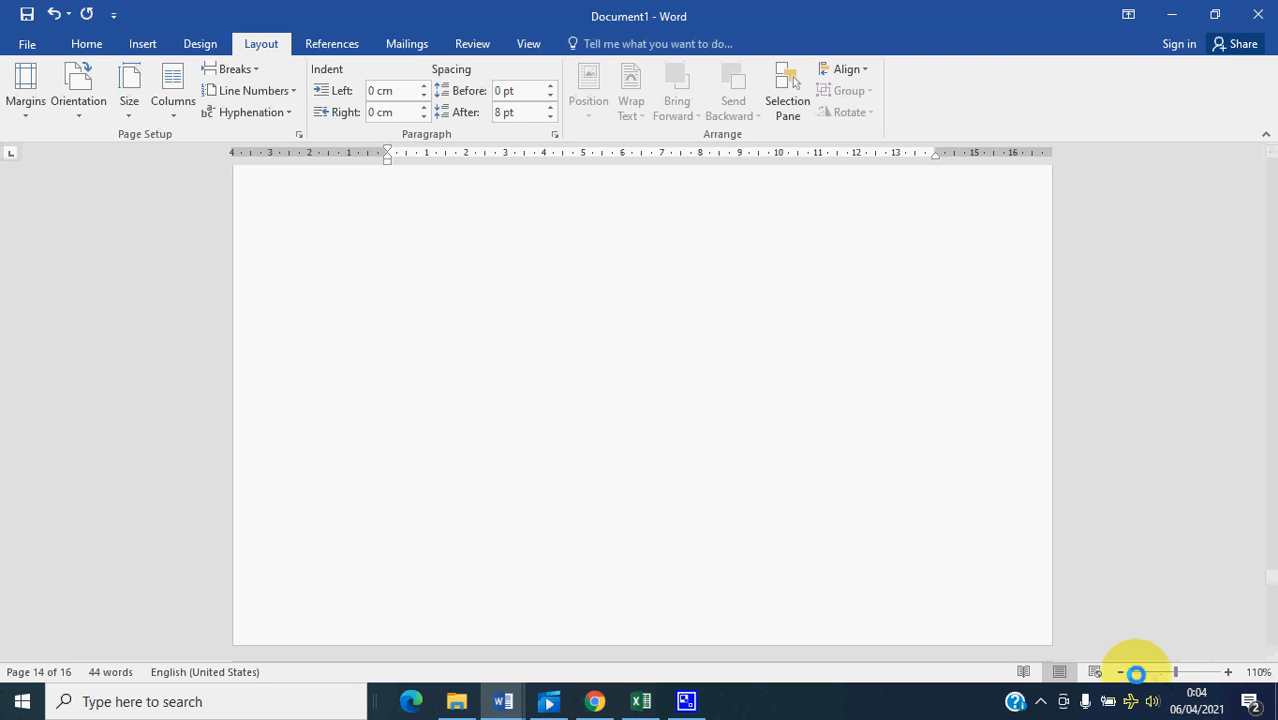
pyautogui.click(1120, 671)
pyautogui.click(1120, 671)
pyautogui.click(1120, 671)
pyautogui.click(1120, 671)
pyautogui.click(1120, 671)
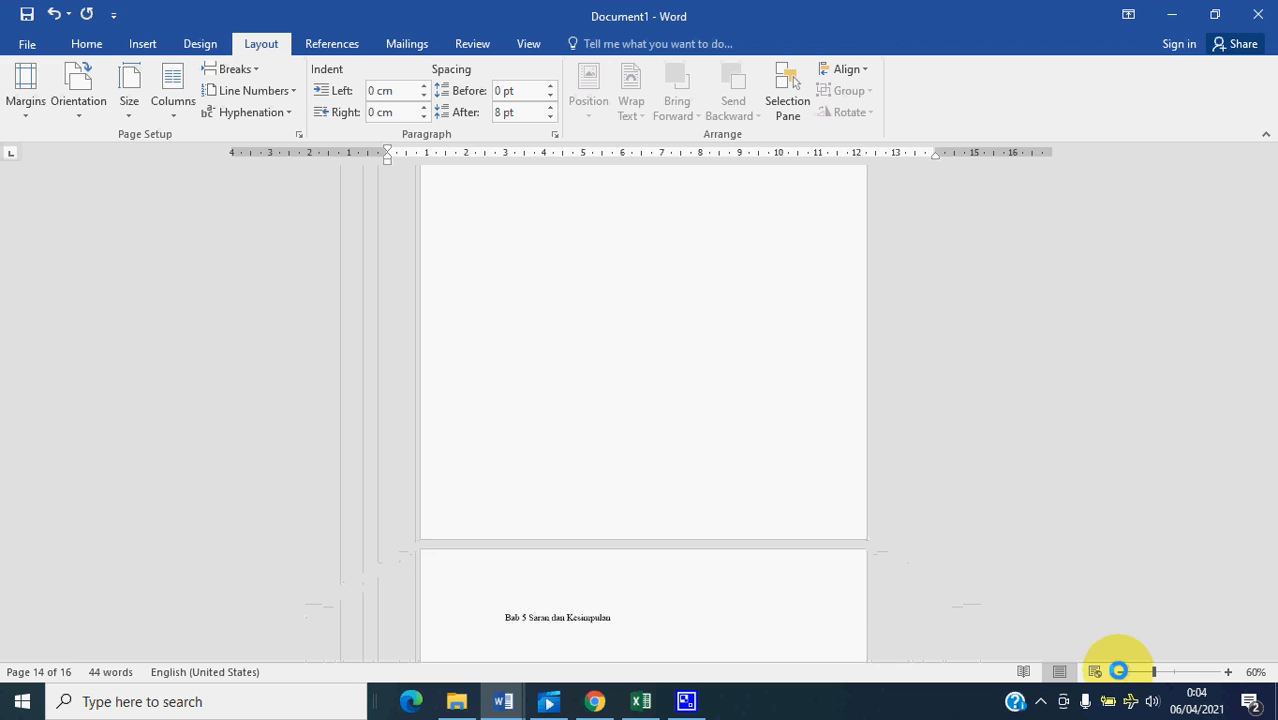
pyautogui.scroll(8, 700, 432)
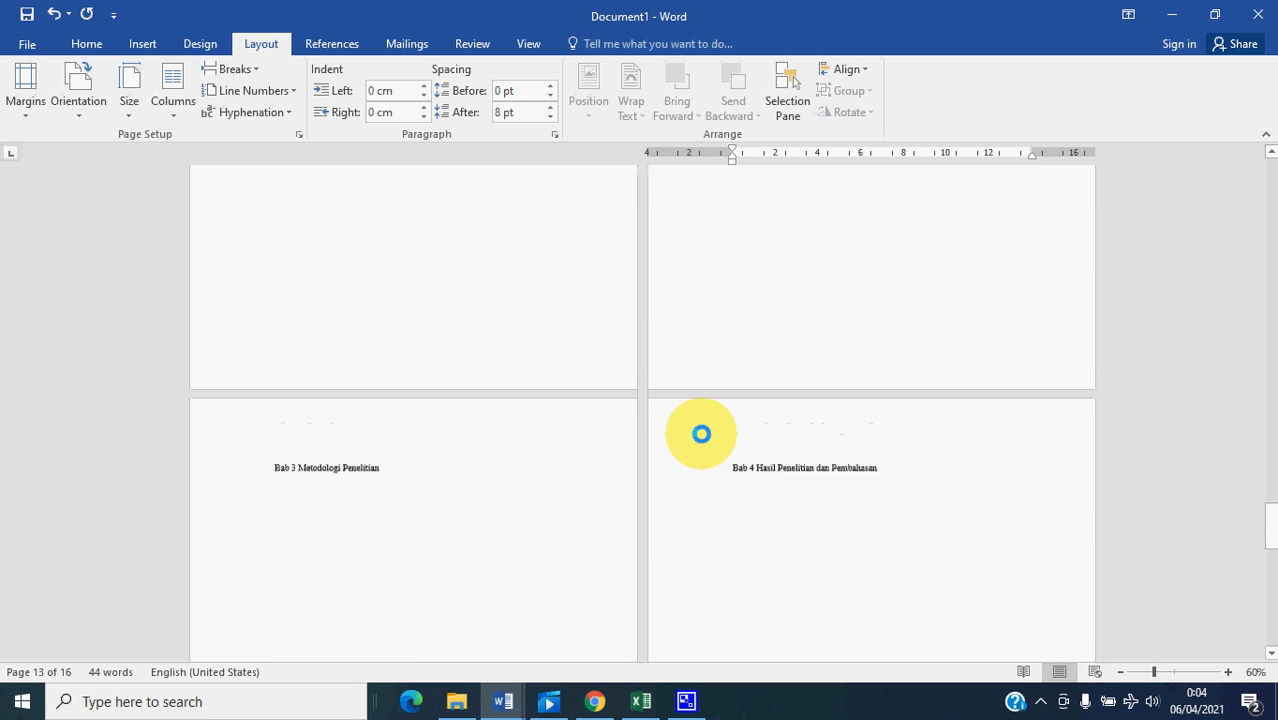
pyautogui.scroll(10, 700, 432)
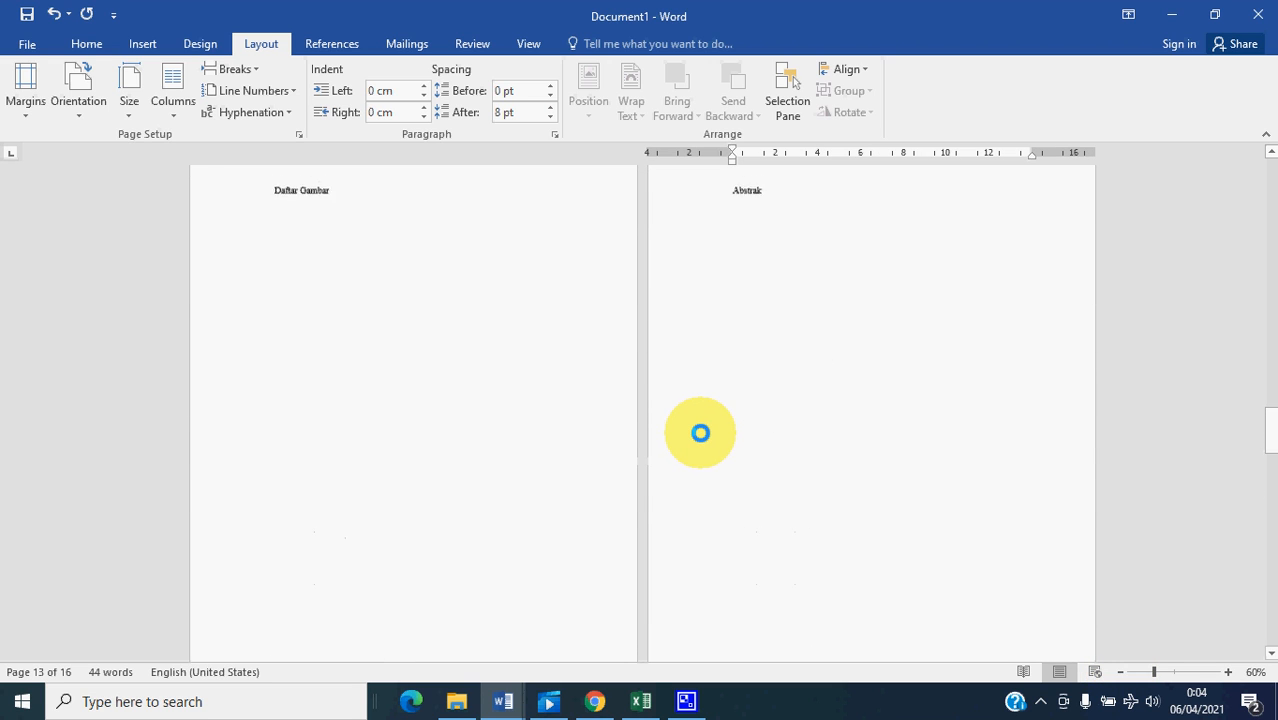
pyautogui.scroll(10, 700, 432)
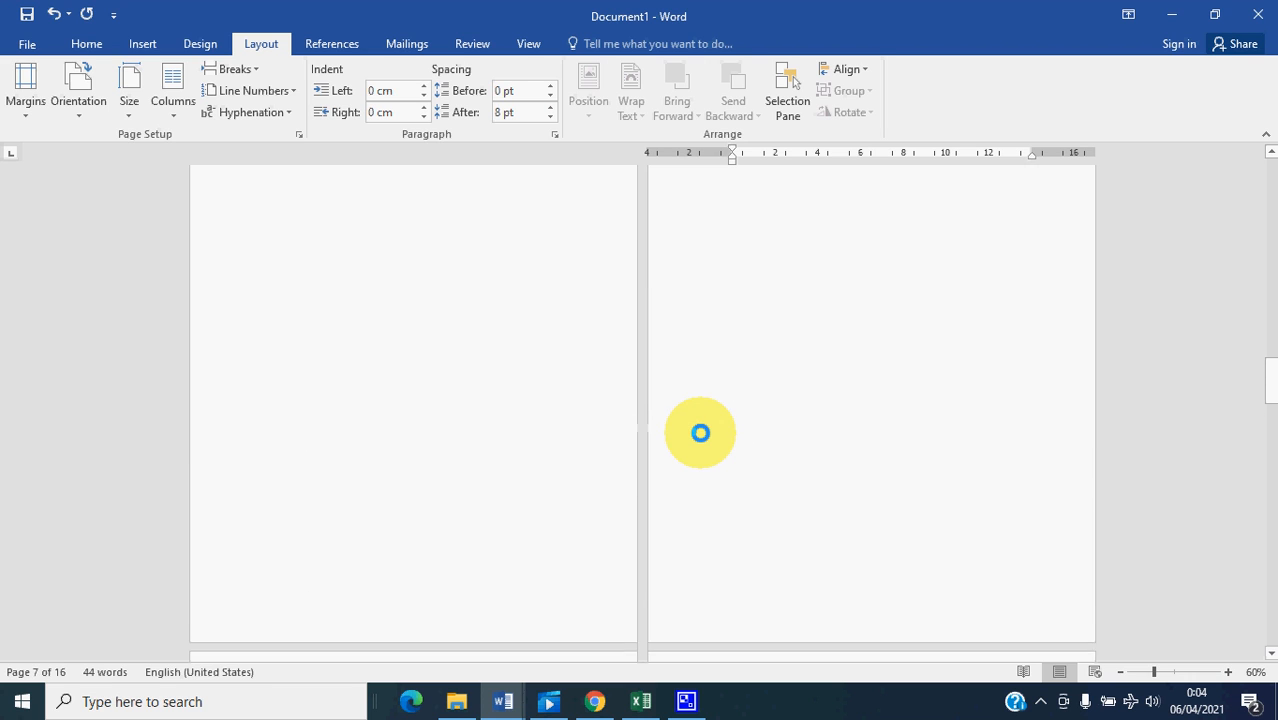
pyautogui.scroll(10, 700, 432)
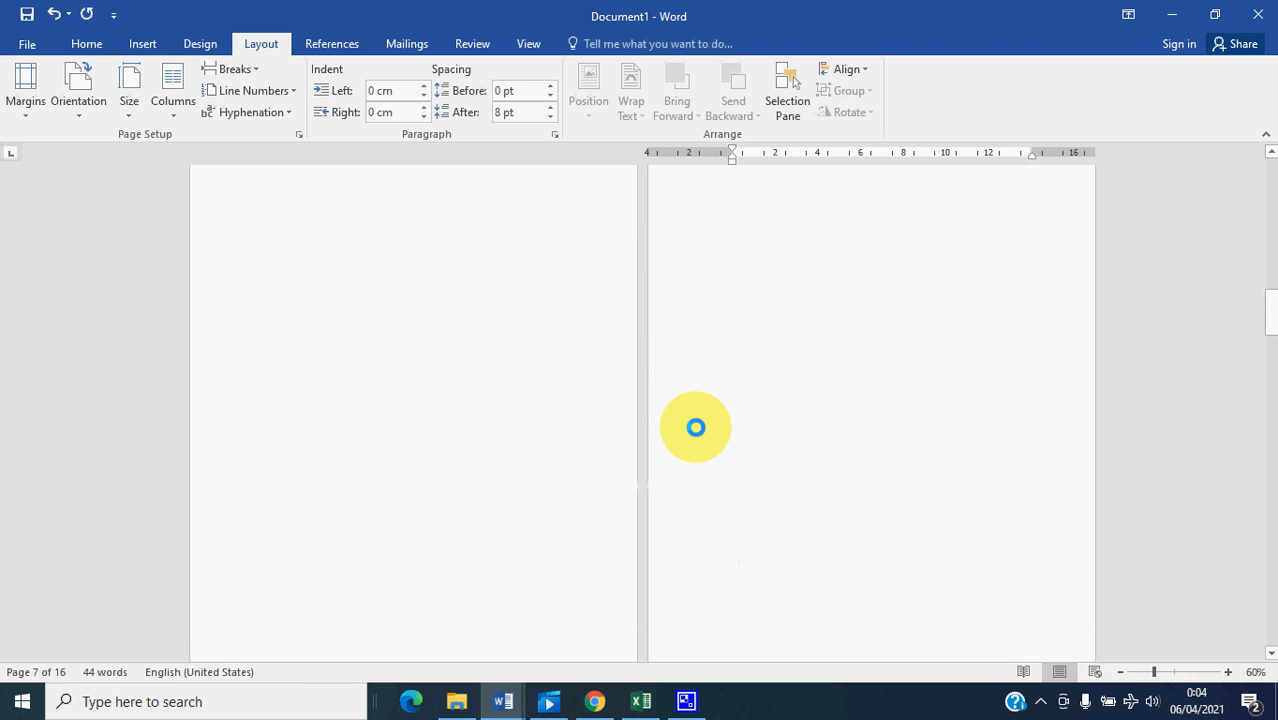
pyautogui.scroll(10, 687, 418)
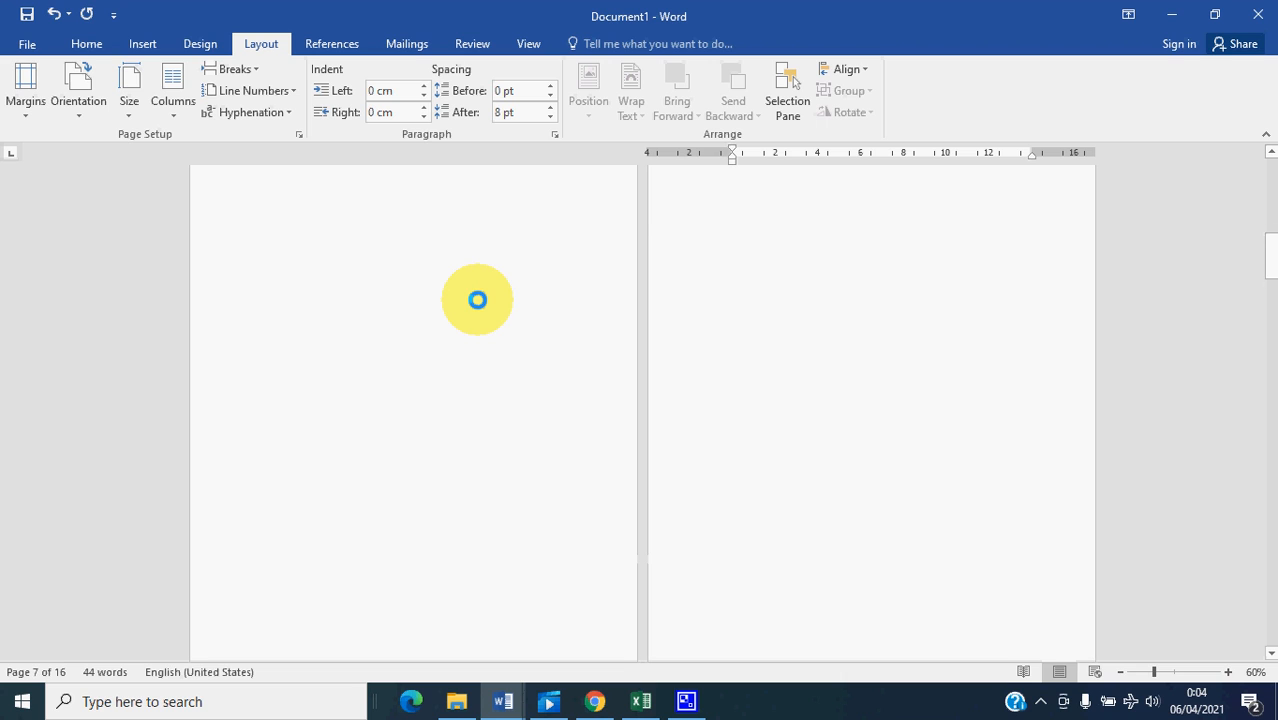
pyautogui.scroll(10, 477, 299)
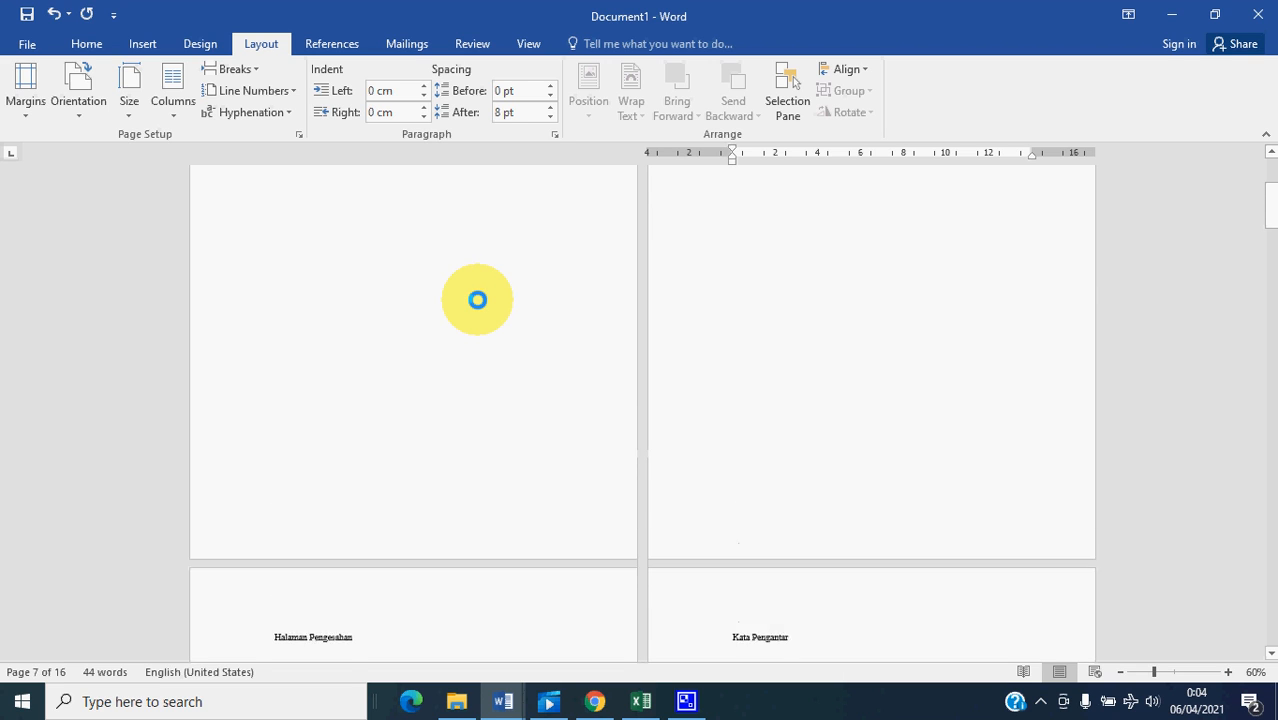
pyautogui.scroll(2, 477, 299)
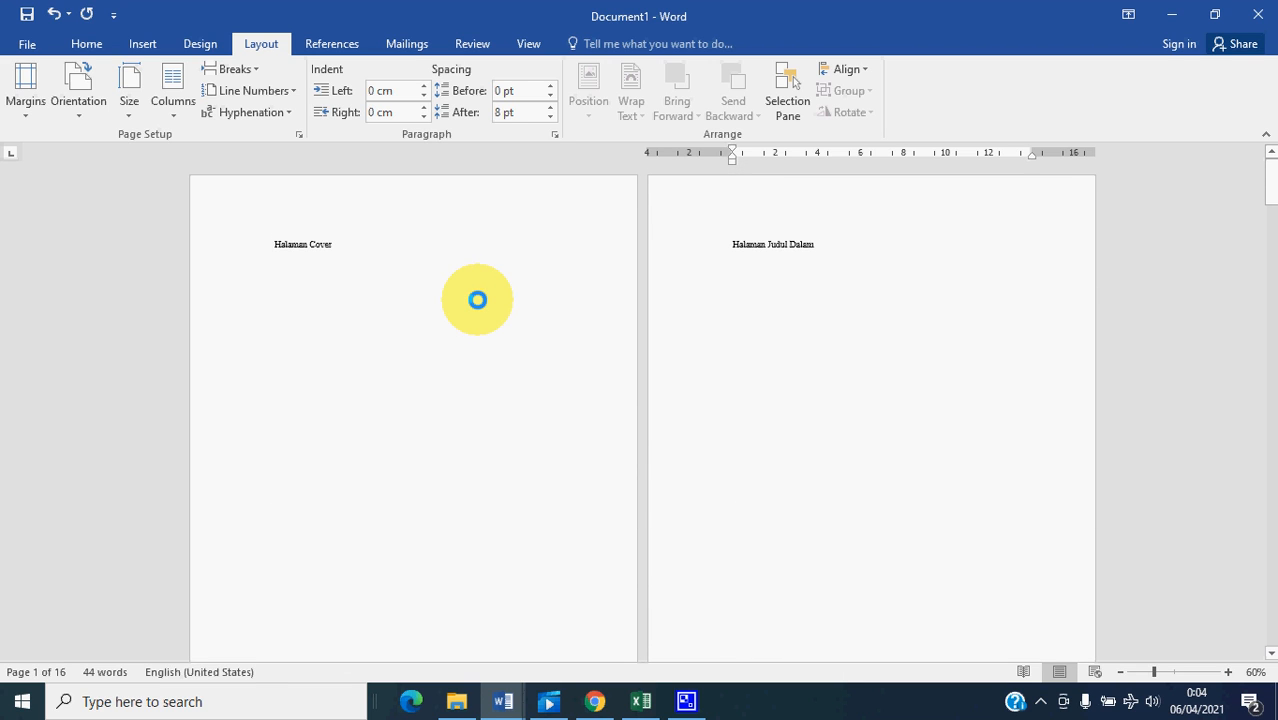
pyautogui.scroll(-1, 503, 321)
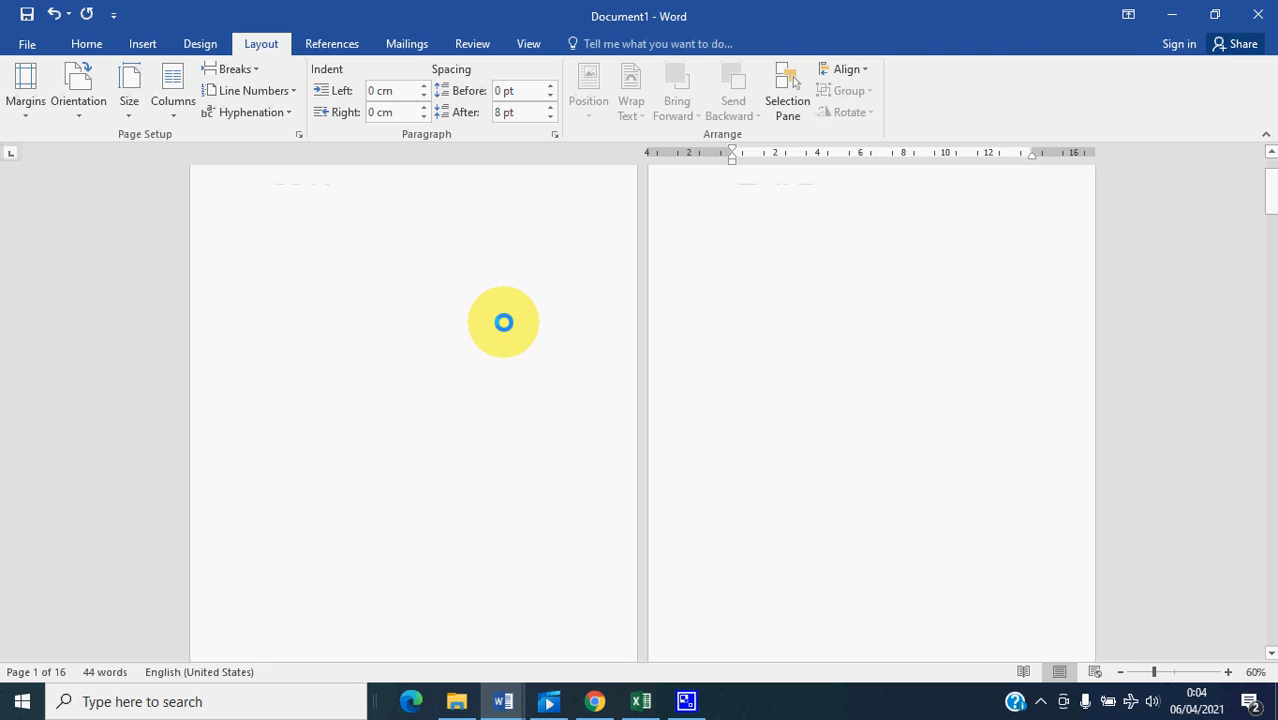
pyautogui.scroll(-3, 503, 326)
pyautogui.scroll(3, 552, 413)
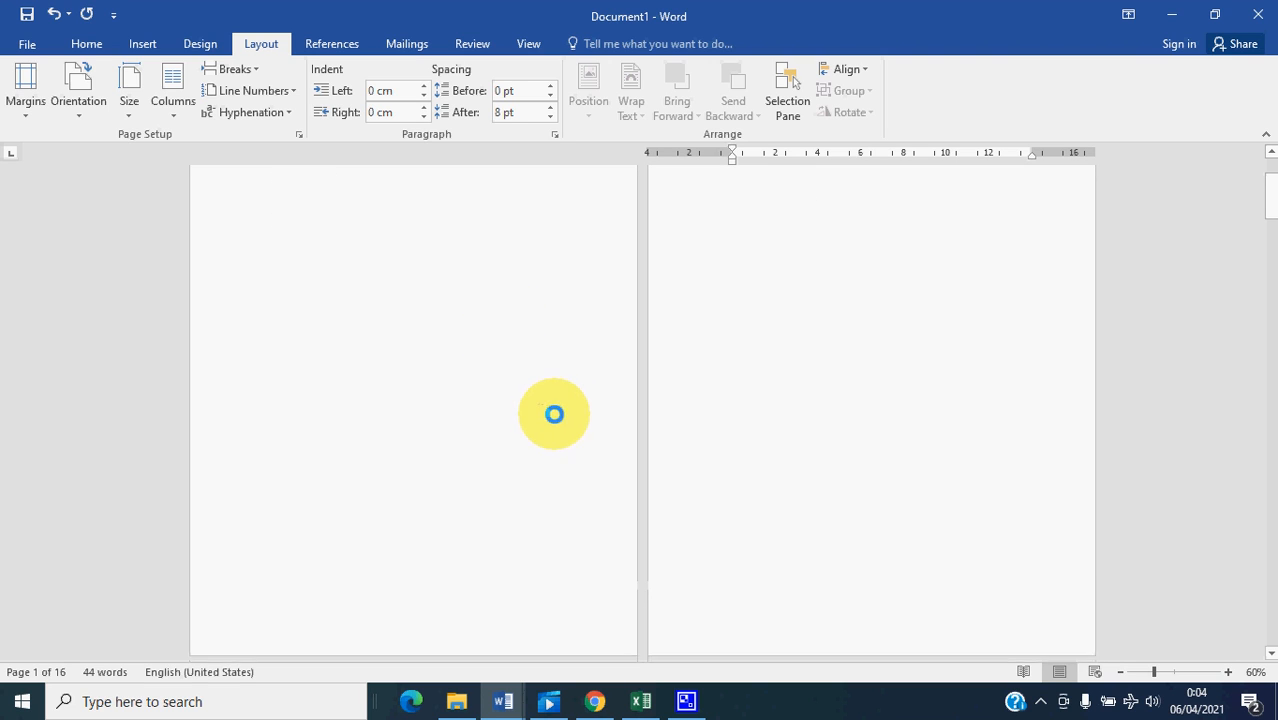
pyautogui.scroll(1, 665, 421)
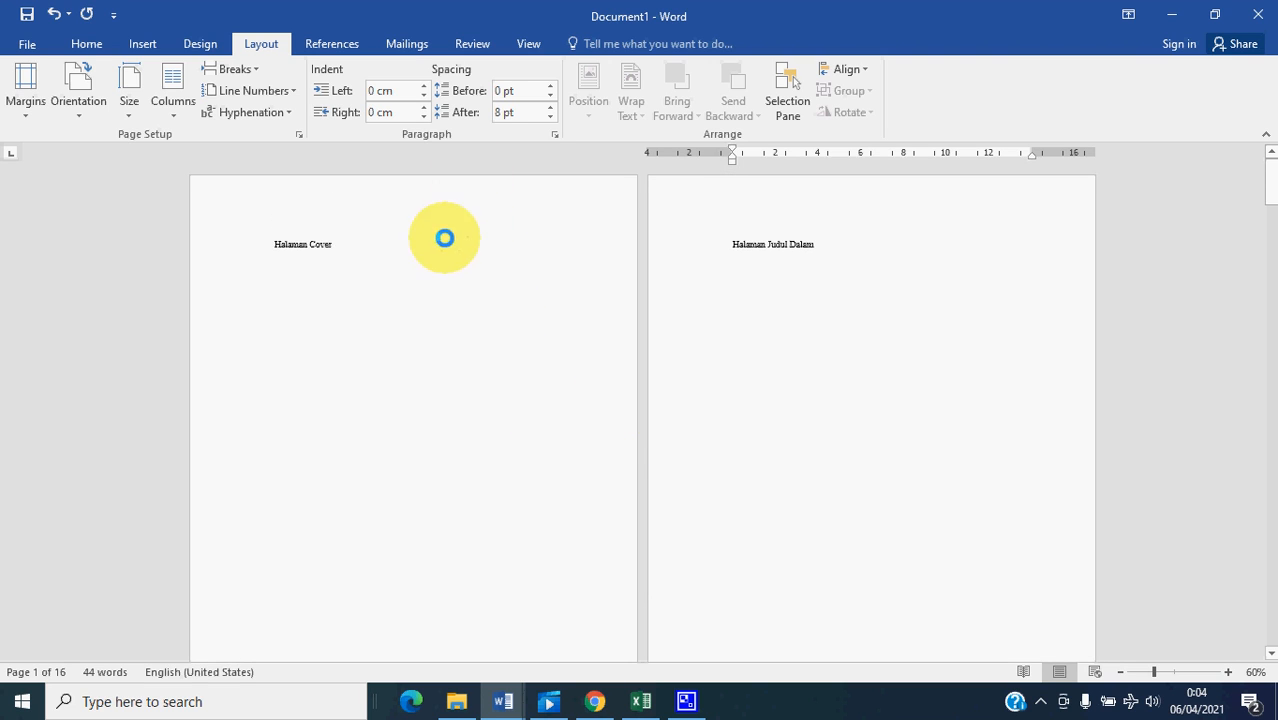
pyautogui.click(1228, 672)
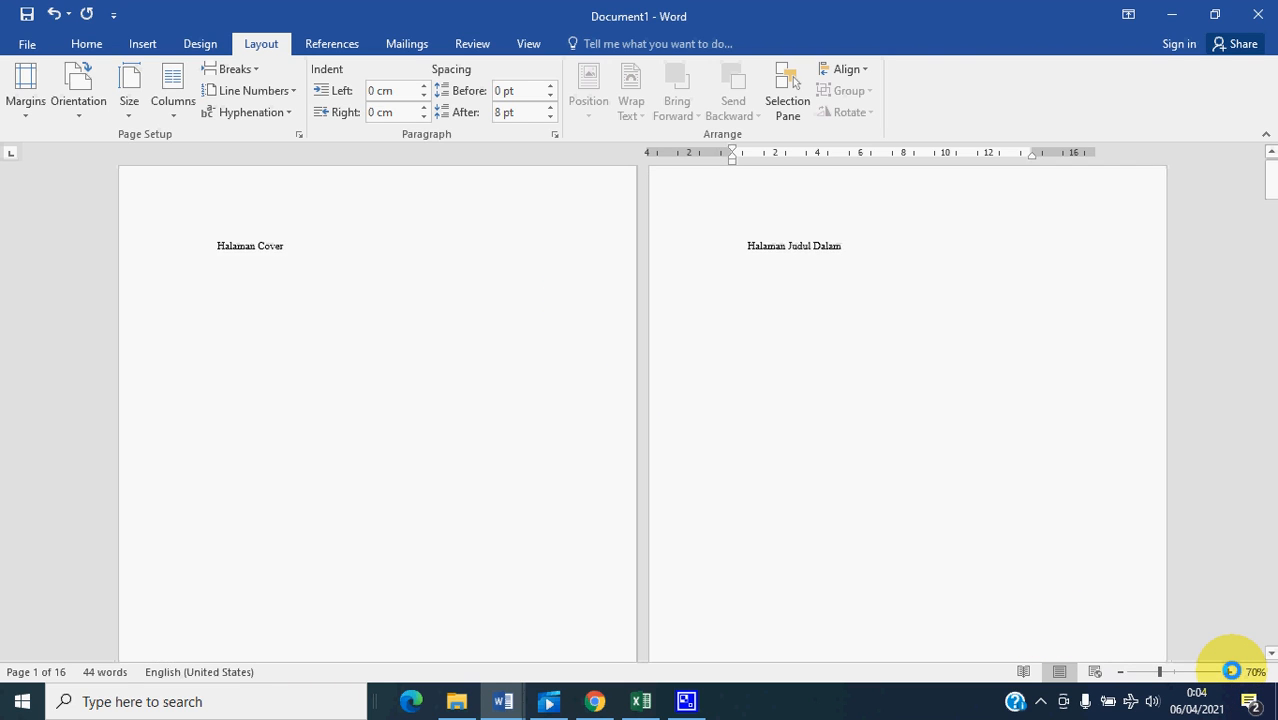
pyautogui.click(1228, 672)
pyautogui.click(1228, 672)
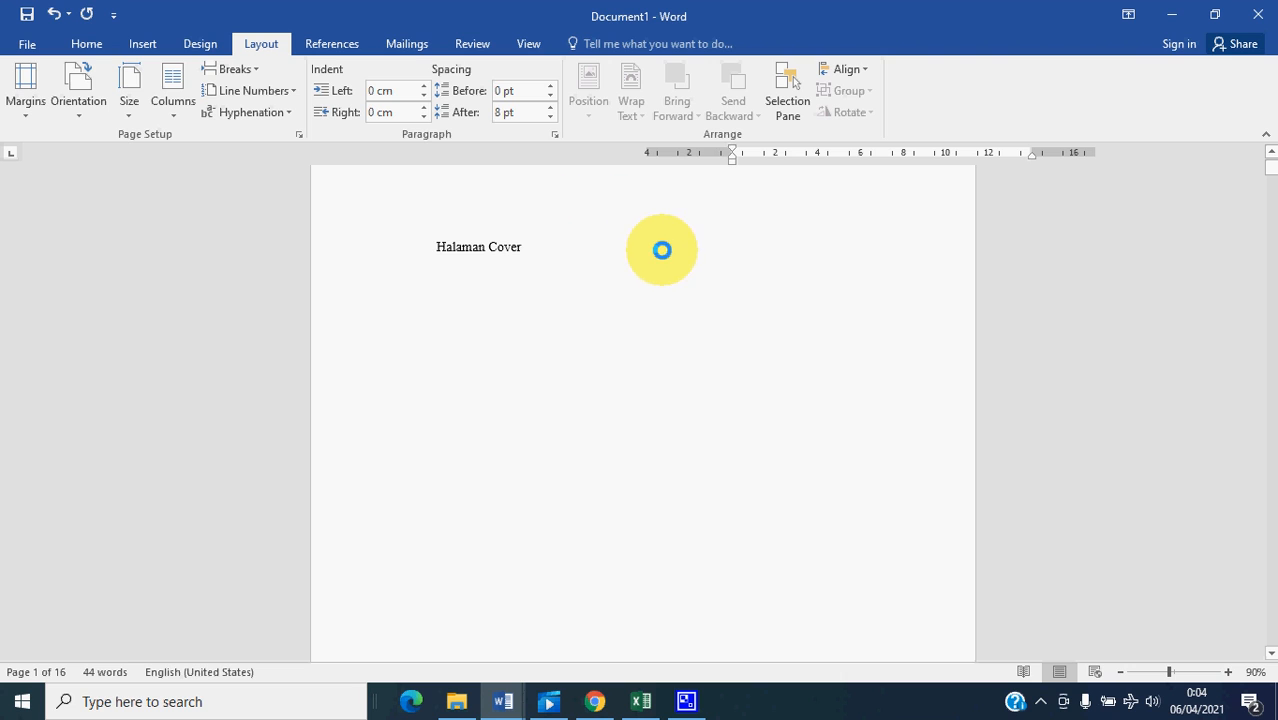
pyautogui.scroll(-10, 653, 264)
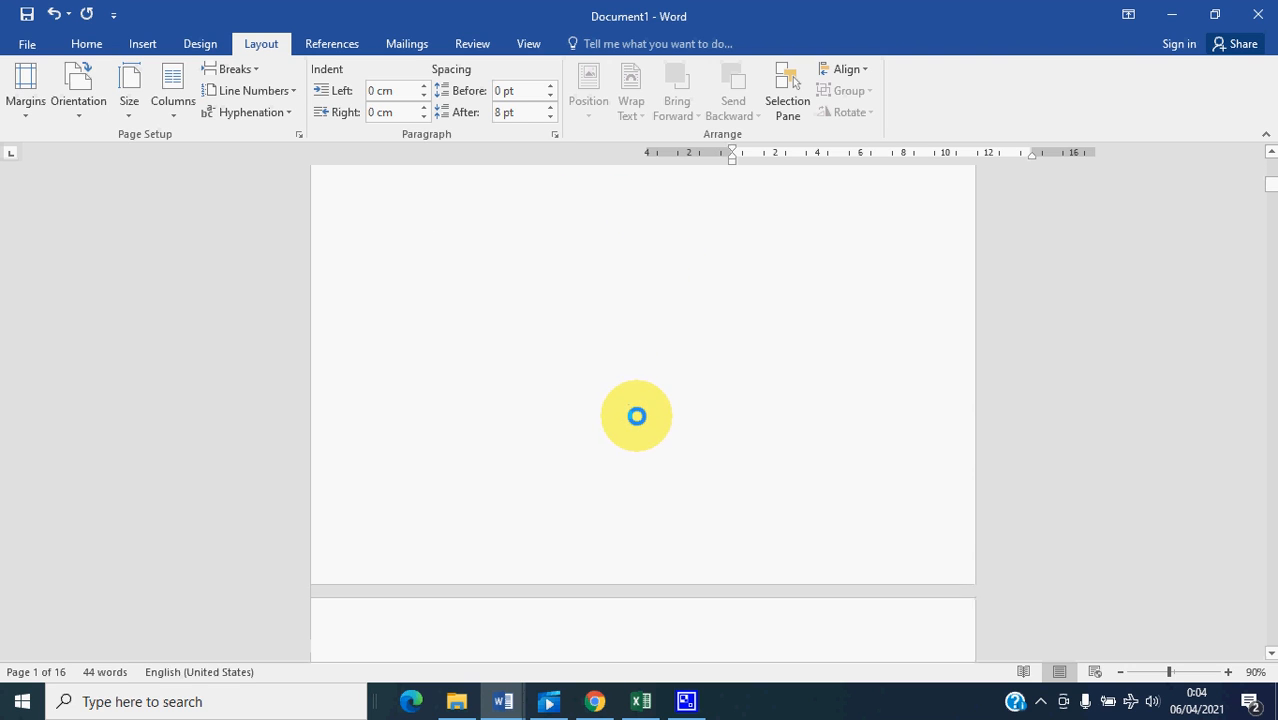
# - Open the header and footer areas for editing from the "Halaman Judul Dalam" page and inspect the footers of sections 1 and 2
pyautogui.scroll(-2, 642, 426)
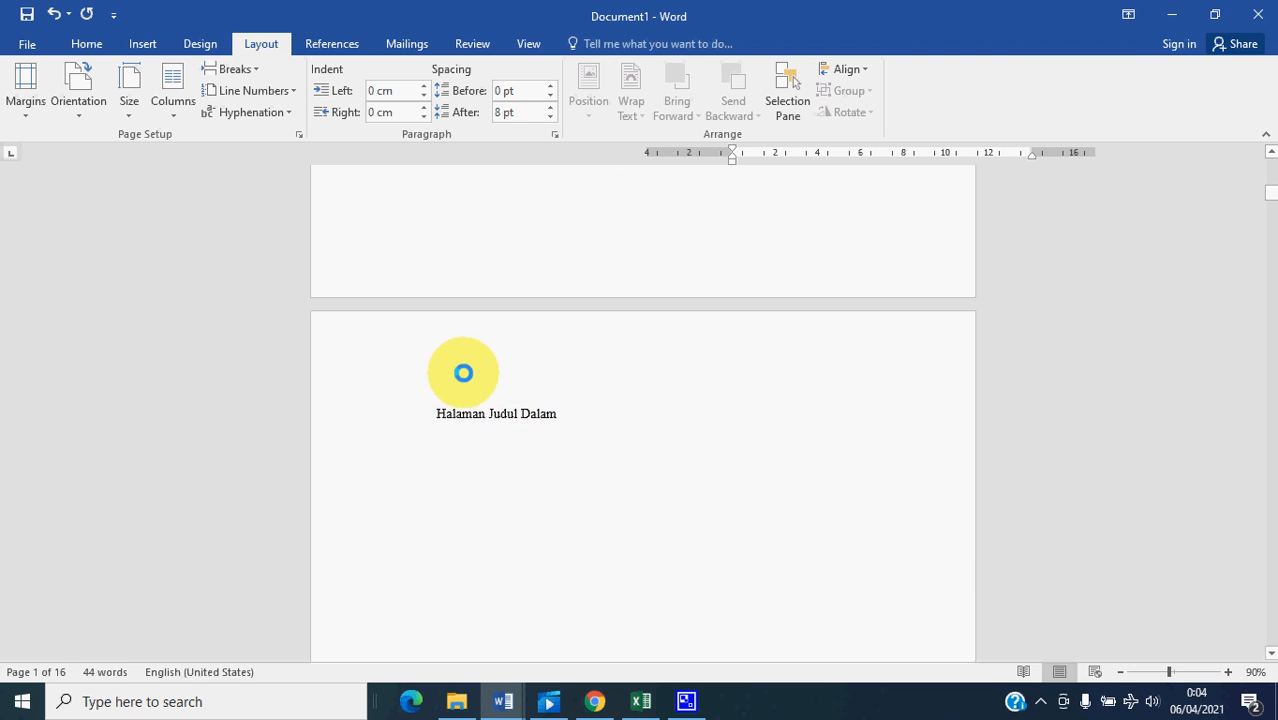
pyautogui.doubleClick(476, 354)
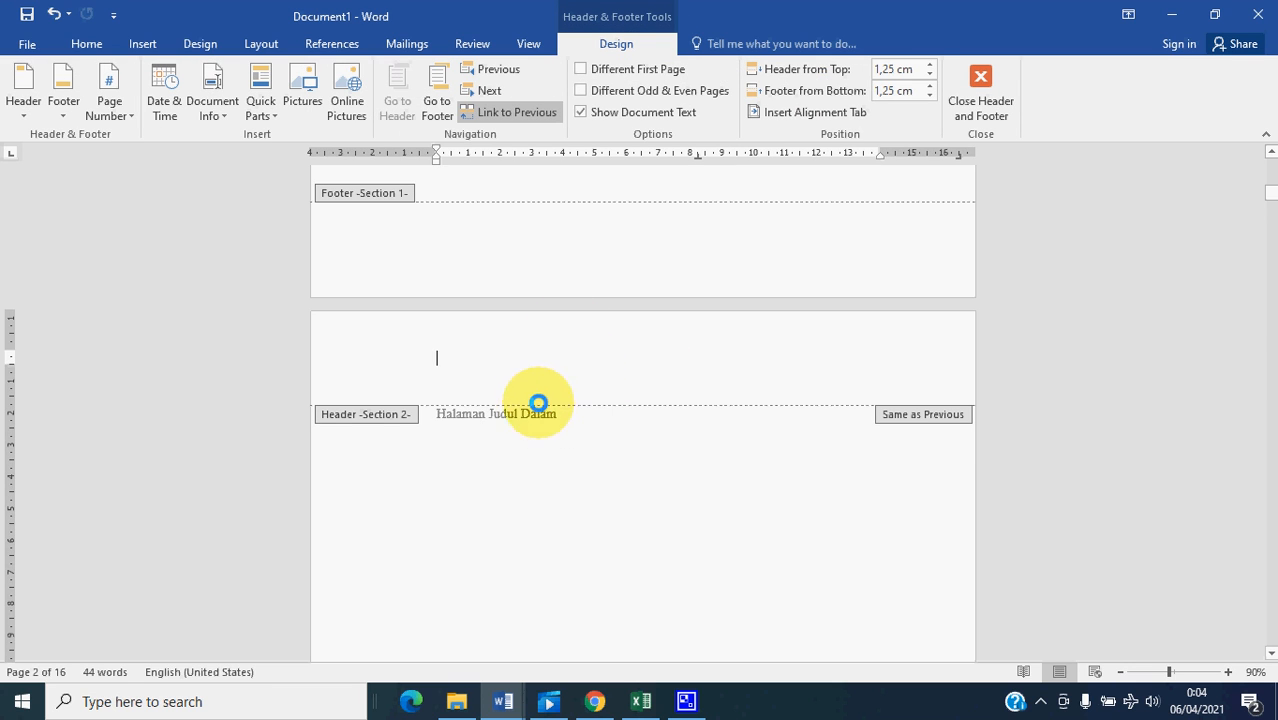
pyautogui.scroll(10, 745, 278)
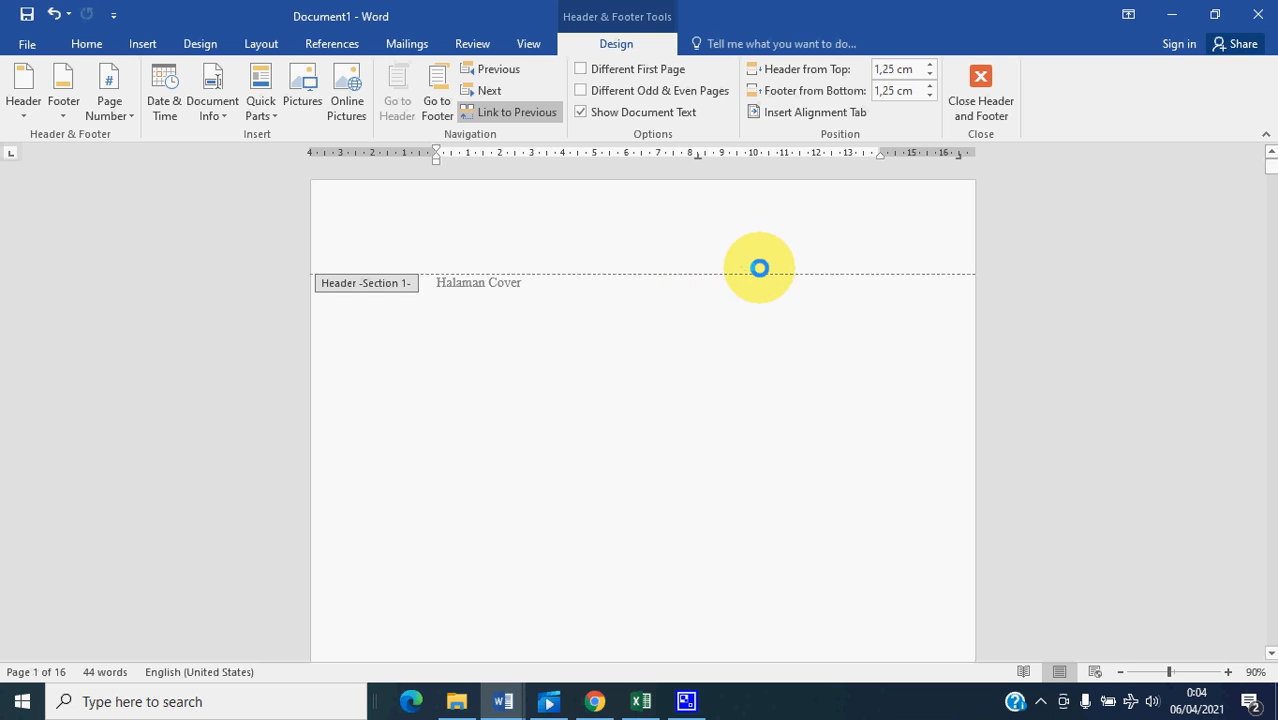
pyautogui.scroll(-1, 762, 313)
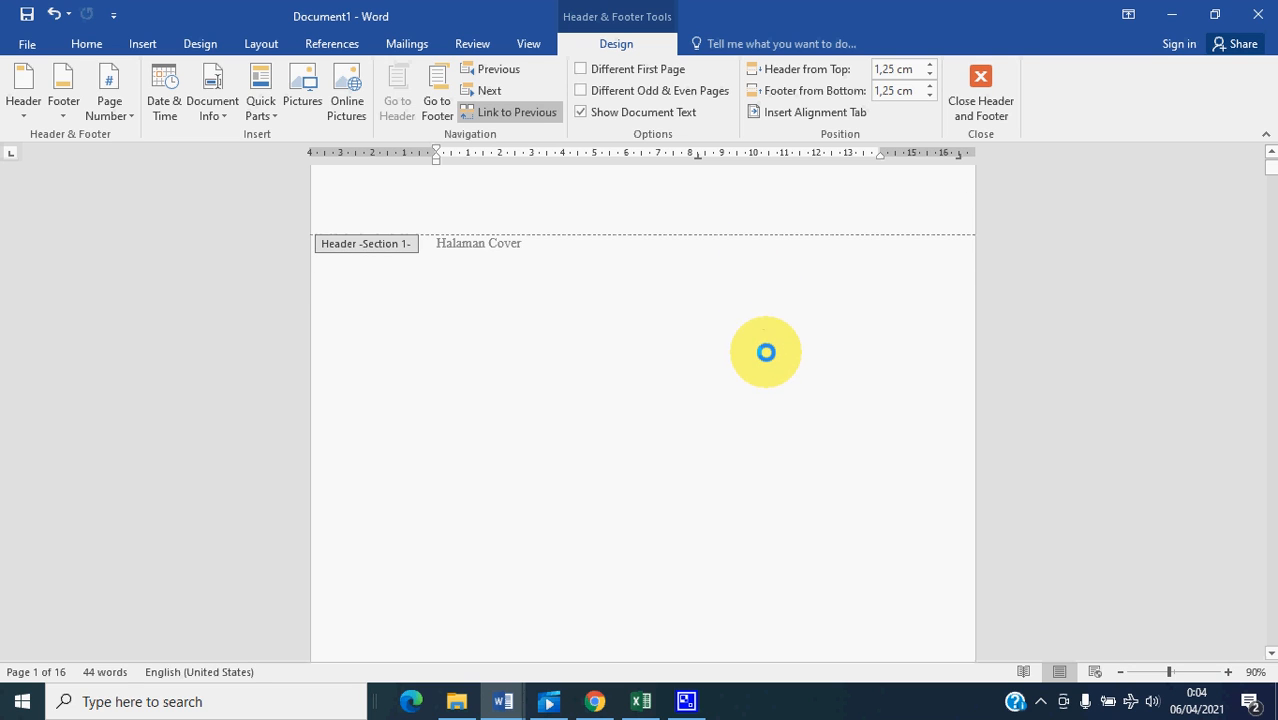
pyautogui.scroll(-10, 740, 500)
pyautogui.scroll(-8, 764, 527)
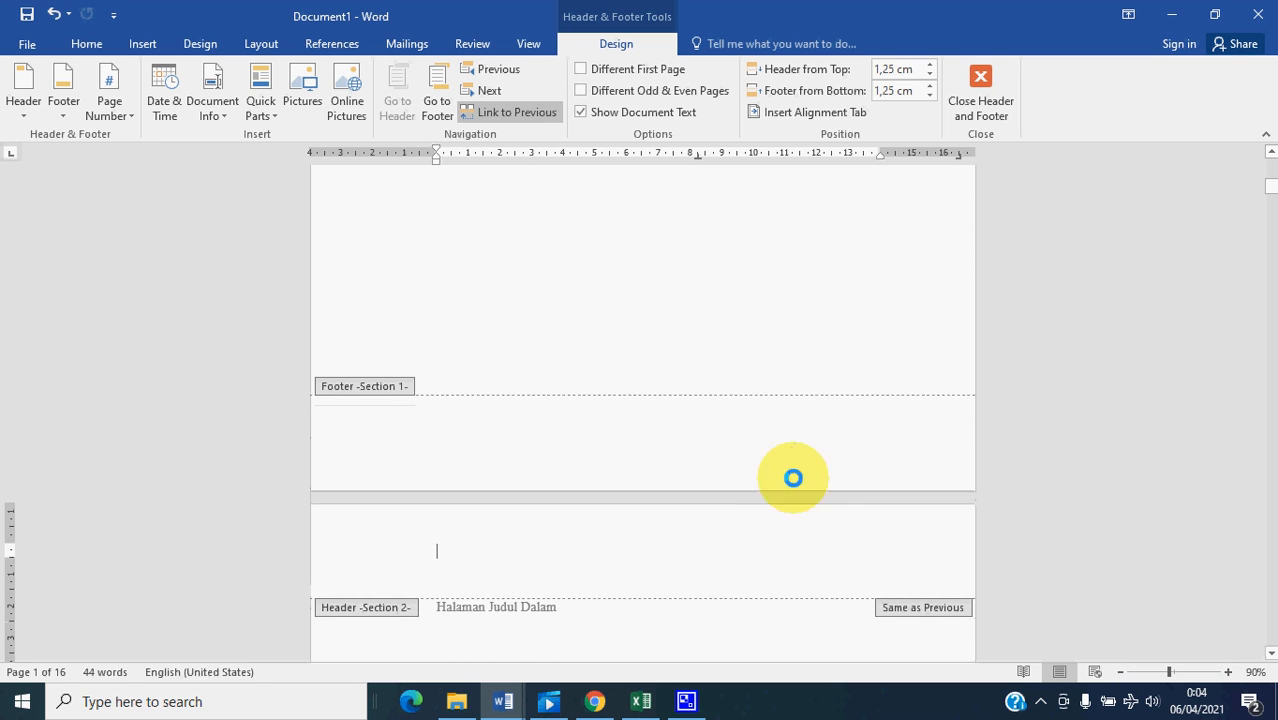
pyautogui.scroll(-16, 810, 548)
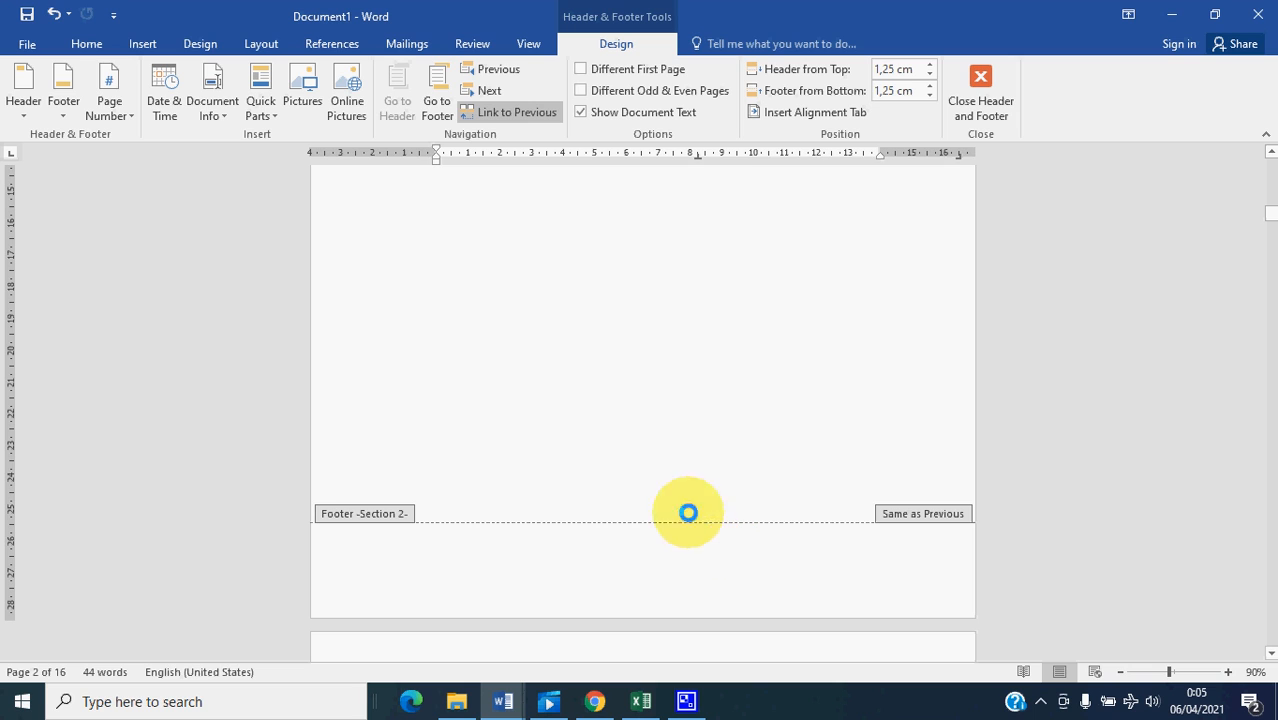
# - Insert a Plain Number 2 page number at the bottom of the page in section 2 and check section 1's footer
pyautogui.click(130, 116)
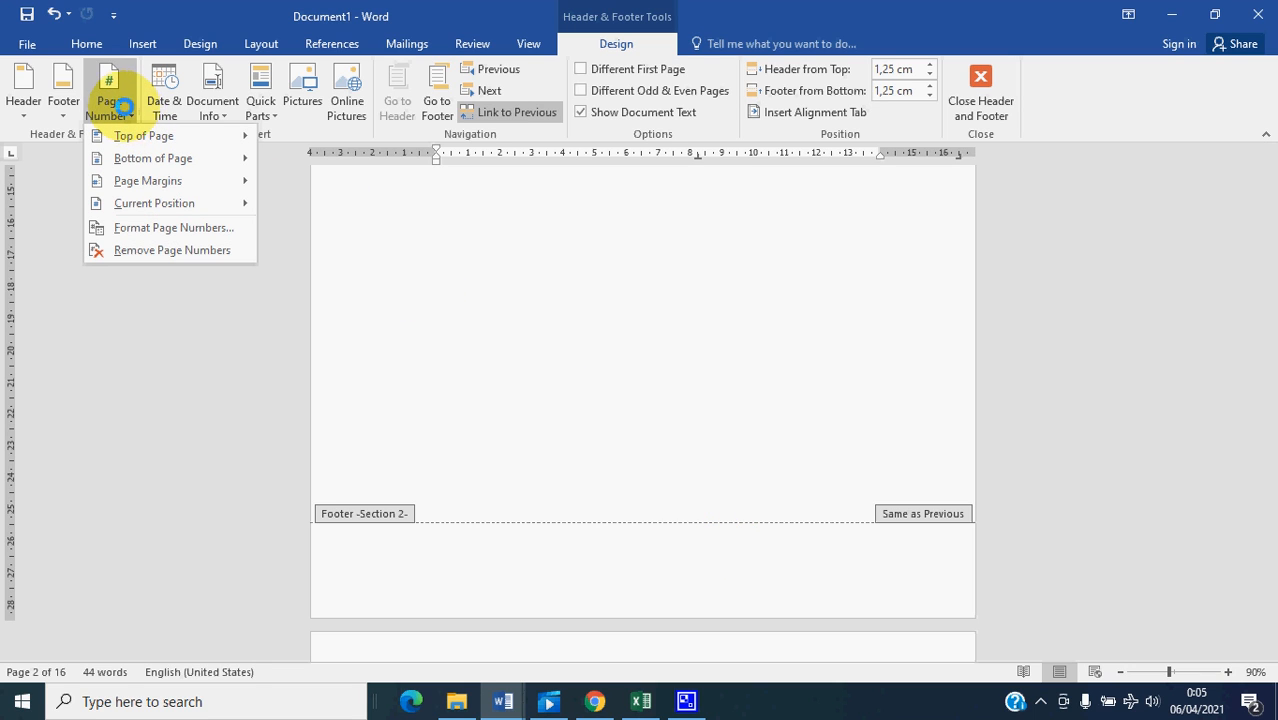
pyautogui.moveTo(134, 157)
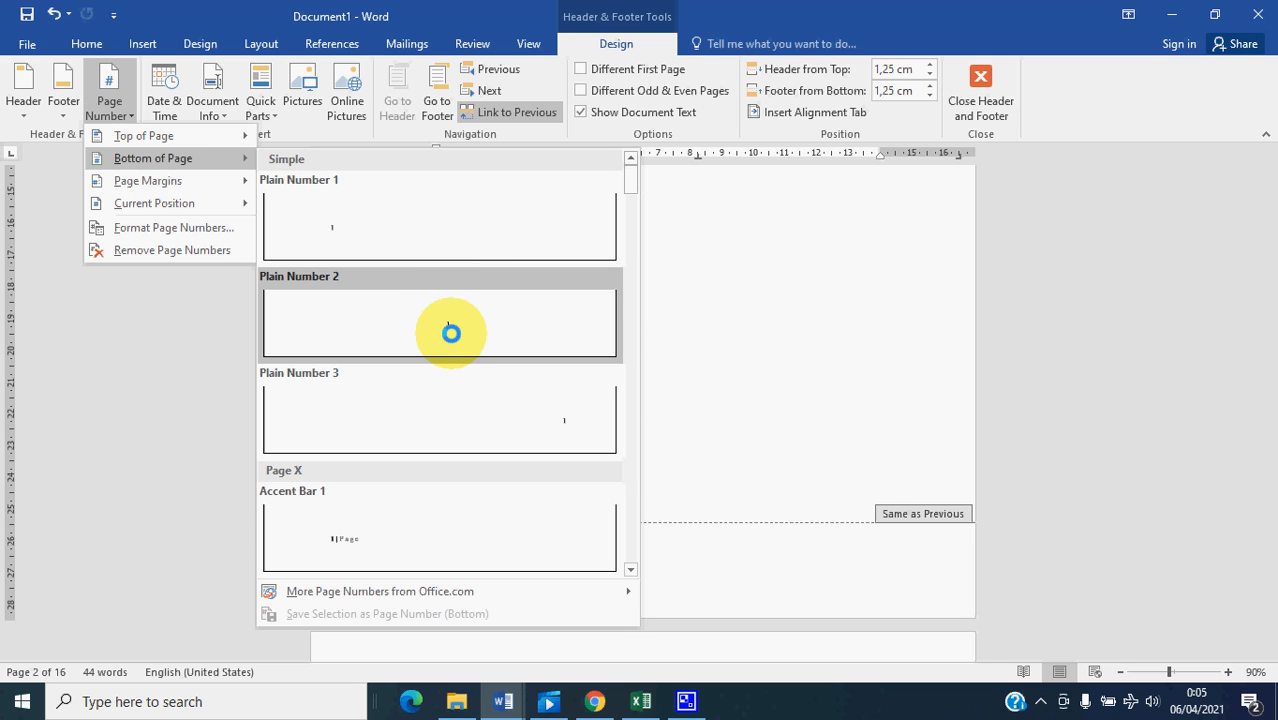
pyautogui.click(449, 324)
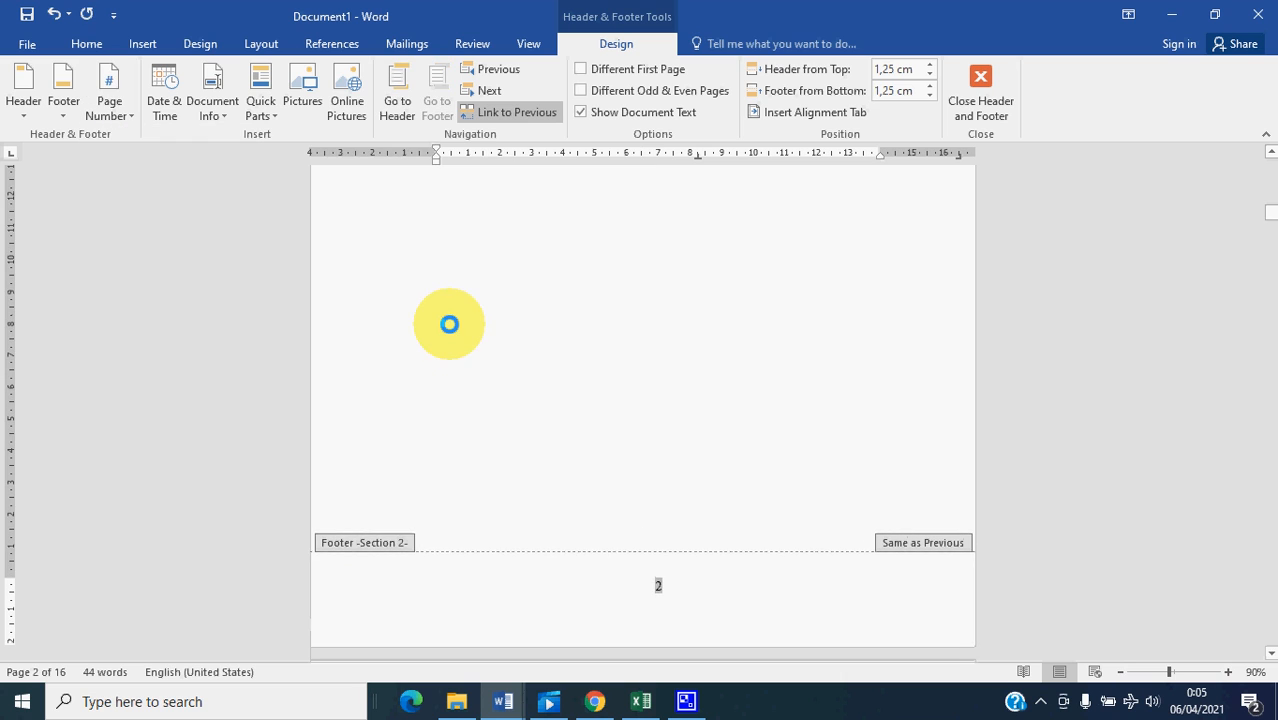
pyautogui.scroll(-5, 690, 580)
pyautogui.scroll(8, 700, 556)
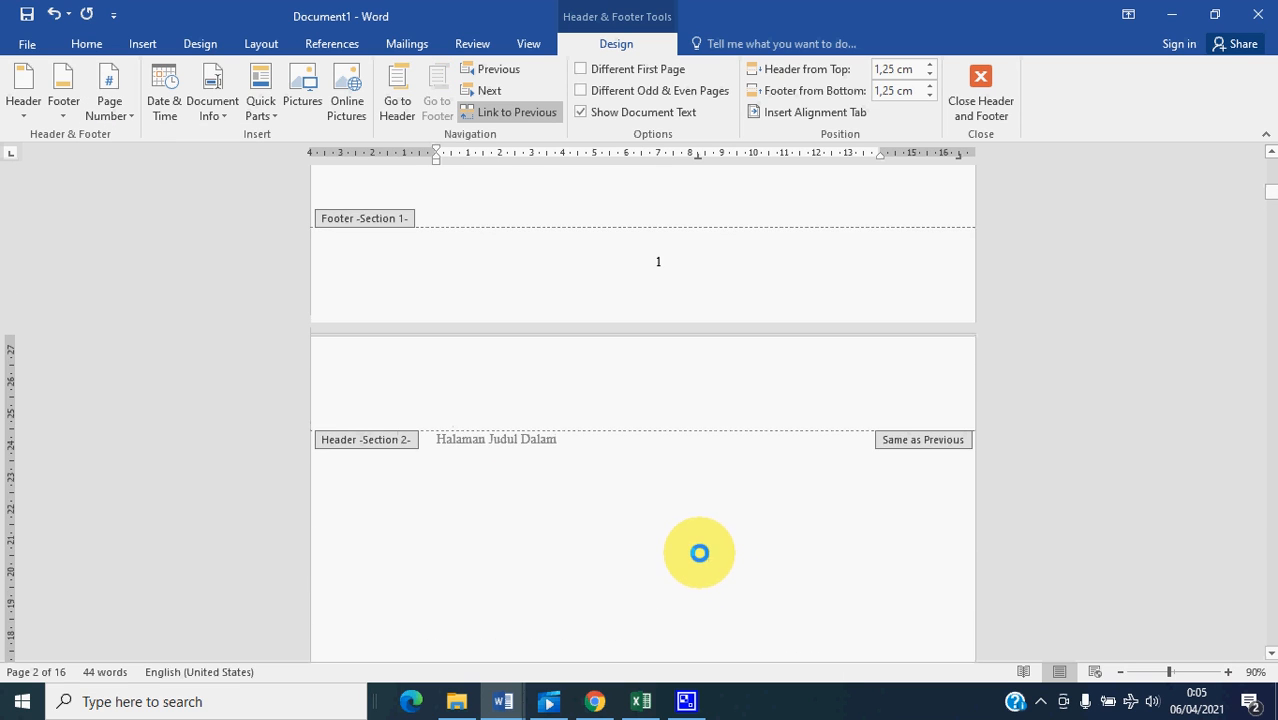
pyautogui.scroll(2, 697, 545)
pyautogui.scroll(-5, 693, 534)
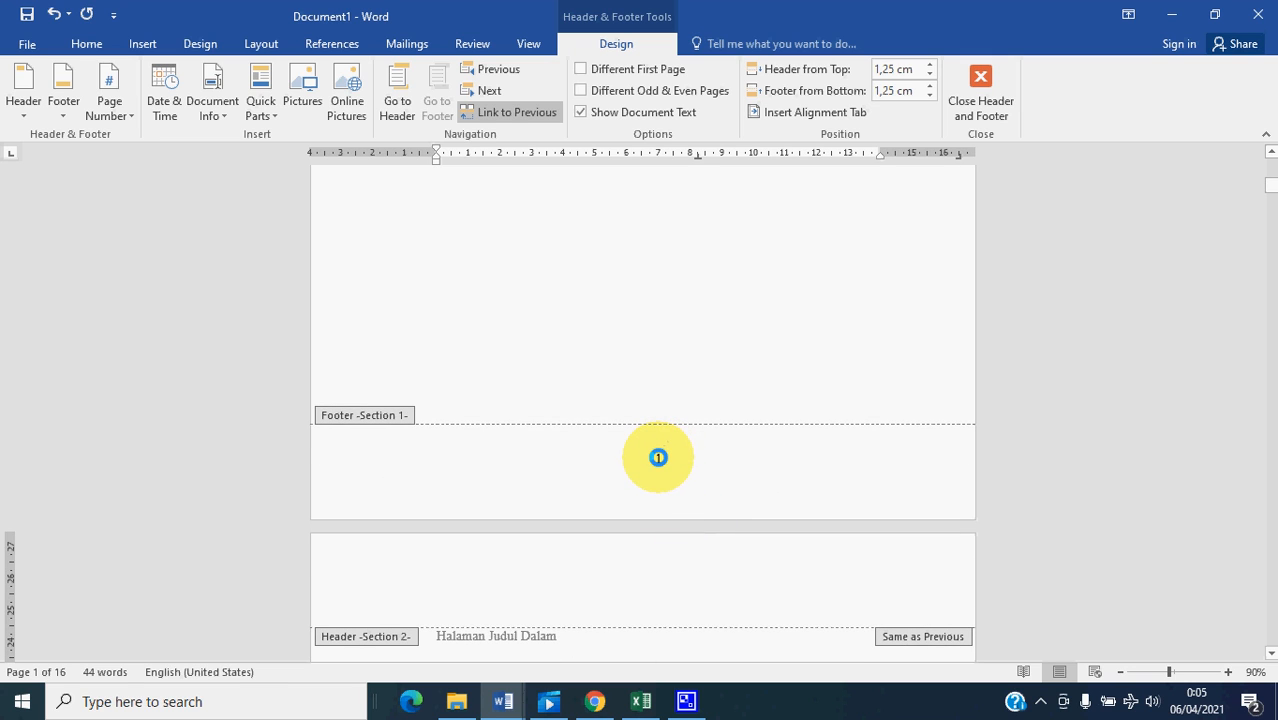
pyautogui.scroll(-2, 649, 461)
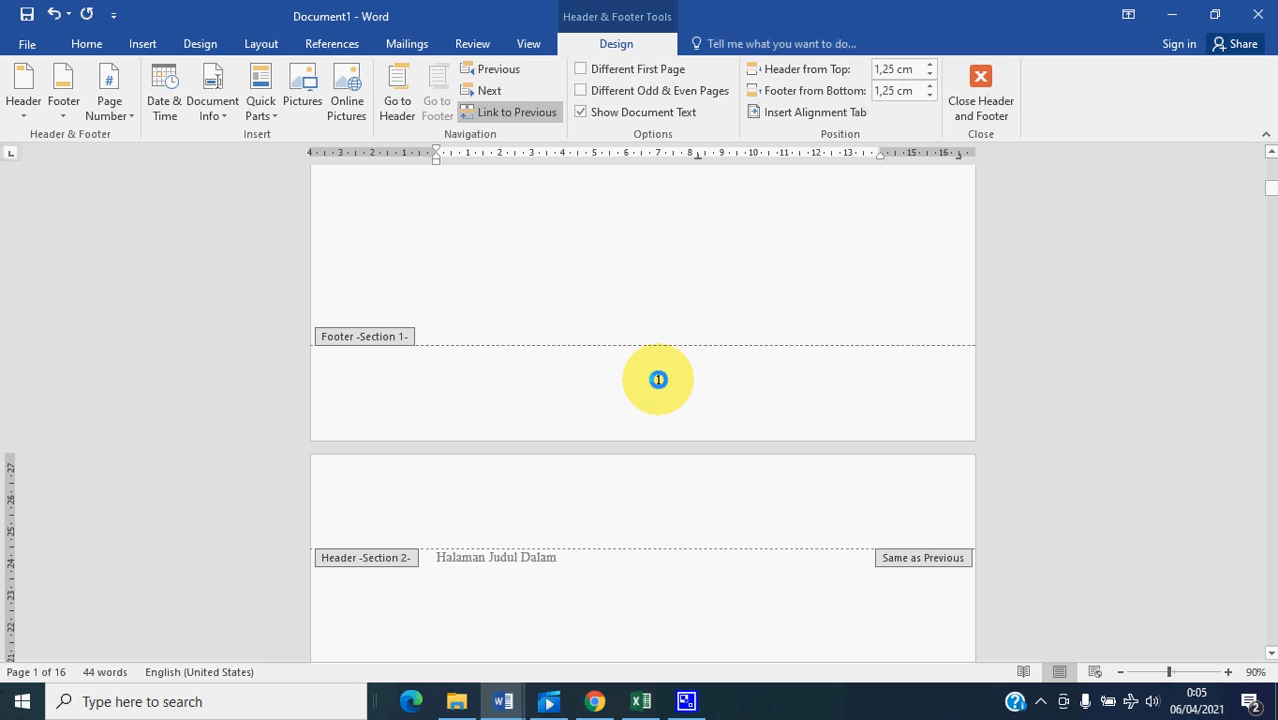
# - Delete the page number from section 1's footer and check the footer of section 2
pyautogui.click(659, 381)
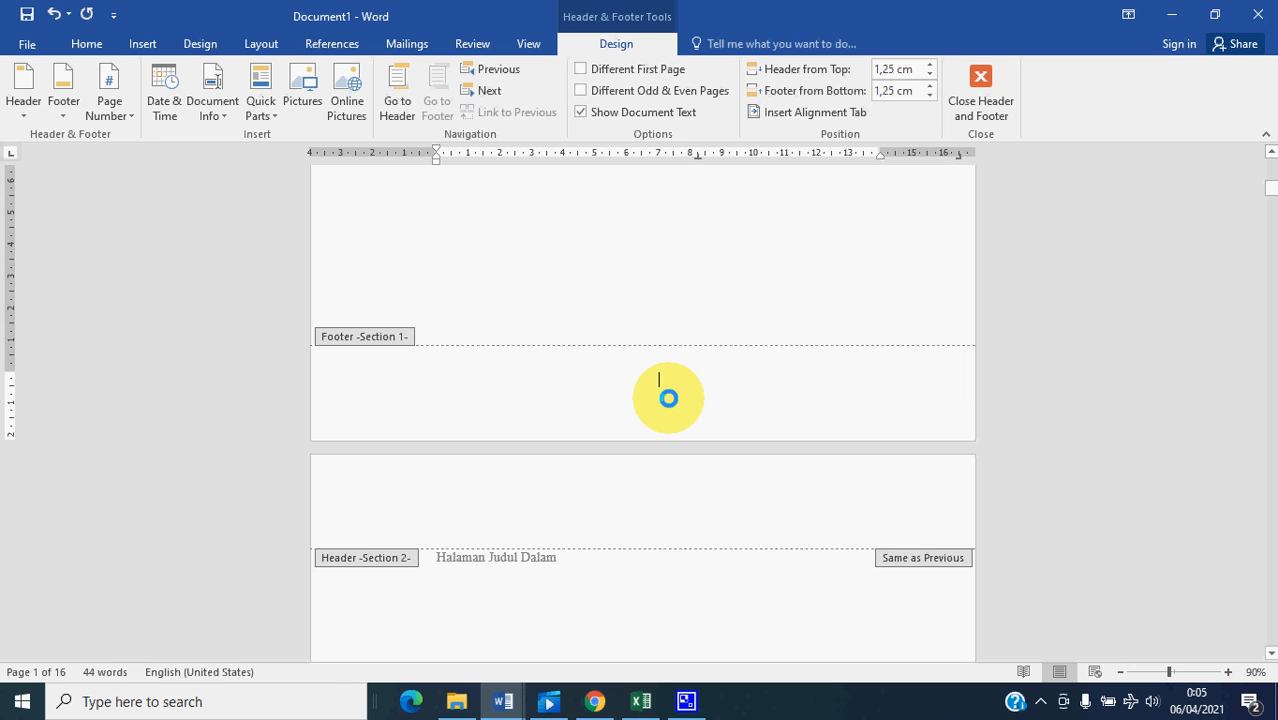
pyautogui.scroll(-15, 668, 398)
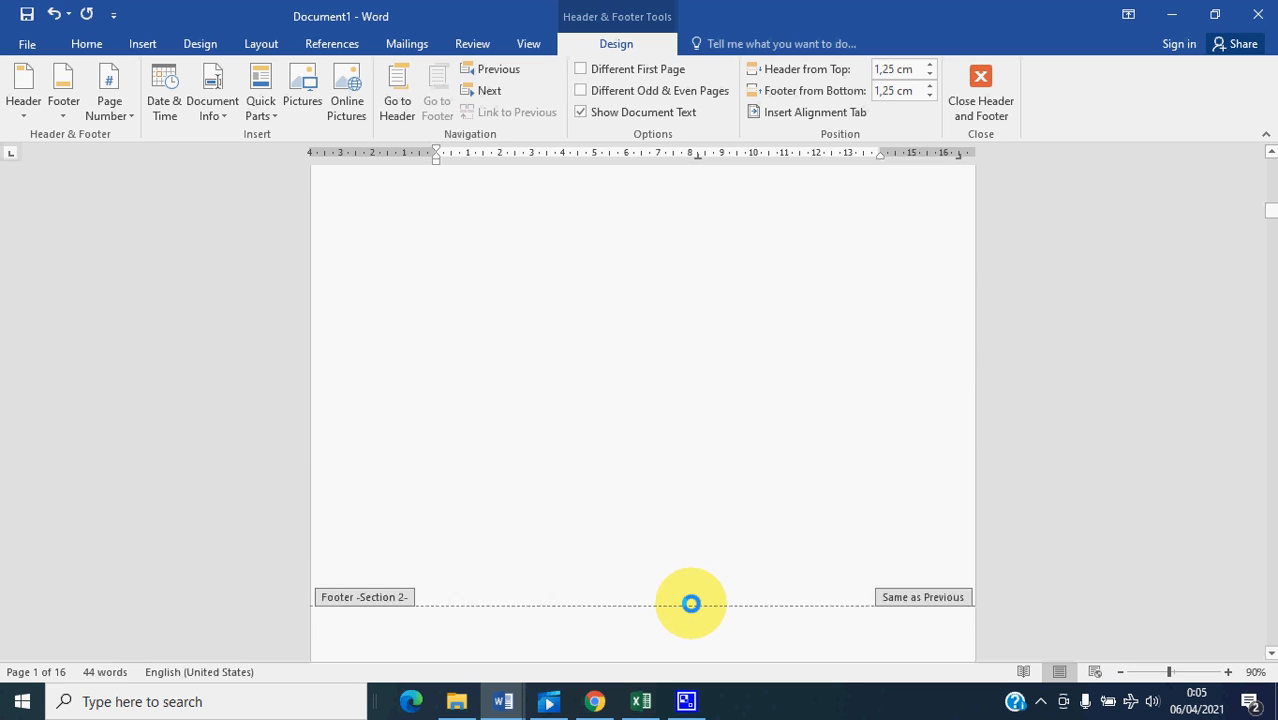
pyautogui.scroll(-2, 690, 603)
pyautogui.click(662, 546)
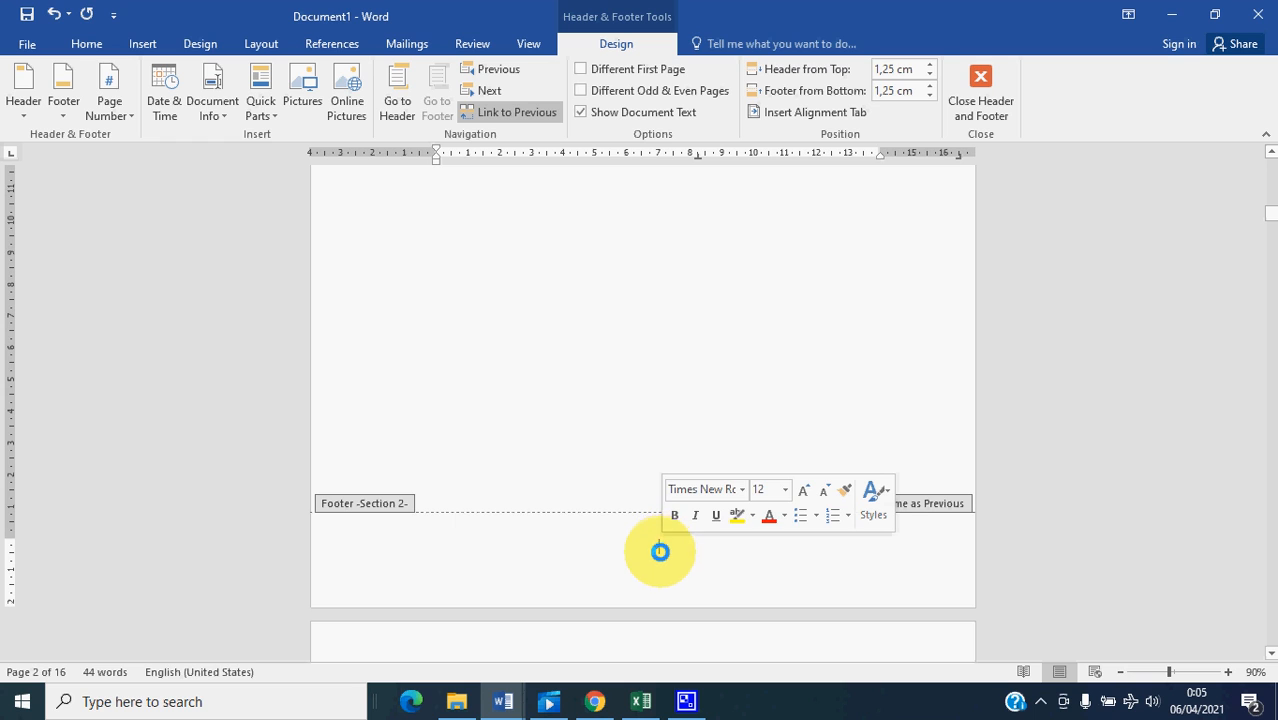
# - Insert a Plain Number 2 page number at the bottom of the "Halaman Judul Dalam" page in section 2
pyautogui.scroll(2, 645, 553)
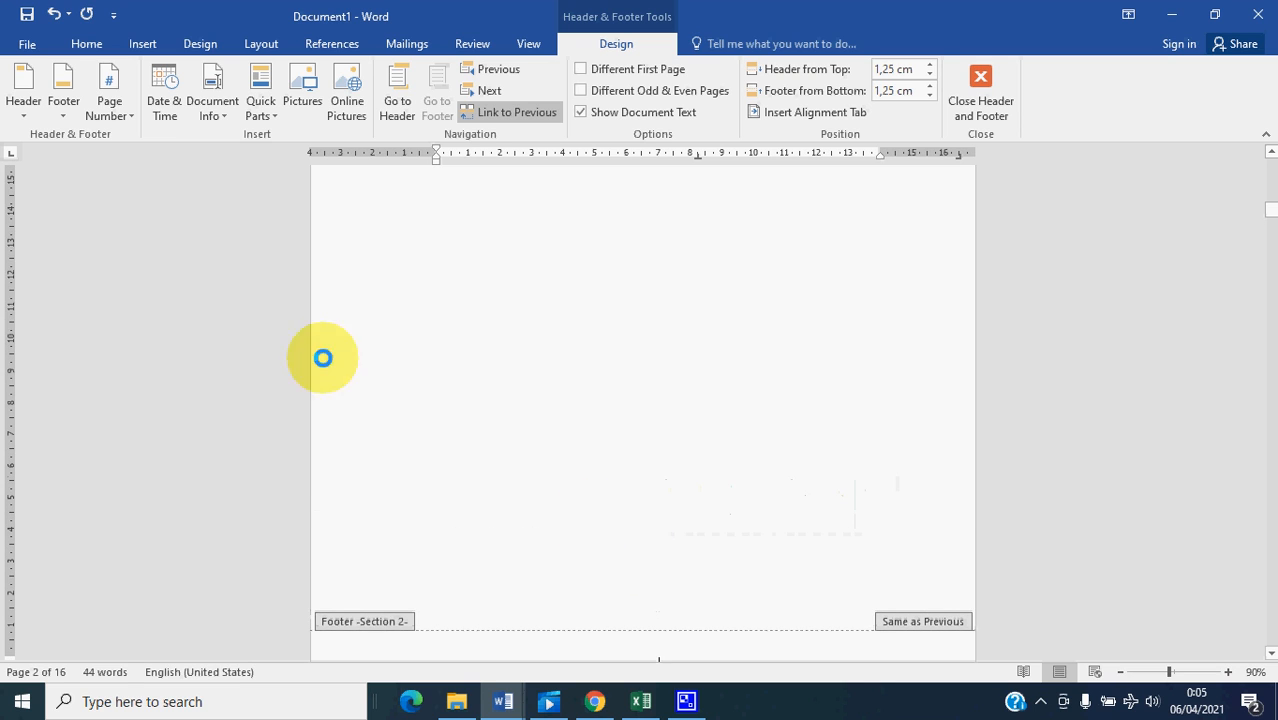
pyautogui.click(130, 116)
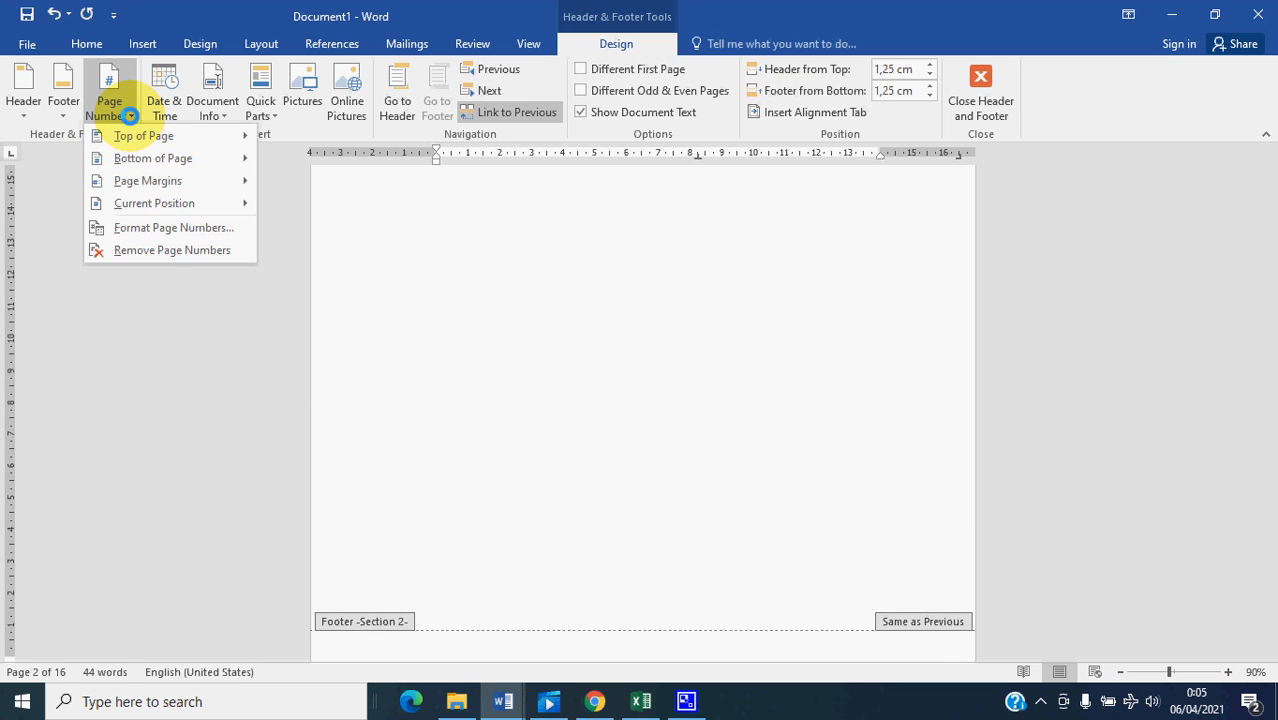
pyautogui.click(352, 226)
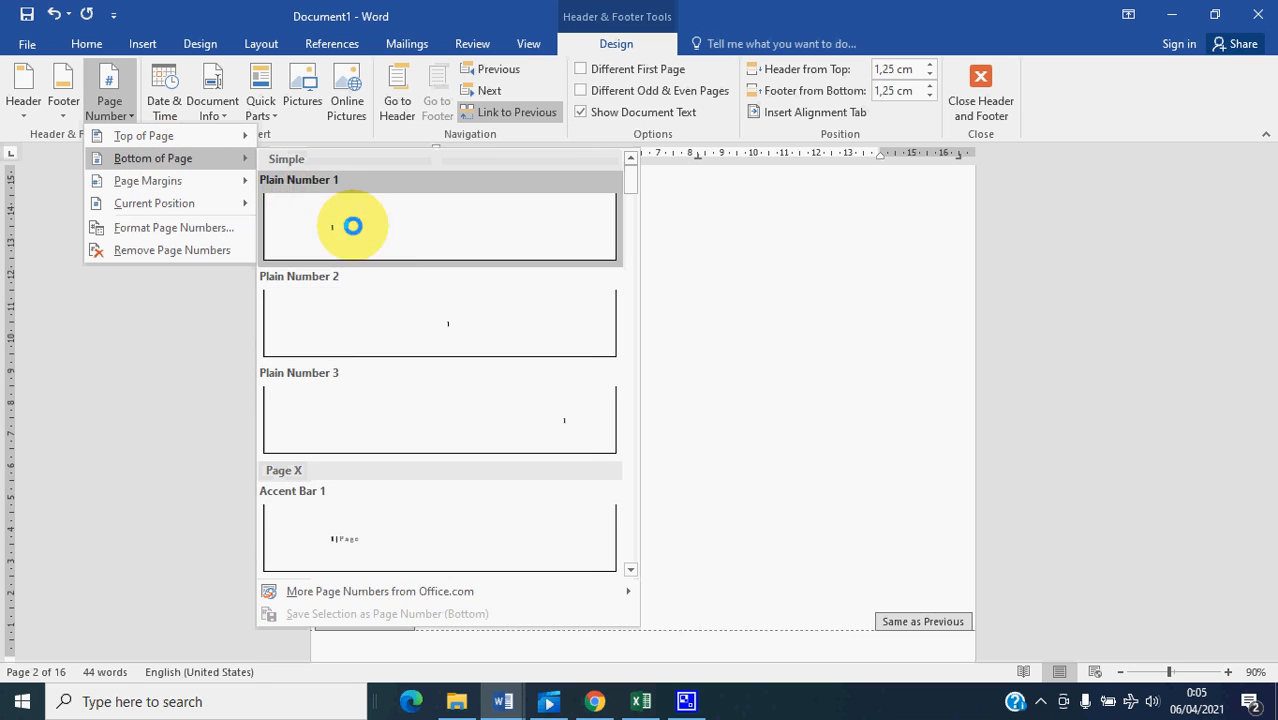
pyautogui.click(440, 312)
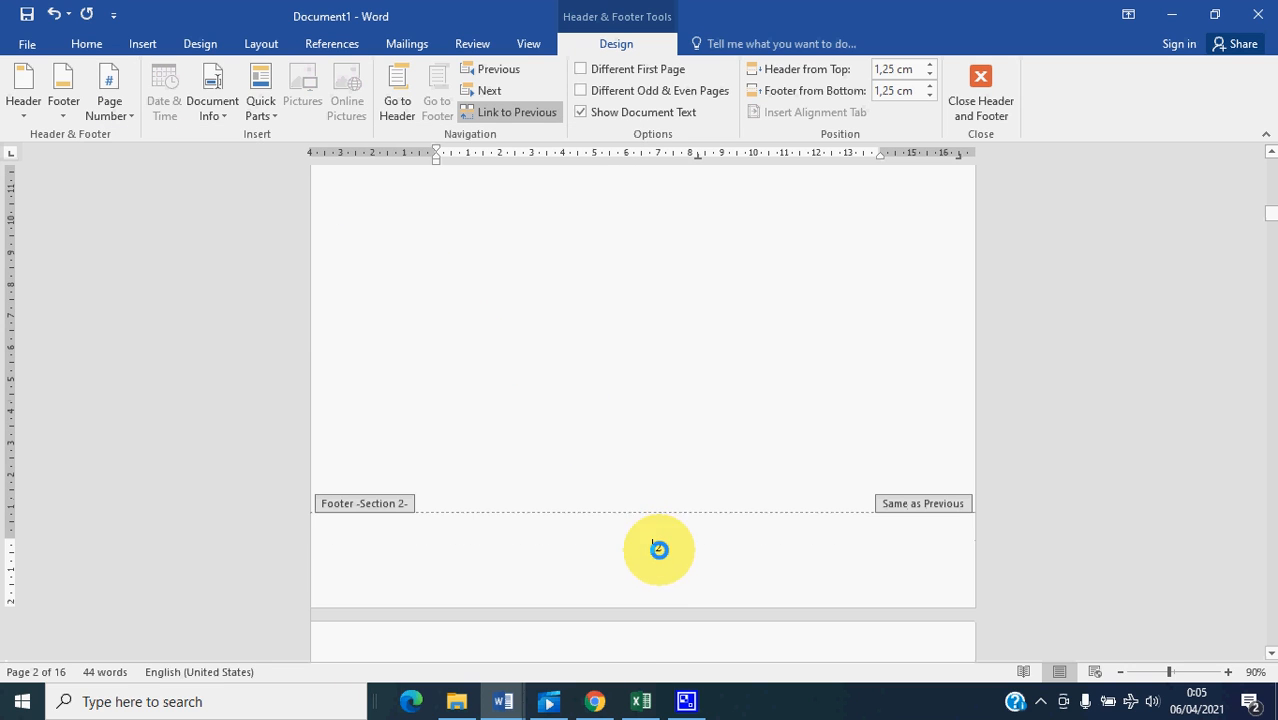
# - Compare the page numbers in the footers of sections 1 and 2, and turn off Link to Previous for section 2's footer
pyautogui.scroll(10, 668, 540)
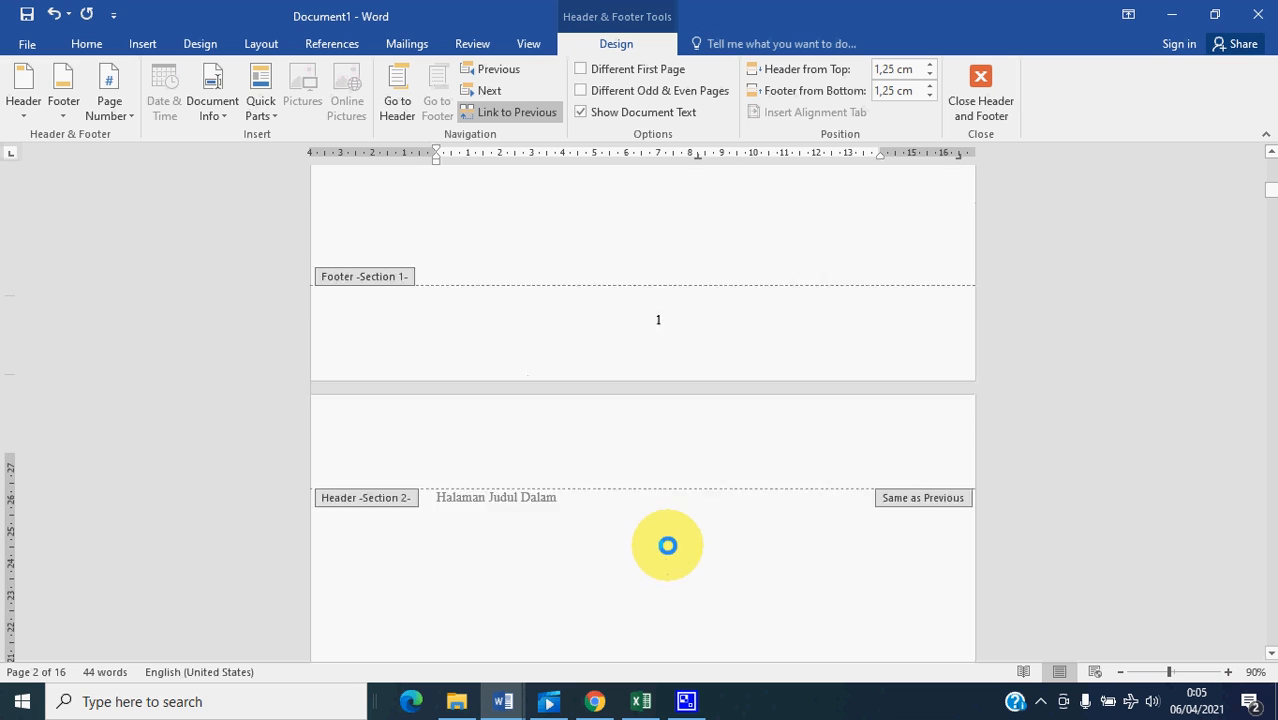
pyautogui.scroll(-4, 658, 479)
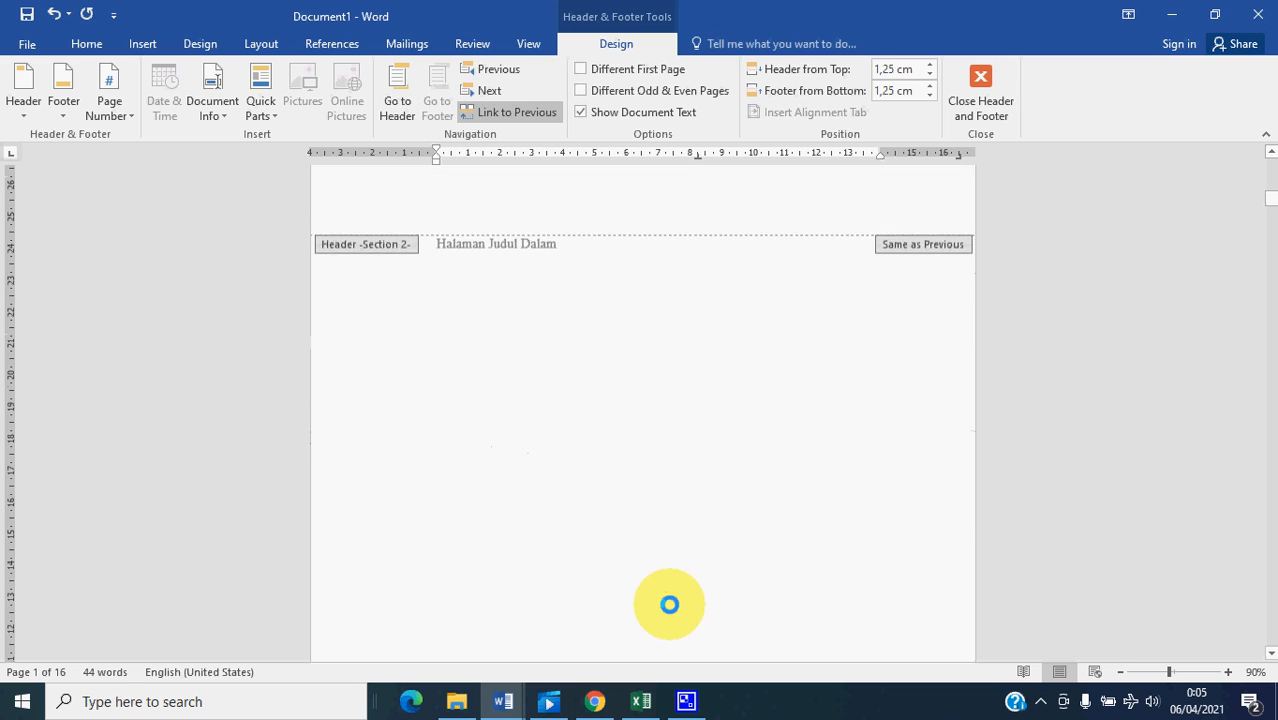
pyautogui.scroll(-5, 700, 520)
pyautogui.scroll(-3, 633, 514)
pyautogui.scroll(5, 688, 521)
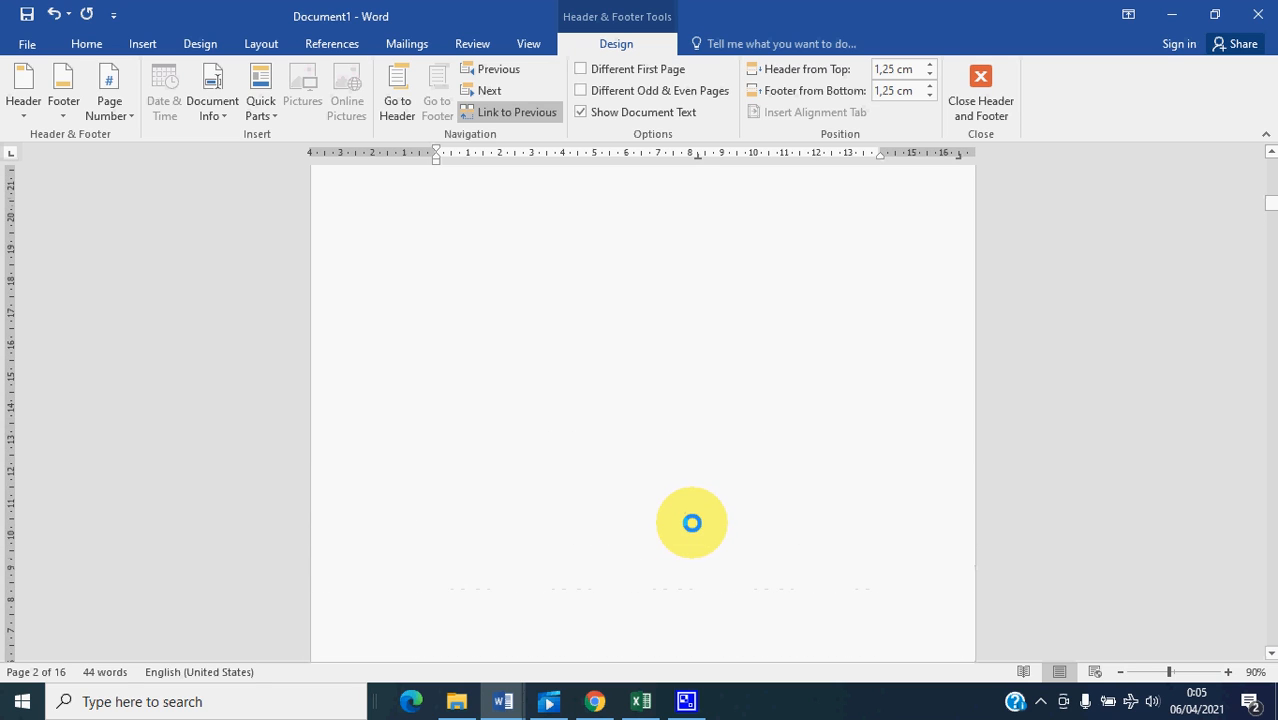
pyautogui.scroll(-1, 790, 570)
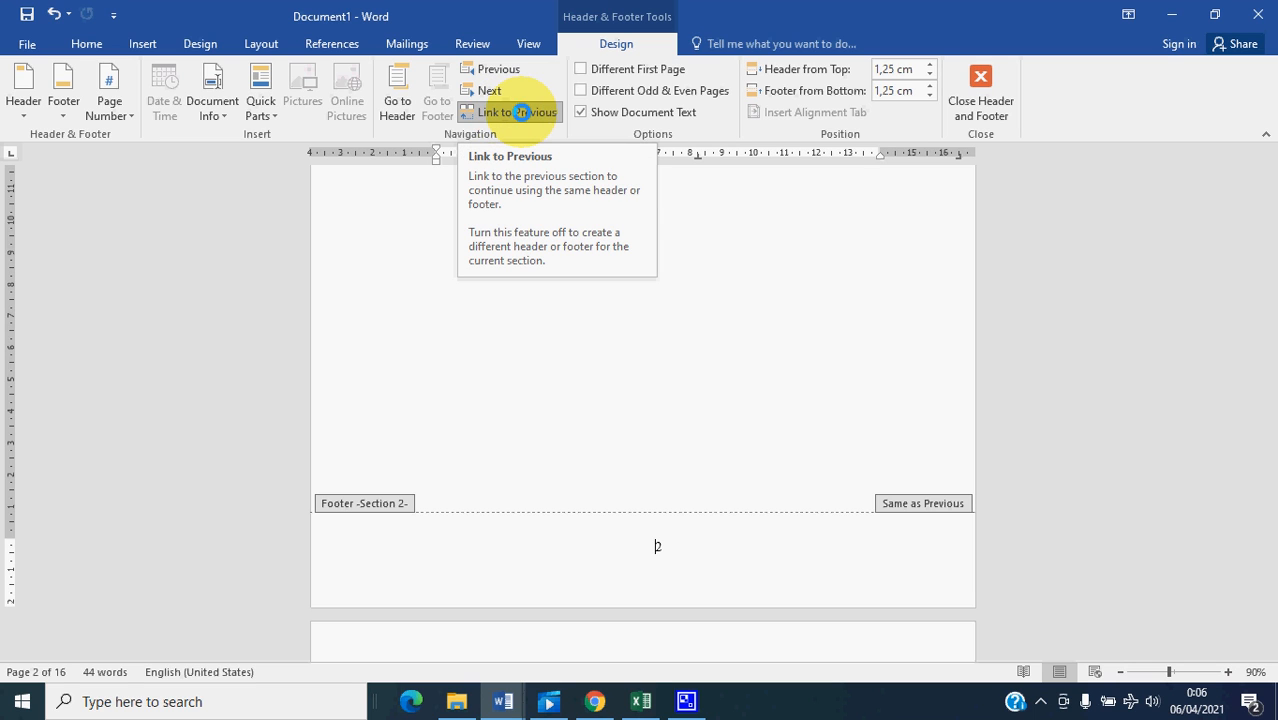
pyautogui.click(522, 112)
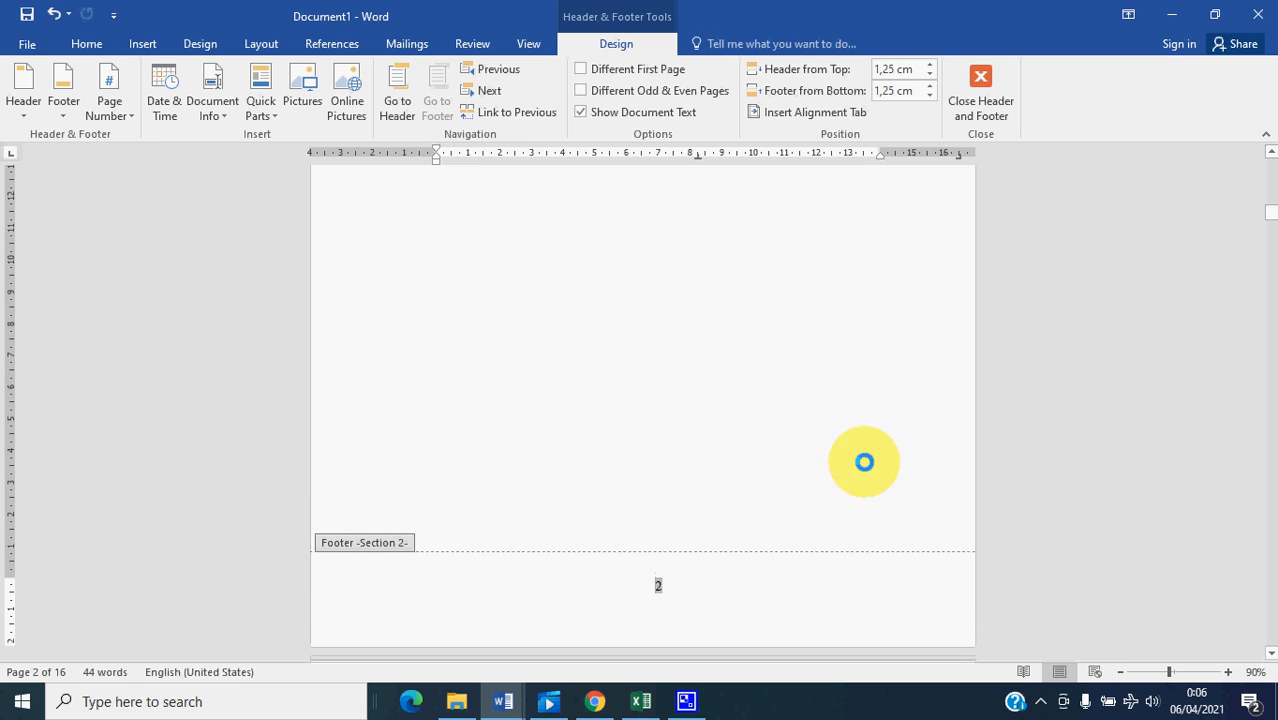
# - Remove the page number from the cover page's footer in section 1
pyautogui.scroll(2, 897, 560)
pyautogui.scroll(8, 897, 560)
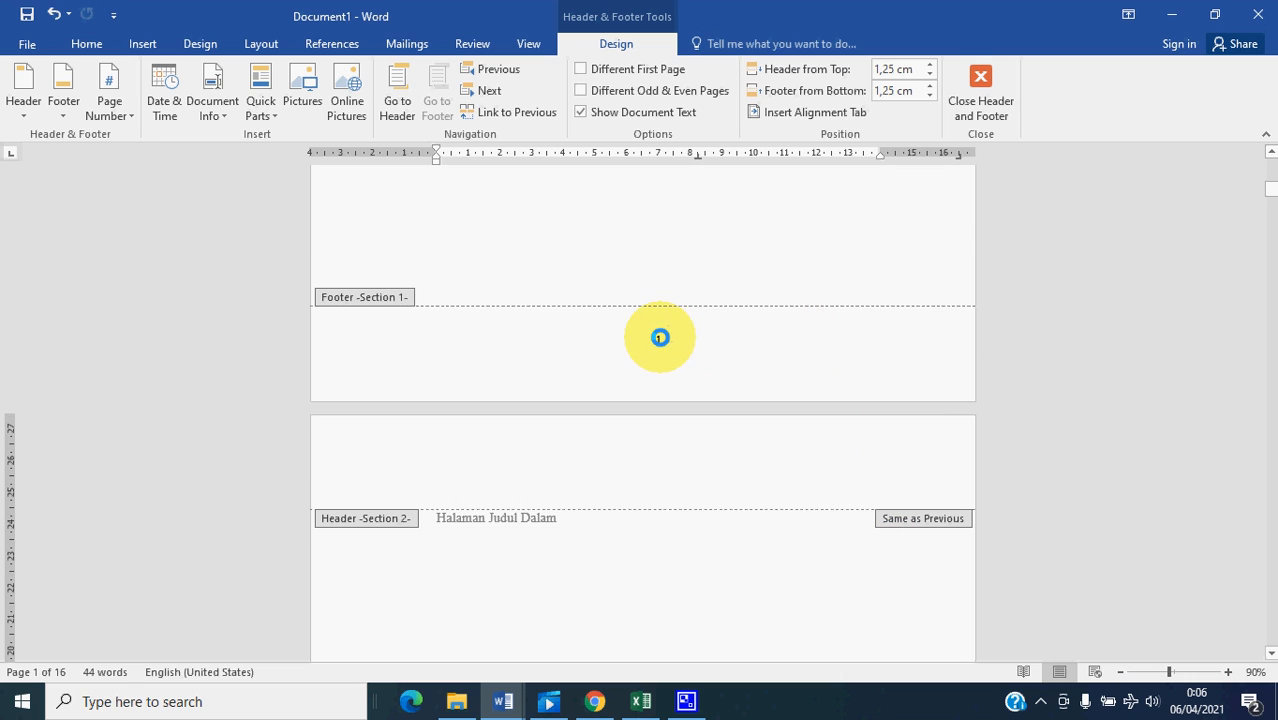
pyautogui.click(660, 337)
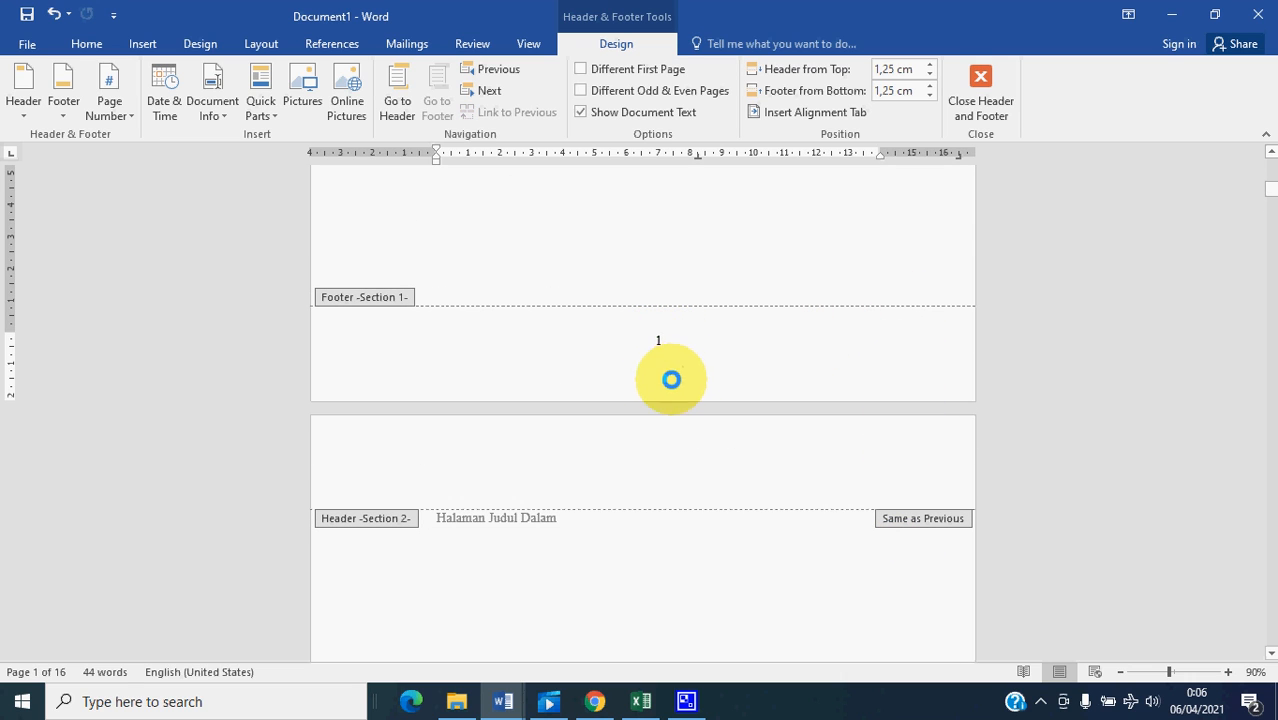
pyautogui.click(130, 113)
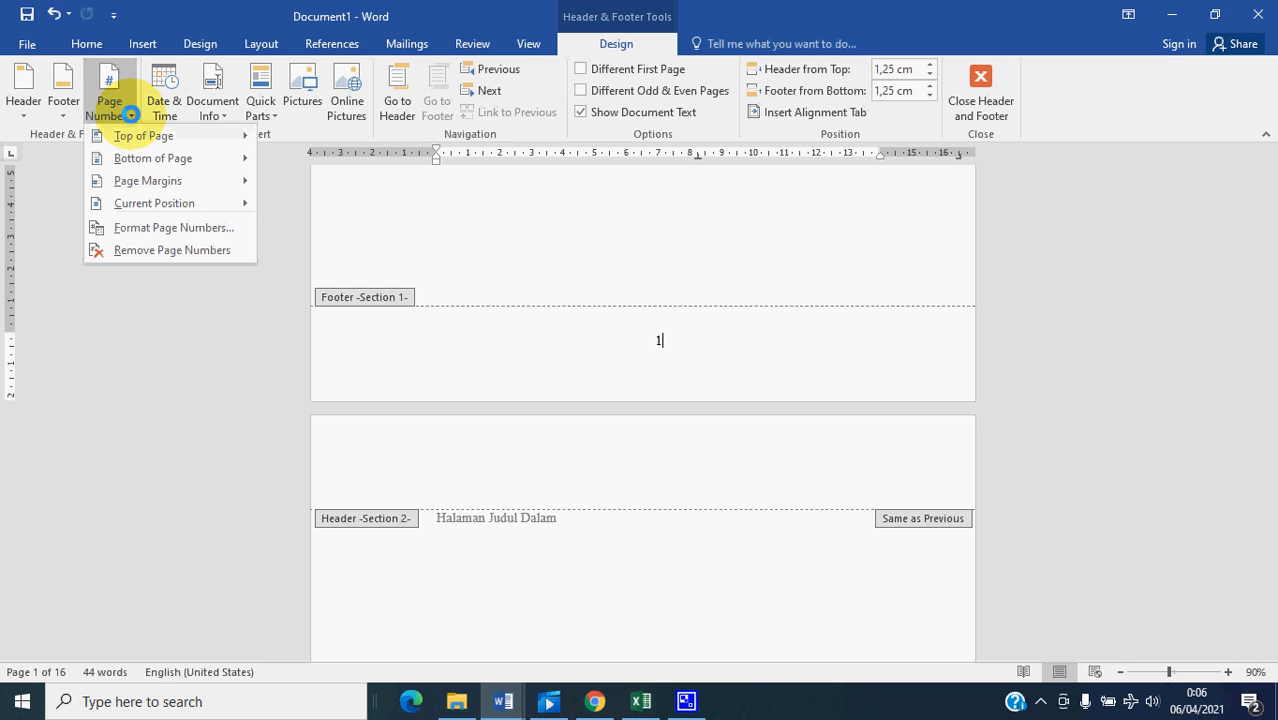
pyautogui.click(162, 249)
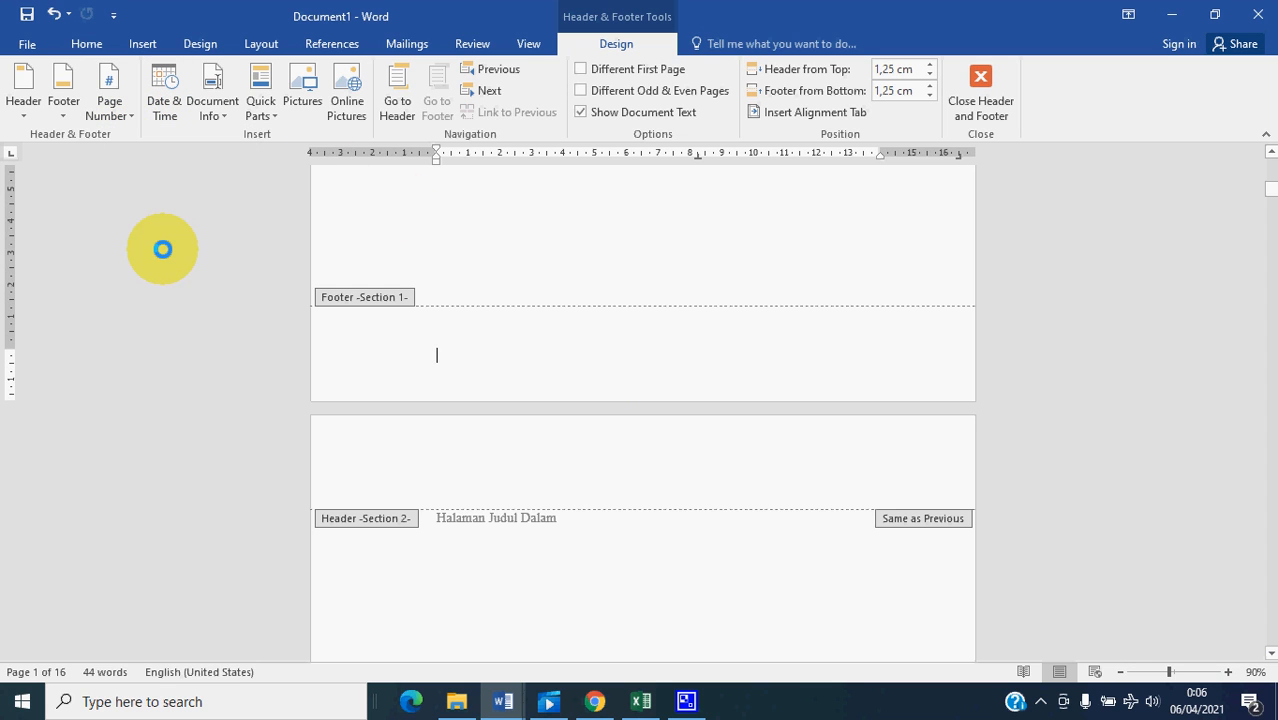
# - Format the page number in section 2's footer as i, ii, iii and start the numbering at i
pyautogui.scroll(-5, 715, 542)
pyautogui.scroll(-3, 715, 542)
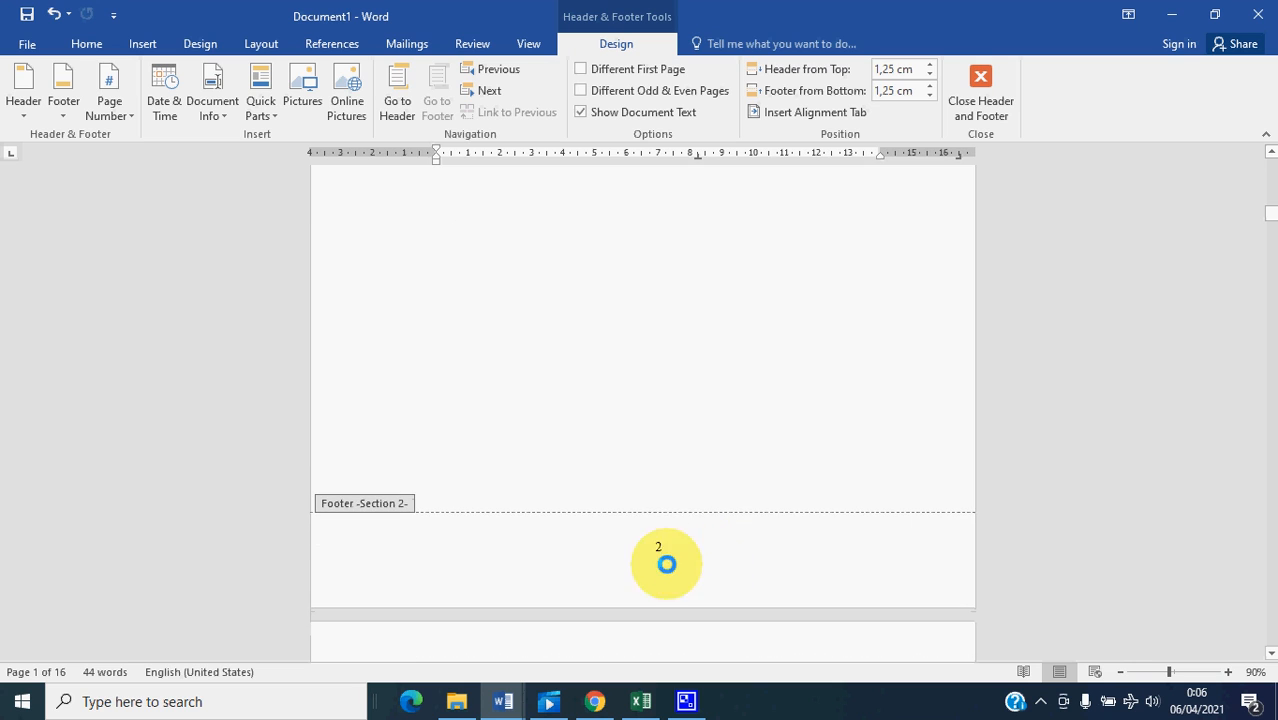
pyautogui.scroll(-2, 660, 546)
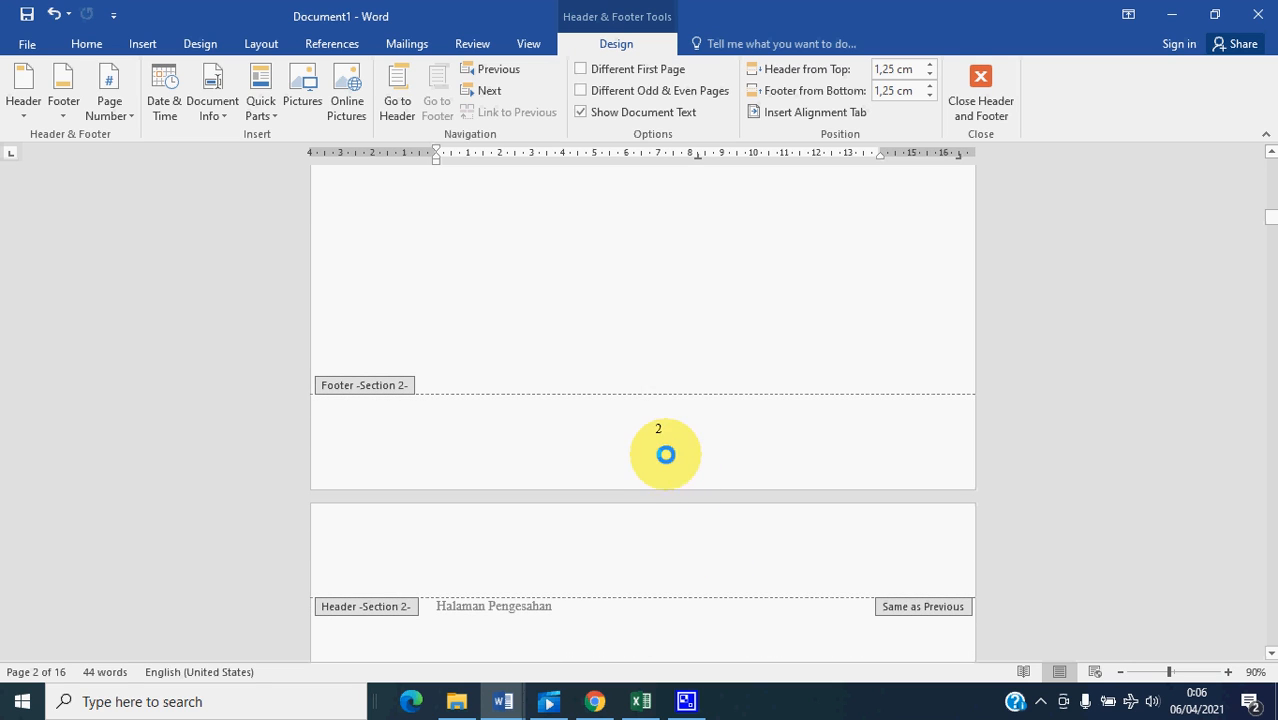
pyautogui.click(663, 441)
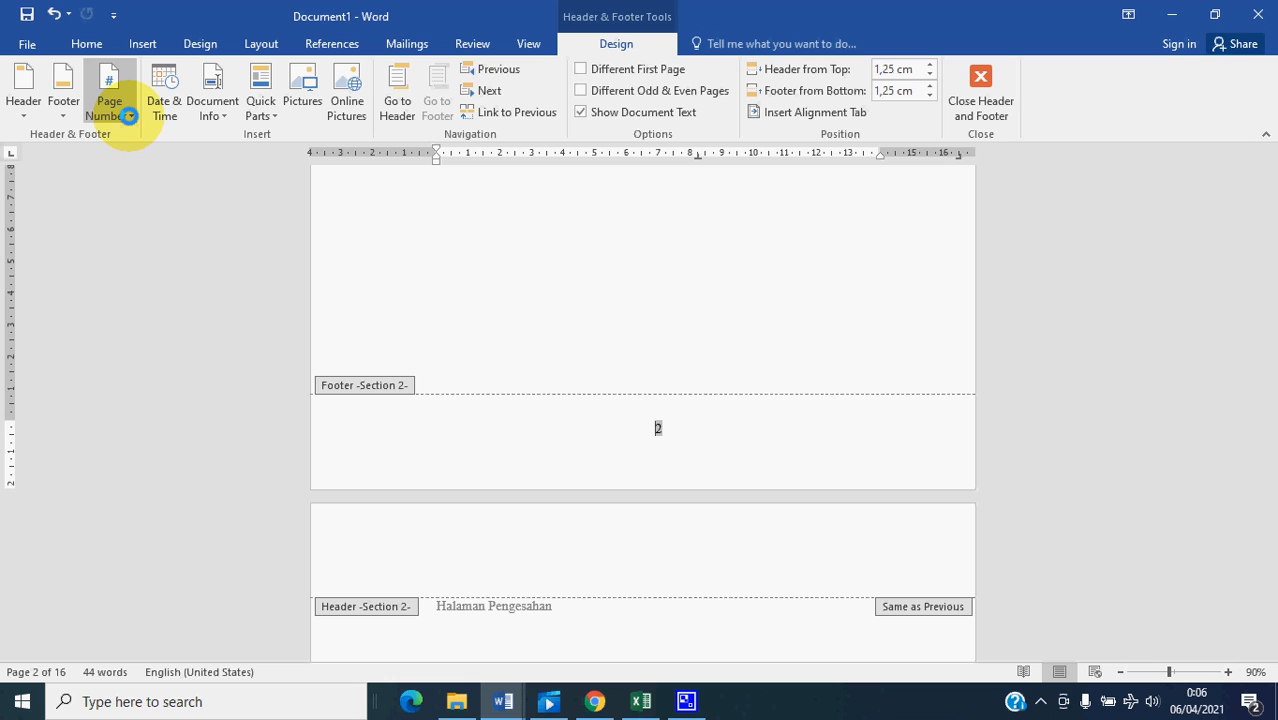
pyautogui.click(129, 116)
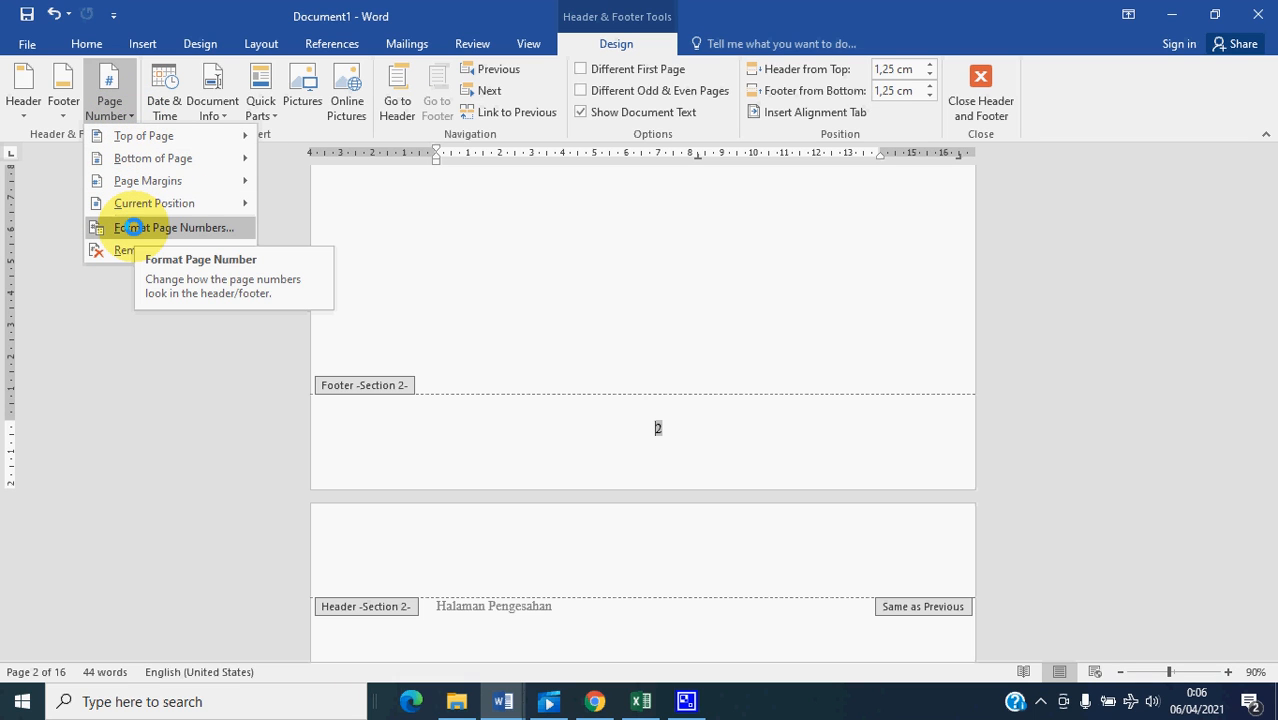
pyautogui.click(134, 227)
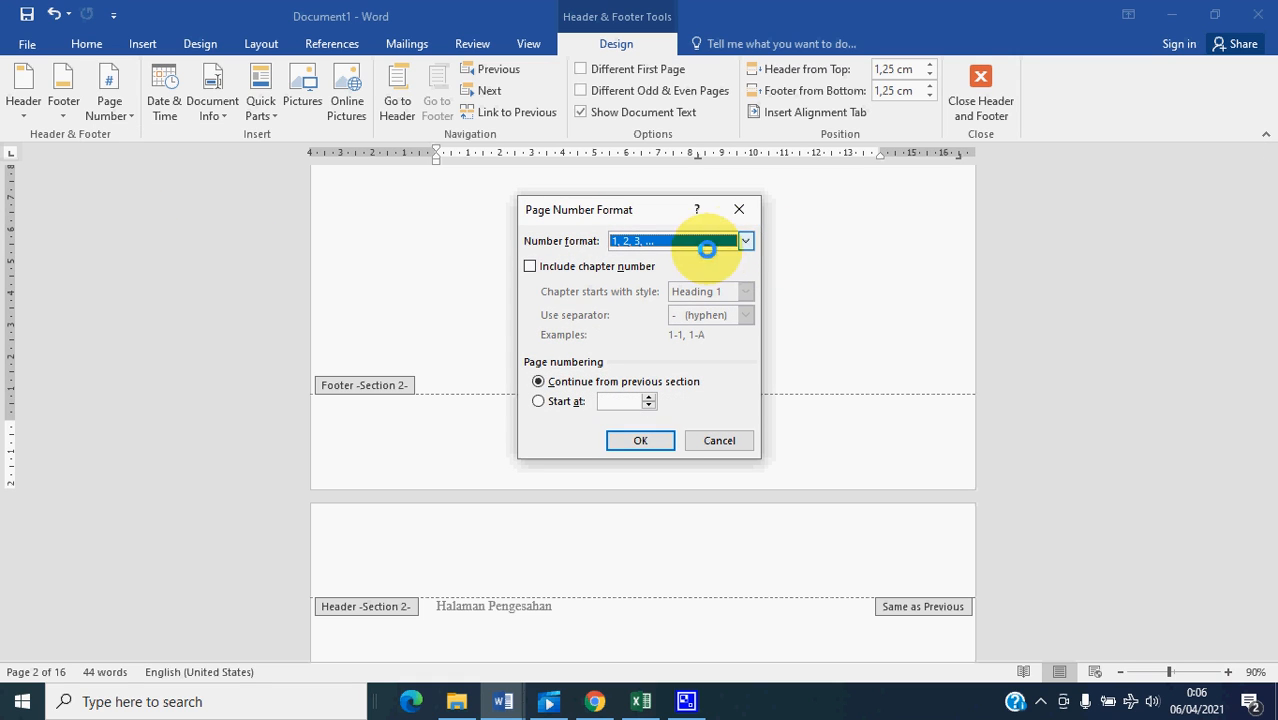
pyautogui.click(748, 240)
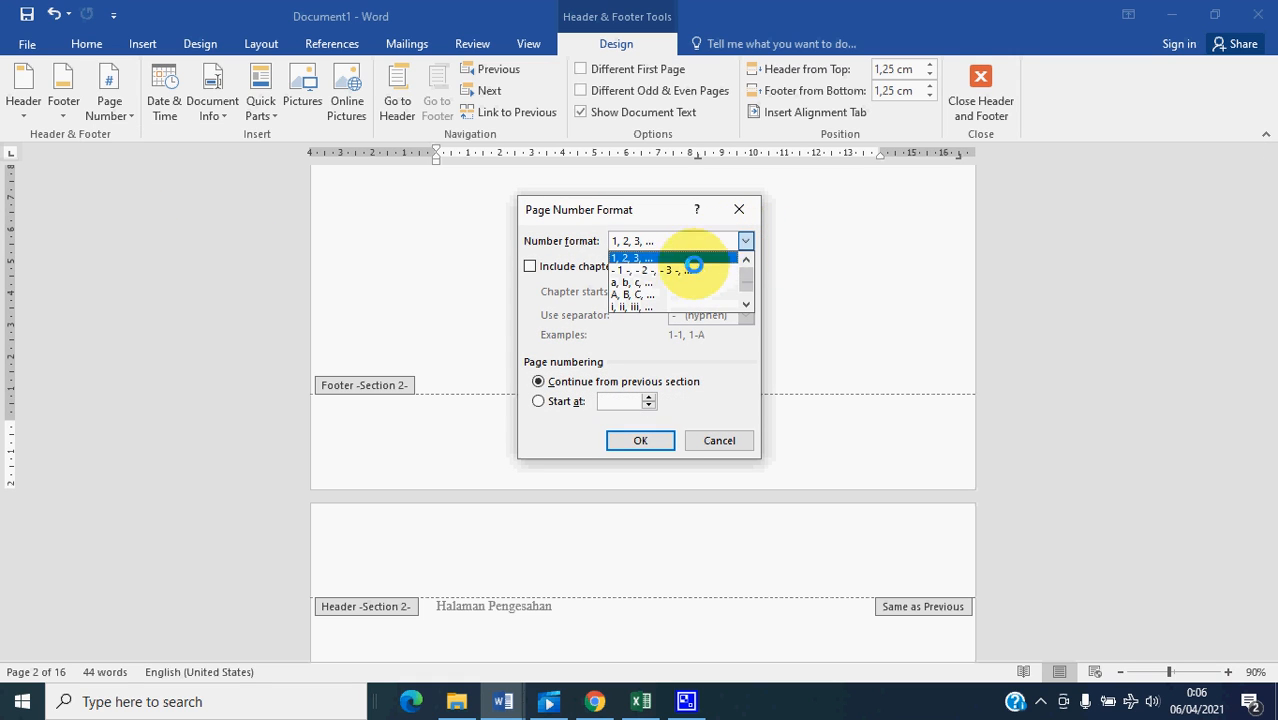
pyautogui.click(627, 306)
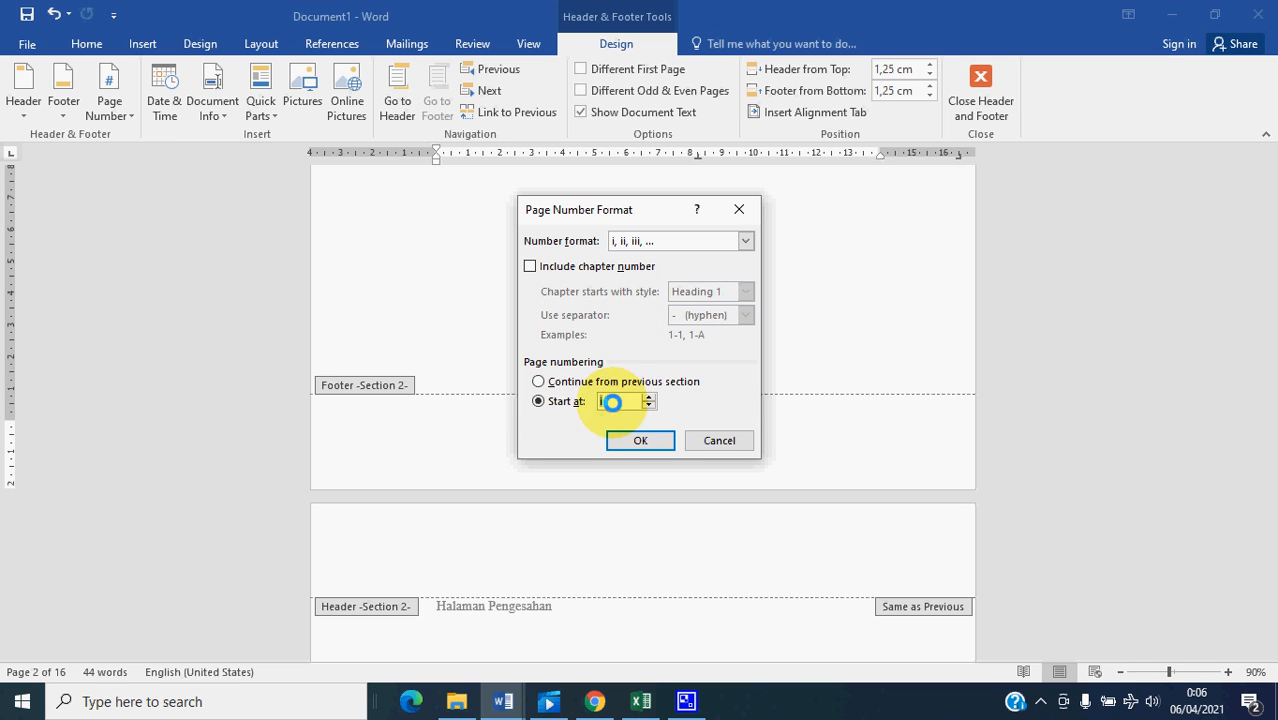
pyautogui.click(637, 440)
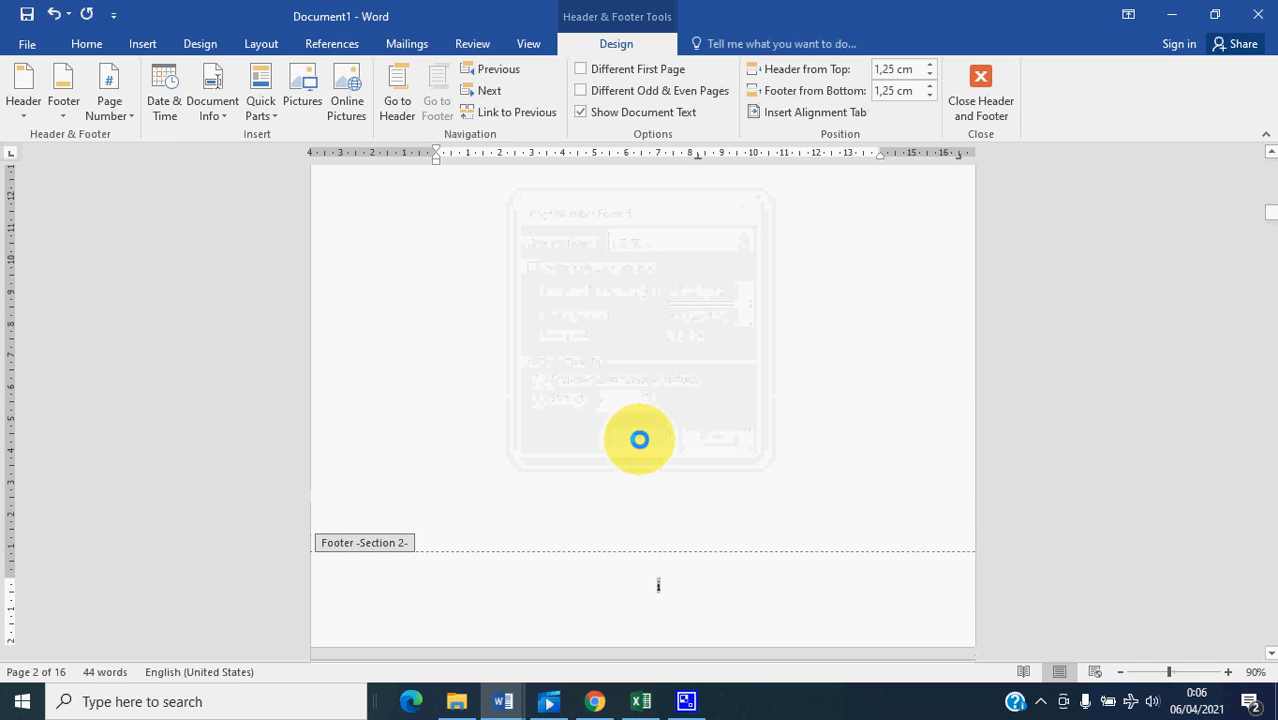
# - Check the footers from the cover page through the last front-matter page of section 2 for correct page numbering
pyautogui.scroll(5, 660, 433)
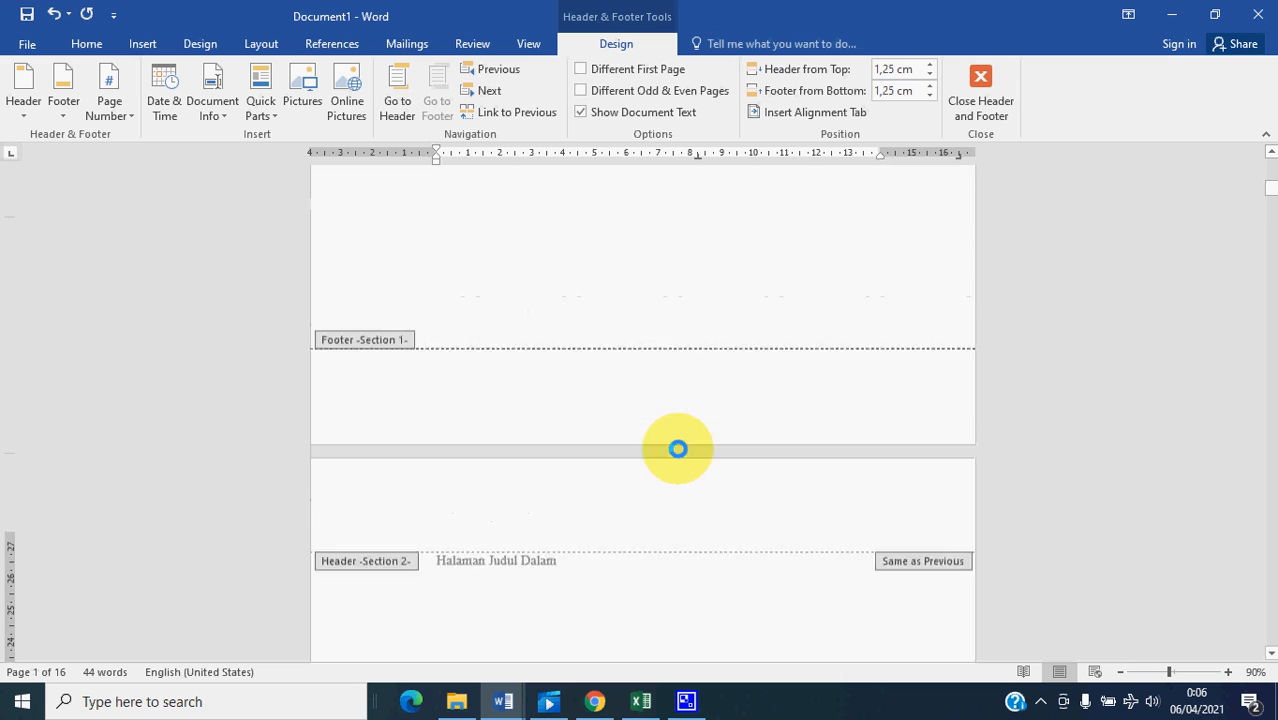
pyautogui.scroll(3, 678, 438)
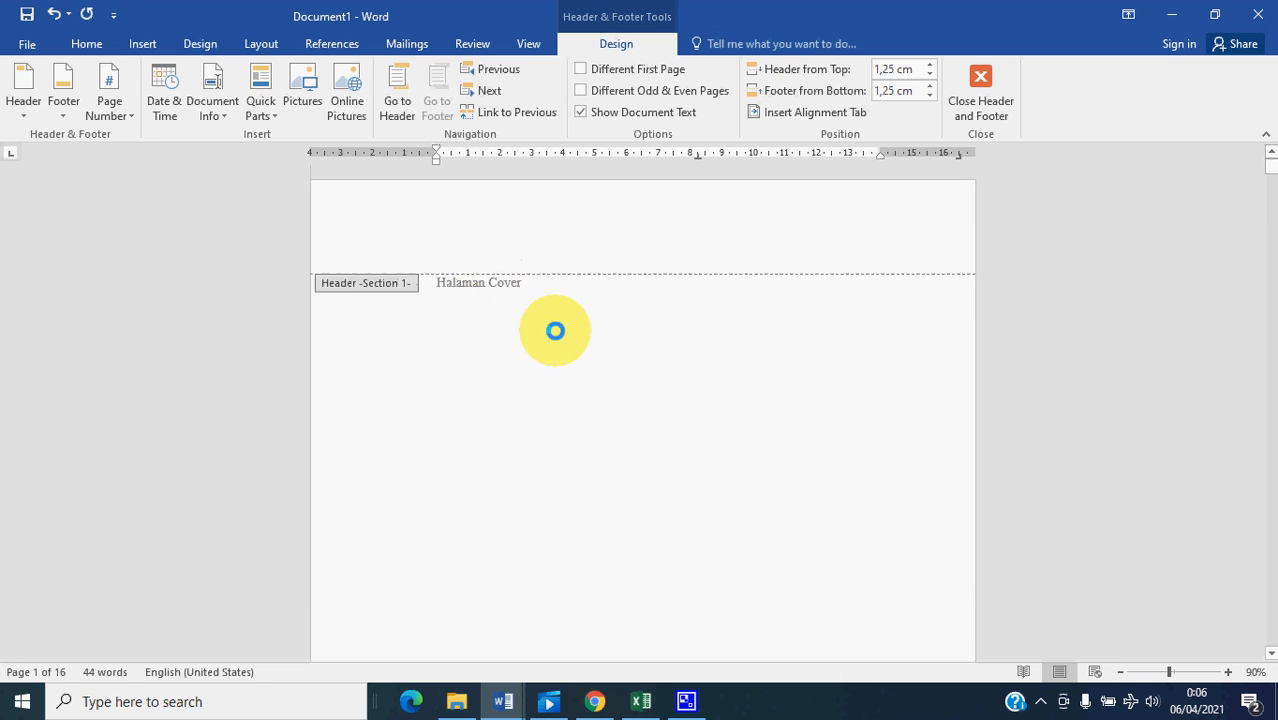
pyautogui.scroll(-5, 602, 349)
pyautogui.scroll(-3, 671, 466)
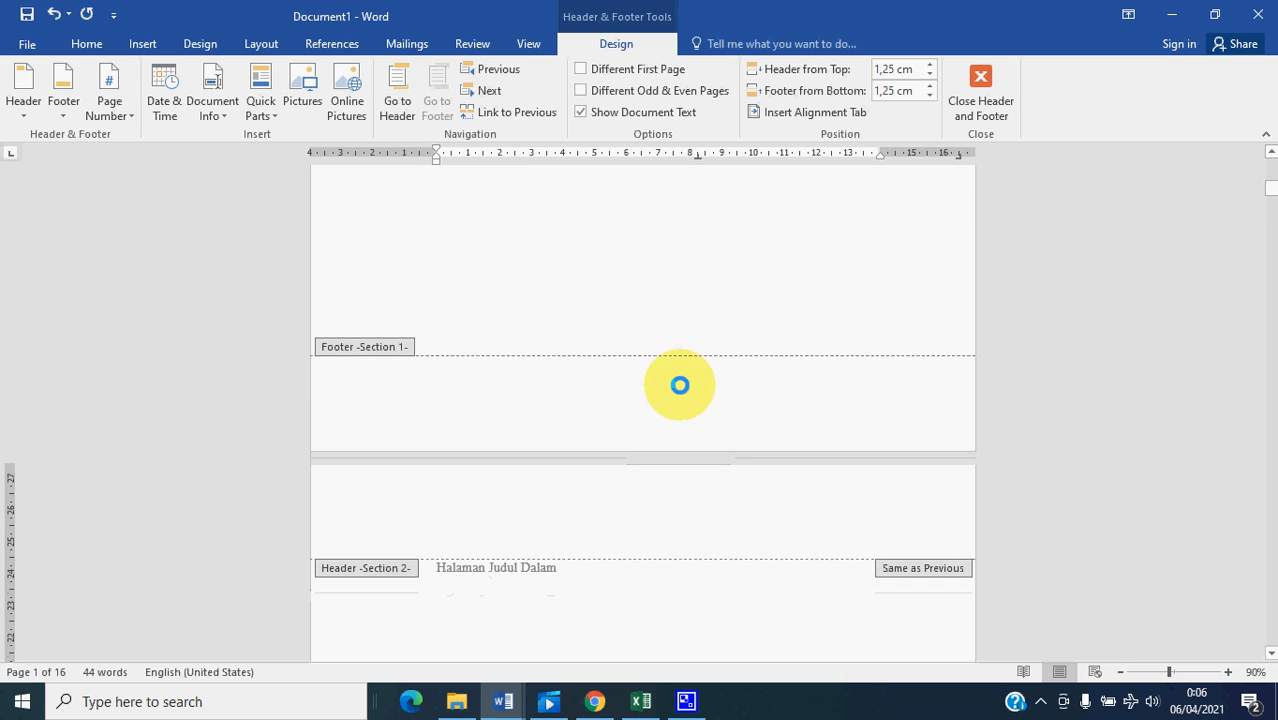
pyautogui.scroll(-6, 662, 380)
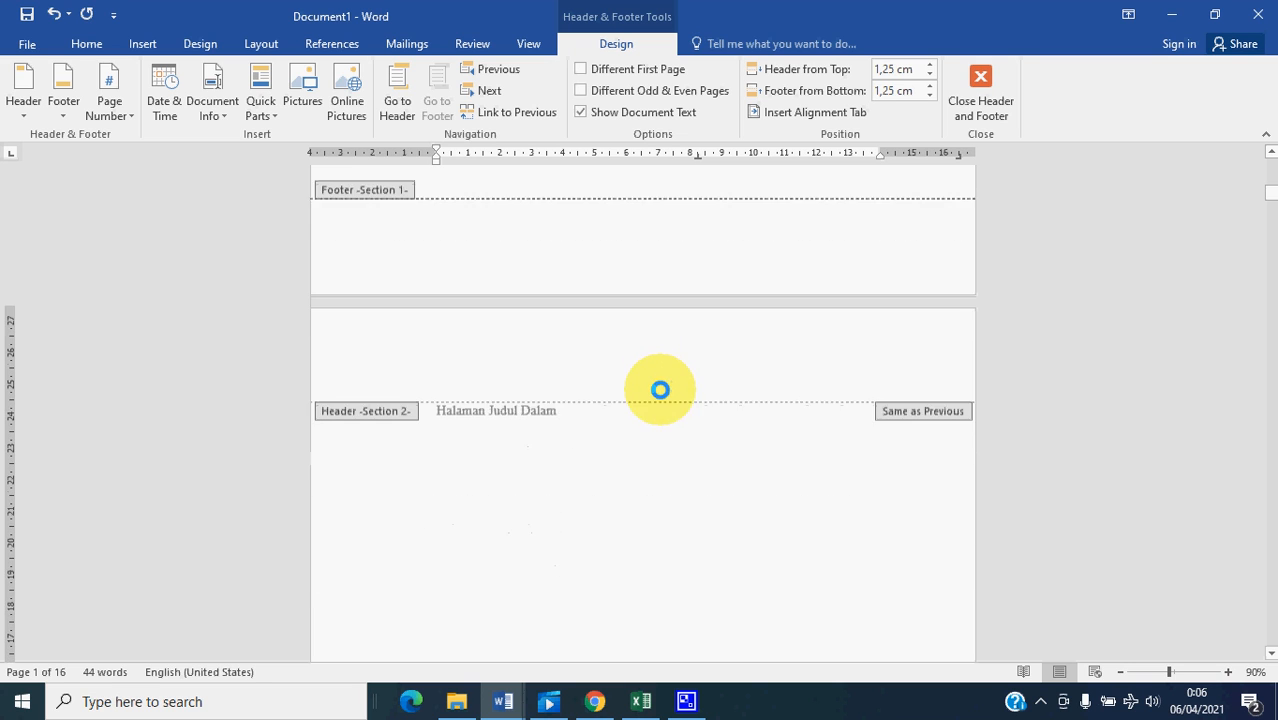
pyautogui.scroll(-10, 645, 455)
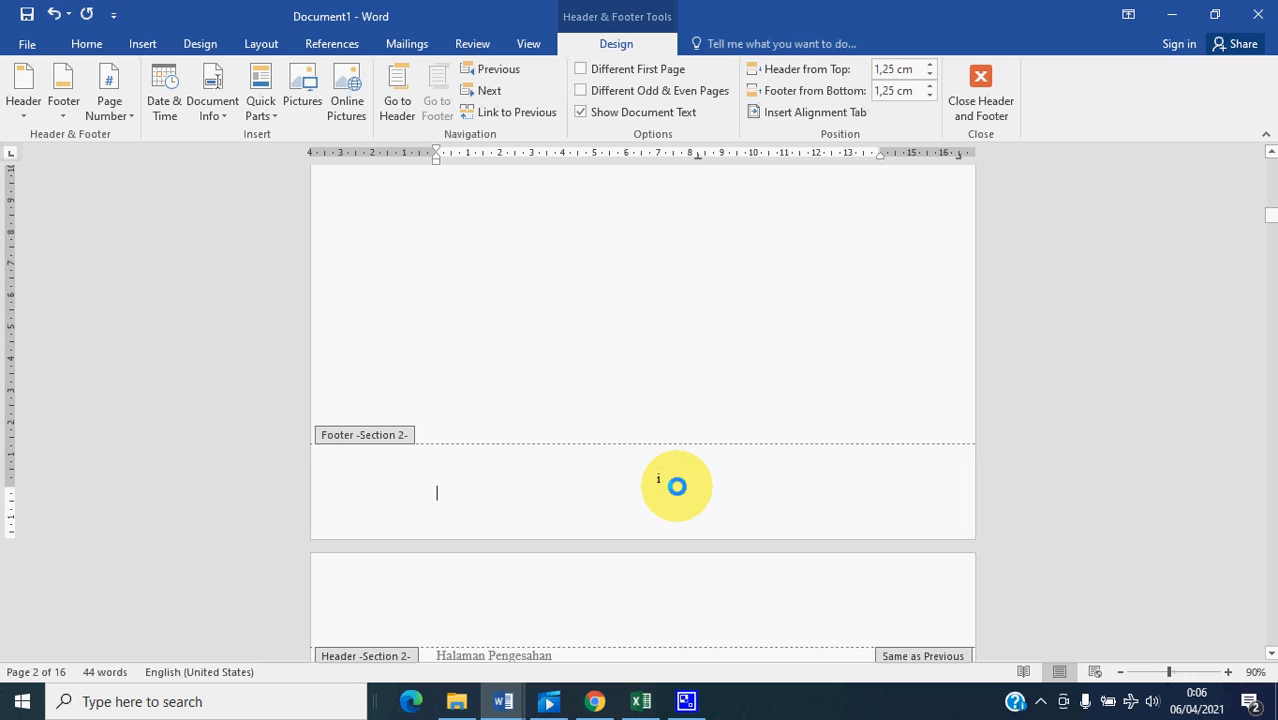
pyautogui.scroll(-6, 662, 475)
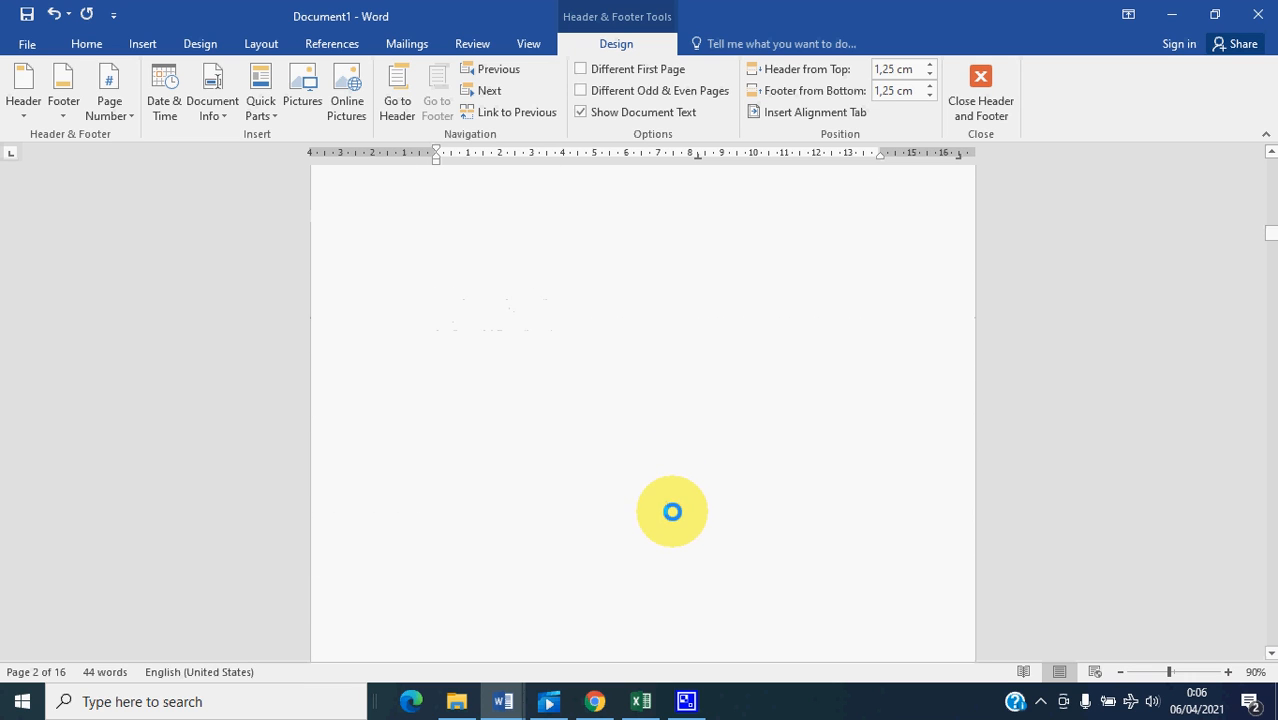
pyautogui.scroll(-3, 677, 523)
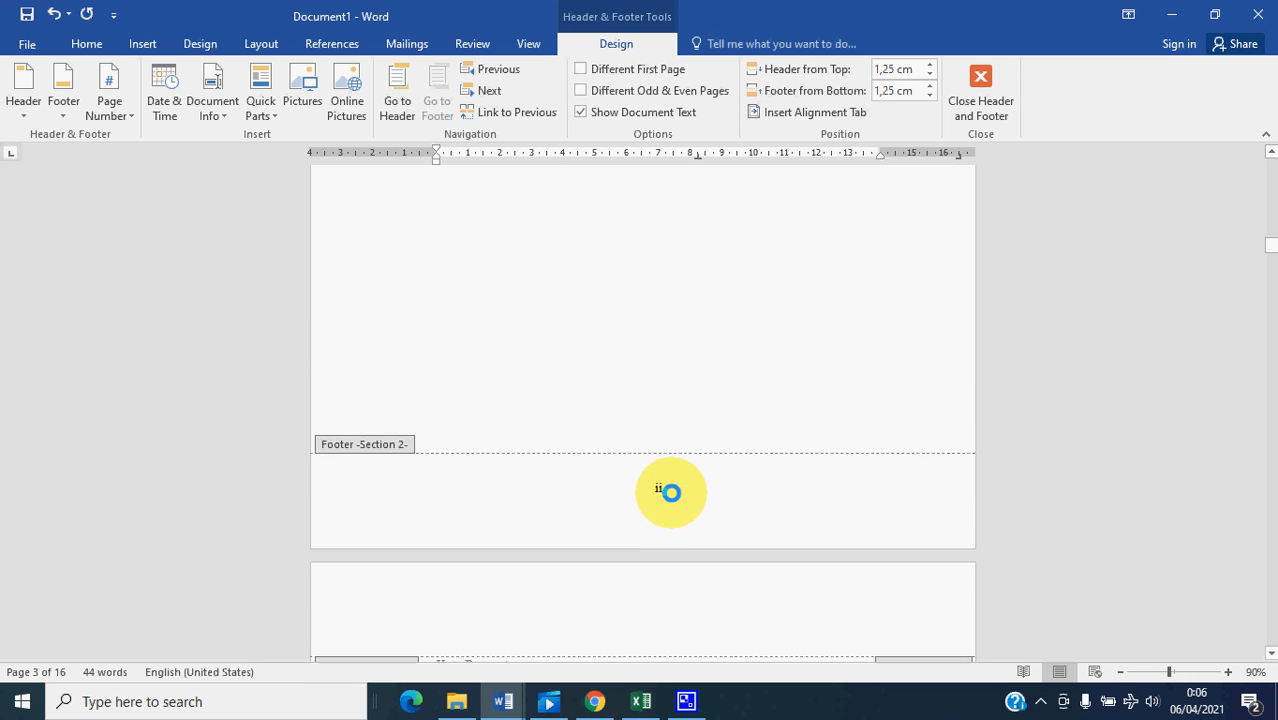
pyautogui.scroll(-18, 671, 492)
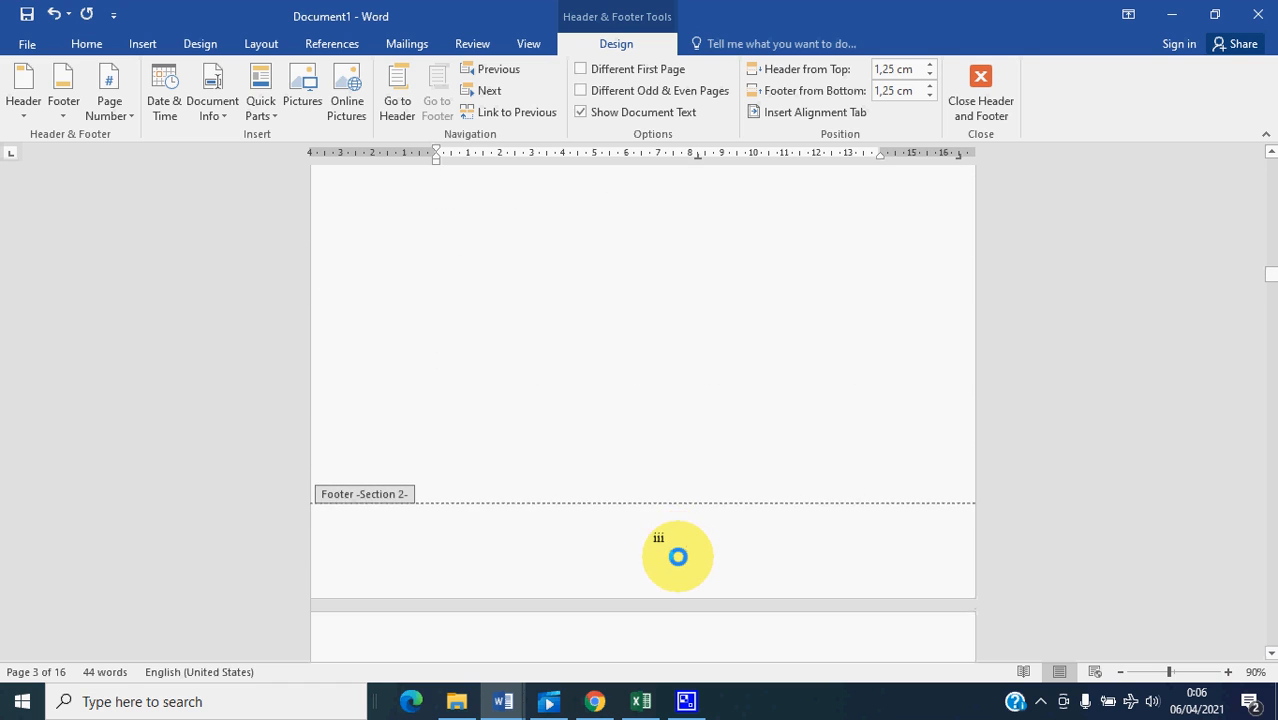
pyautogui.scroll(-18, 673, 545)
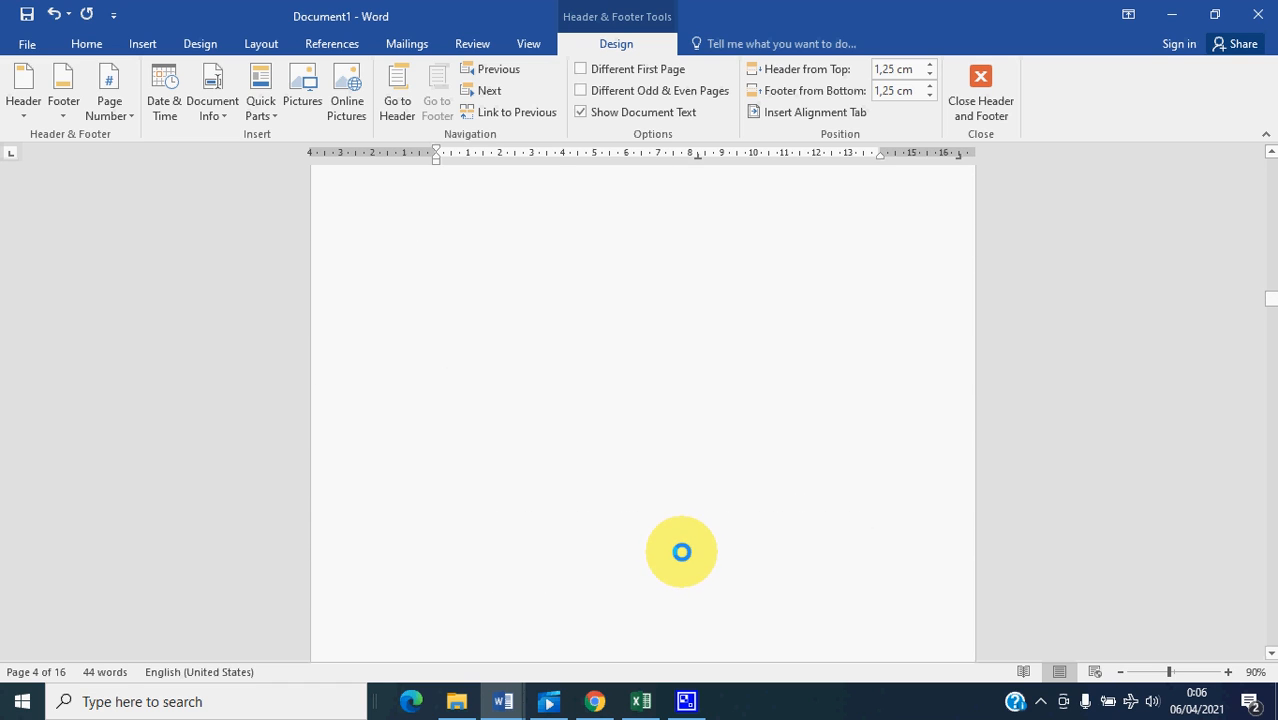
pyautogui.scroll(-9, 681, 552)
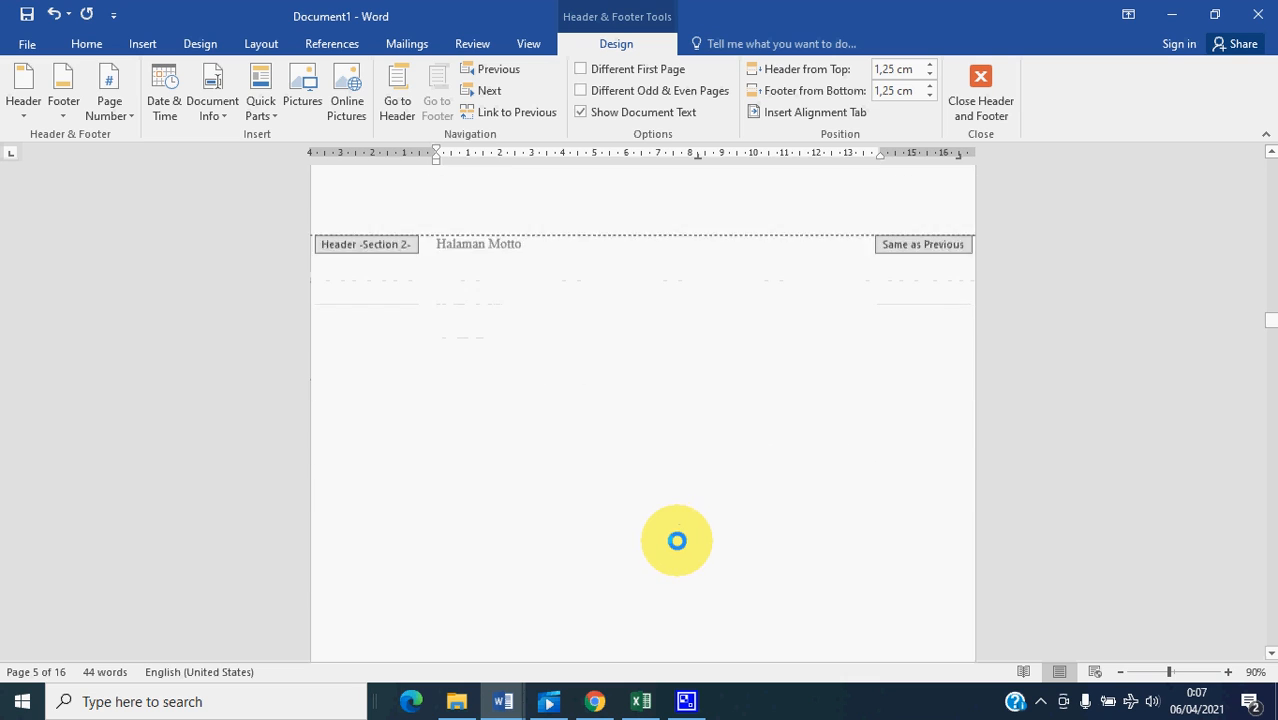
pyautogui.scroll(-8, 679, 549)
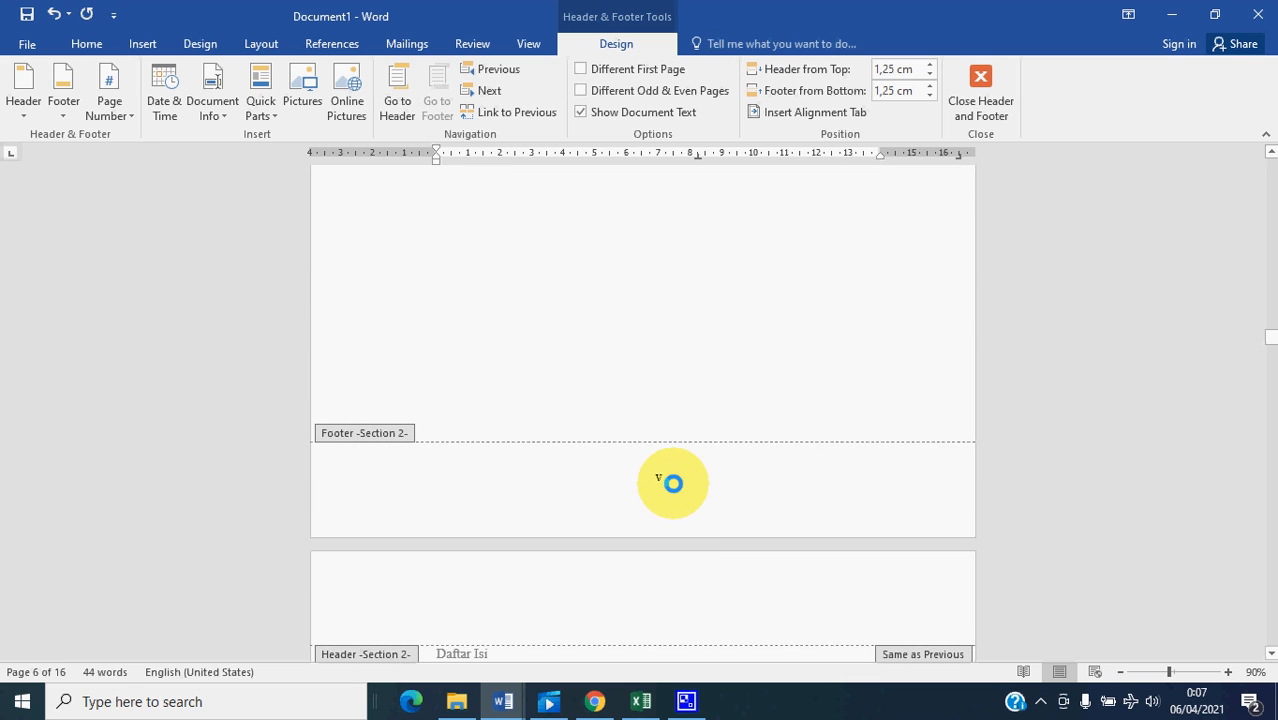
pyautogui.scroll(-8, 673, 484)
pyautogui.scroll(-12, 674, 546)
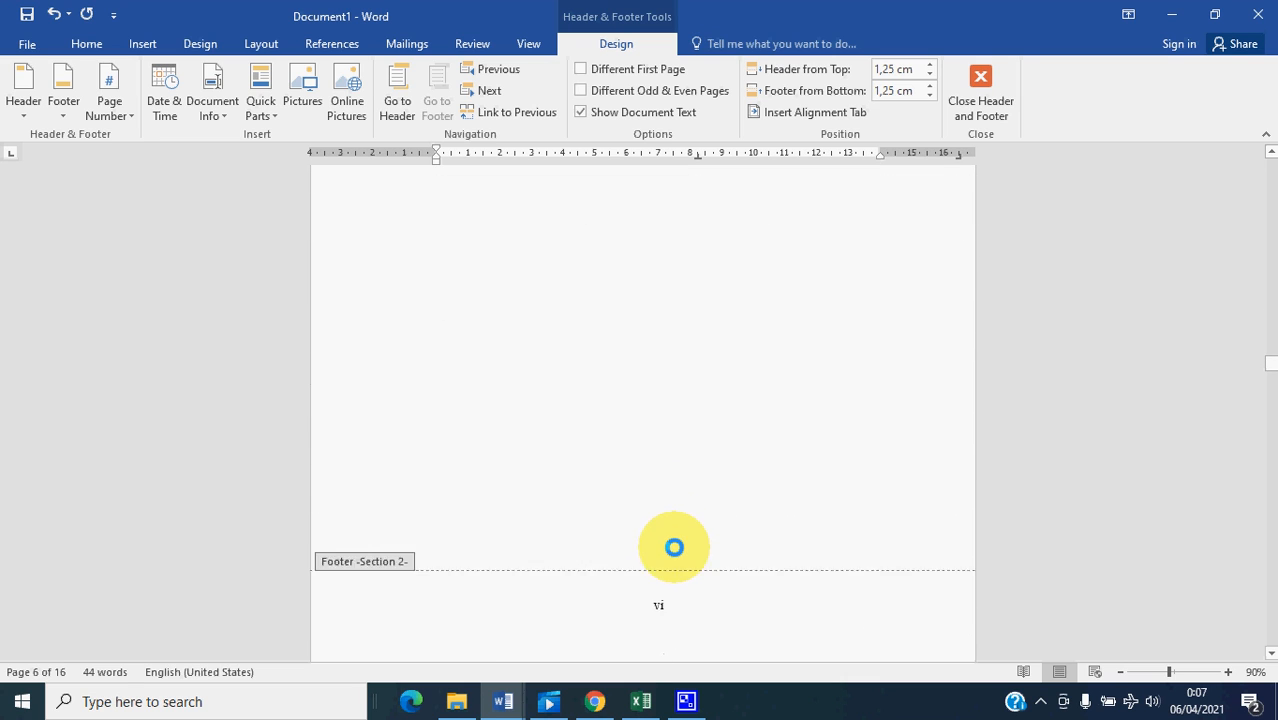
pyautogui.scroll(-3, 673, 526)
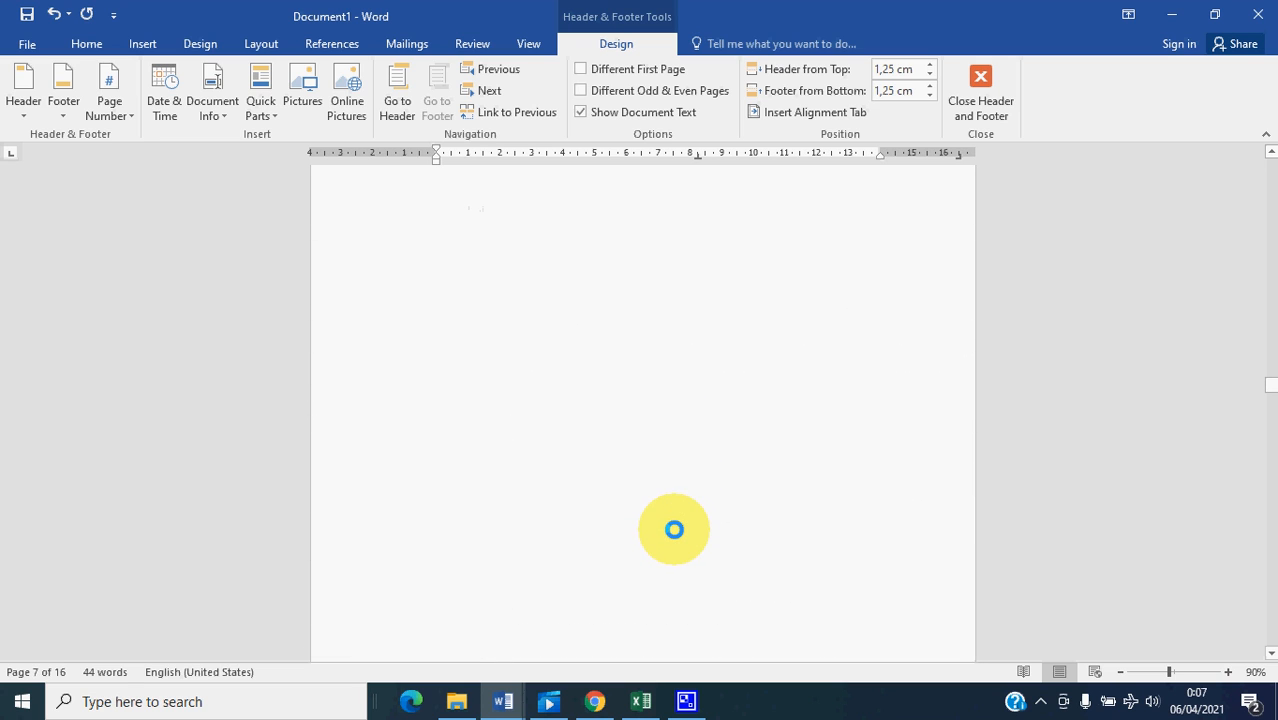
pyautogui.scroll(-9, 676, 535)
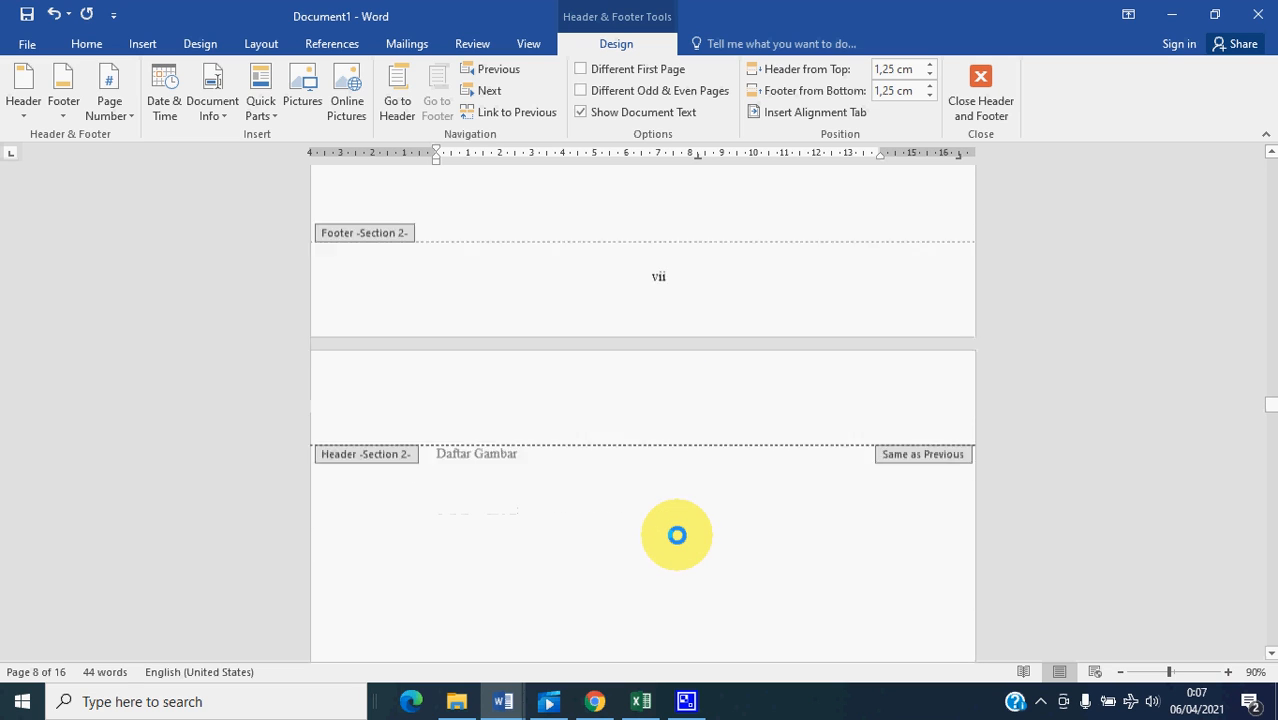
pyautogui.scroll(-4, 677, 535)
pyautogui.scroll(-12, 677, 535)
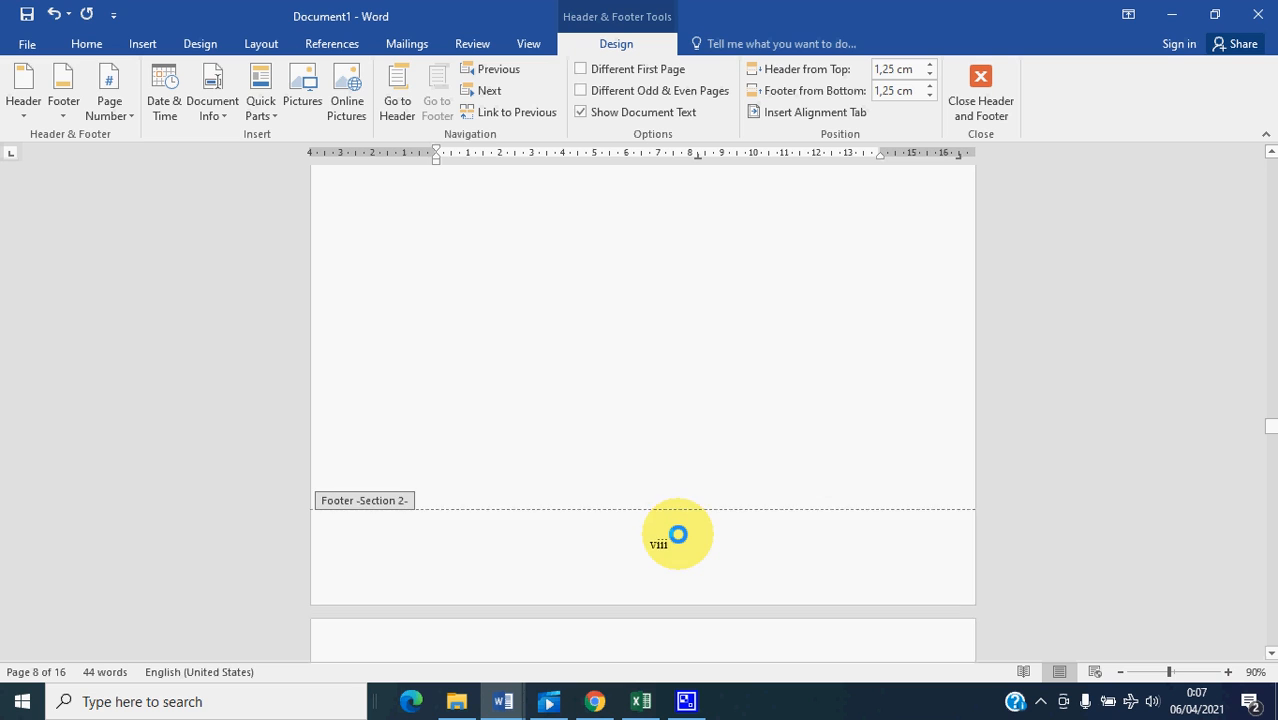
pyautogui.scroll(-10, 677, 537)
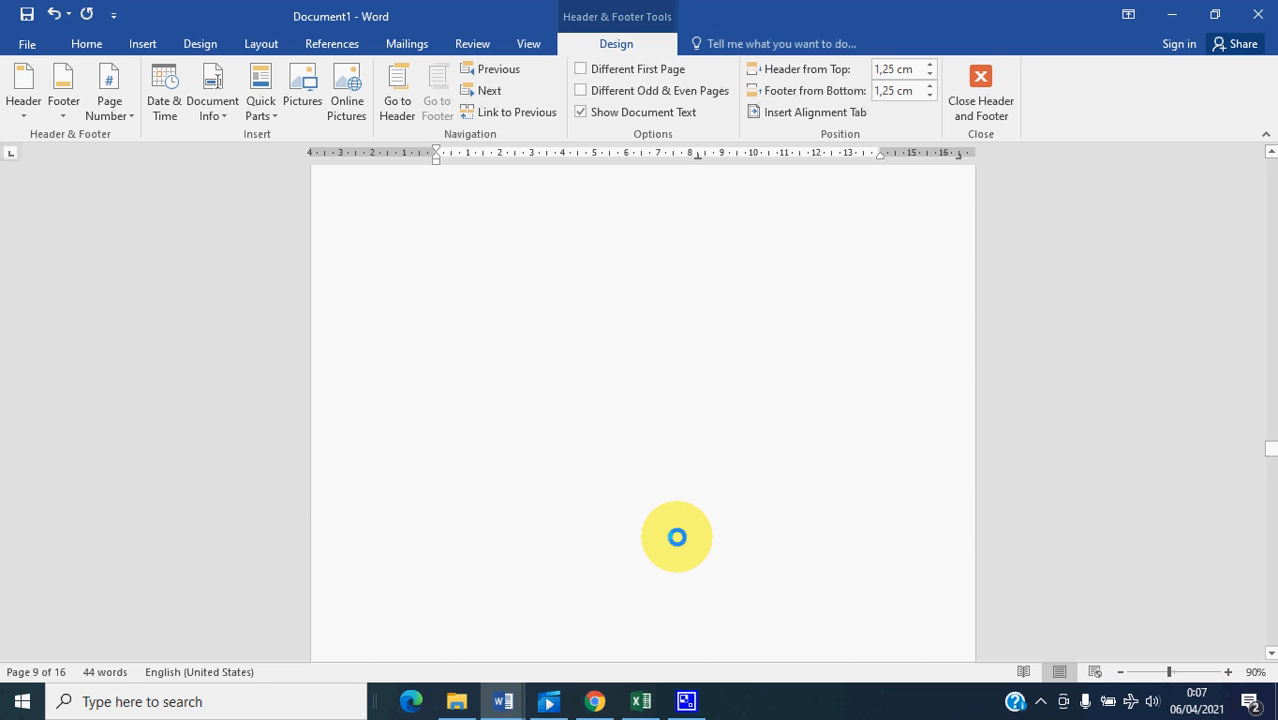
pyautogui.scroll(-8, 669, 484)
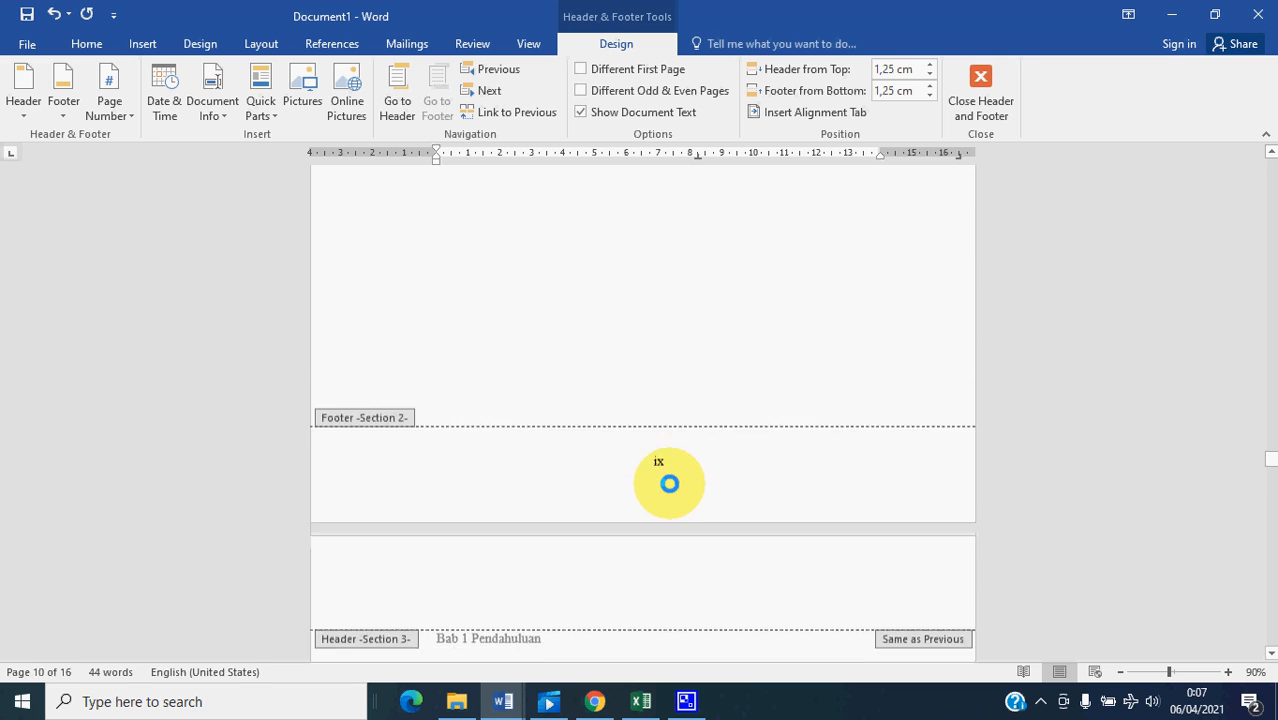
# - Turn off Link to Previous for section 3's footer on the "Bab 1 Pendahuluan" page
pyautogui.scroll(-6, 670, 489)
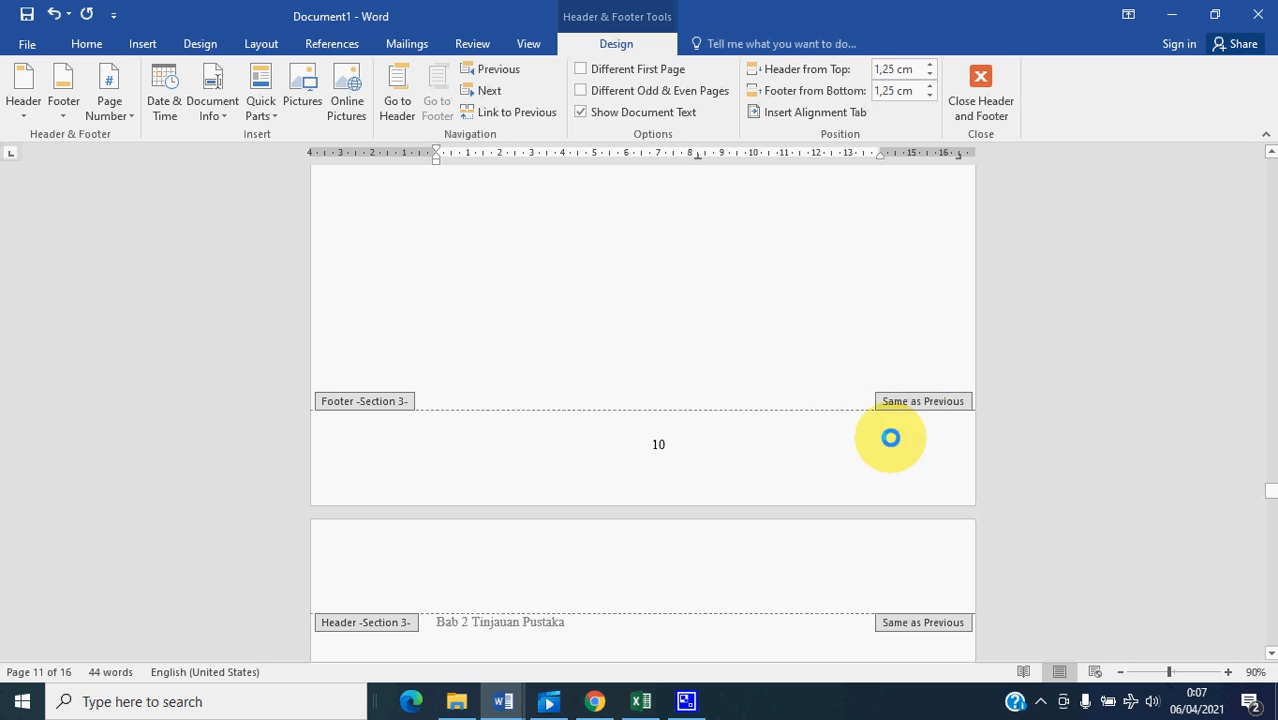
pyautogui.click(735, 449)
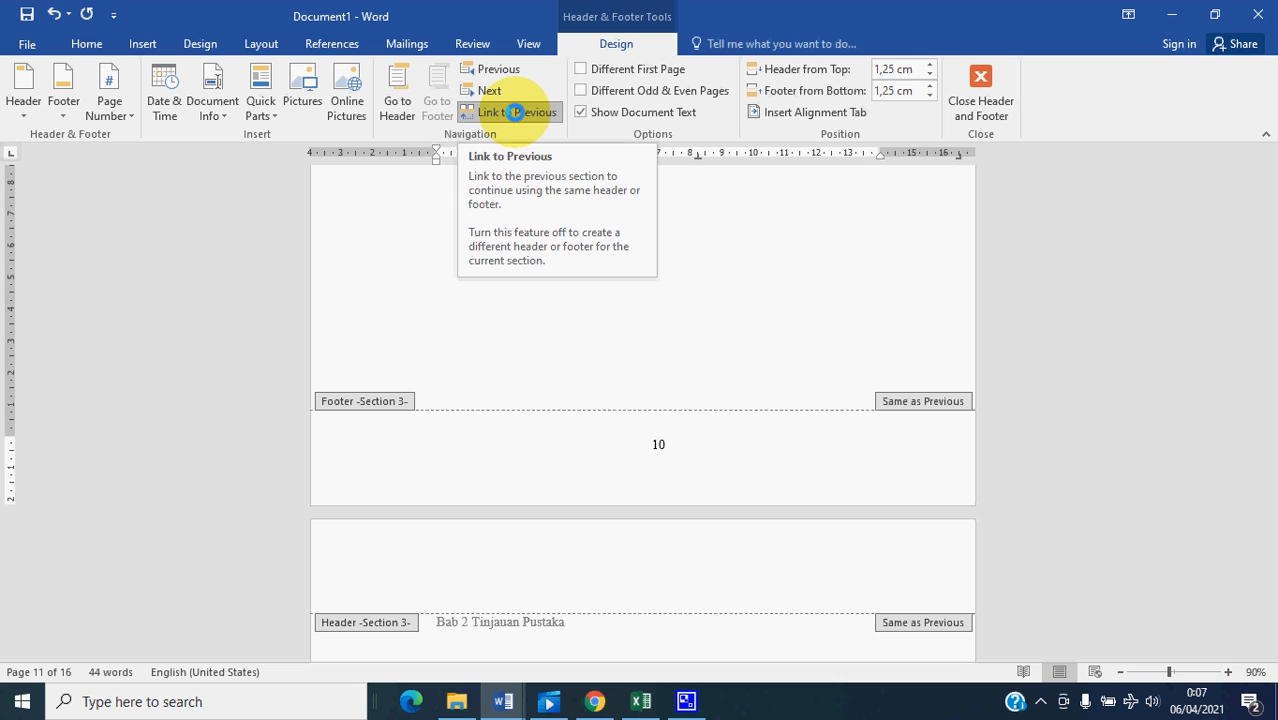
pyautogui.click(514, 112)
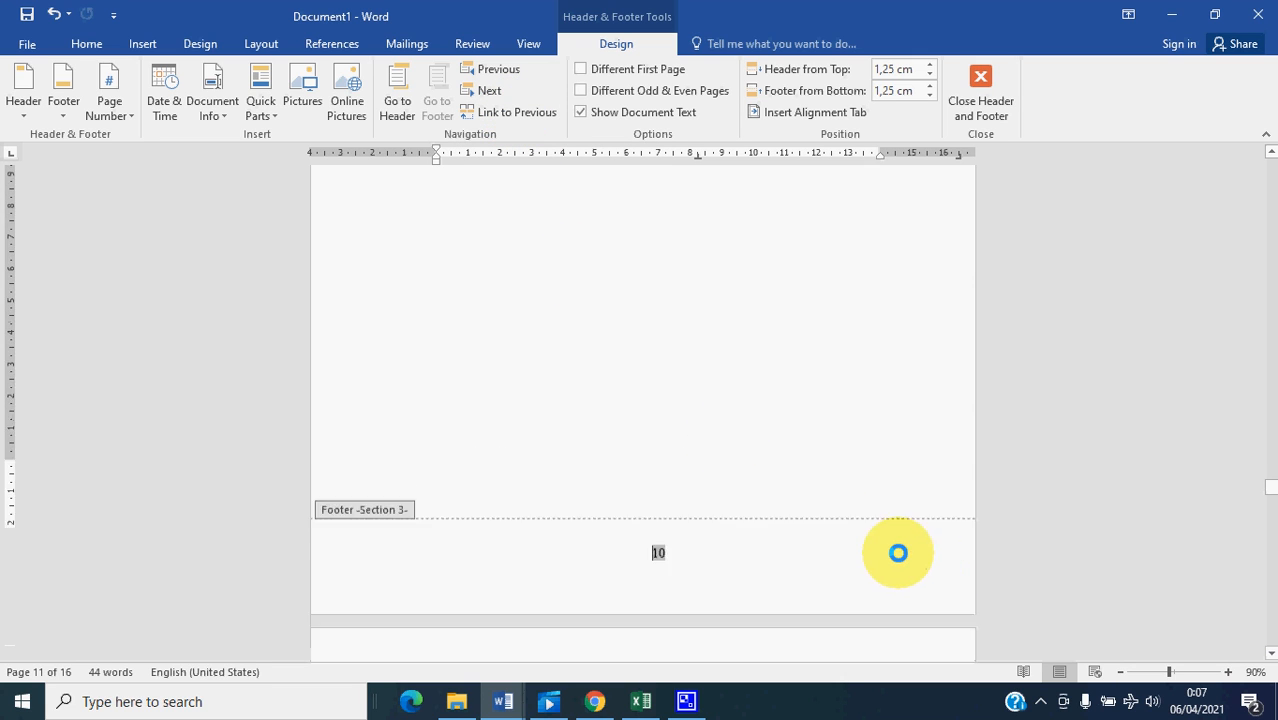
# - Set section 3's page numbering to start at 1 on the "Bab 1 Pendahuluan" page, keeping the 1, 2, 3 format
pyautogui.scroll(-10, 898, 553)
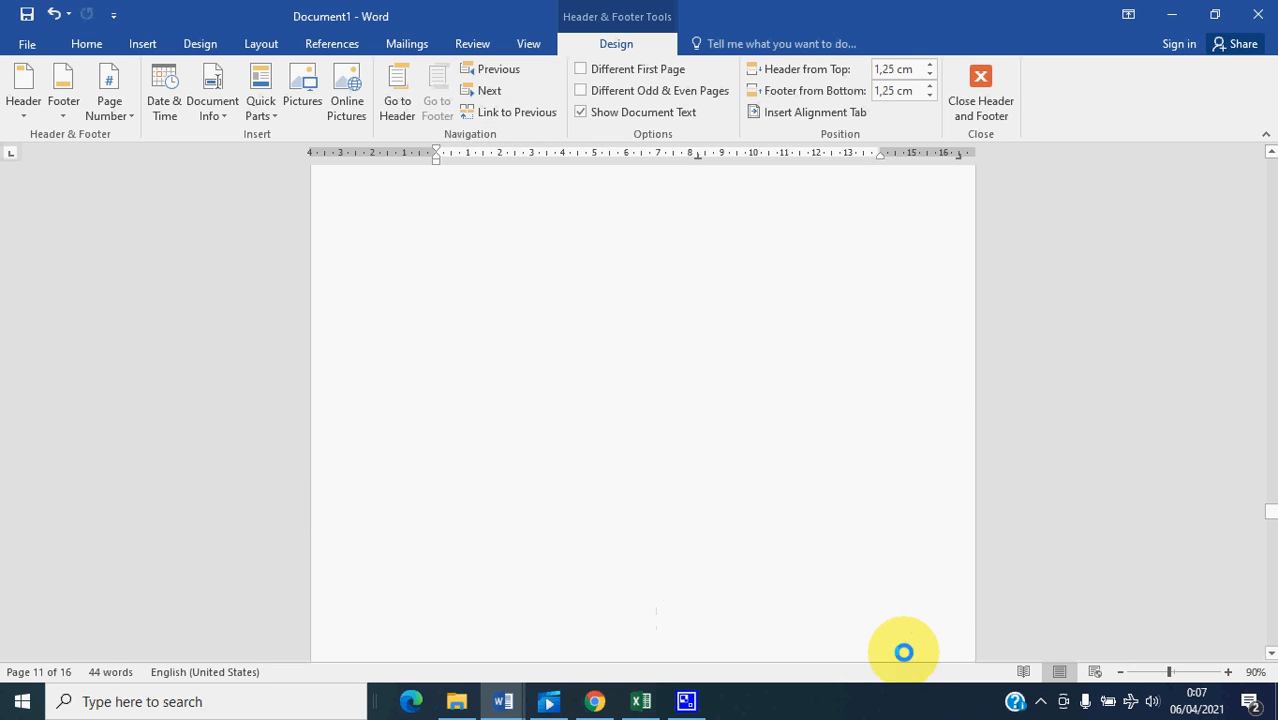
pyautogui.scroll(5, 664, 465)
pyautogui.scroll(8, 640, 377)
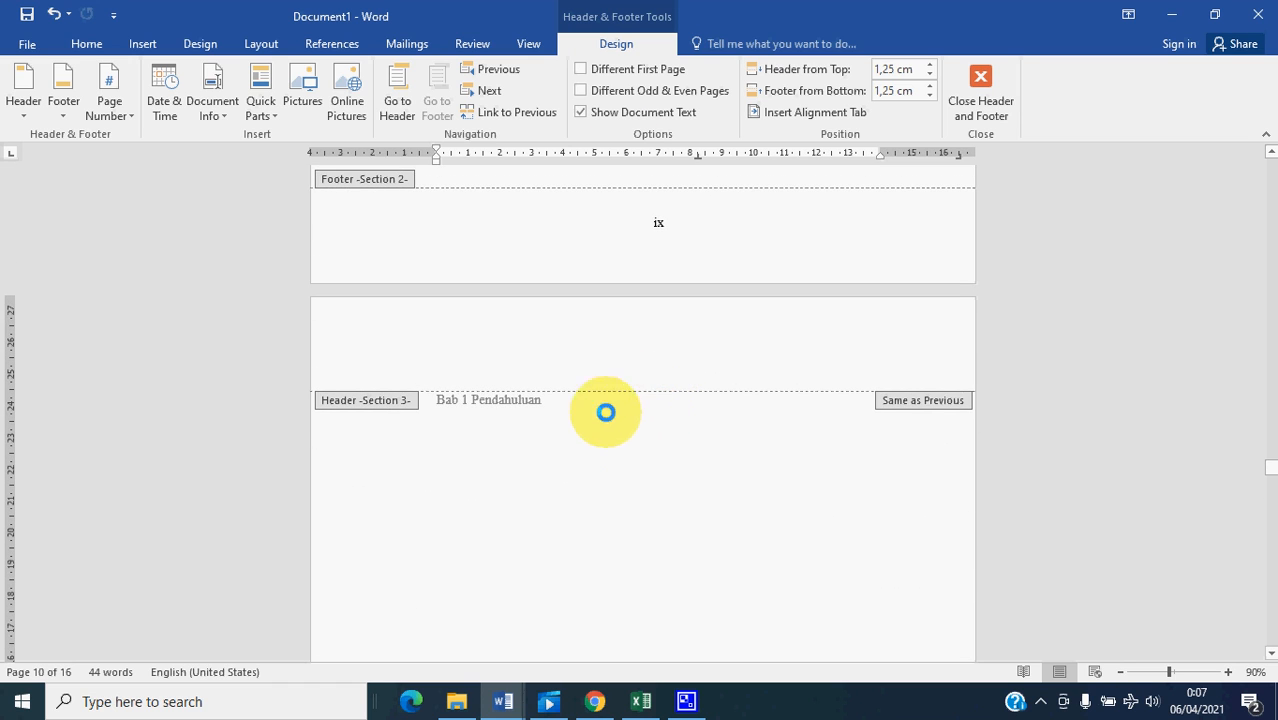
pyautogui.scroll(-12, 605, 412)
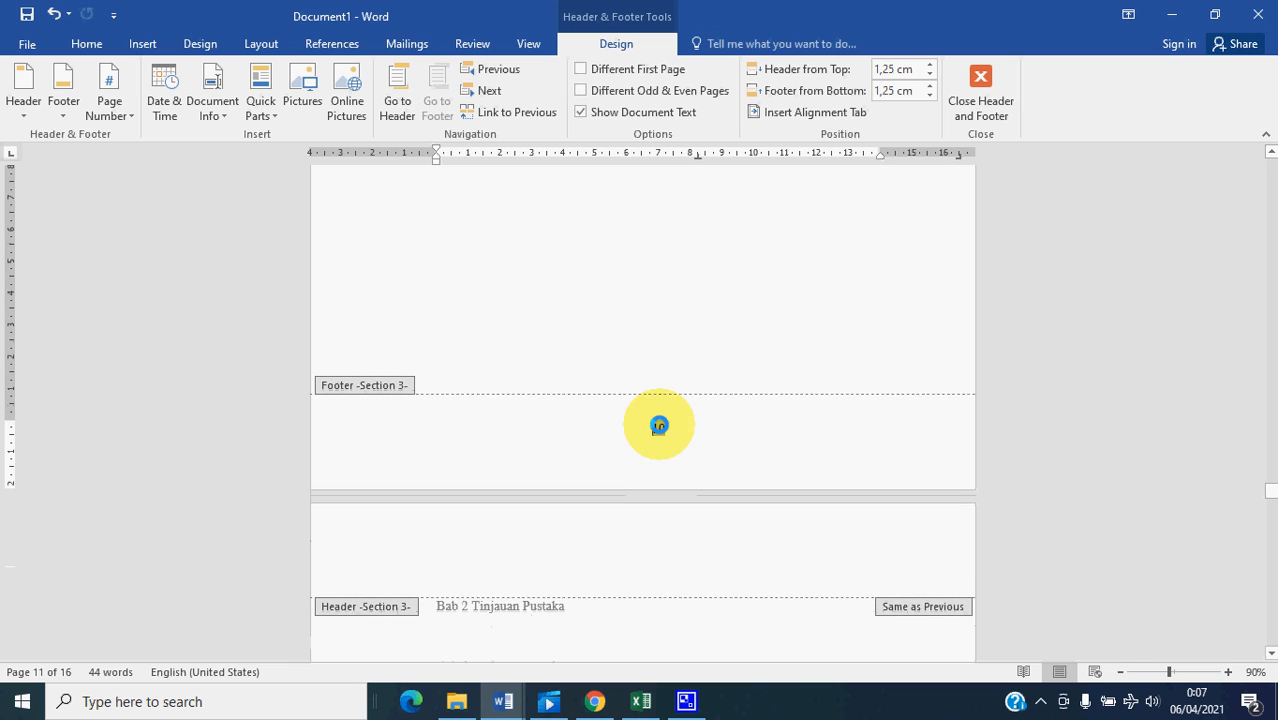
pyautogui.click(658, 429)
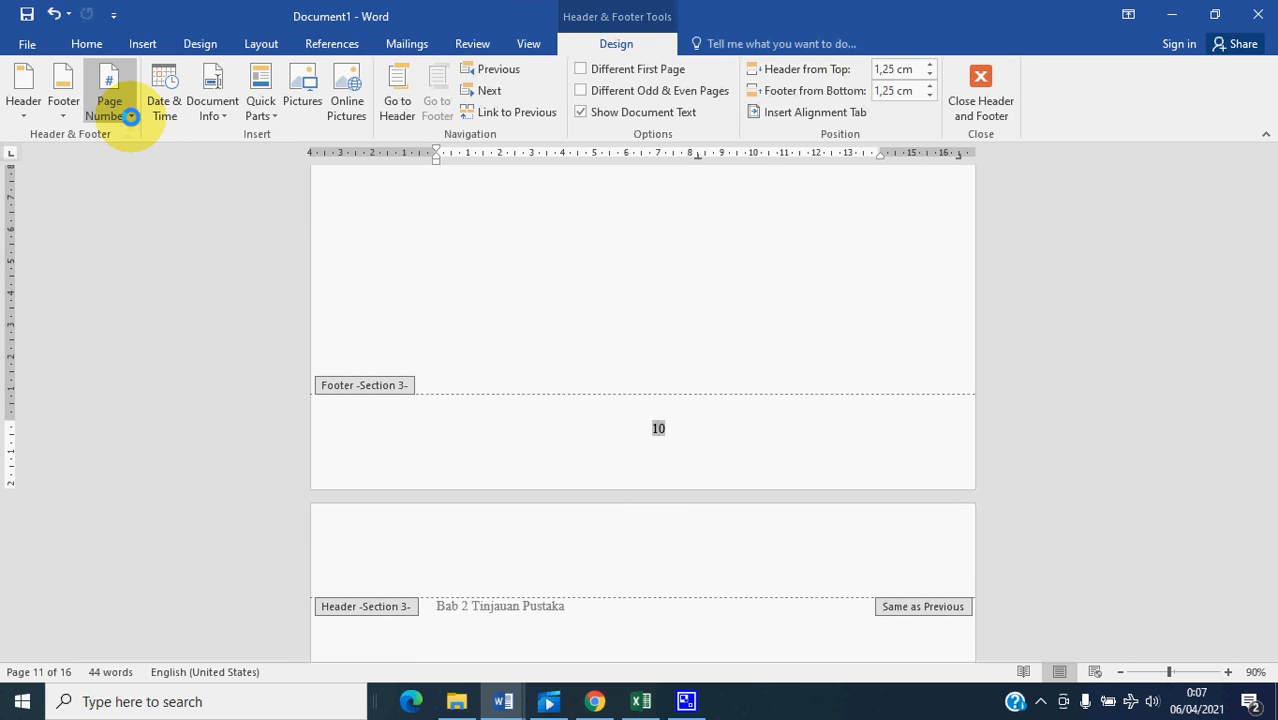
pyautogui.click(130, 116)
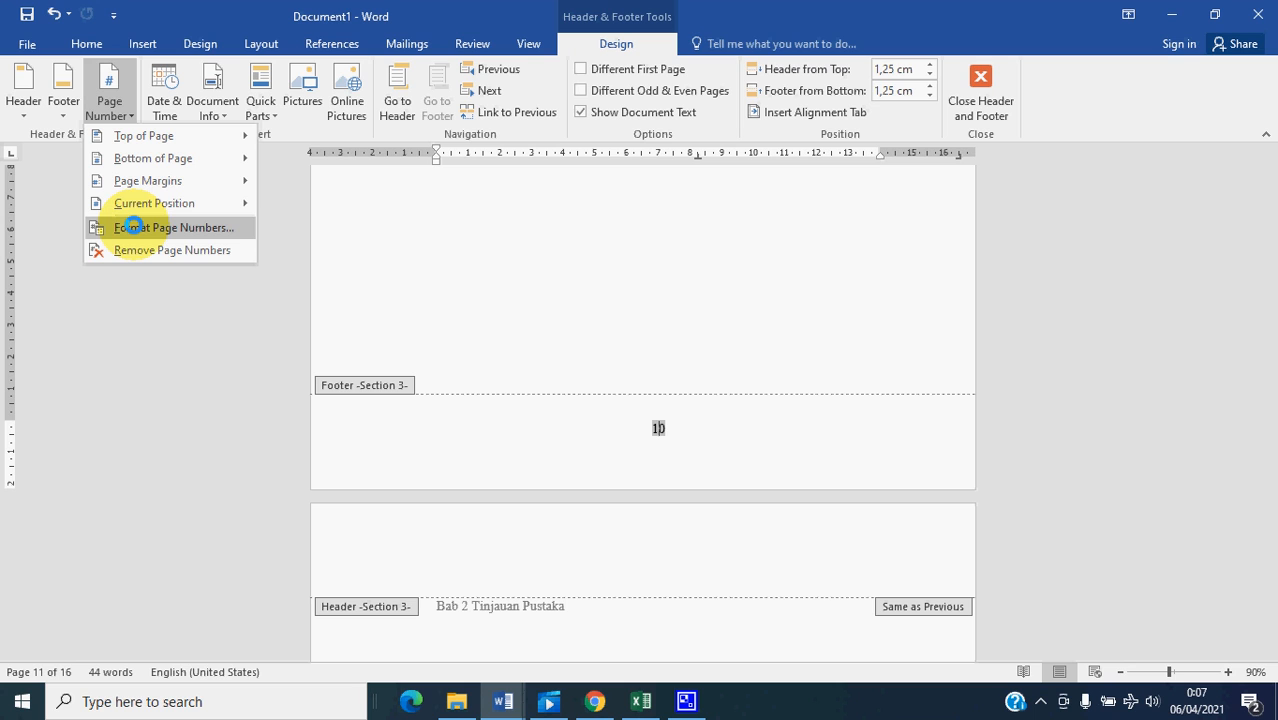
pyautogui.click(133, 227)
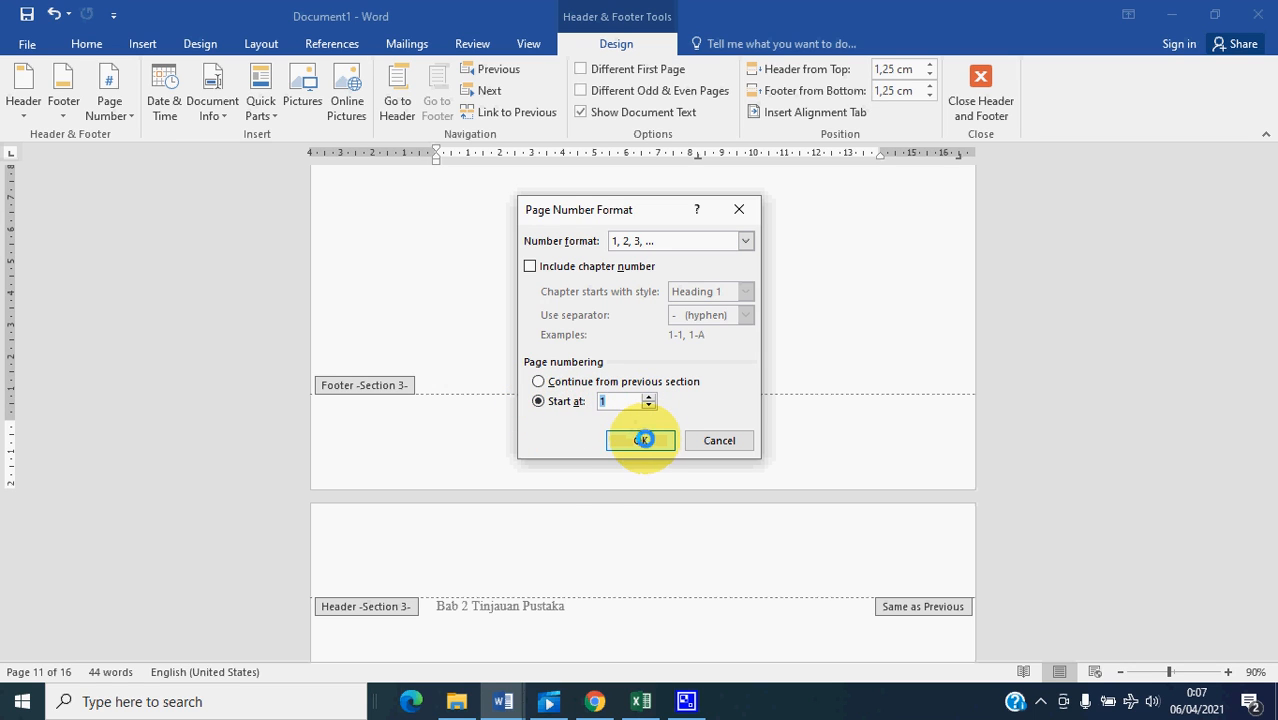
pyautogui.click(643, 440)
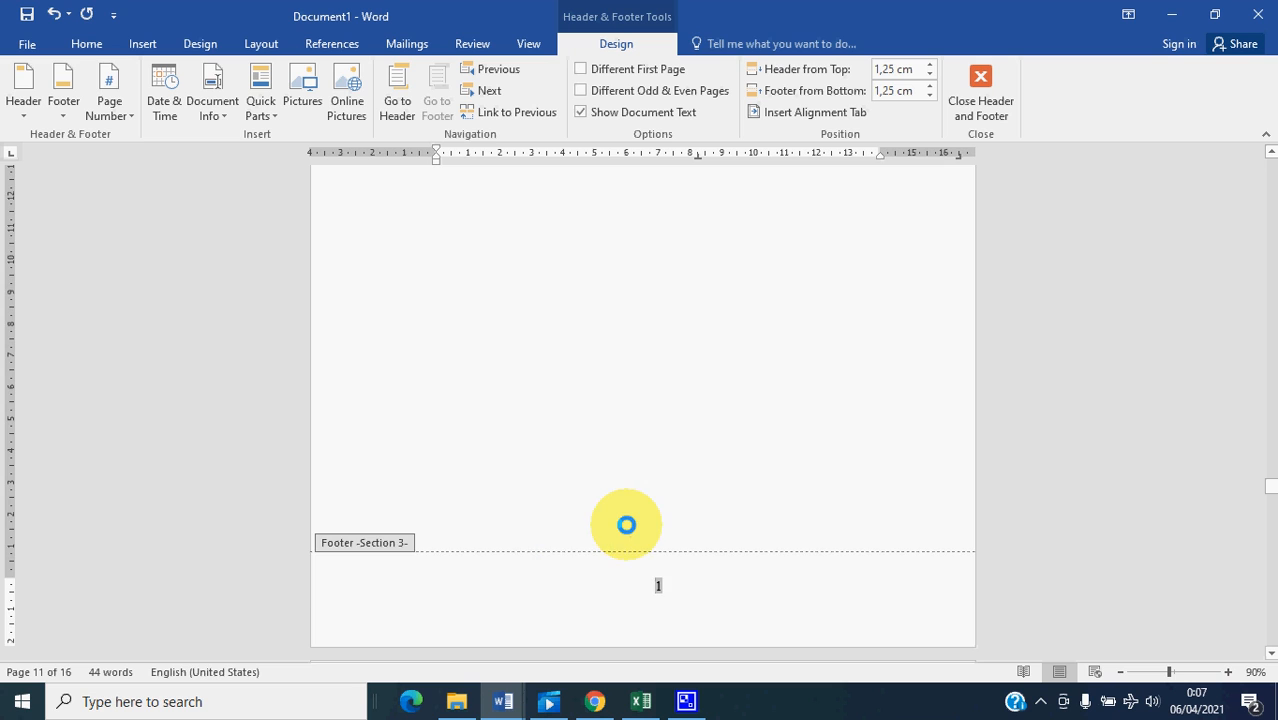
# - Check the footer page numbers from the last front-matter page through the section 3 chapters to the Daftar Pustaka page
pyautogui.scroll(7, 629, 527)
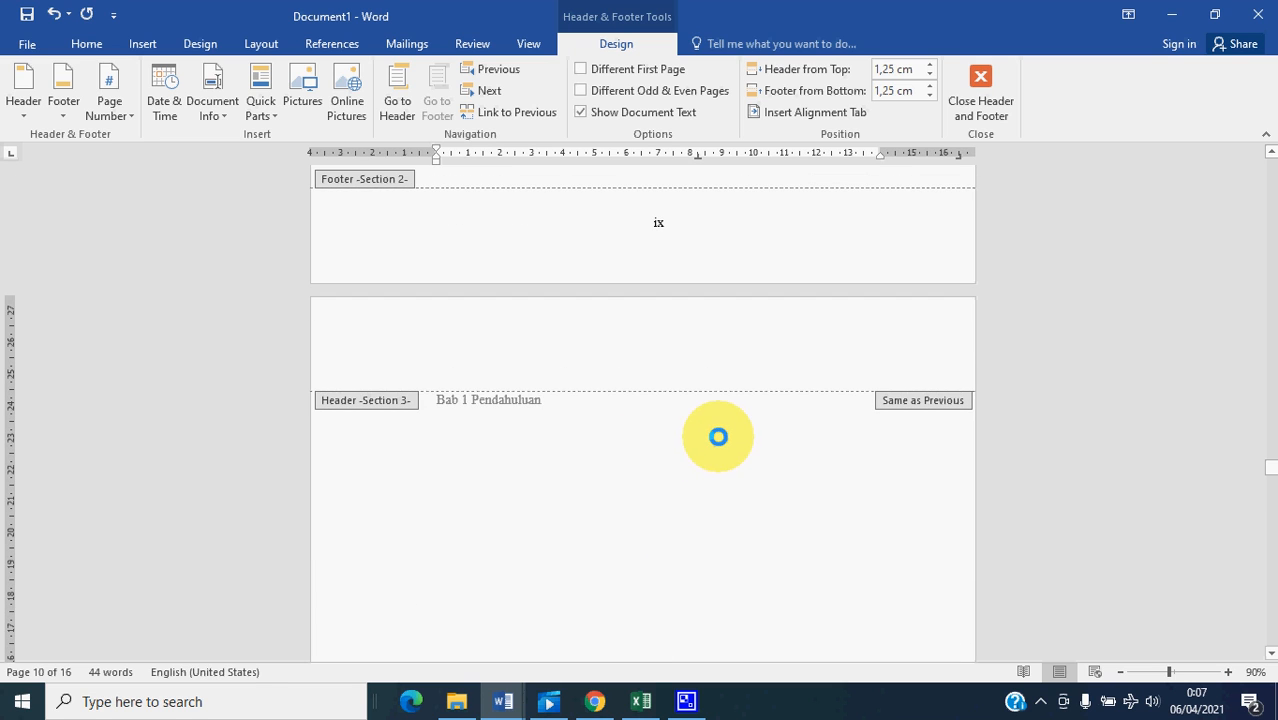
pyautogui.scroll(-4, 716, 438)
pyautogui.scroll(-8, 683, 580)
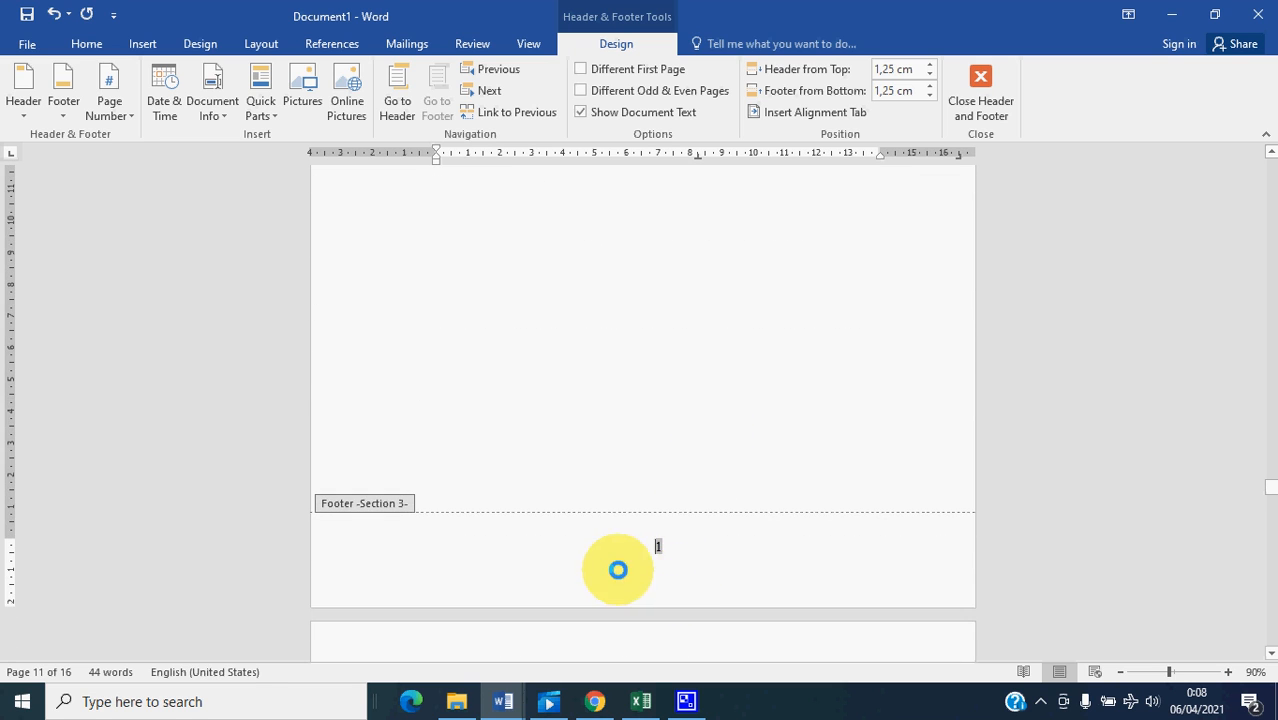
pyautogui.scroll(-8, 677, 548)
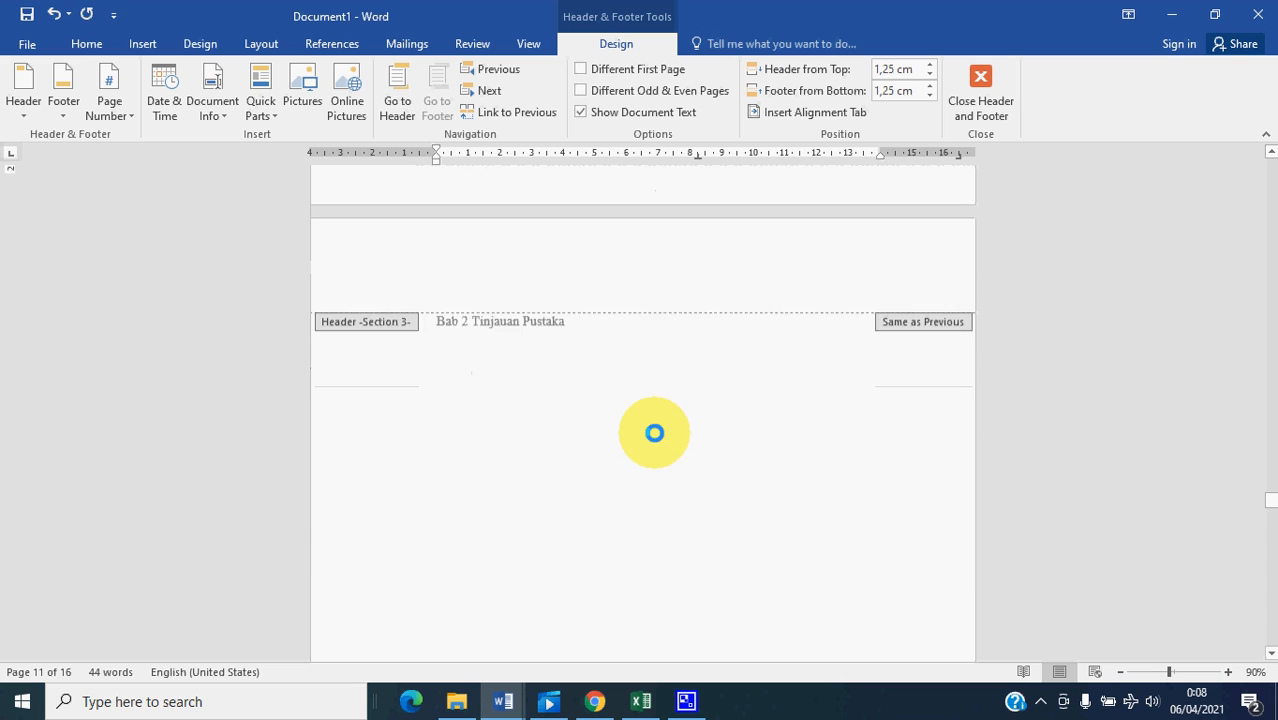
pyautogui.scroll(-8, 665, 461)
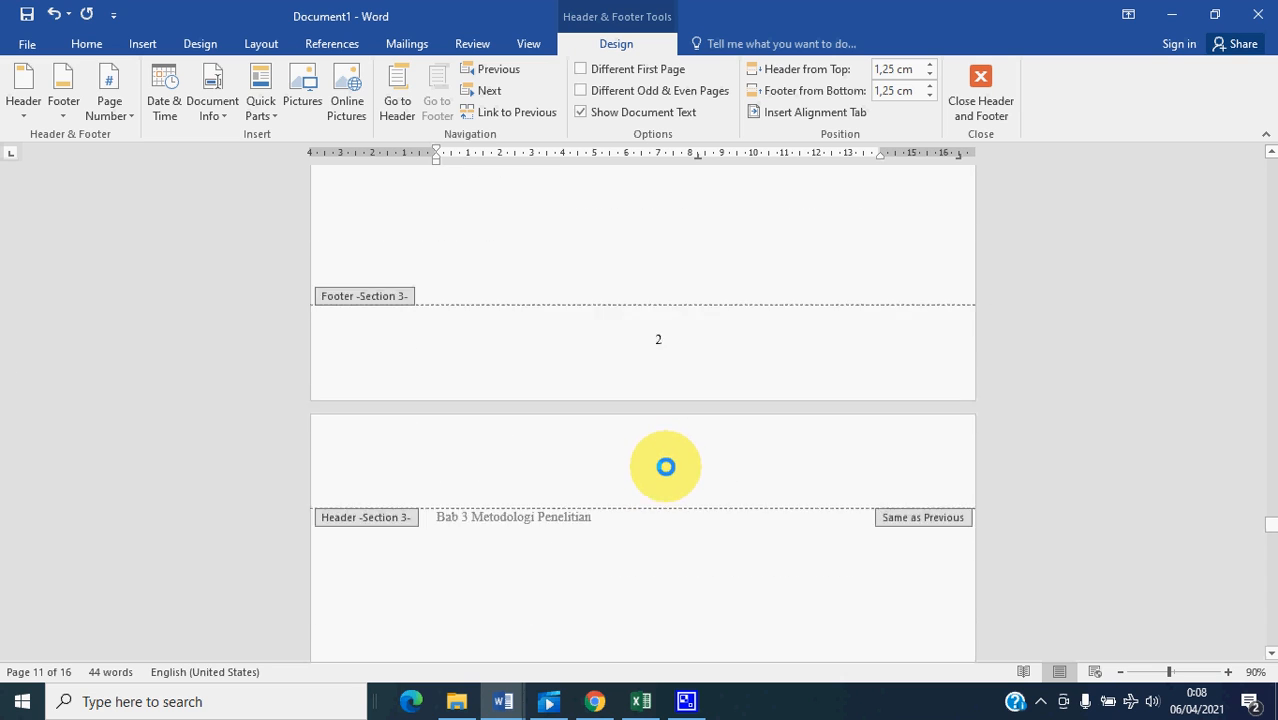
pyautogui.scroll(-8, 677, 504)
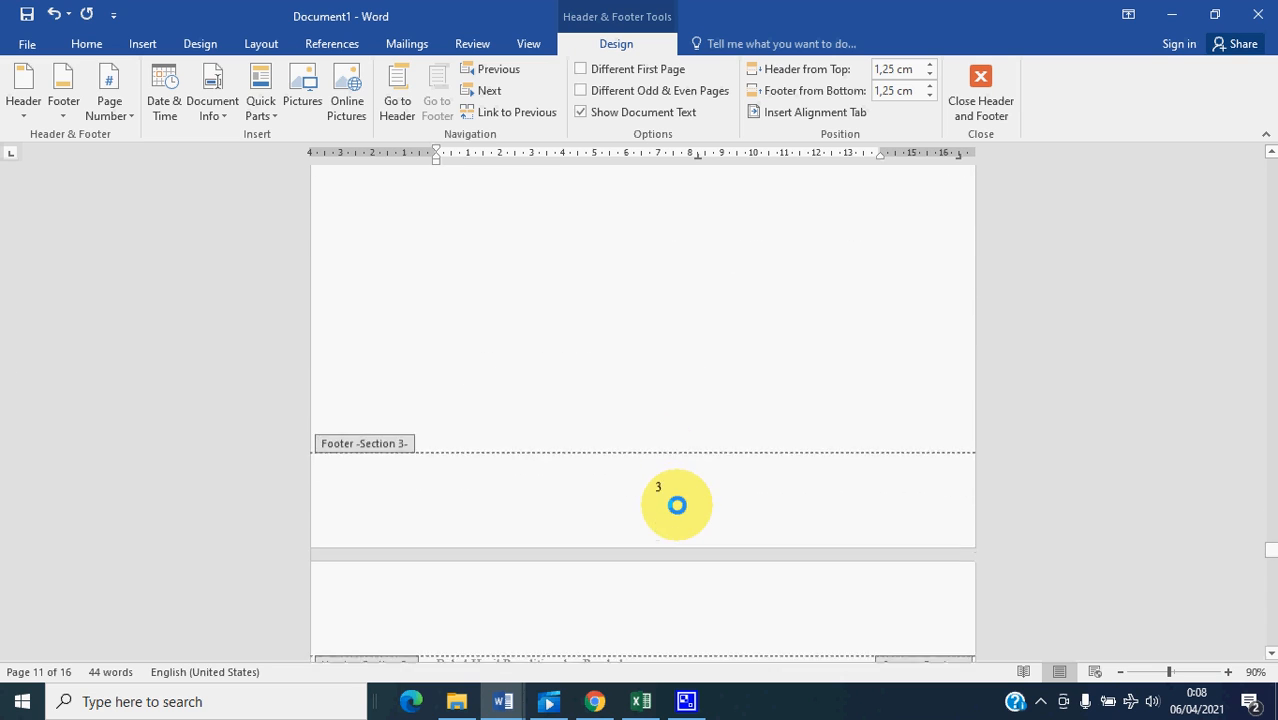
pyautogui.scroll(-8, 676, 502)
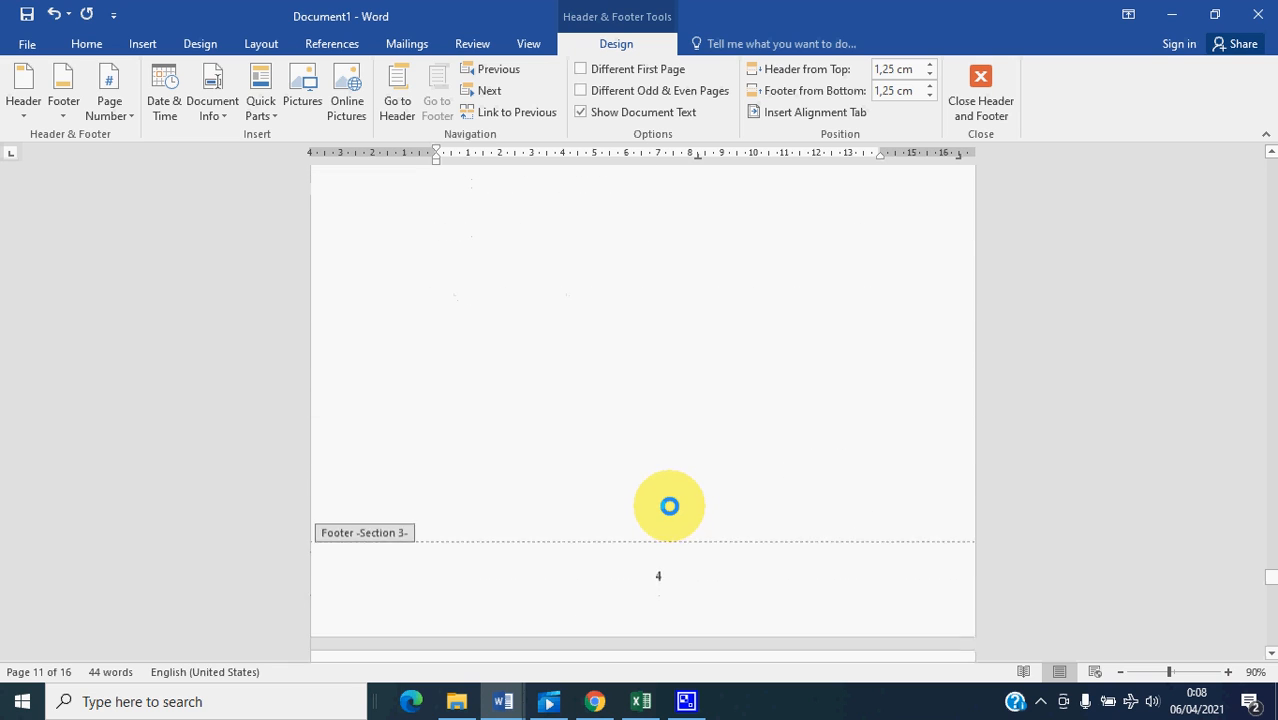
pyautogui.scroll(-8, 666, 461)
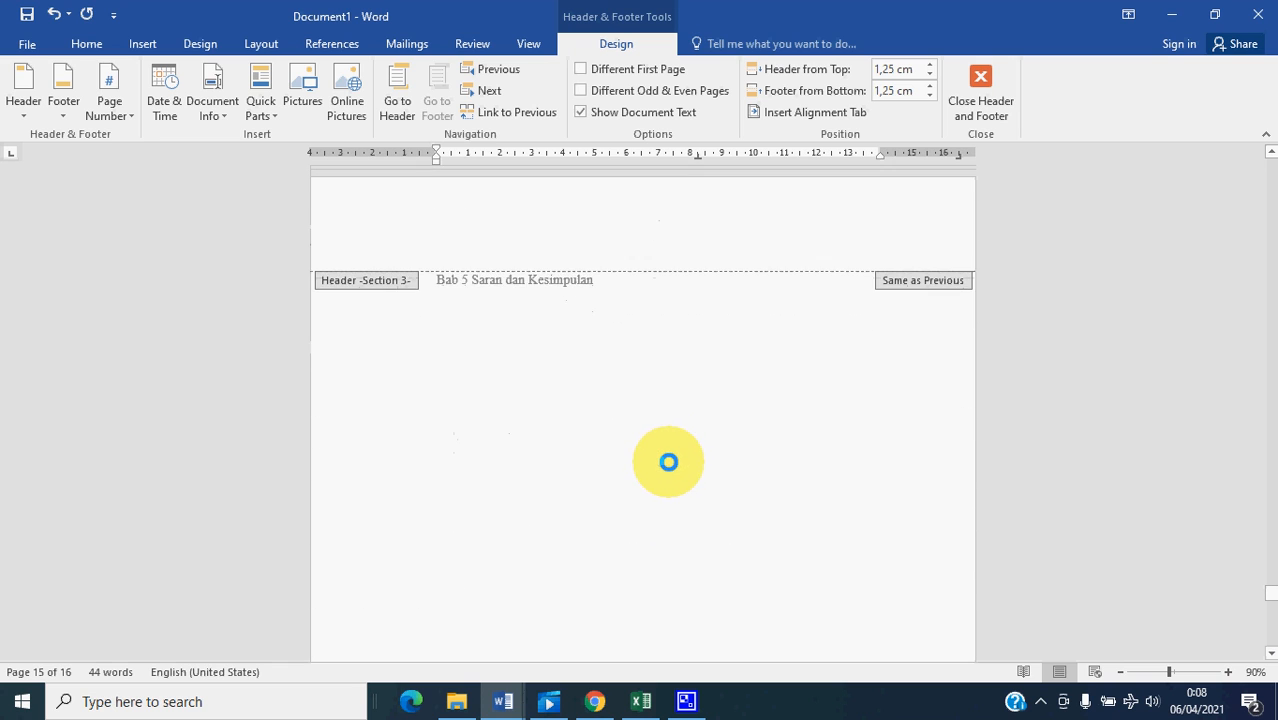
pyautogui.scroll(-8, 680, 540)
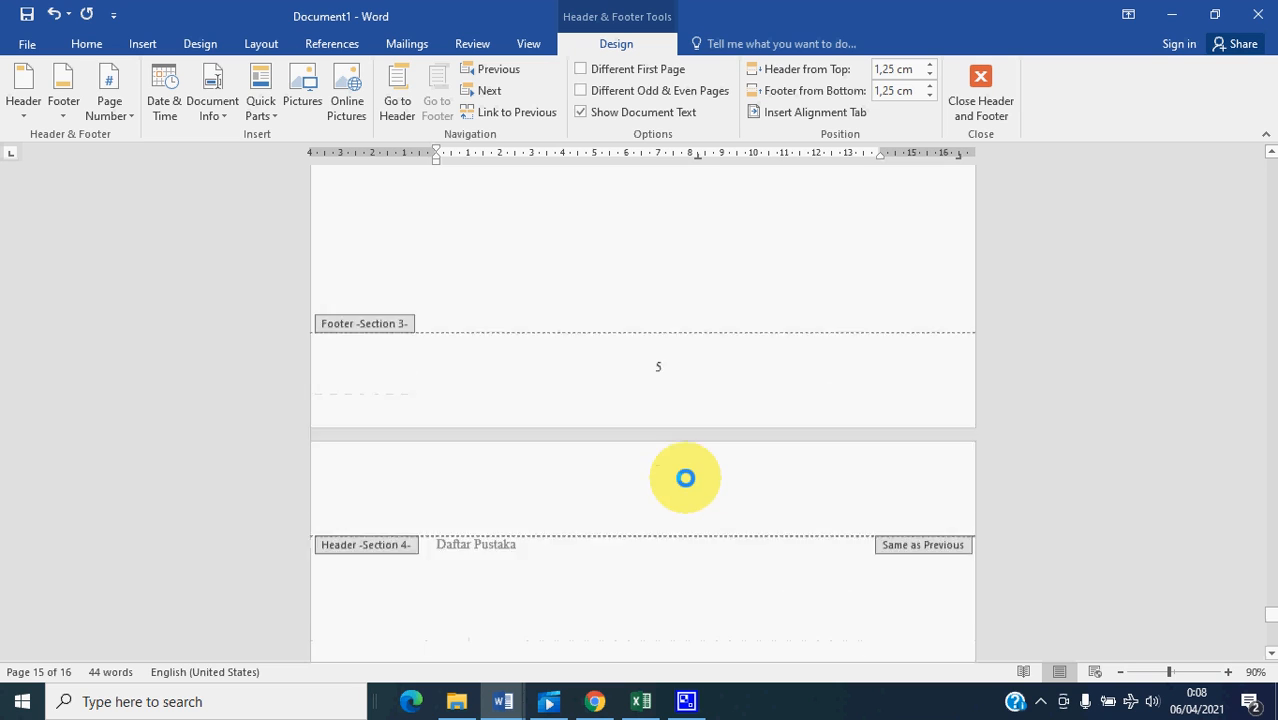
pyautogui.scroll(-5, 683, 476)
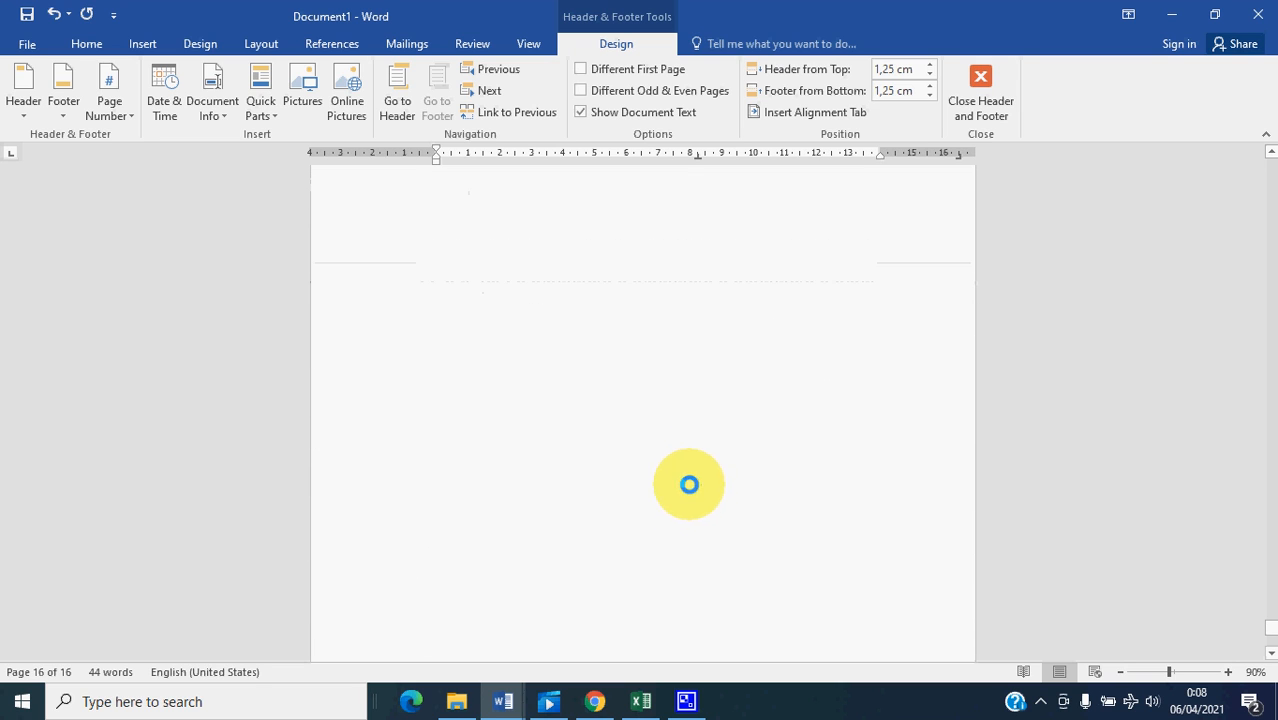
pyautogui.scroll(-3, 688, 559)
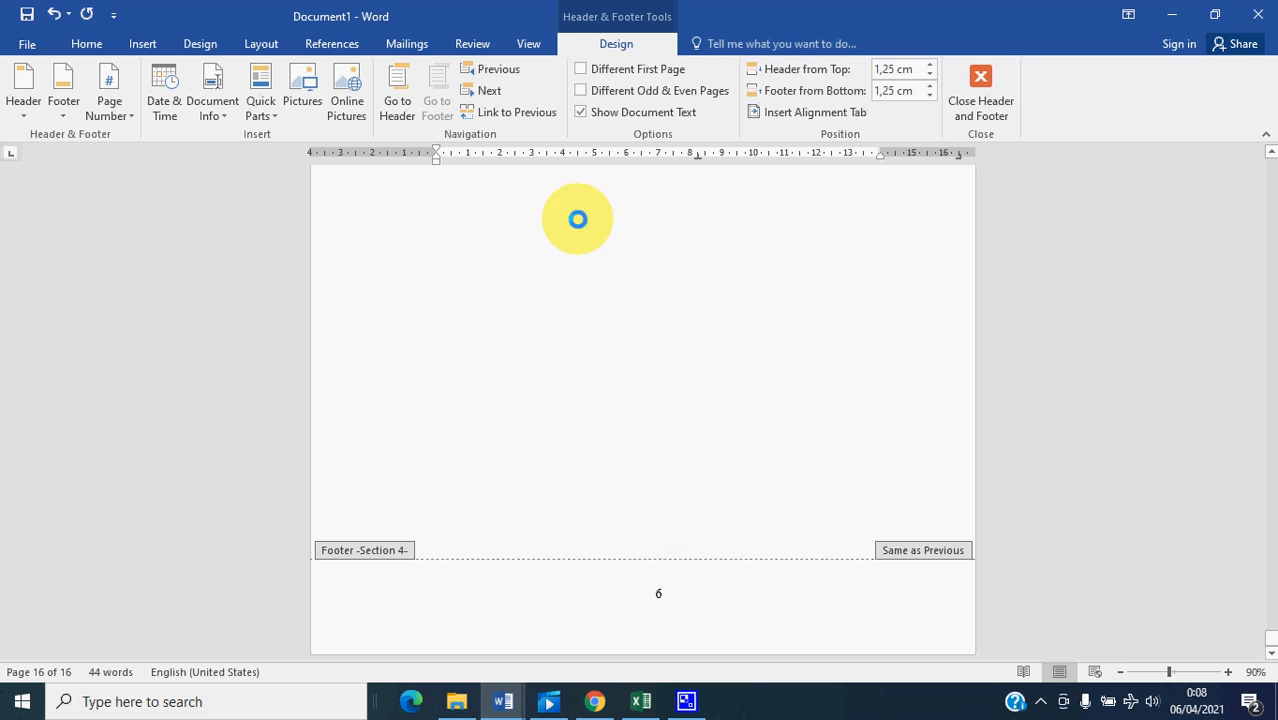
# - Turn off Link to Previous for section 4's footer on the Daftar Pustaka page and remove its page number
pyautogui.click(694, 589)
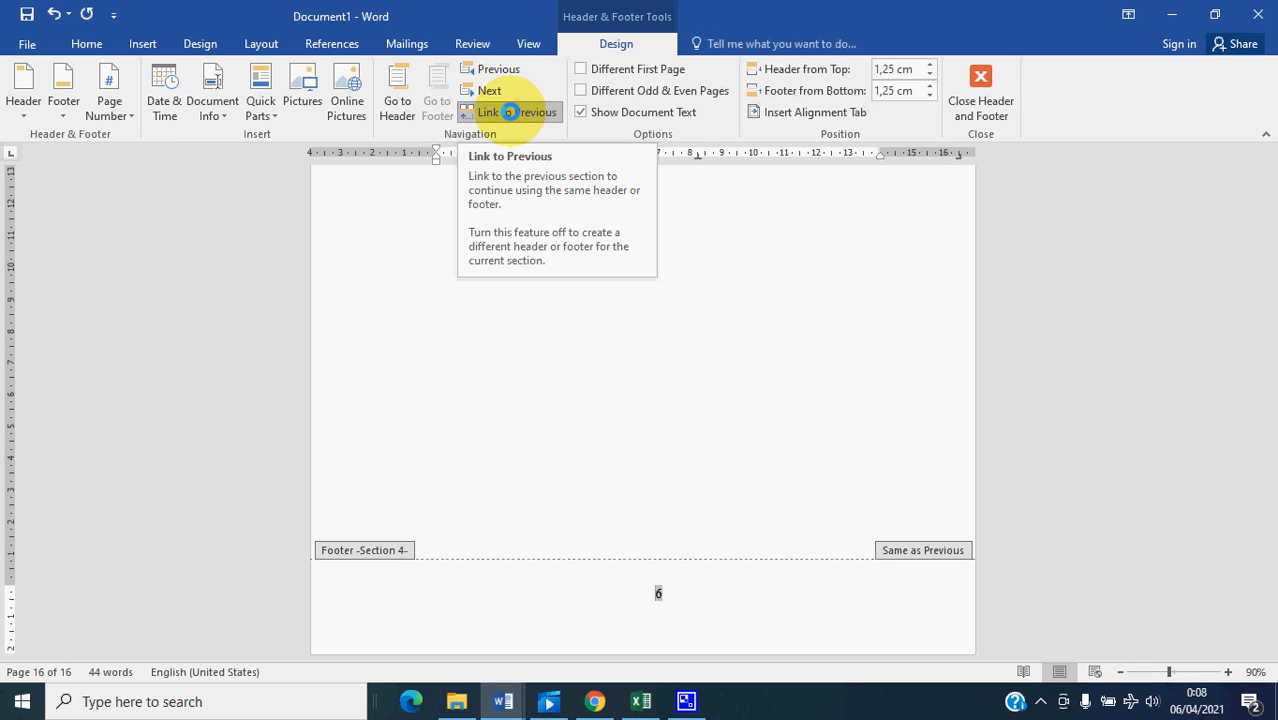
pyautogui.click(510, 112)
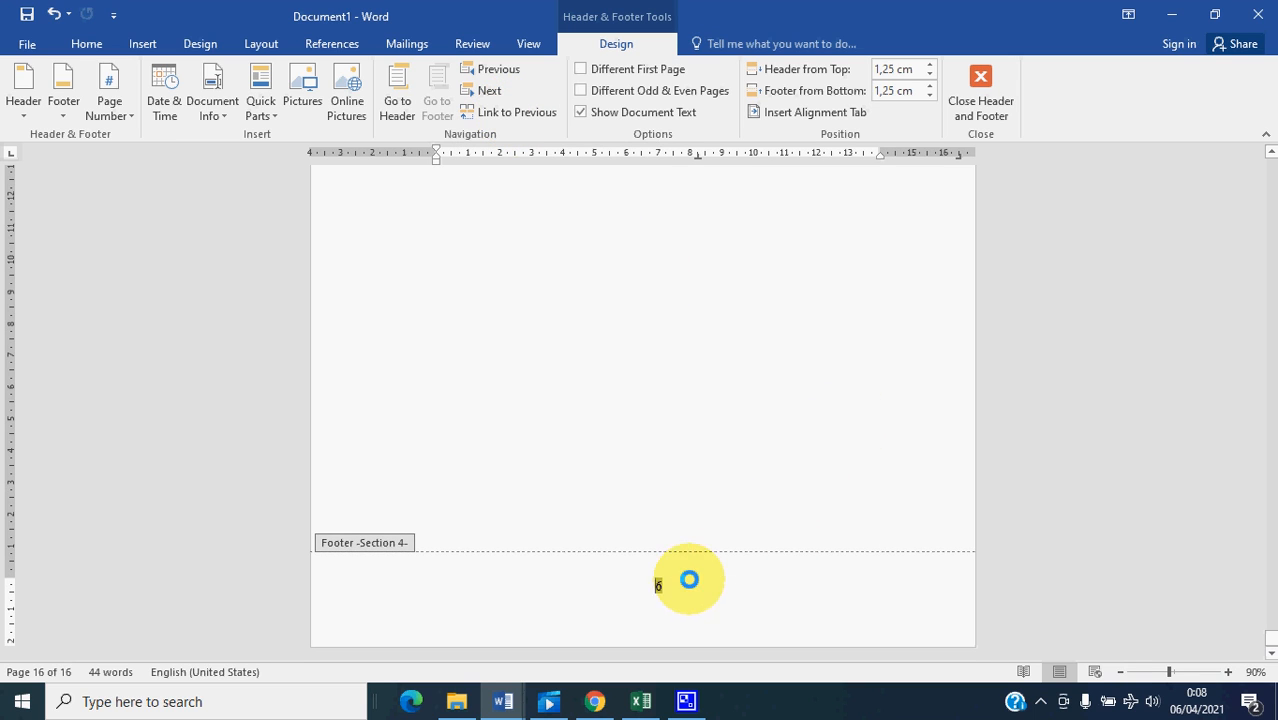
pyautogui.click(131, 117)
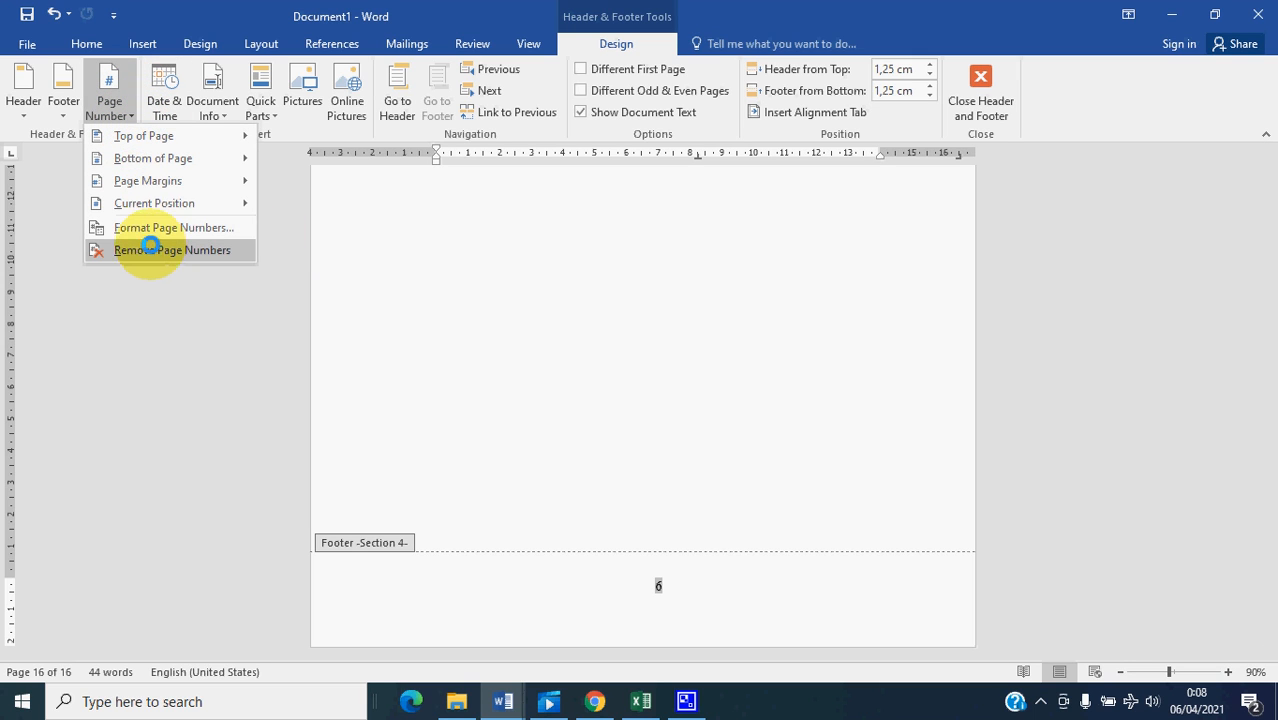
pyautogui.click(153, 250)
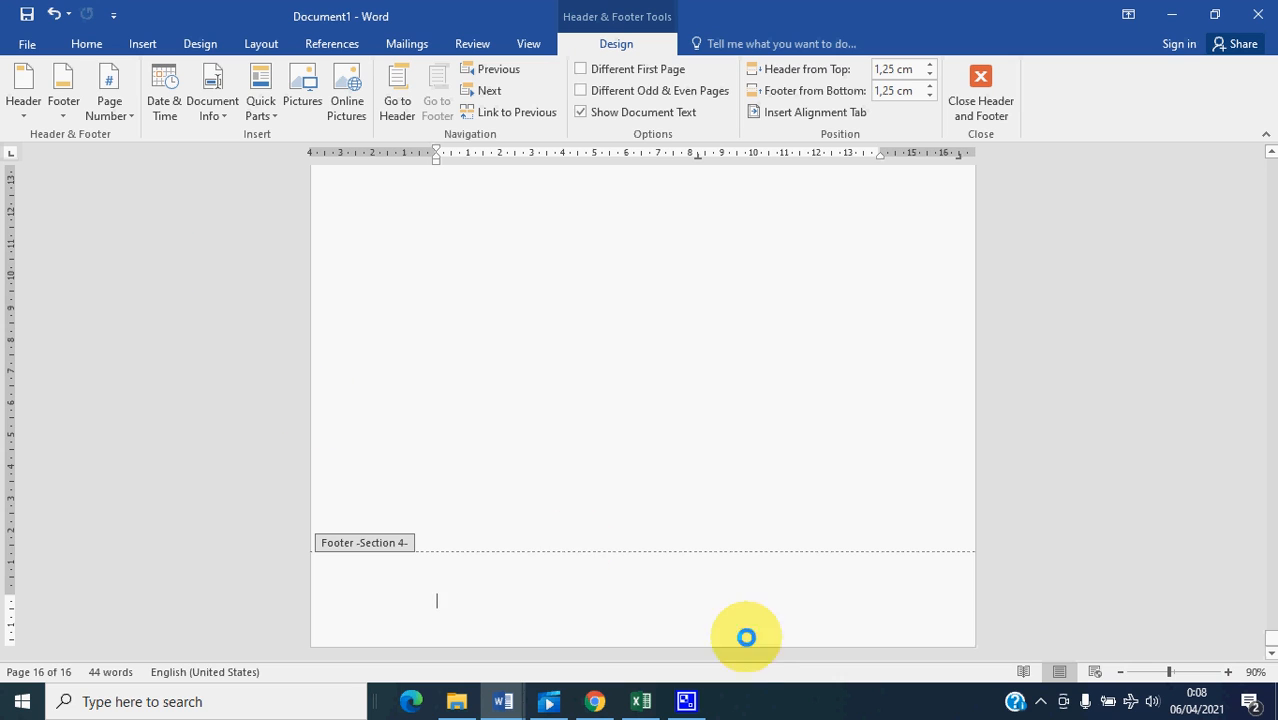
# - Compare the Daftar Pustaka footer with the section 3 footers, going back through the chapters towards Bab 1 Pendahuluan
pyautogui.scroll(2, 722, 466)
pyautogui.scroll(-2, 720, 475)
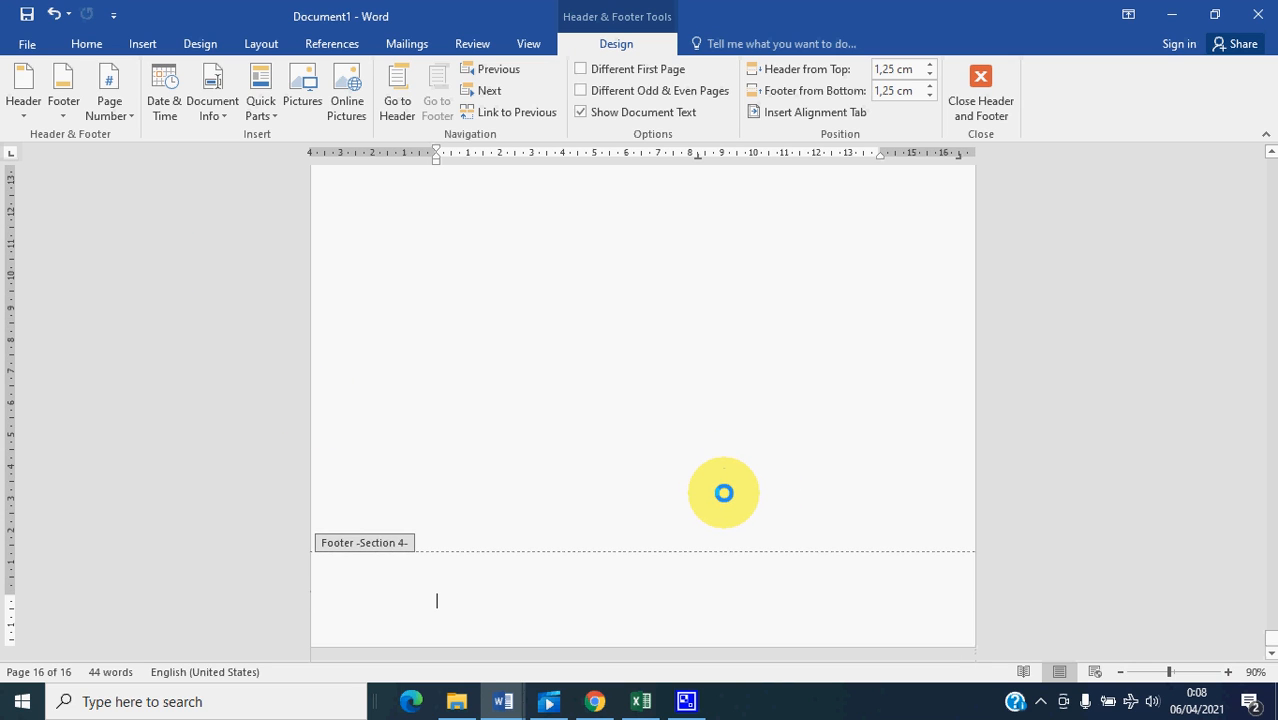
pyautogui.scroll(3, 723, 492)
pyautogui.scroll(3, 721, 503)
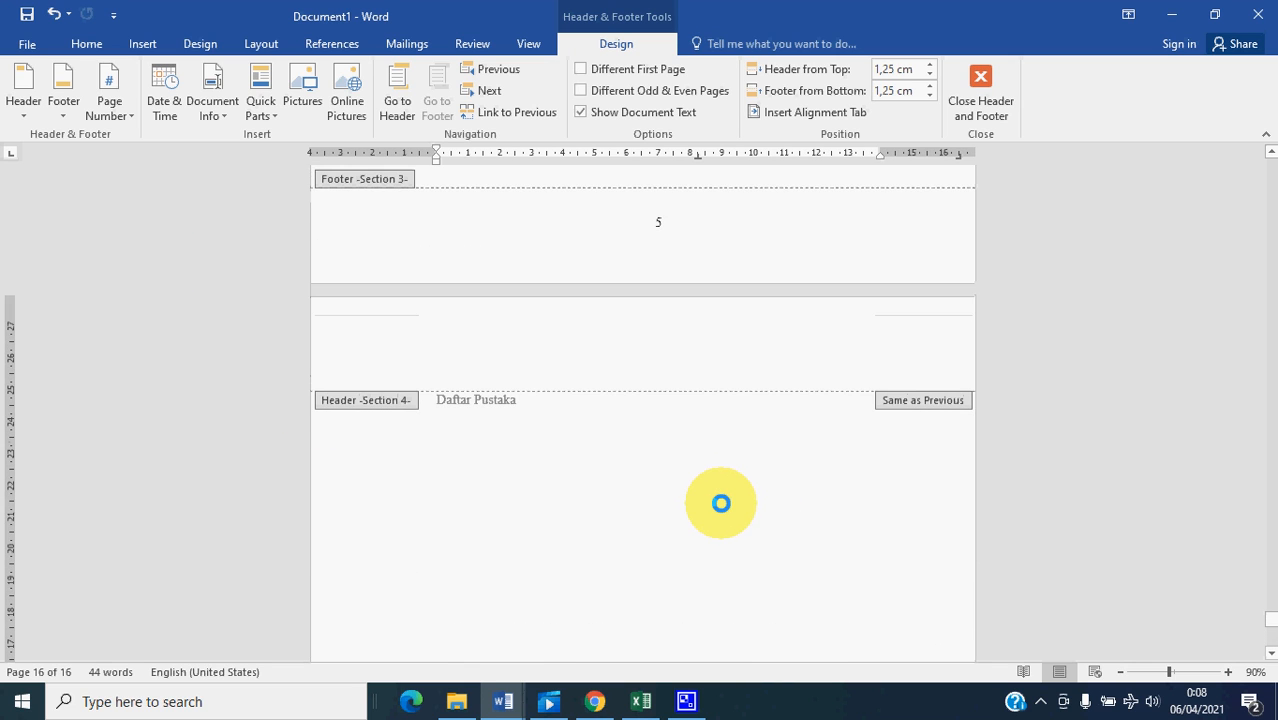
pyautogui.scroll(6, 721, 503)
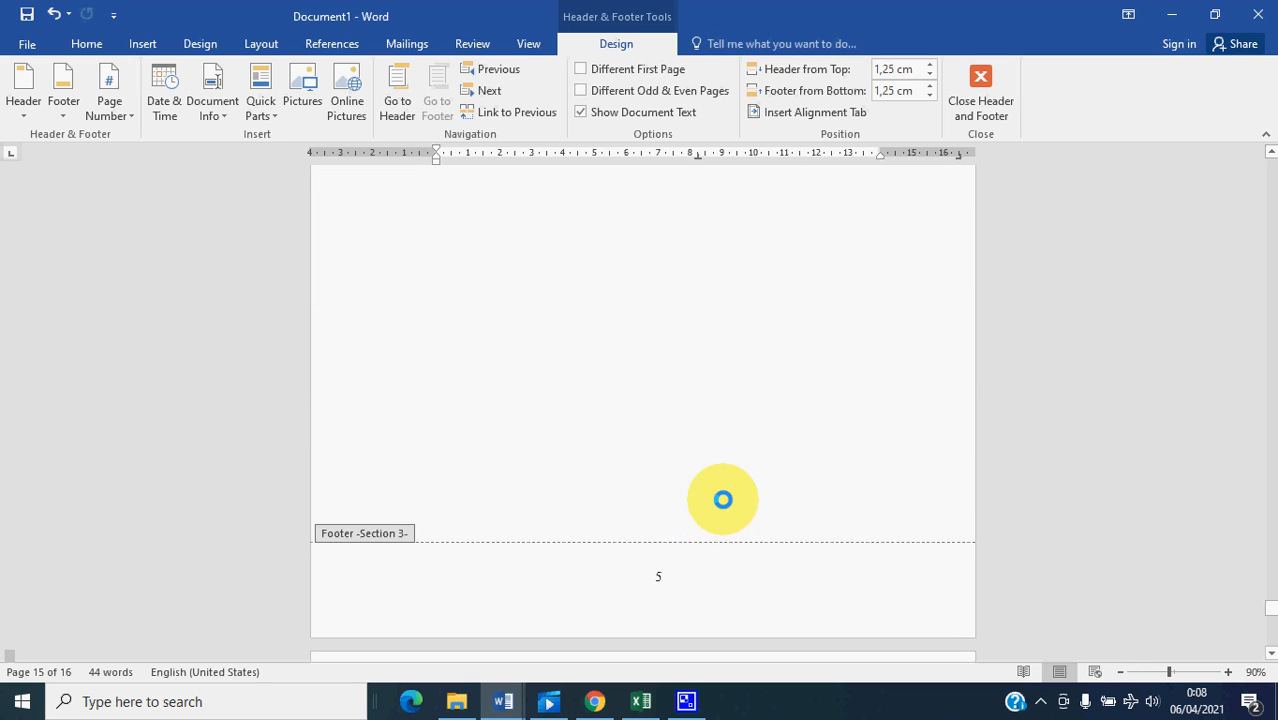
pyautogui.scroll(-5, 722, 499)
pyautogui.scroll(1, 713, 556)
pyautogui.scroll(-3, 725, 542)
pyautogui.scroll(19, 695, 480)
pyautogui.scroll(19, 699, 524)
pyautogui.scroll(19, 699, 524)
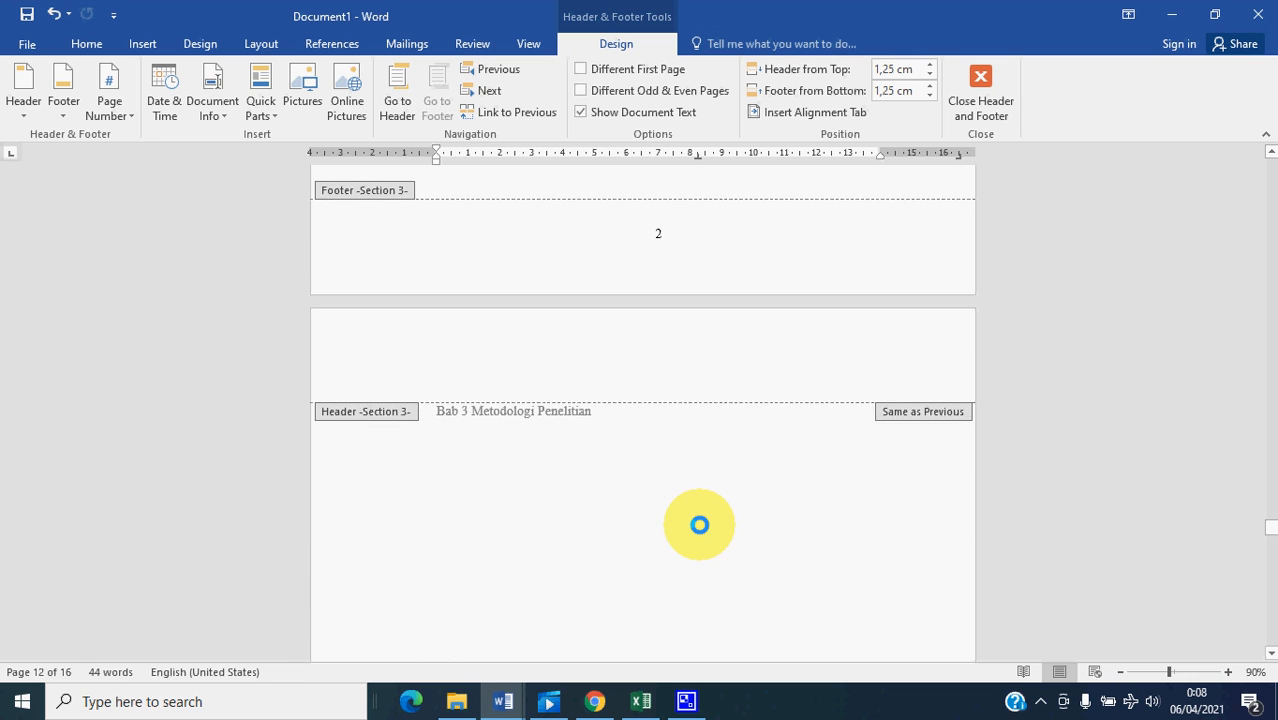
pyautogui.scroll(19, 699, 524)
pyautogui.scroll(10, 699, 524)
pyautogui.scroll(5, 699, 524)
# - Leave footer editing and add blank lines after "Bab 1 Pendahuluan" until "Bab 2 Tinjauan Pustaka" starts two pages further down
pyautogui.doubleClick(655, 434)
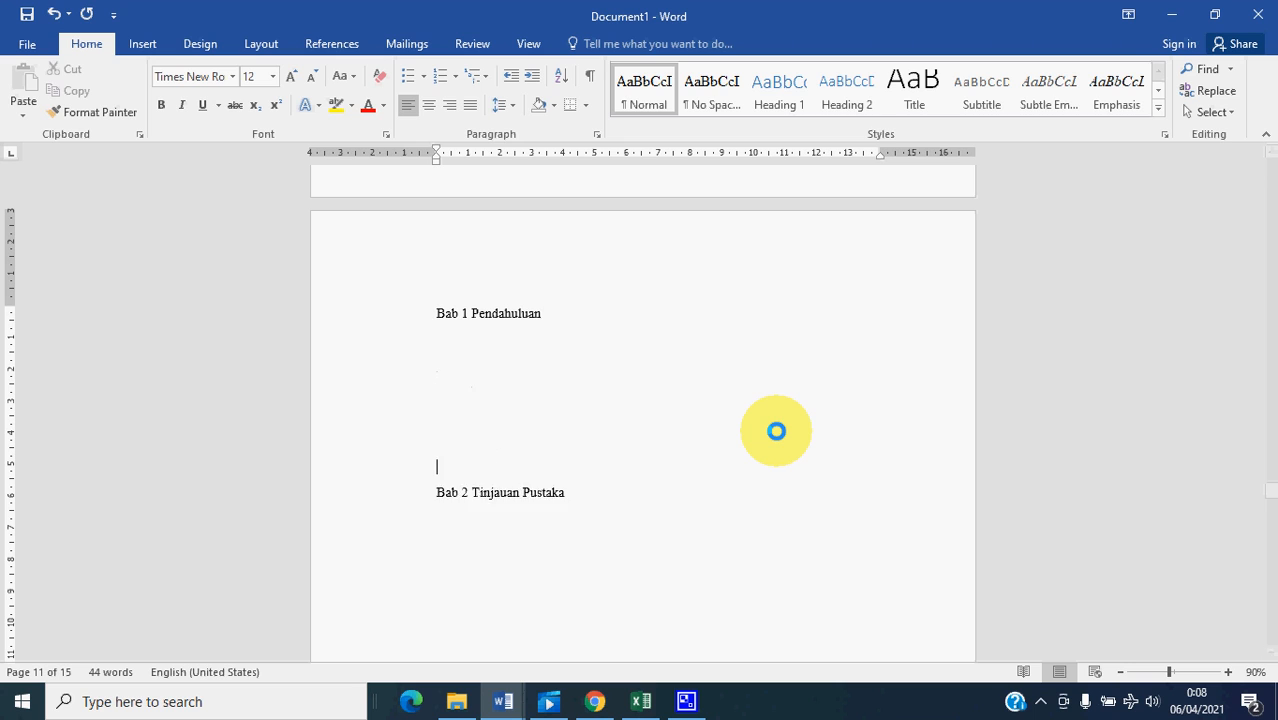
pyautogui.press('Return')
pyautogui.press('Return')
pyautogui.press('Return')
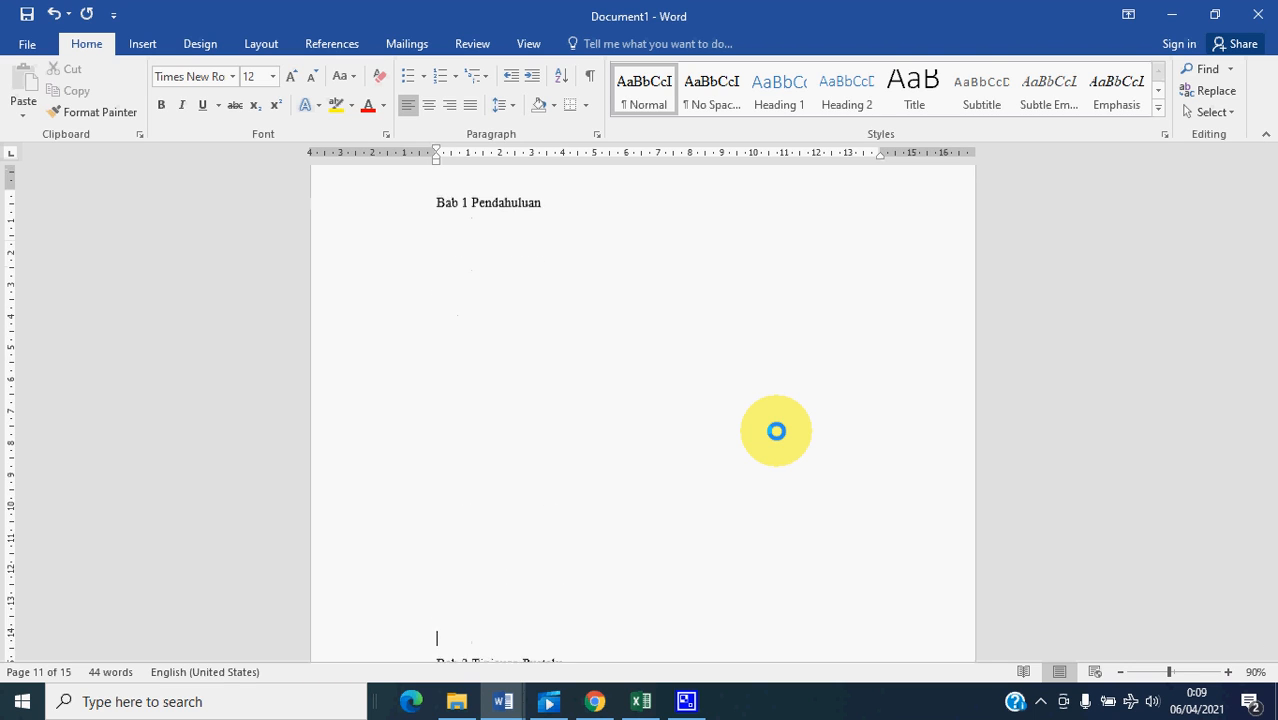
pyautogui.press('Return')
pyautogui.press('Return')
pyautogui.press('Return')
pyautogui.press('Return')
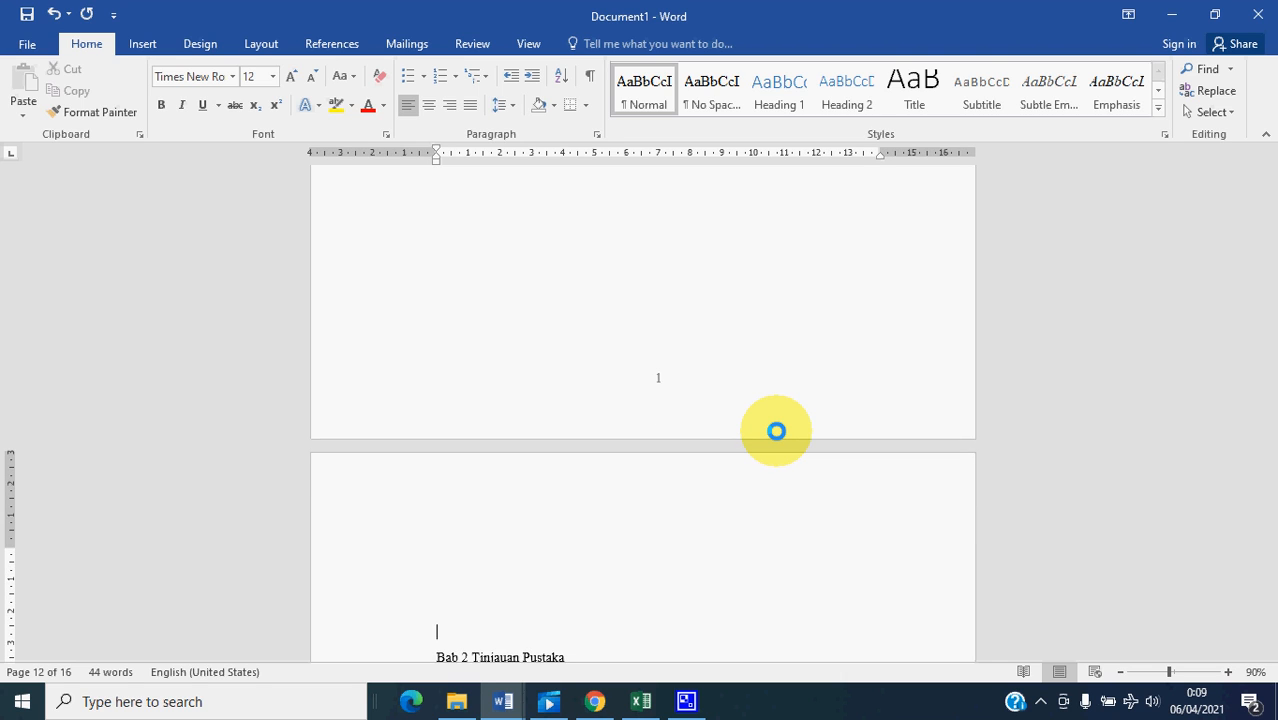
pyautogui.press('Return')
pyautogui.press('Return')
pyautogui.press('Return')
pyautogui.press('Return')
pyautogui.press('Return')
pyautogui.press('Return')
pyautogui.press('Return')
pyautogui.press('Return')
pyautogui.press('Return')
pyautogui.press('Return')
pyautogui.press('Return')
pyautogui.press('Return')
pyautogui.press('Return')
pyautogui.press('Return')
pyautogui.press('Return')
pyautogui.press('Return')
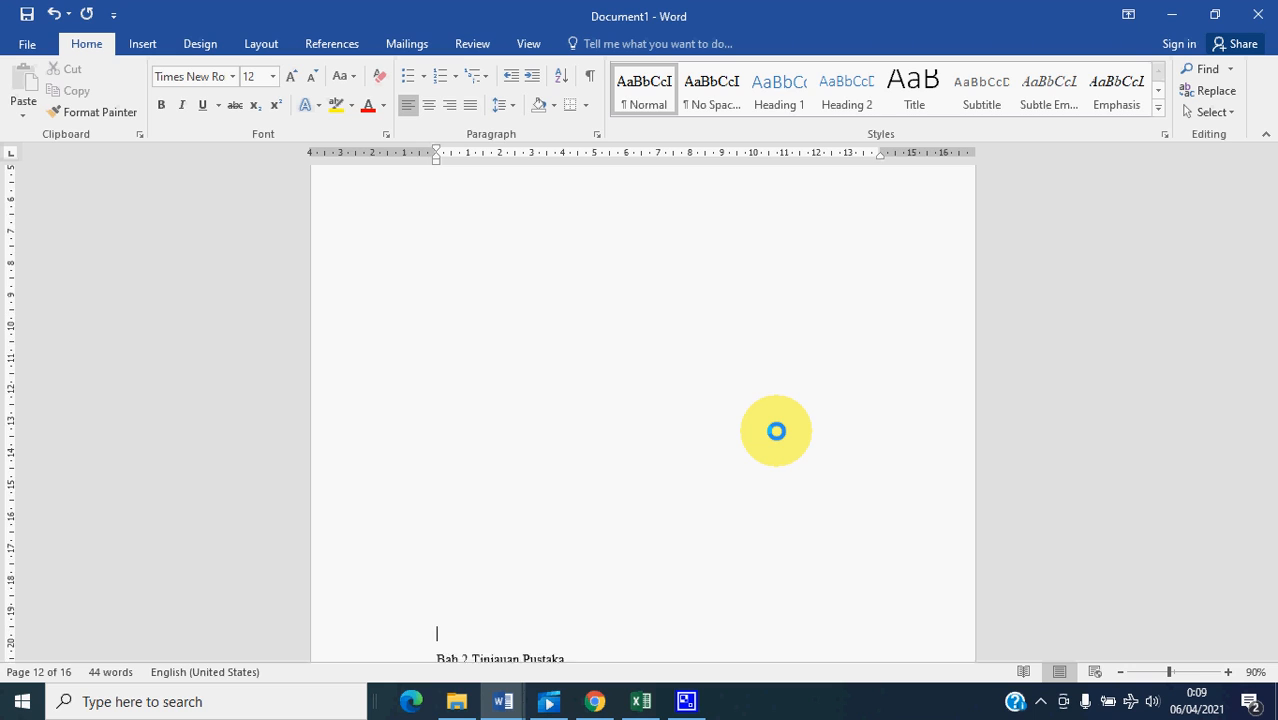
pyautogui.press('Return')
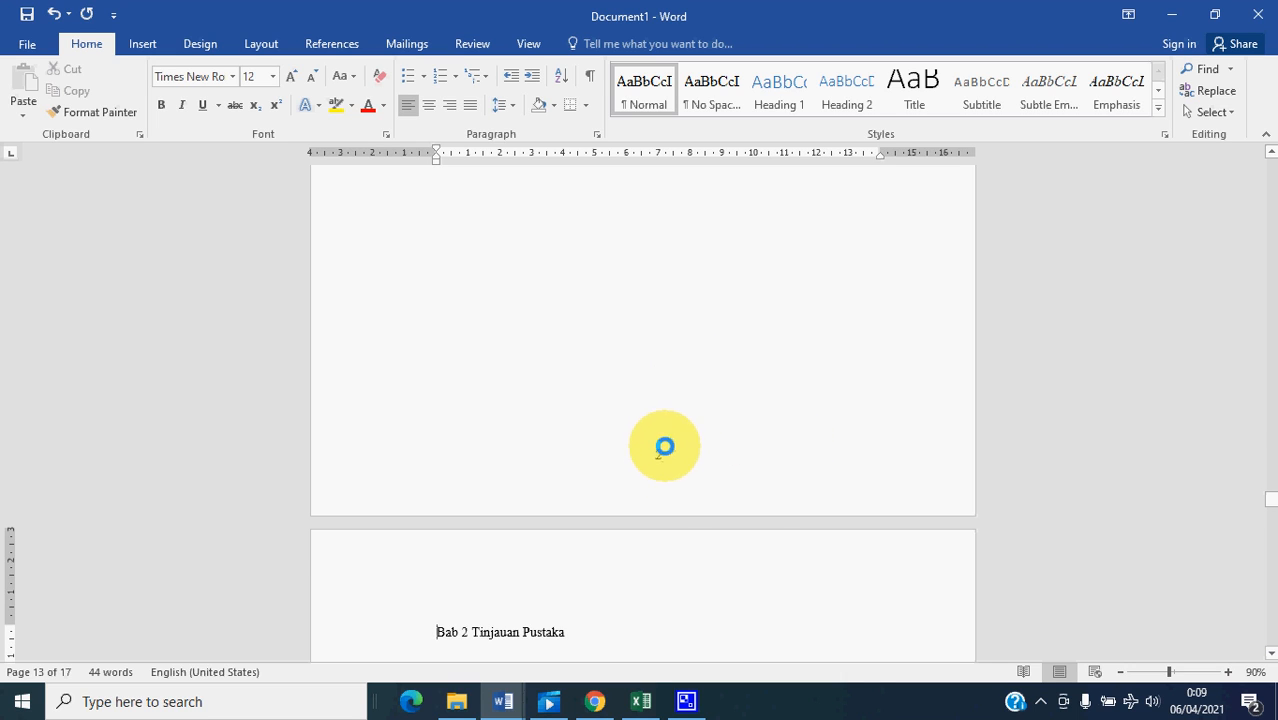
# - Check the page numbering from the lengthened Bab 1 through to the Bab 4 Hasil Penelitian dan Pembahasan page
pyautogui.scroll(10, 665, 447)
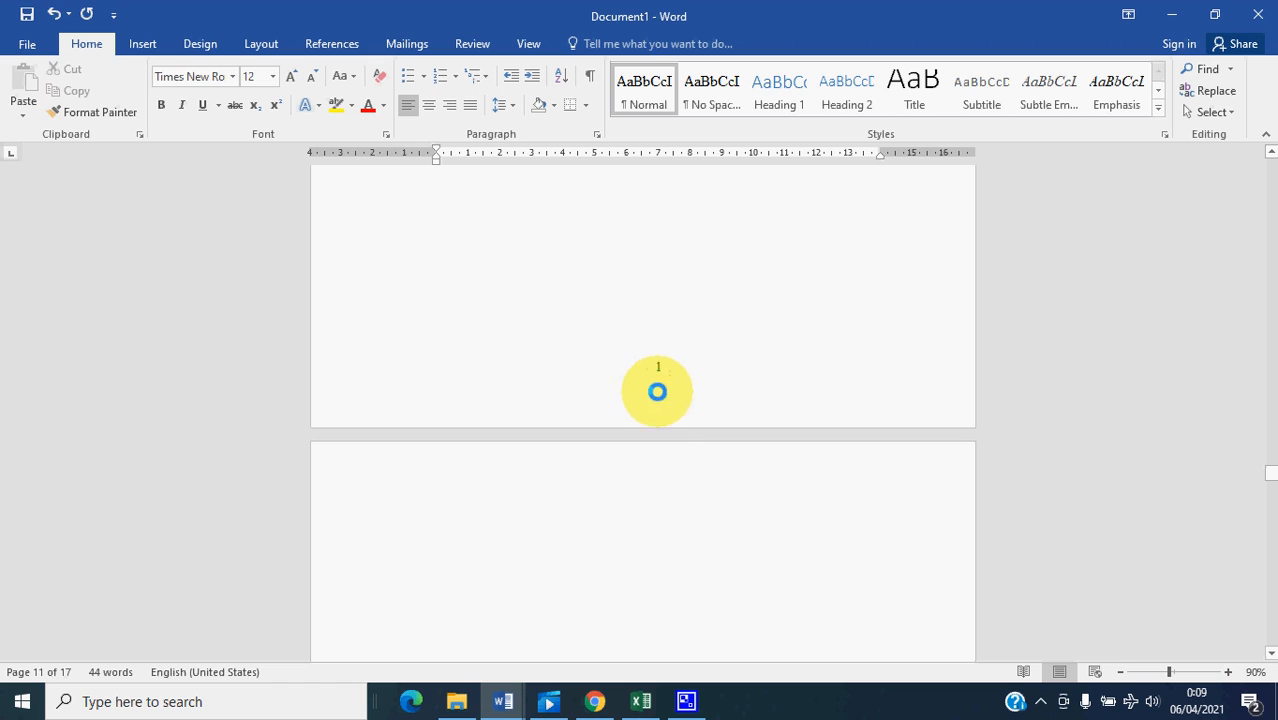
pyautogui.scroll(-10, 657, 392)
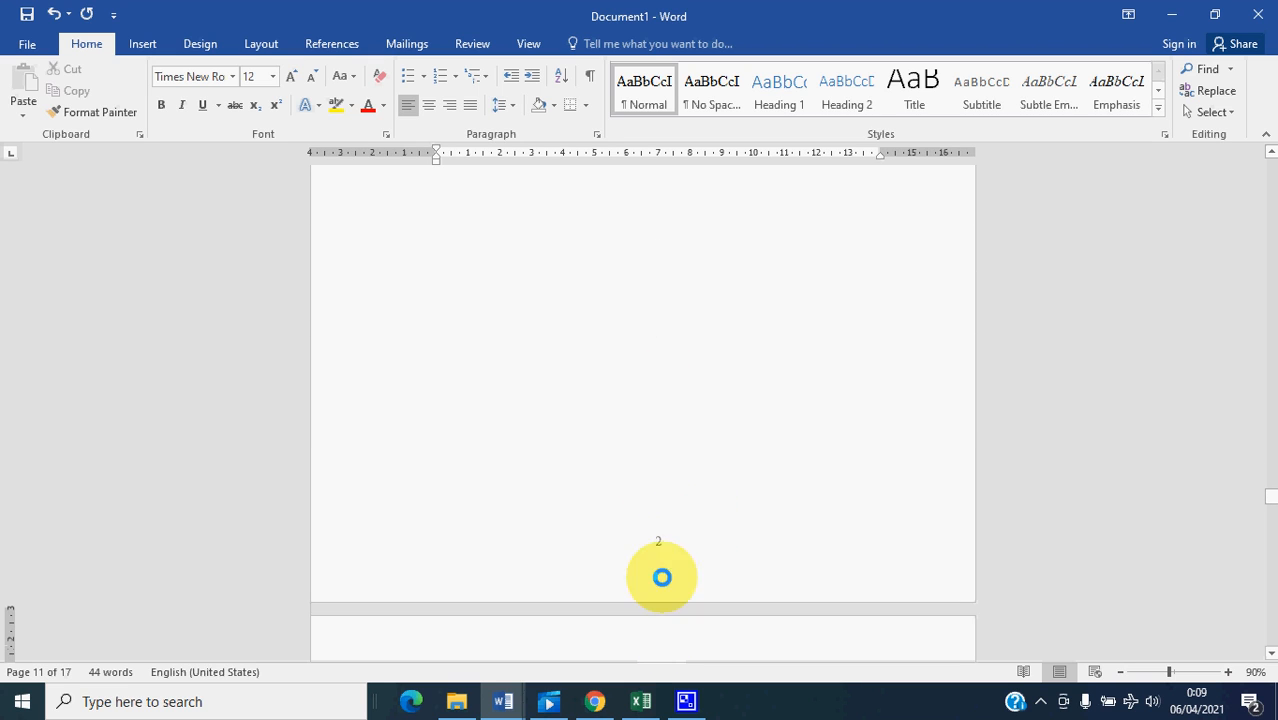
pyautogui.scroll(-10, 662, 577)
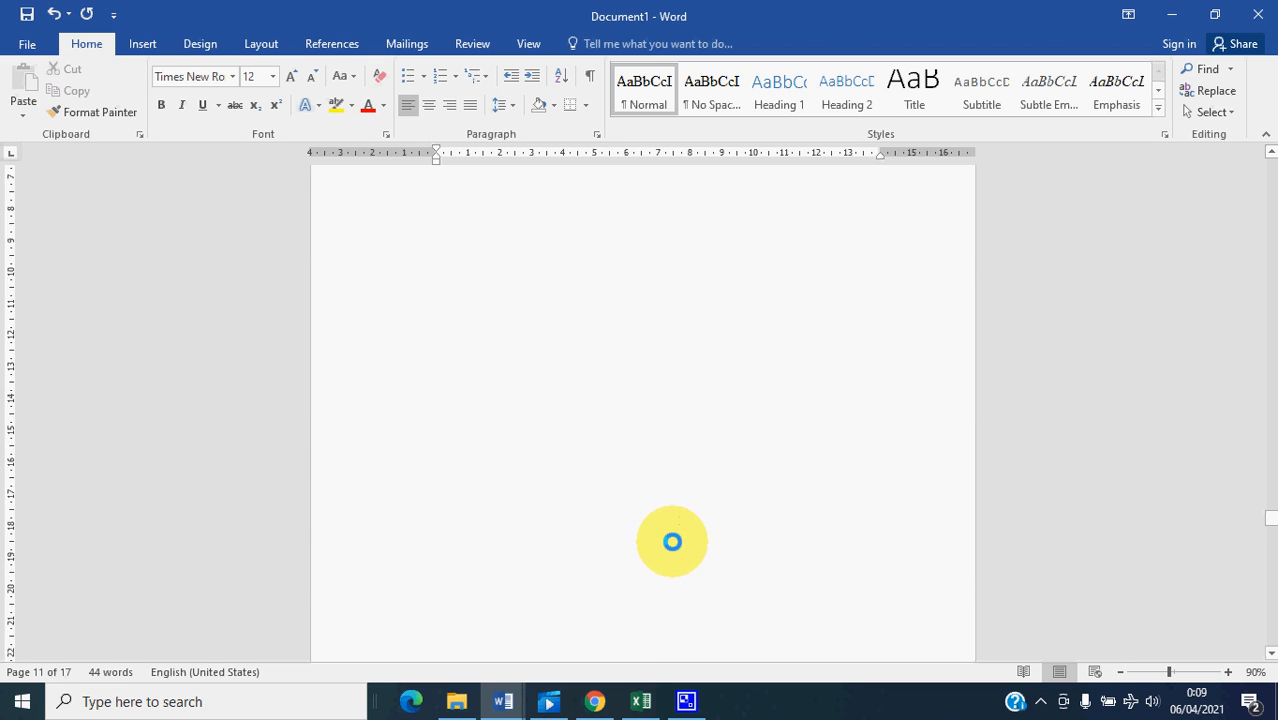
pyautogui.scroll(-5, 690, 580)
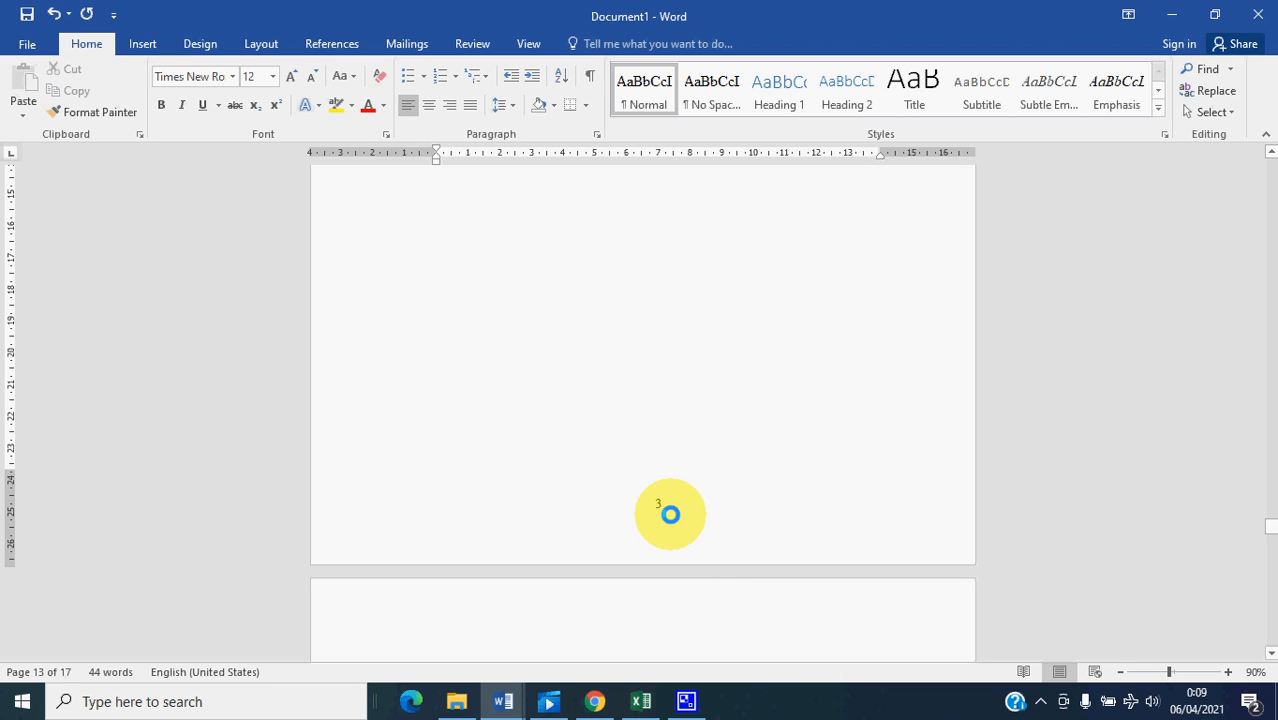
pyautogui.scroll(-5, 671, 514)
pyautogui.scroll(-5, 690, 480)
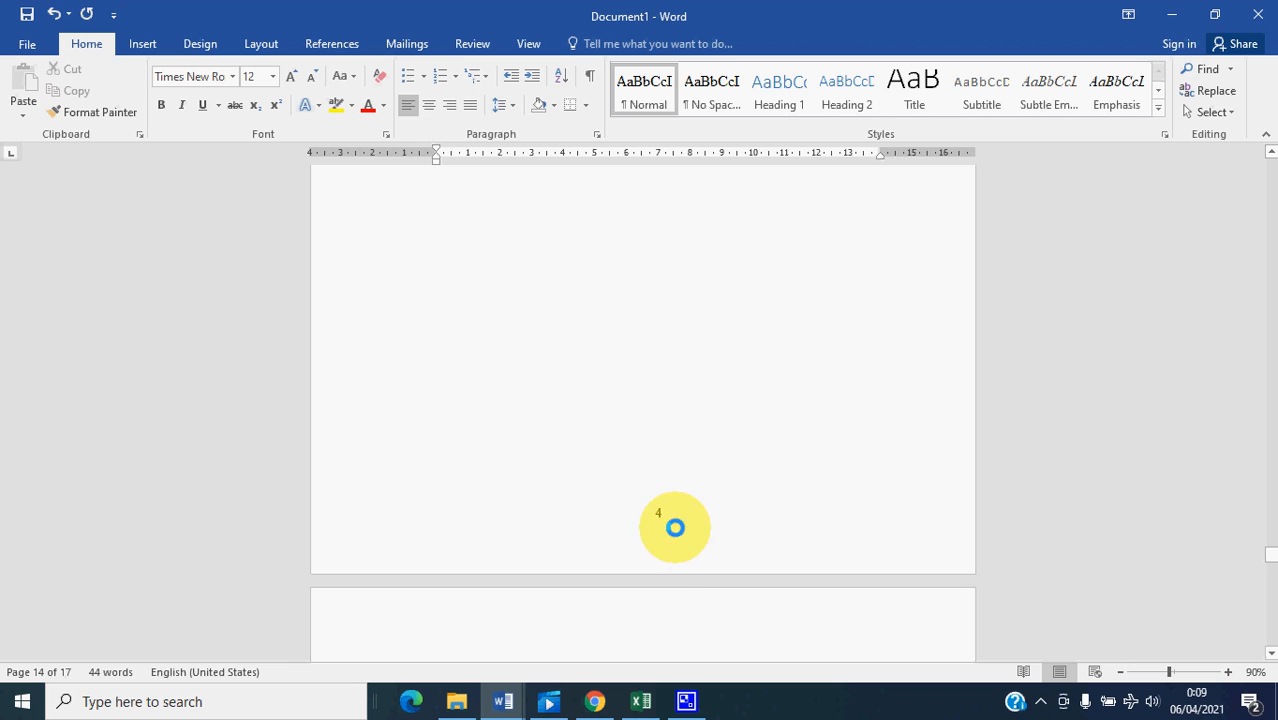
pyautogui.scroll(-5, 675, 527)
pyautogui.scroll(8, 662, 547)
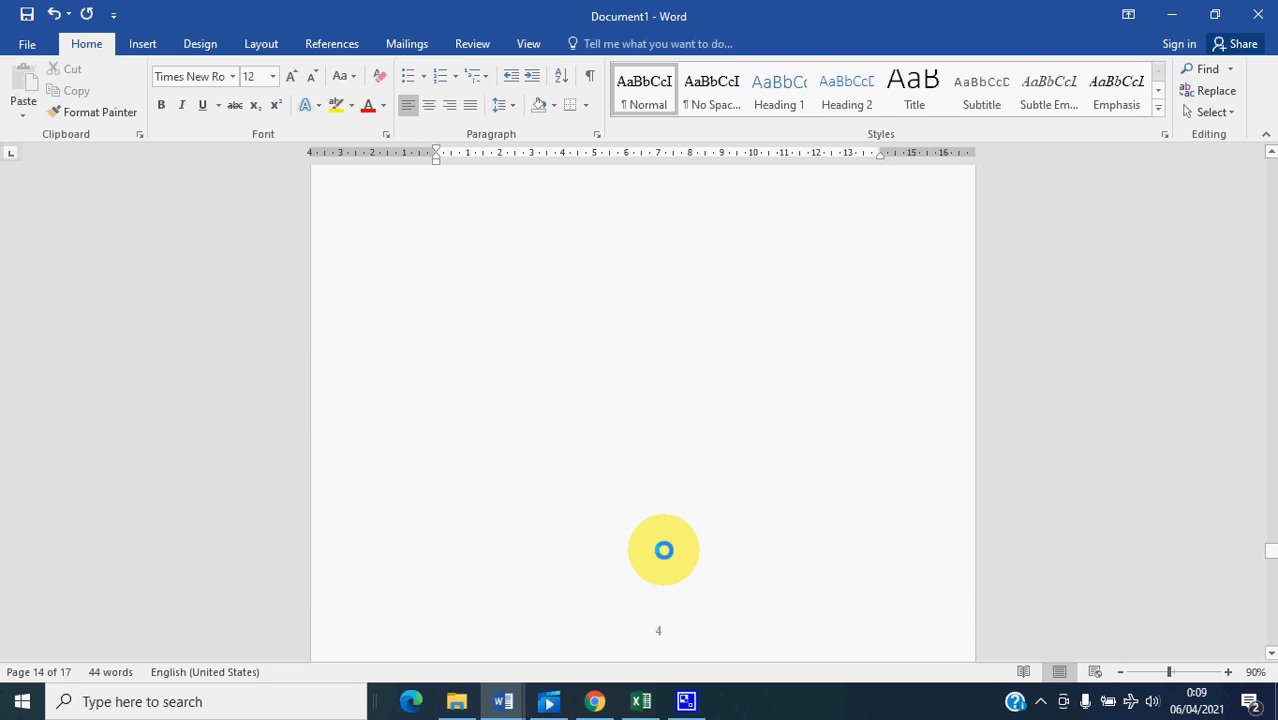
pyautogui.scroll(-5, 662, 549)
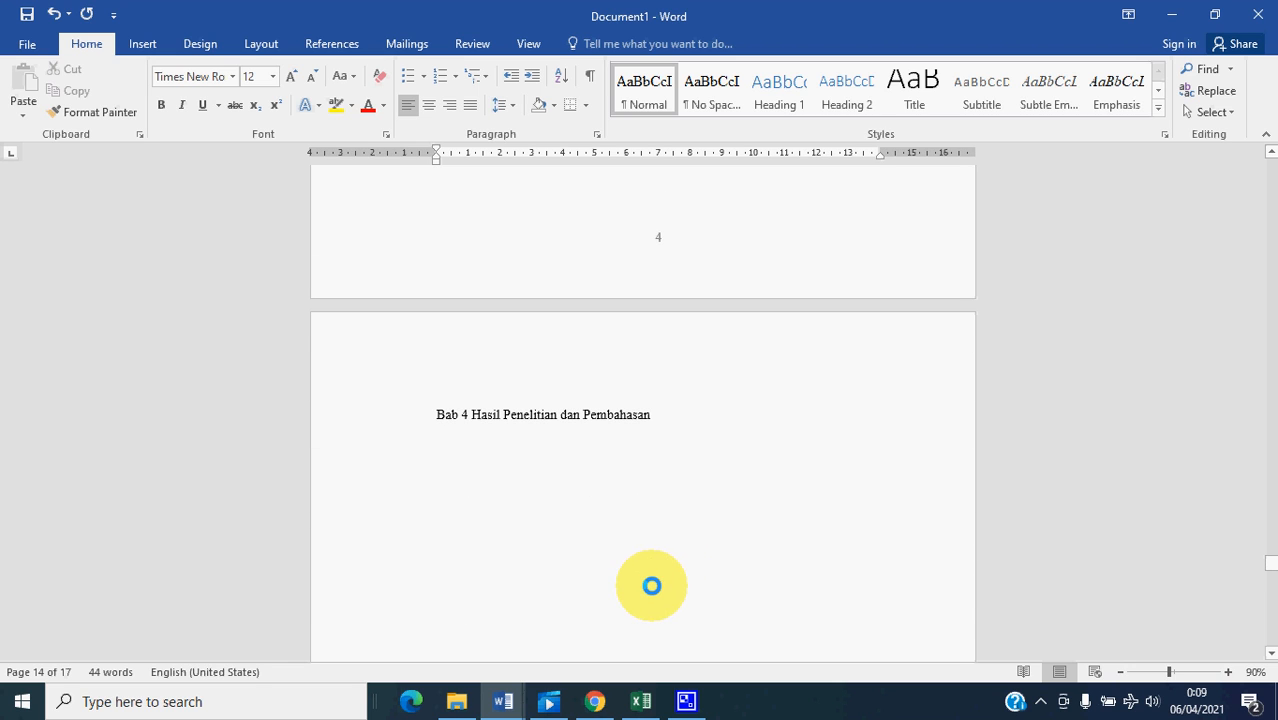
# - Return to the start of the document and review the Halaman Cover and Halaman Judul Dalam pages
pyautogui.moveTo(1270, 562); pyautogui.dragTo(1270, 160)
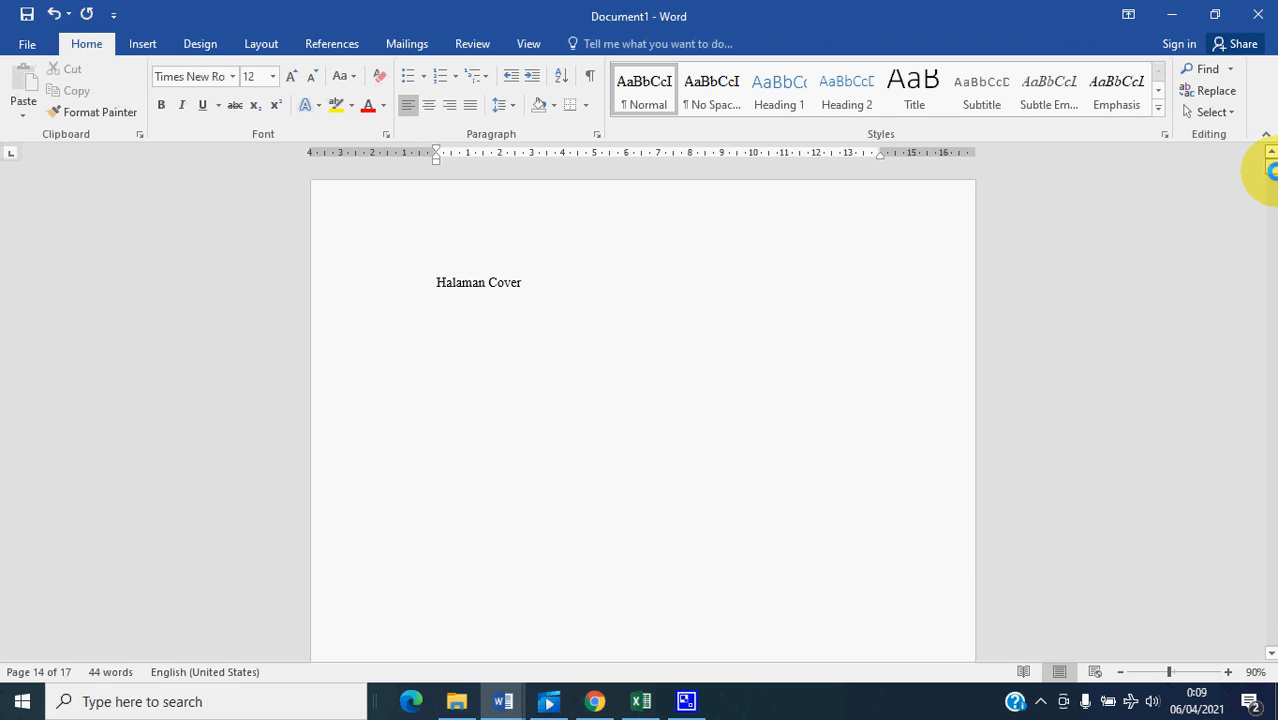
pyautogui.scroll(-2, 637, 392)
pyautogui.scroll(-7, 612, 480)
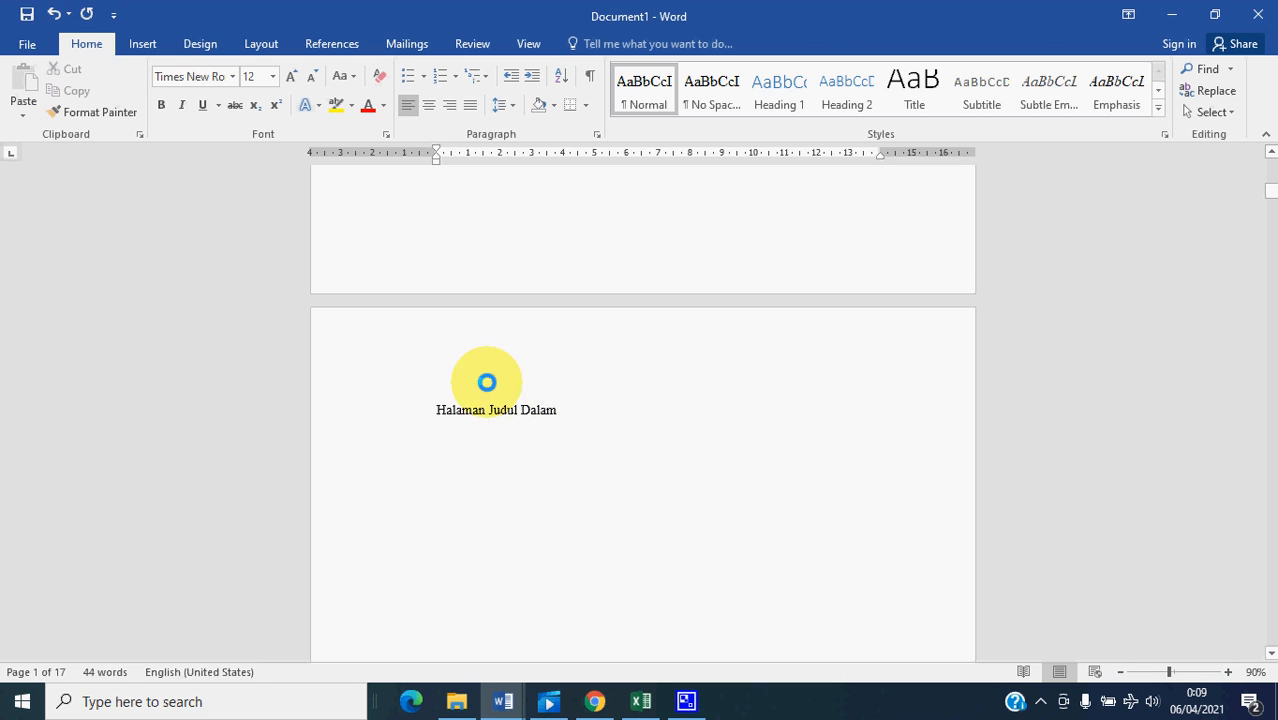
pyautogui.scroll(-3, 442, 405)
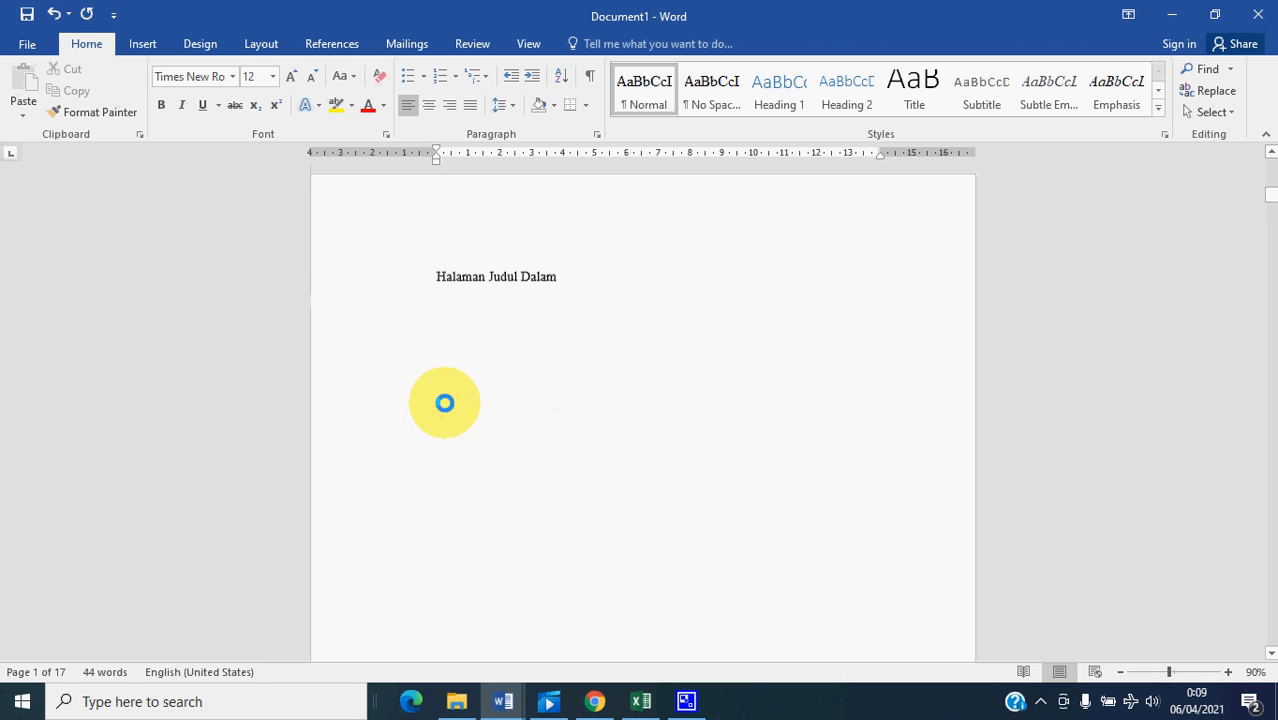
pyautogui.scroll(5, 464, 408)
pyautogui.scroll(-2, 464, 408)
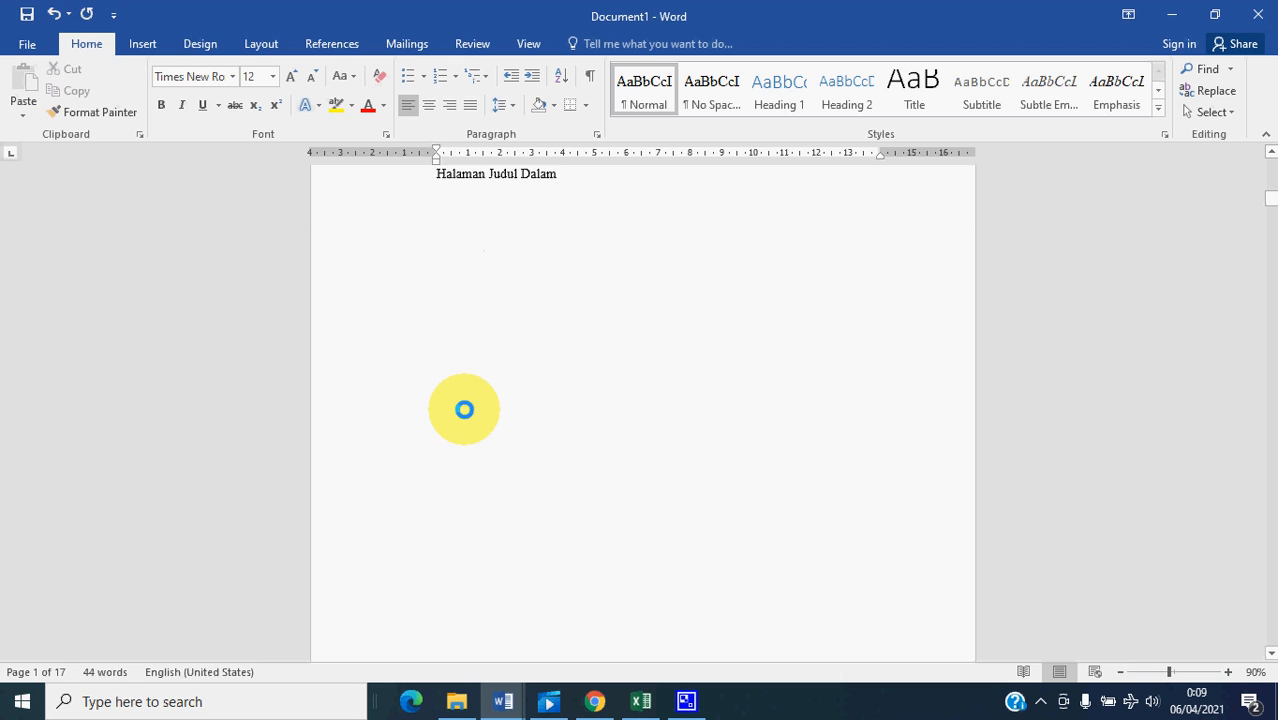
pyautogui.scroll(1, 464, 408)
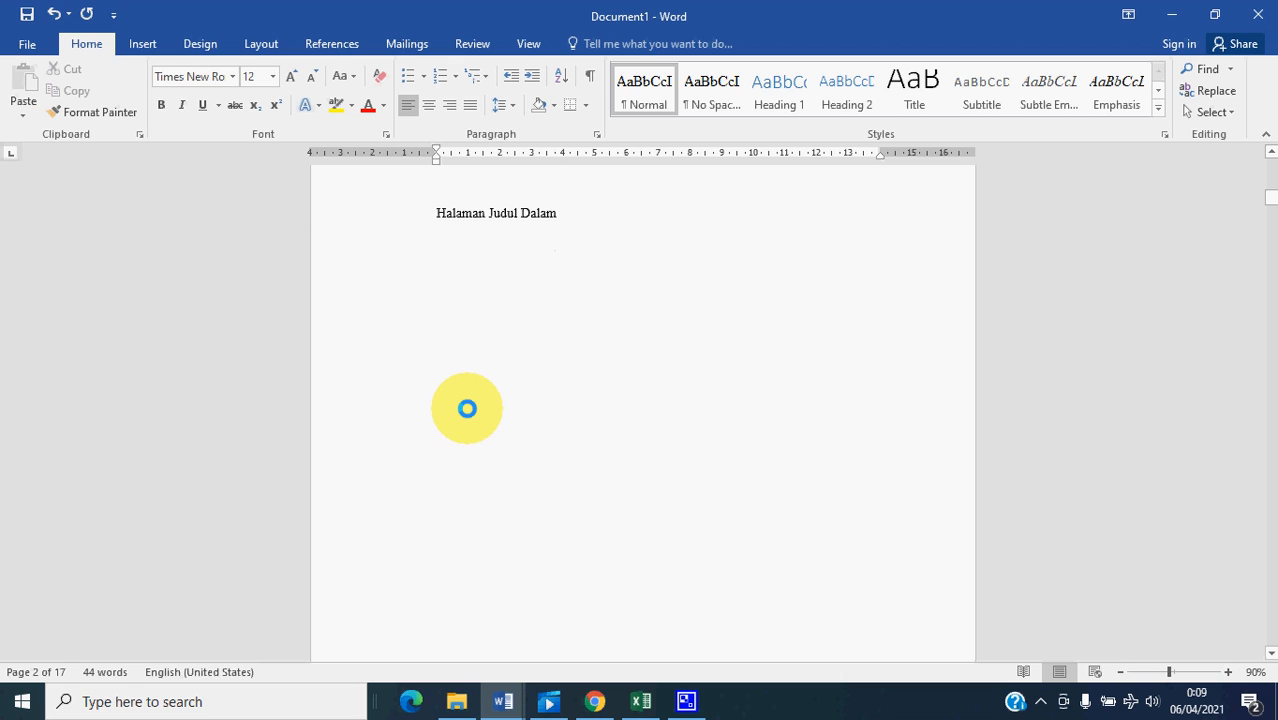
# - Check the Roman page numbering from Halaman Judul Dalam through Halaman Pengesahan and Kata Pengantar to Halaman Persembahan
pyautogui.scroll(-3, 486, 332)
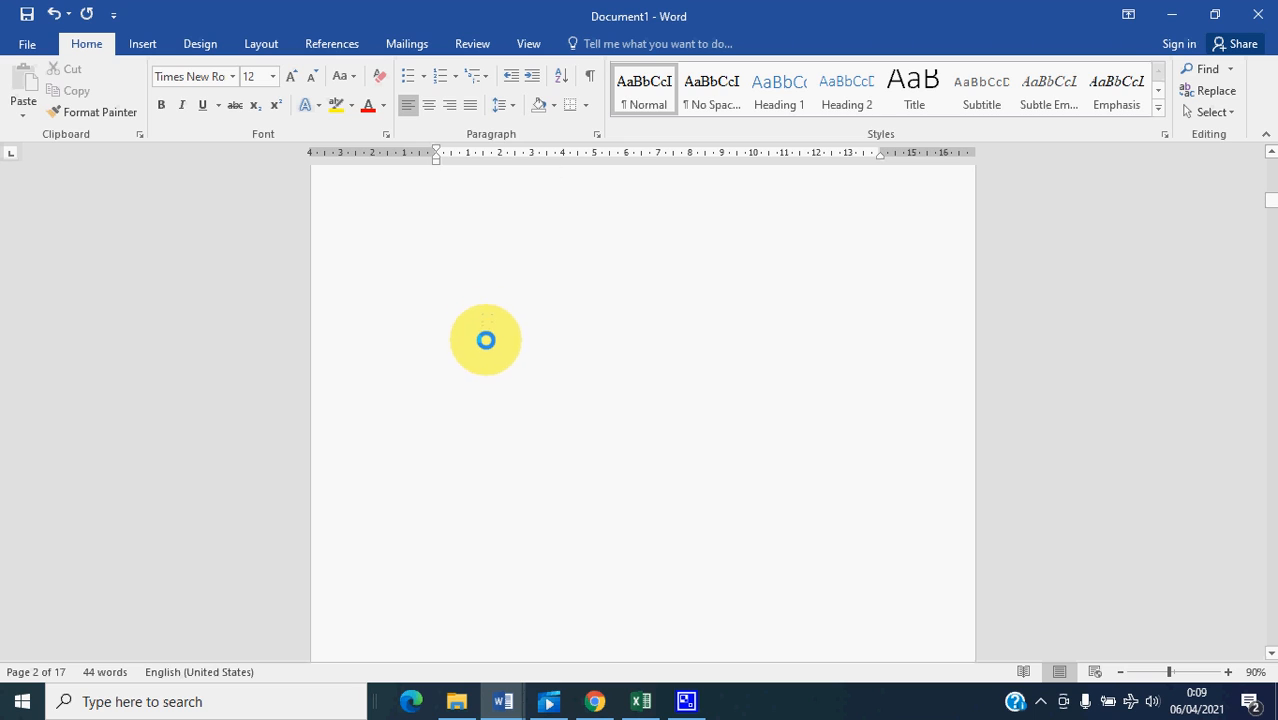
pyautogui.scroll(-4, 568, 456)
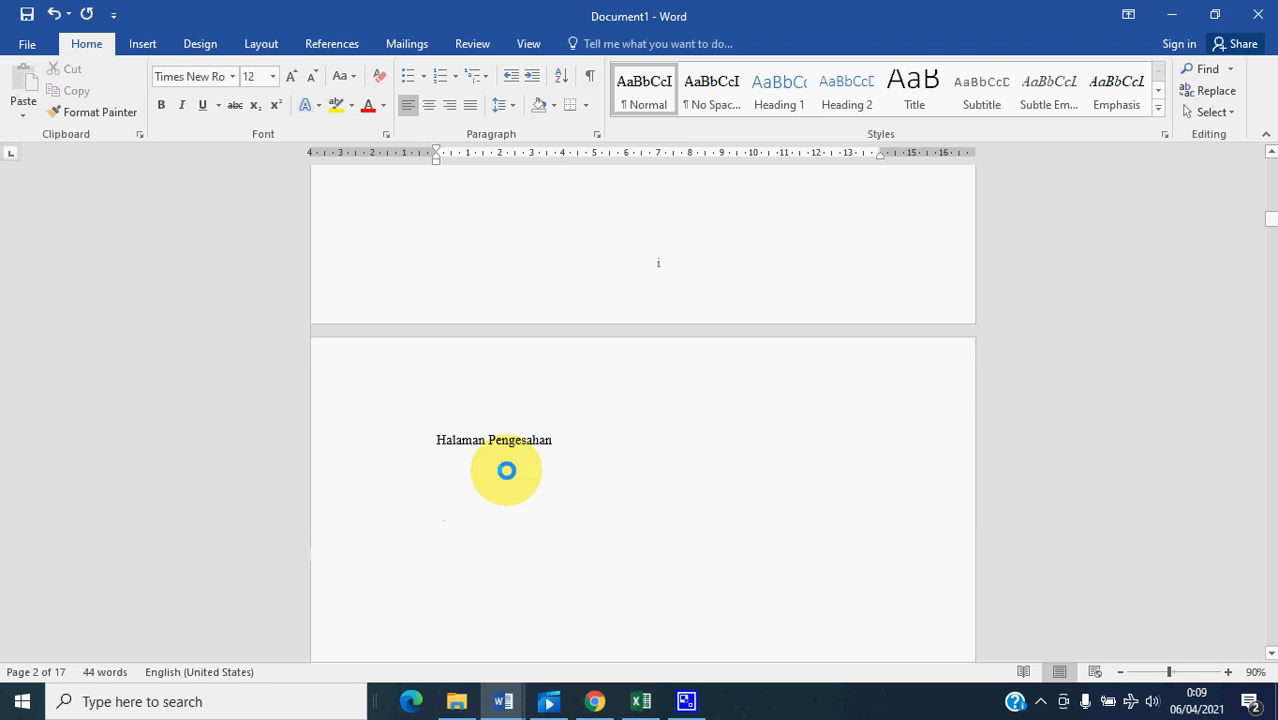
pyautogui.scroll(-2, 508, 471)
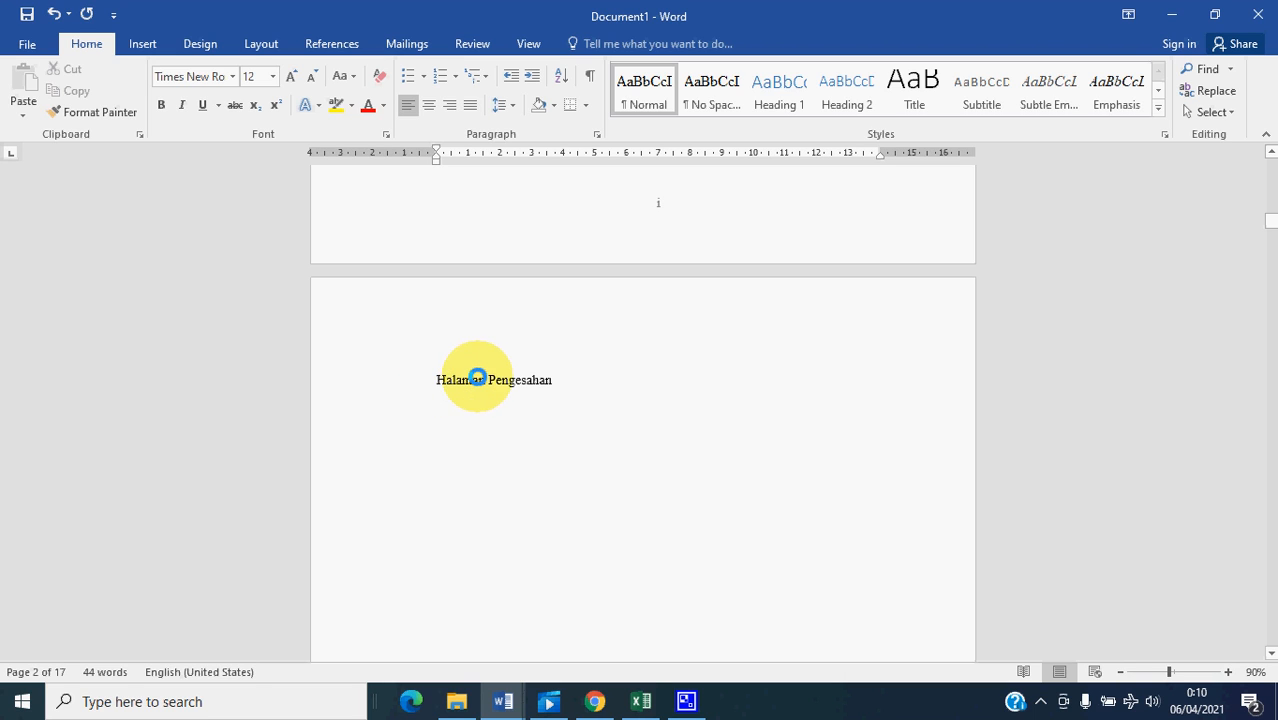
pyautogui.scroll(-5, 443, 371)
pyautogui.scroll(-15, 458, 432)
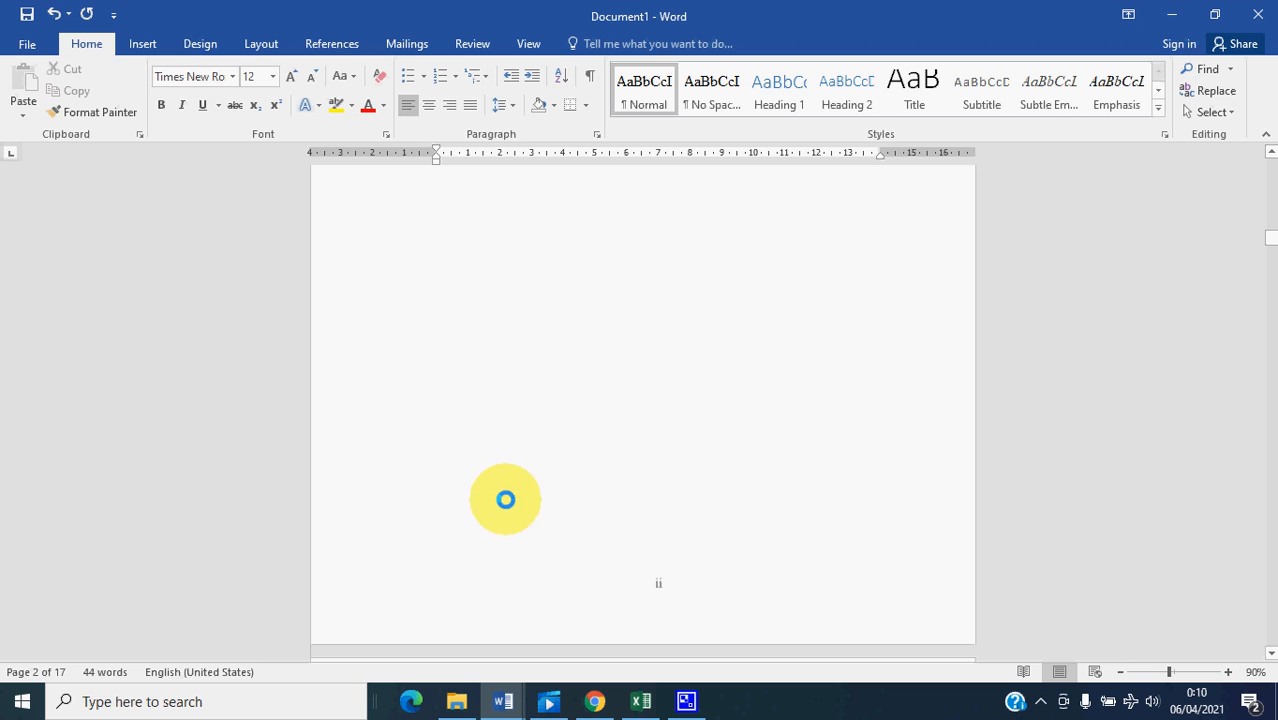
pyautogui.scroll(-15, 458, 432)
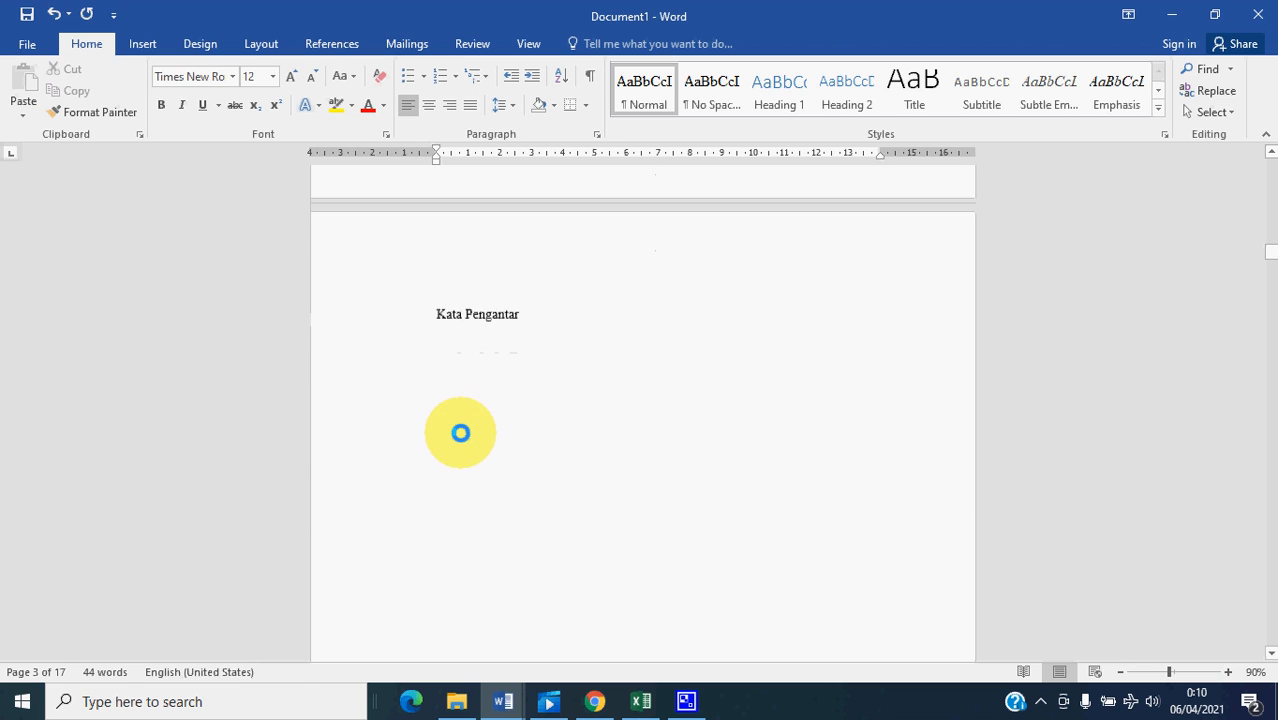
pyautogui.scroll(-10, 630, 599)
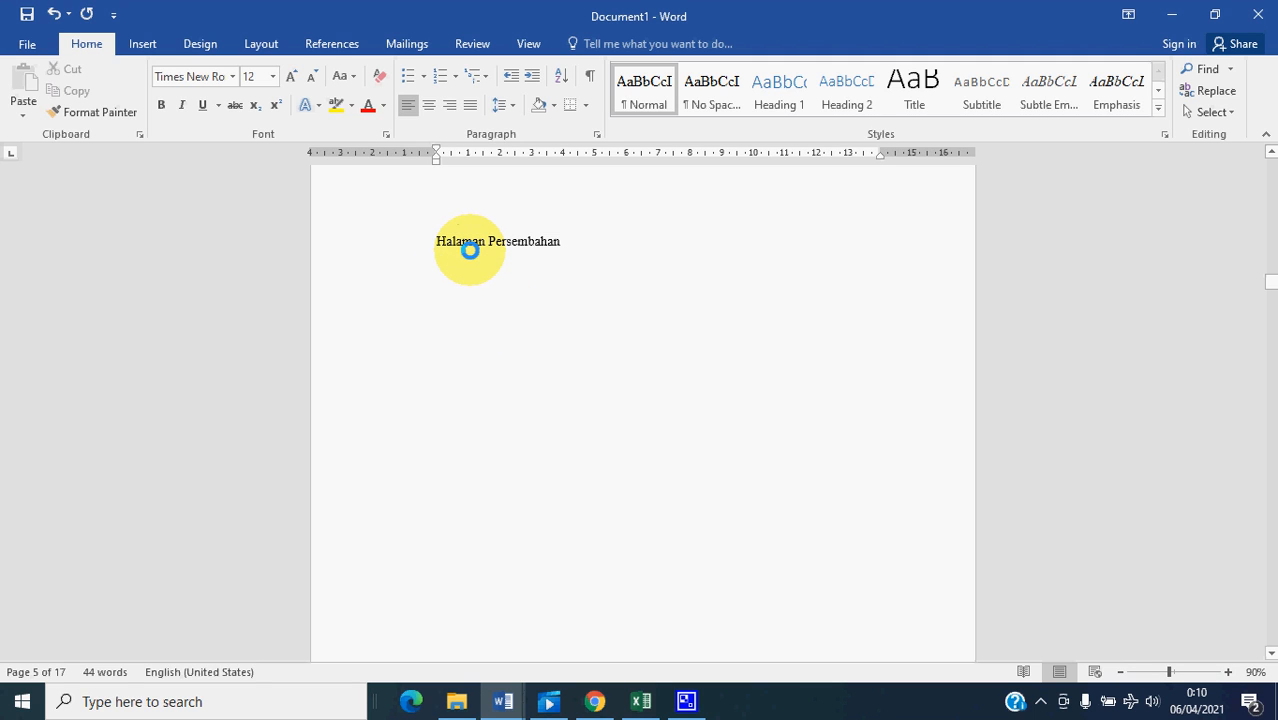
# - Go back through the front-matter pages to the Halaman Judul Dalam title and place the cursor before it
pyautogui.scroll(10, 460, 258)
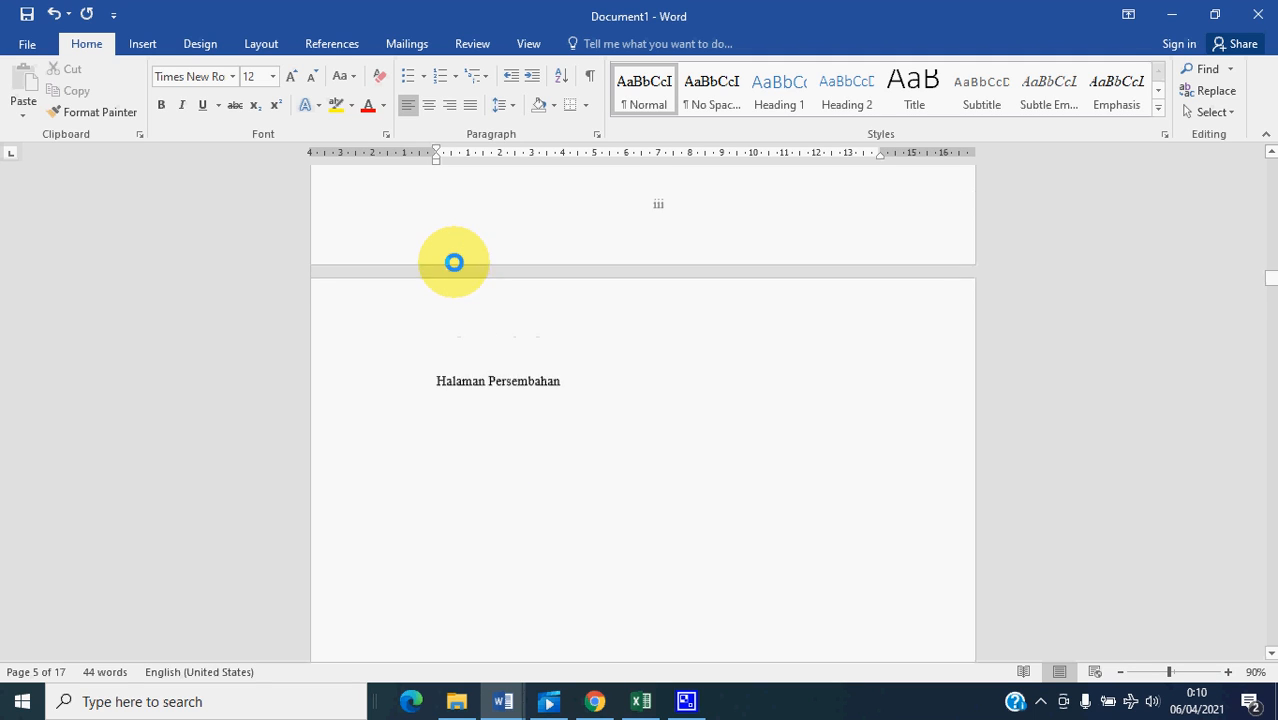
pyautogui.scroll(10, 480, 340)
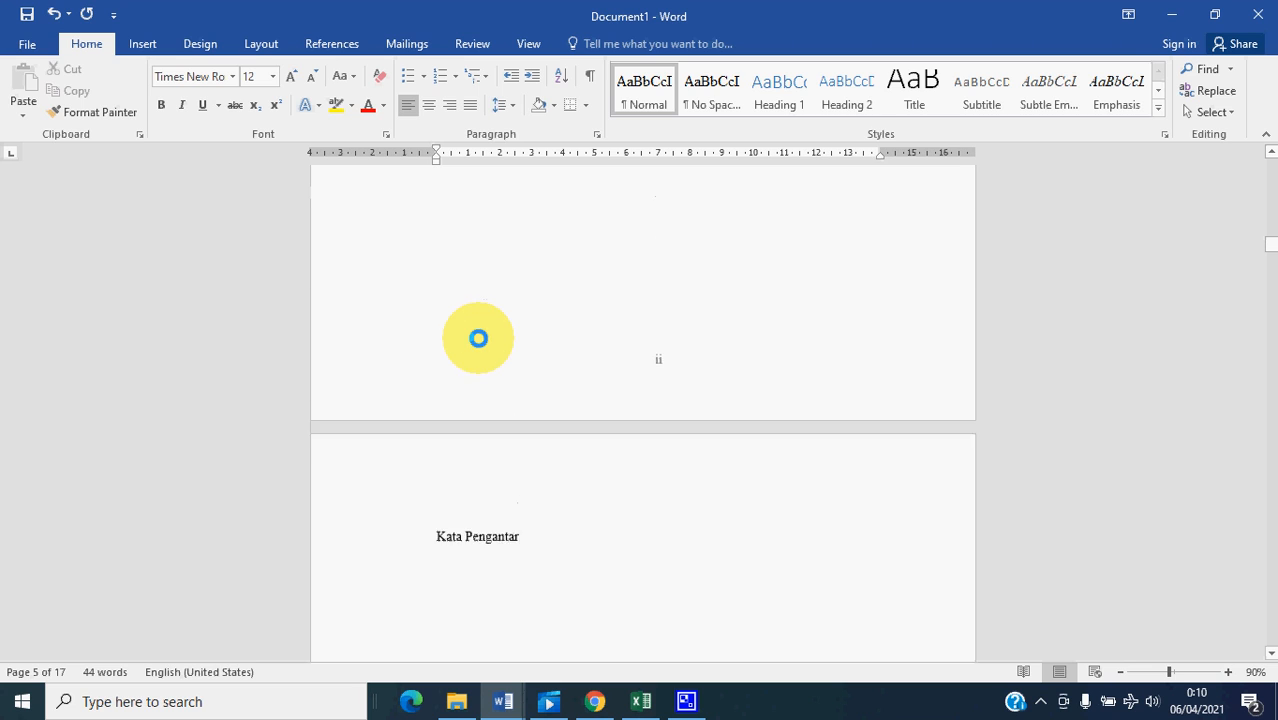
pyautogui.scroll(10, 478, 338)
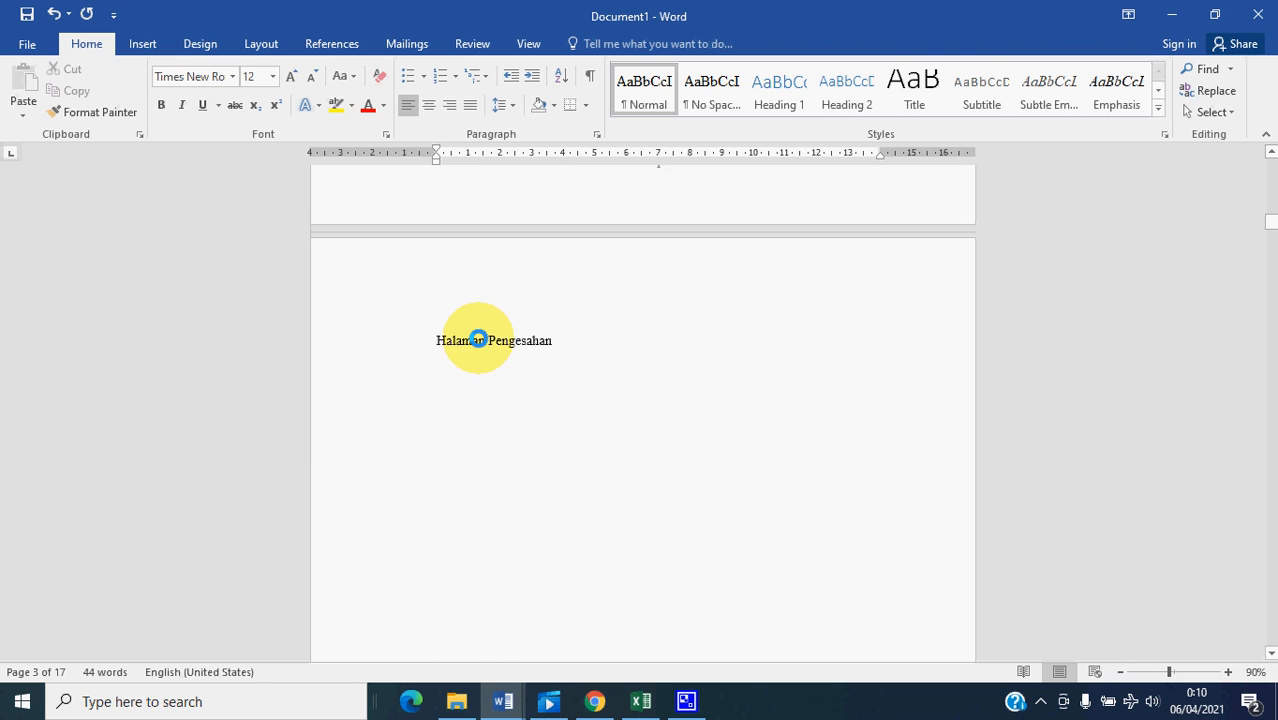
pyautogui.scroll(10, 478, 338)
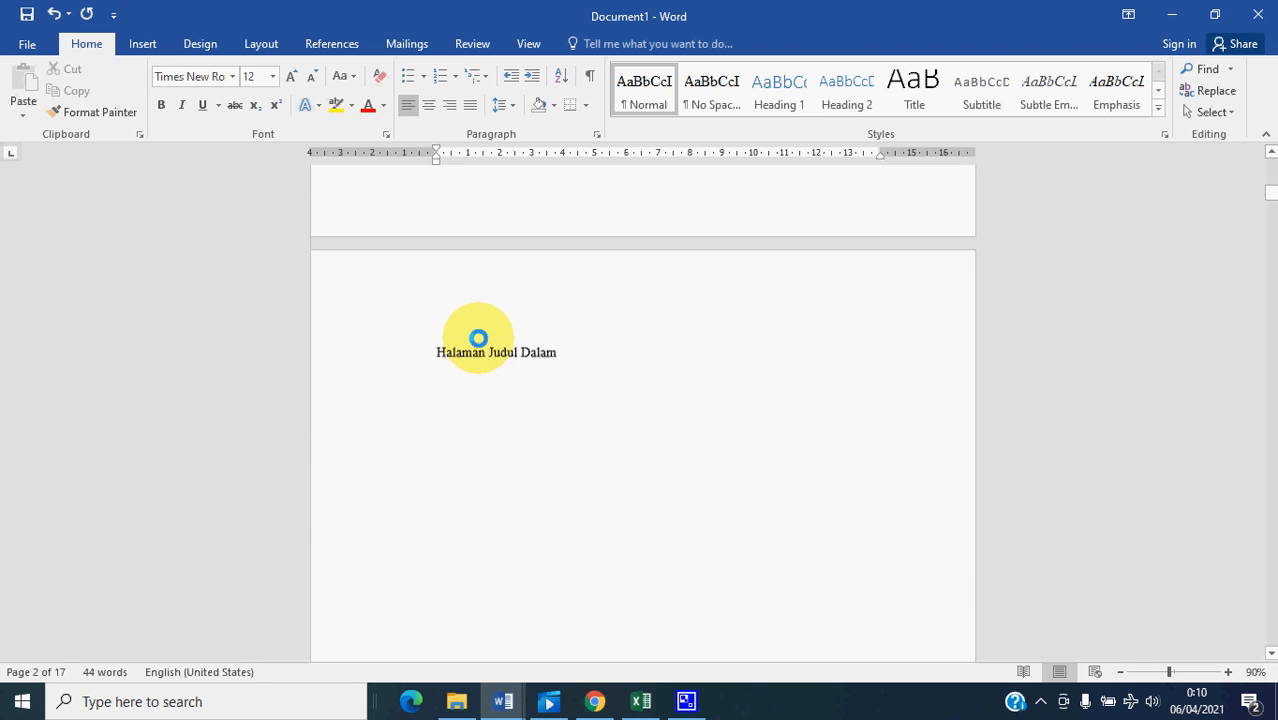
pyautogui.scroll(-2, 478, 338)
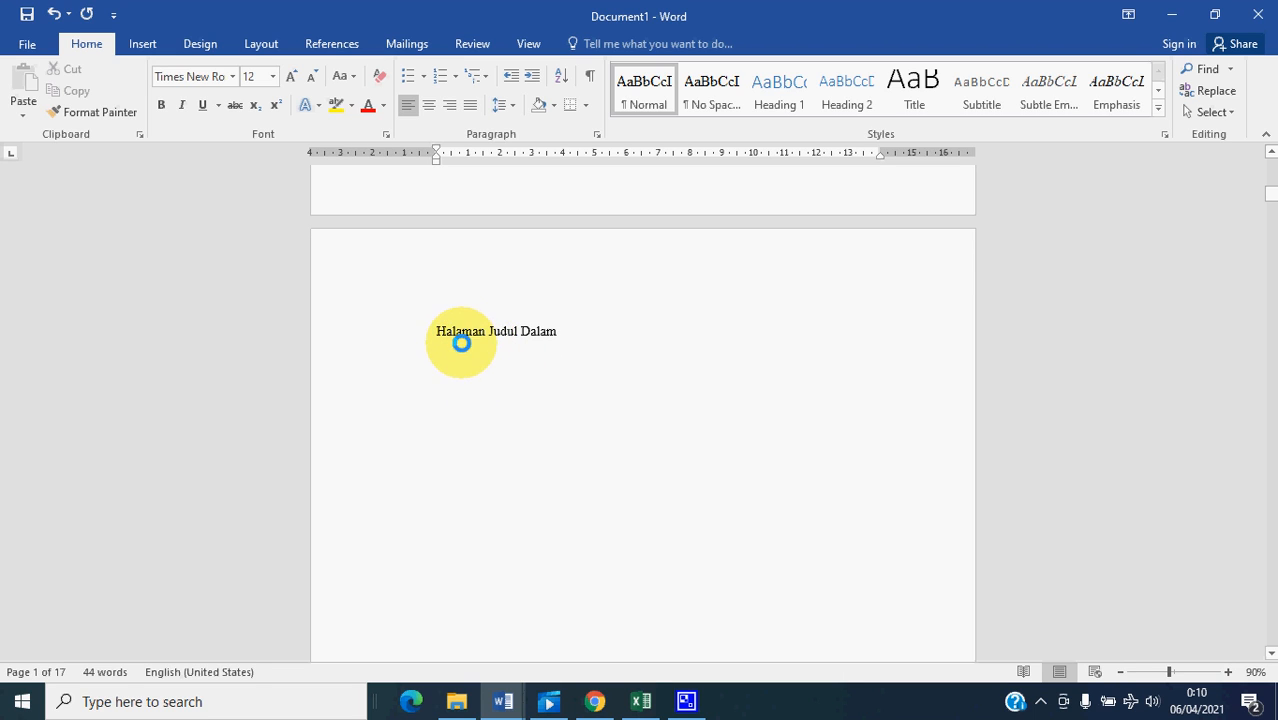
pyautogui.scroll(-4, 470, 370)
pyautogui.scroll(3, 440, 260)
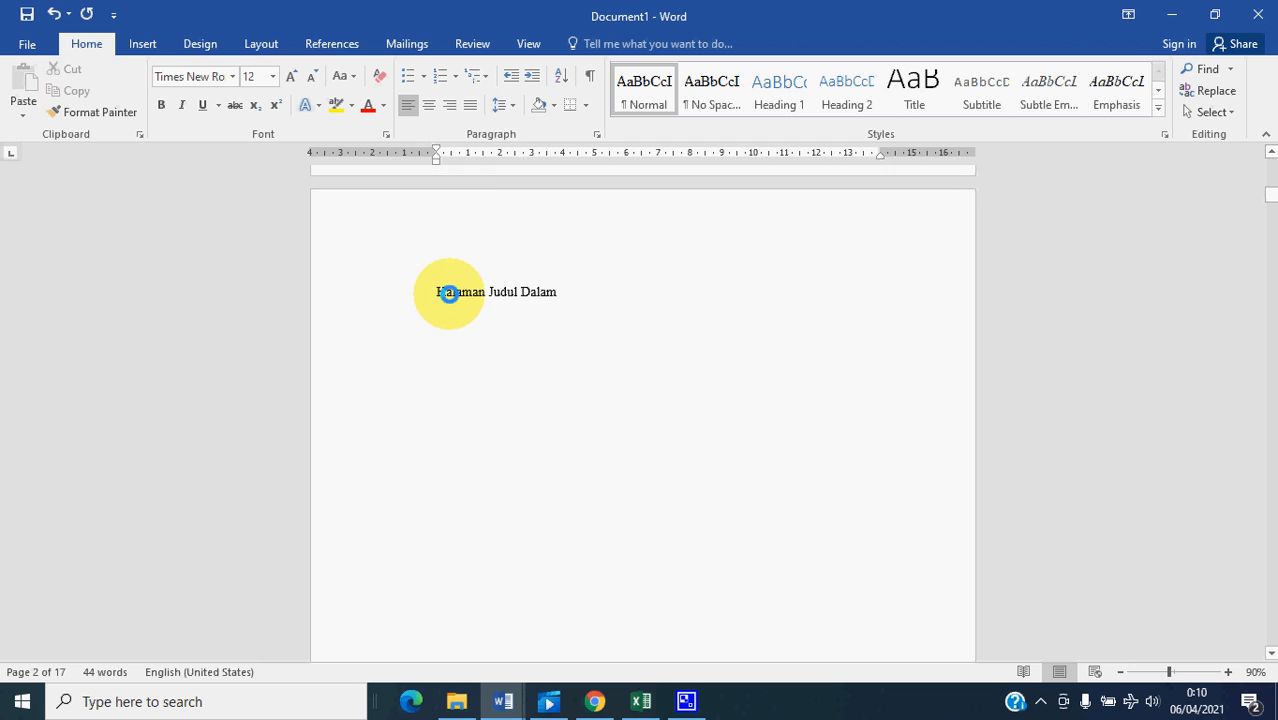
pyautogui.click(438, 291)
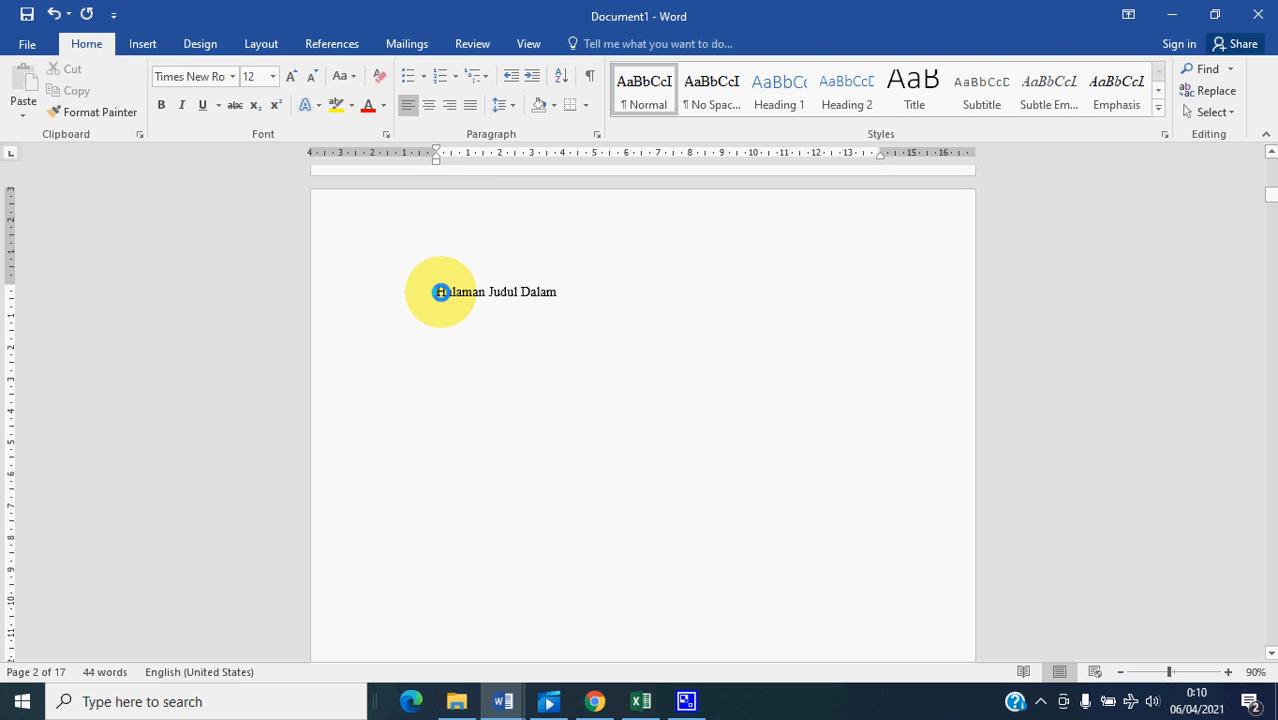
# - With the cursor at Halaman Pengesahan, modify the Heading 1 style to use Times New Roman at size 18
pyautogui.scroll(-20, 479, 411)
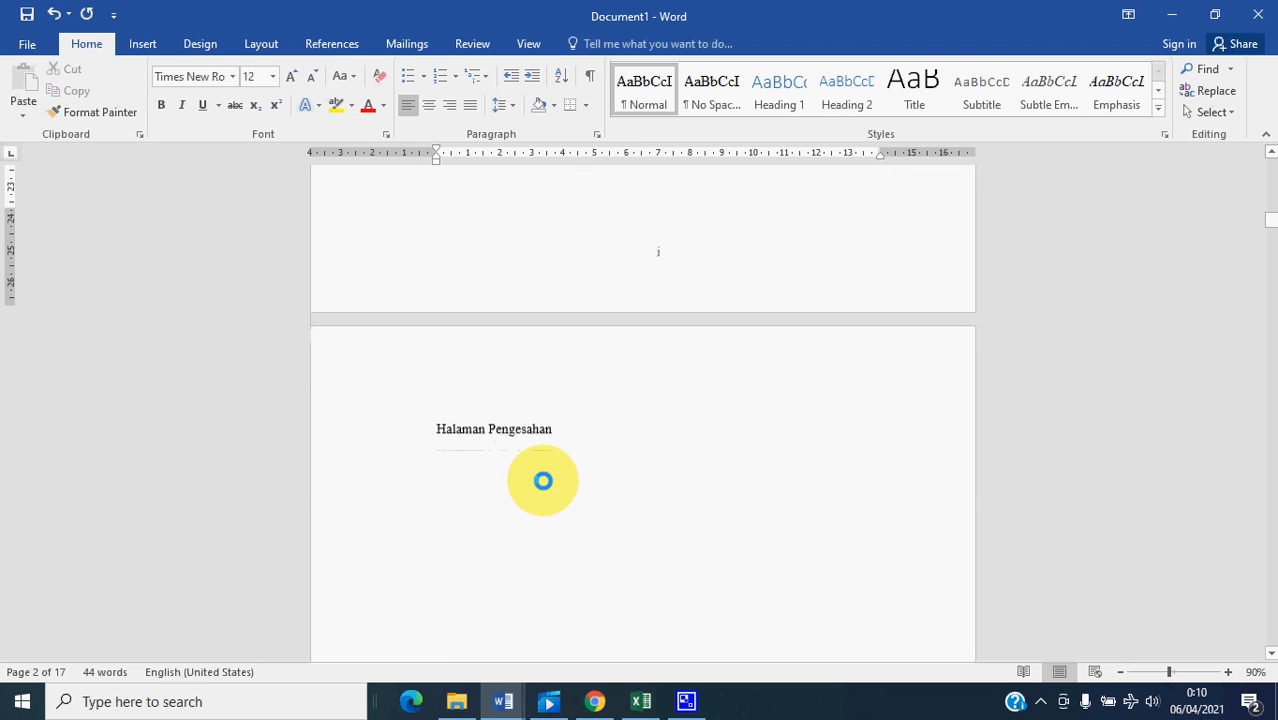
pyautogui.click(440, 419)
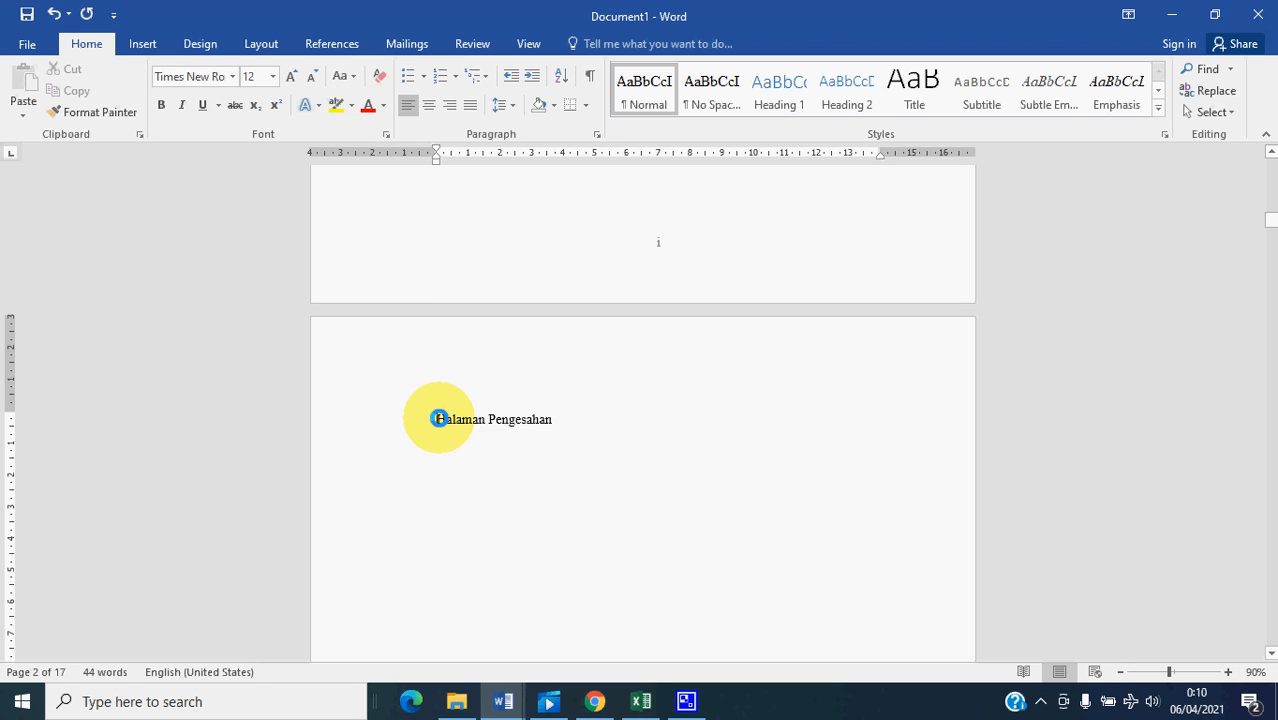
pyautogui.click(785, 95)
pyautogui.click(783, 93)
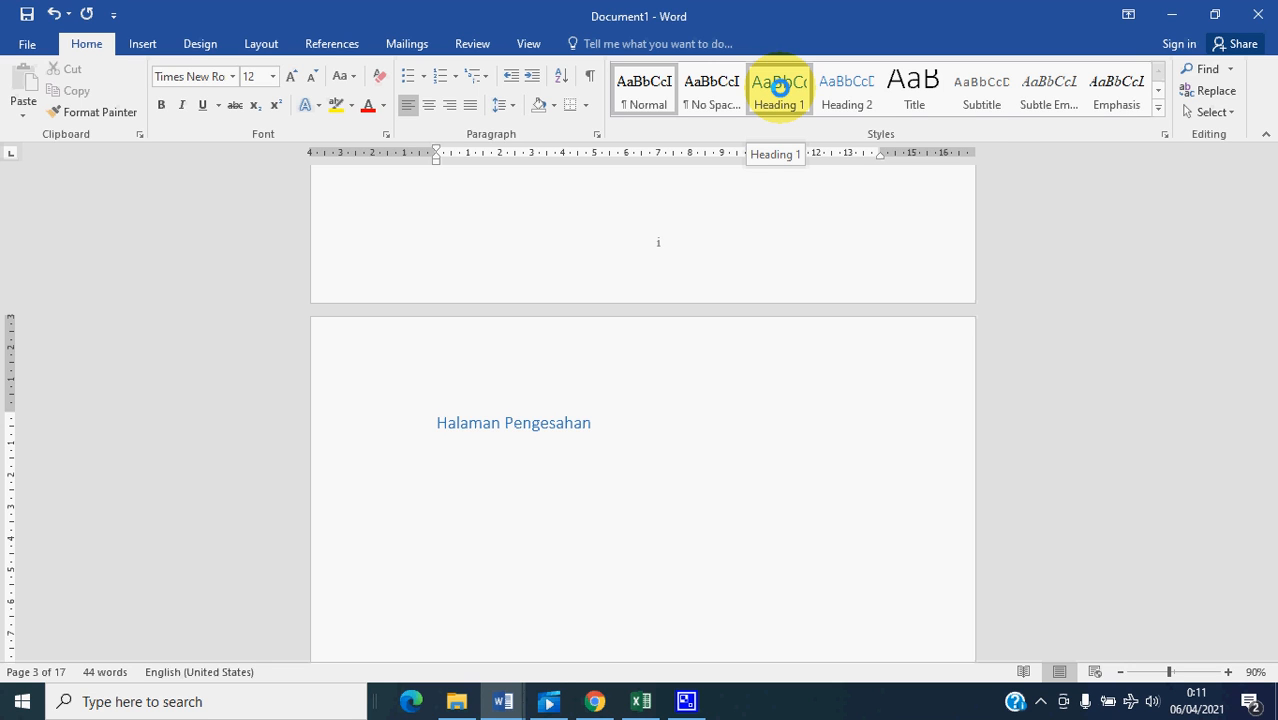
pyautogui.rightClick(779, 87)
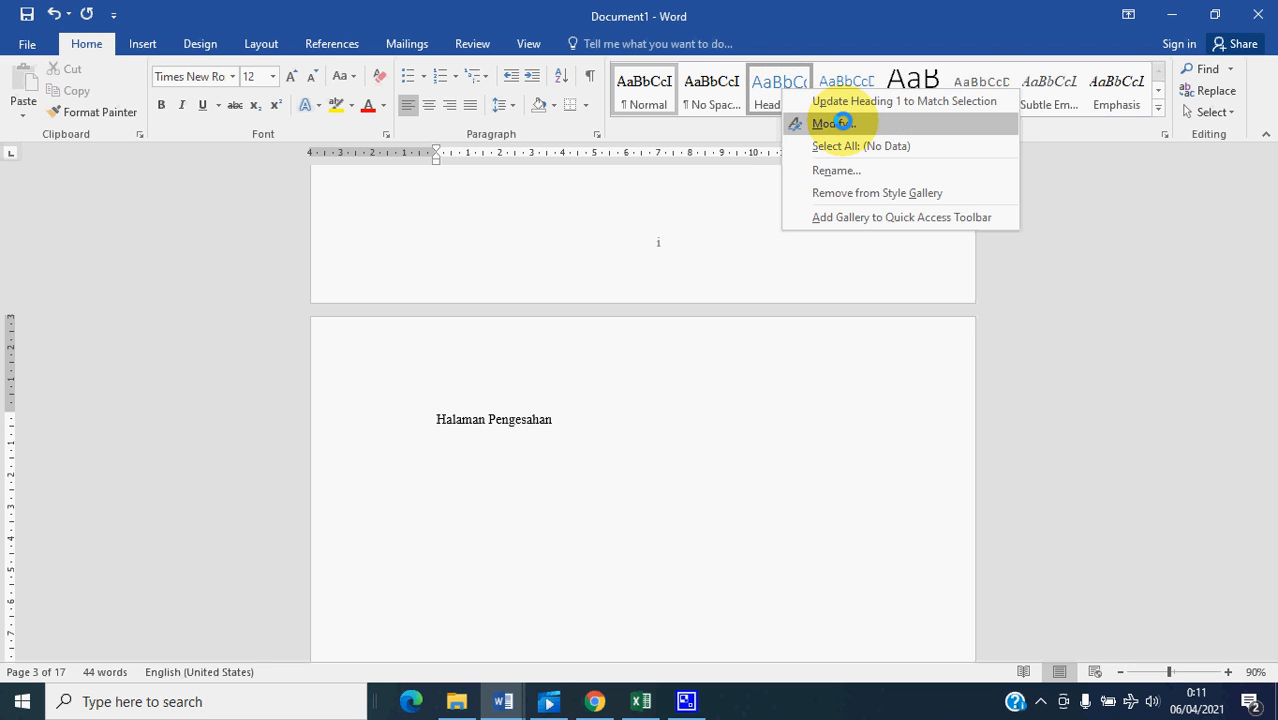
pyautogui.click(842, 122)
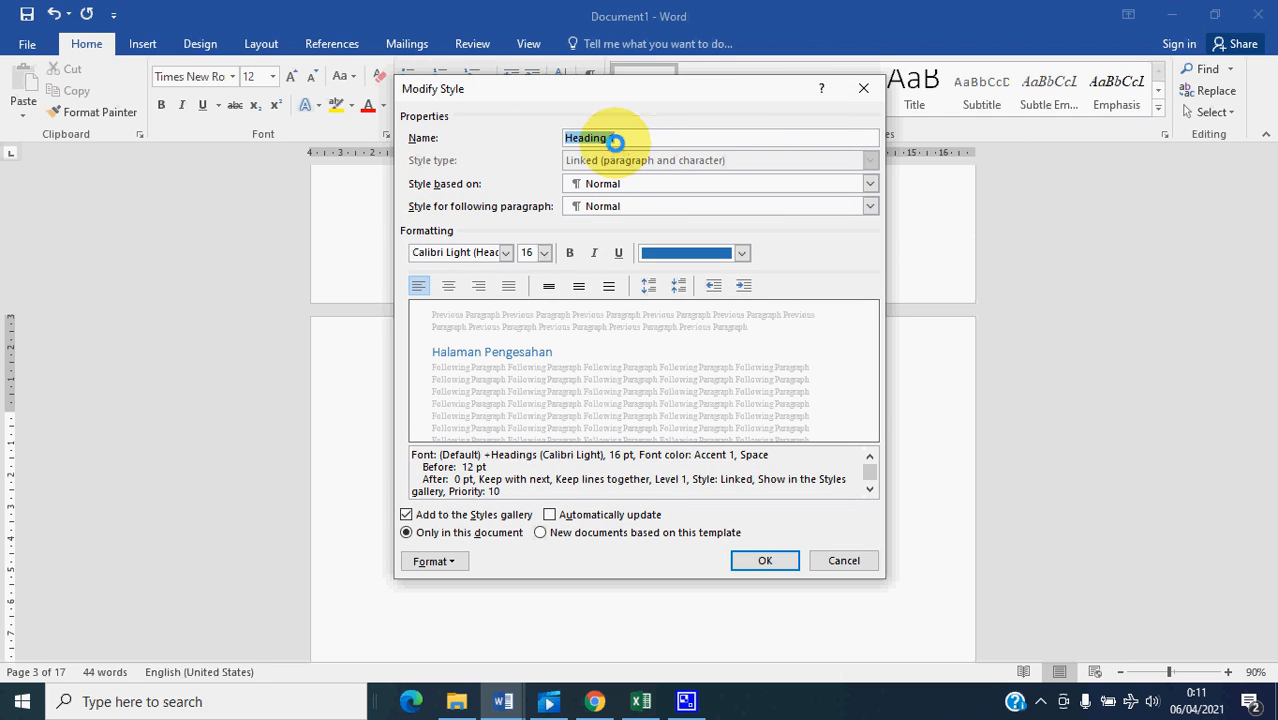
pyautogui.click(505, 252)
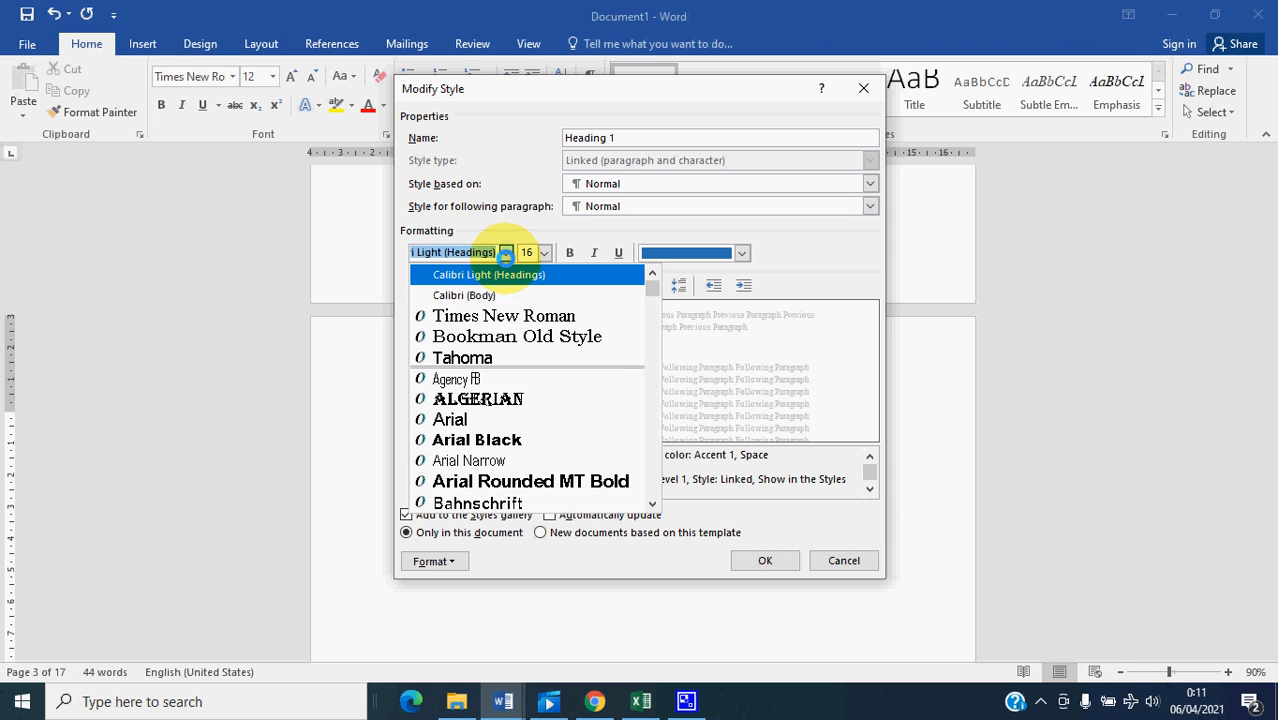
pyautogui.click(507, 315)
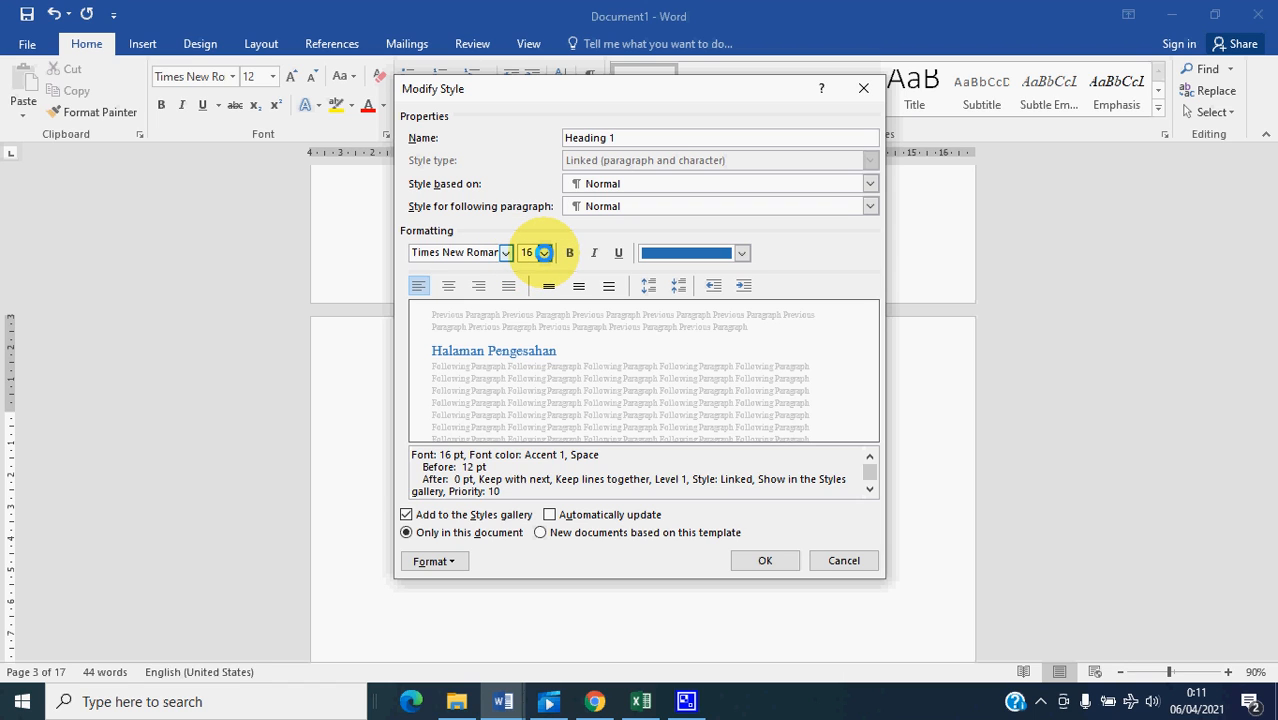
pyautogui.click(543, 252)
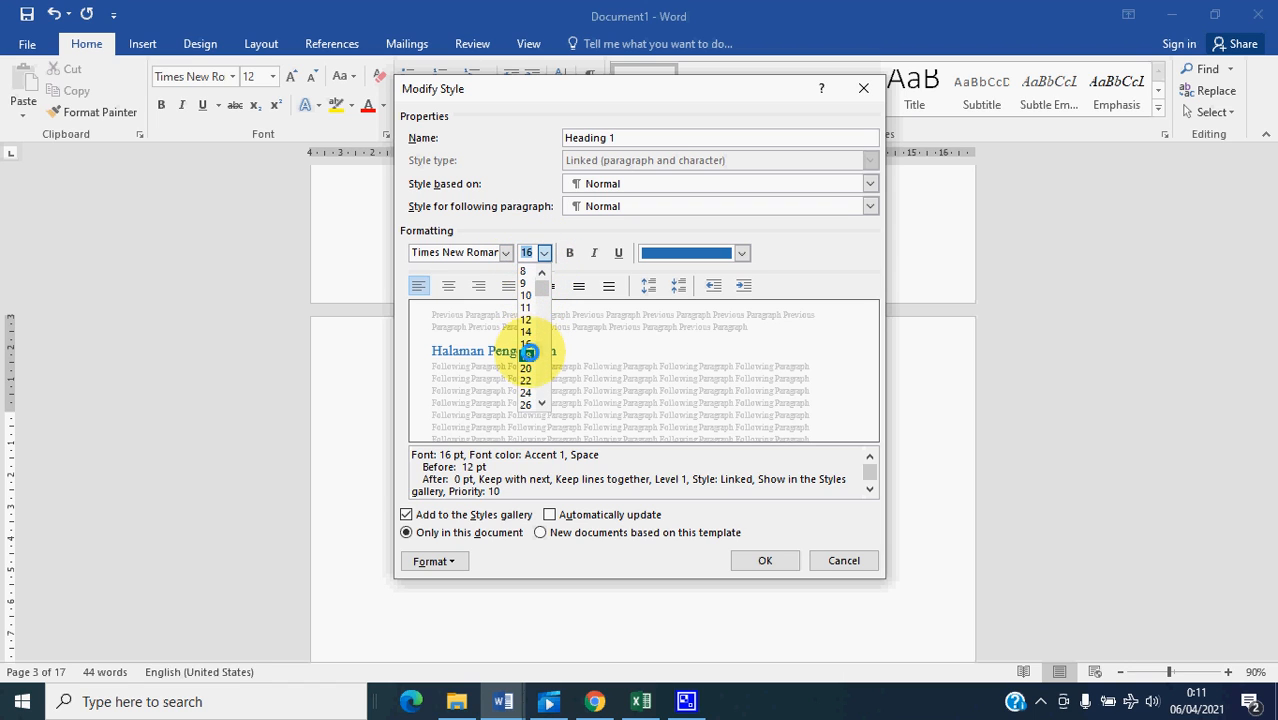
pyautogui.click(529, 355)
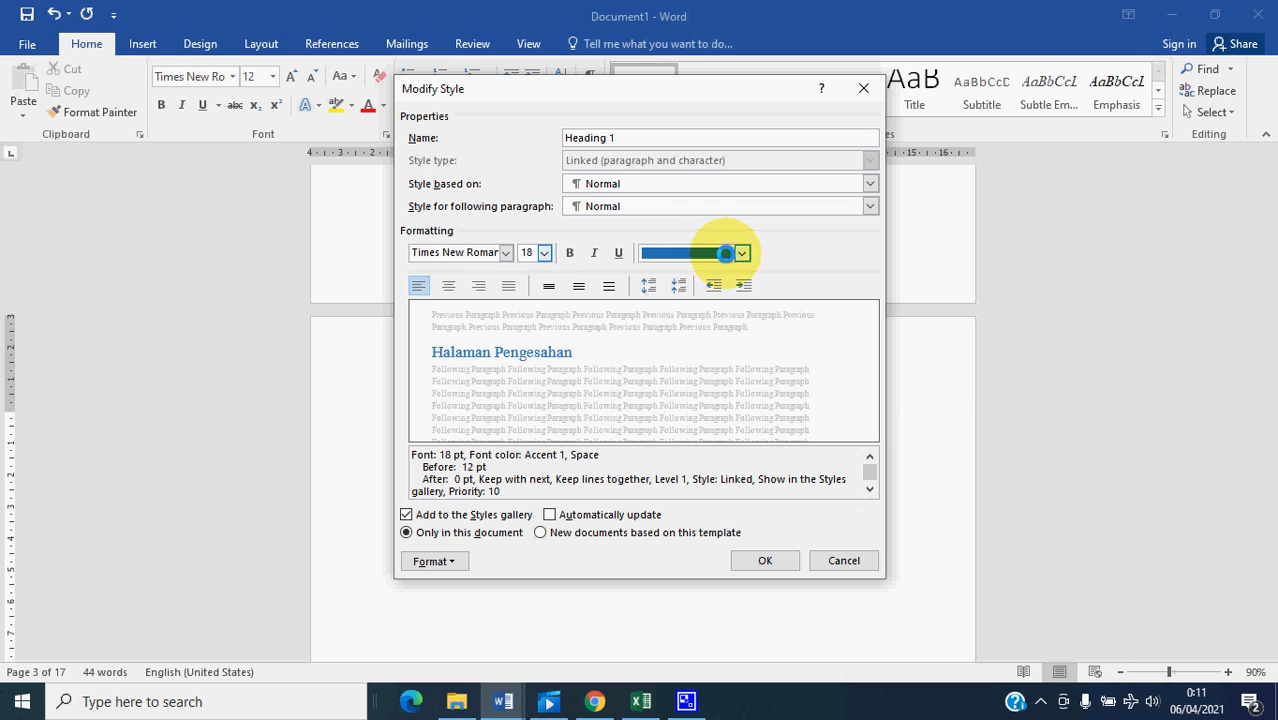
# - Set the Heading 1 style's font color to Automatic and its line spacing to 1.5 lines, and save the style changes
pyautogui.click(741, 252)
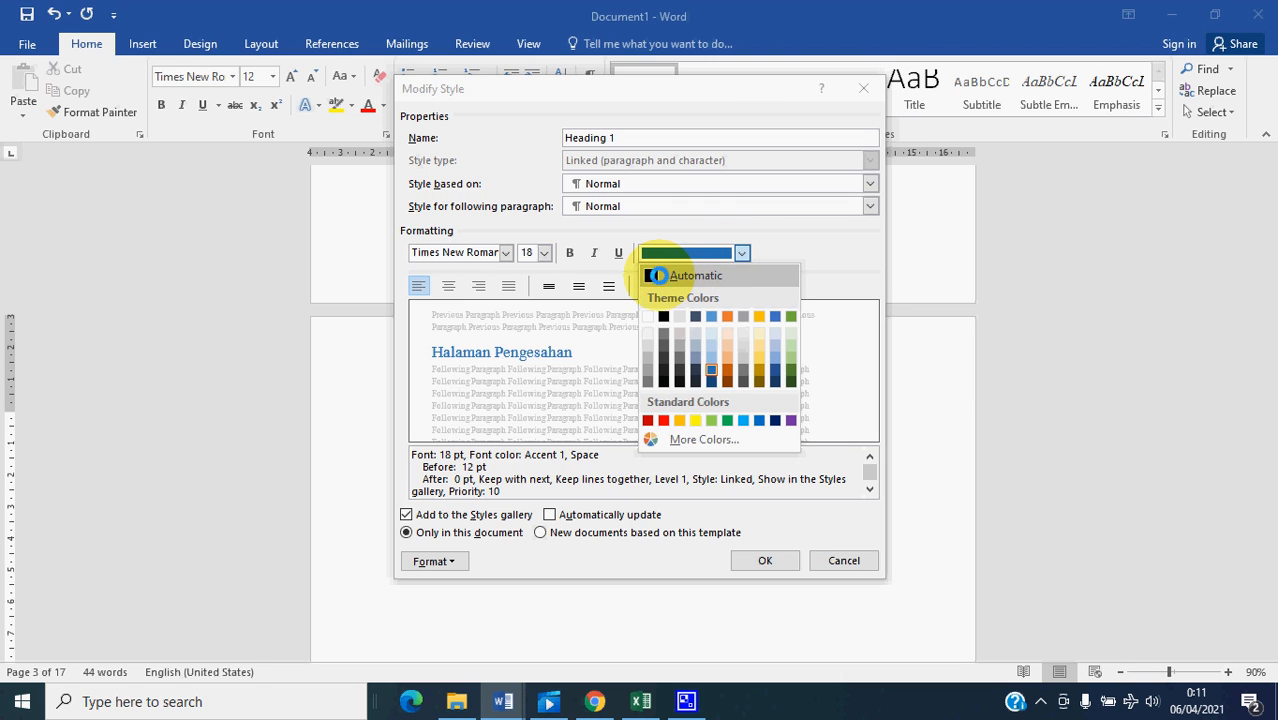
pyautogui.click(651, 276)
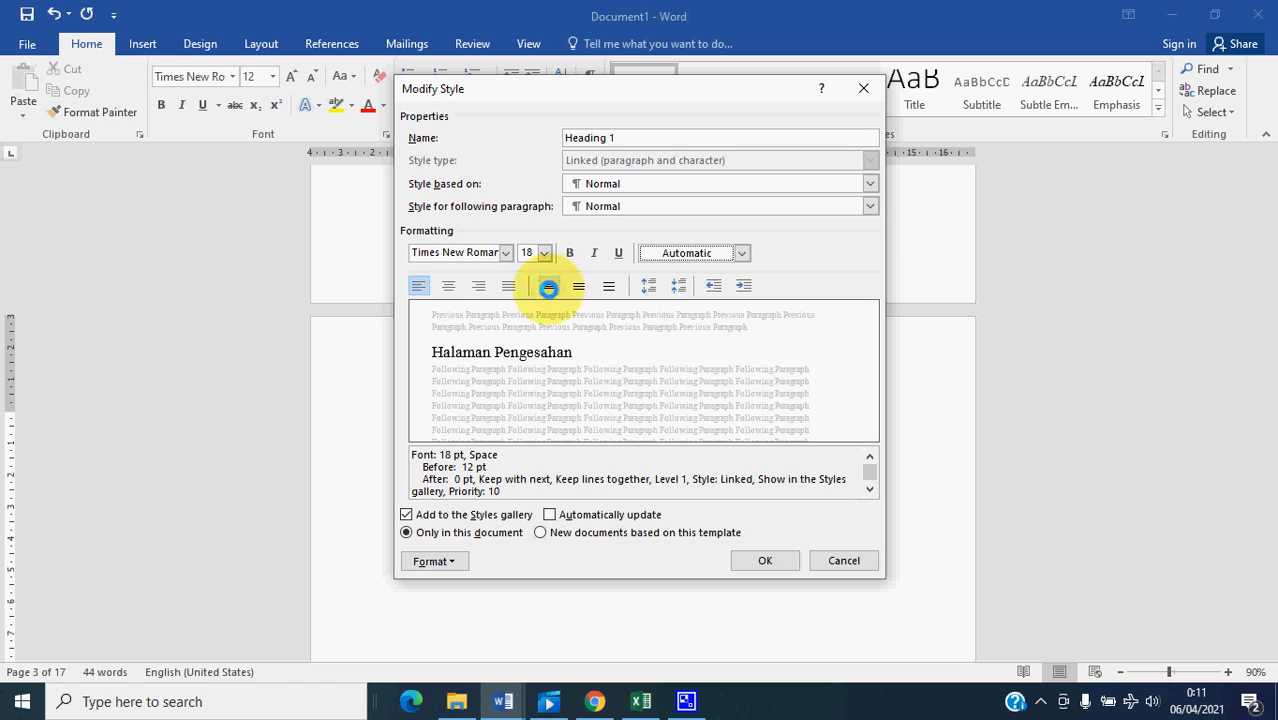
pyautogui.click(550, 286)
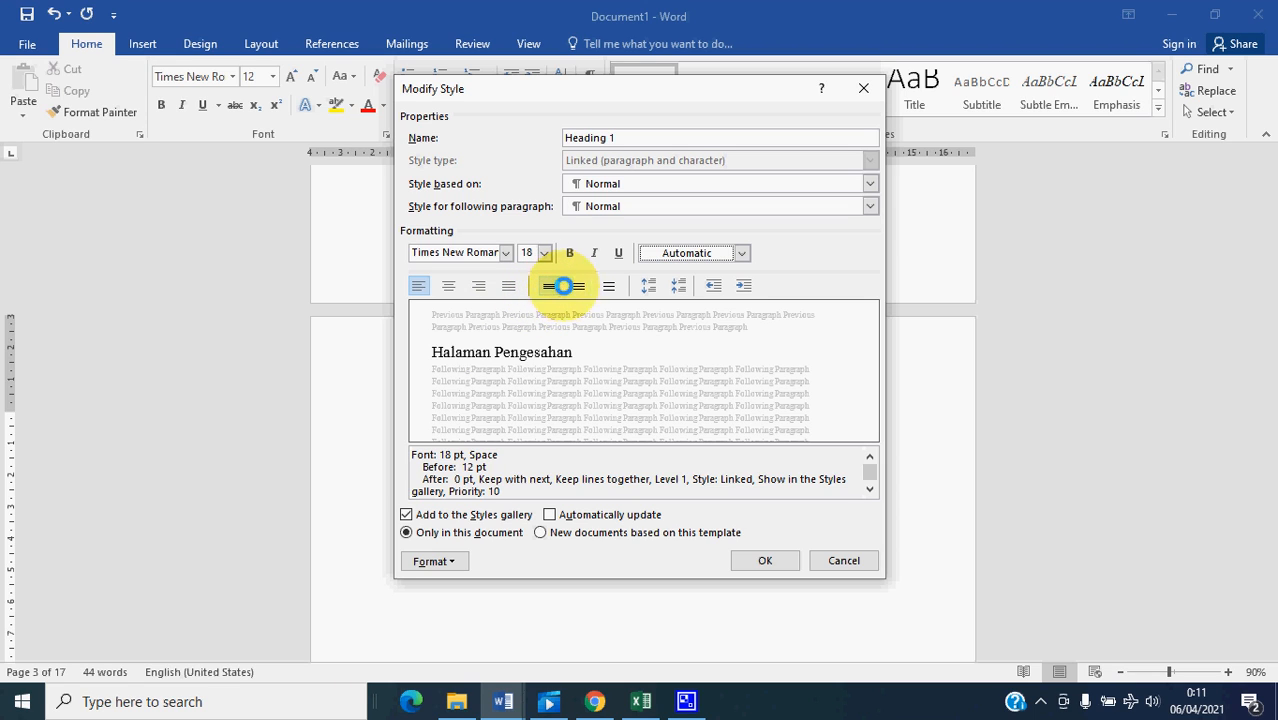
pyautogui.click(606, 286)
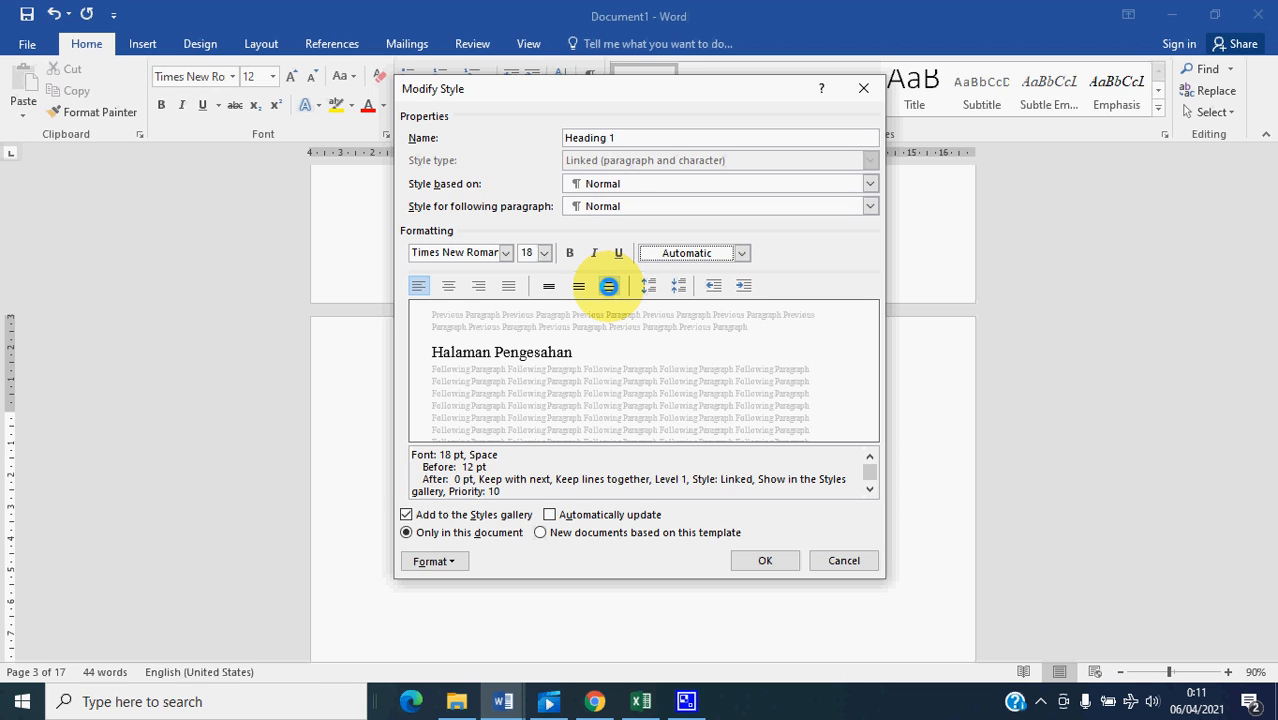
pyautogui.click(576, 286)
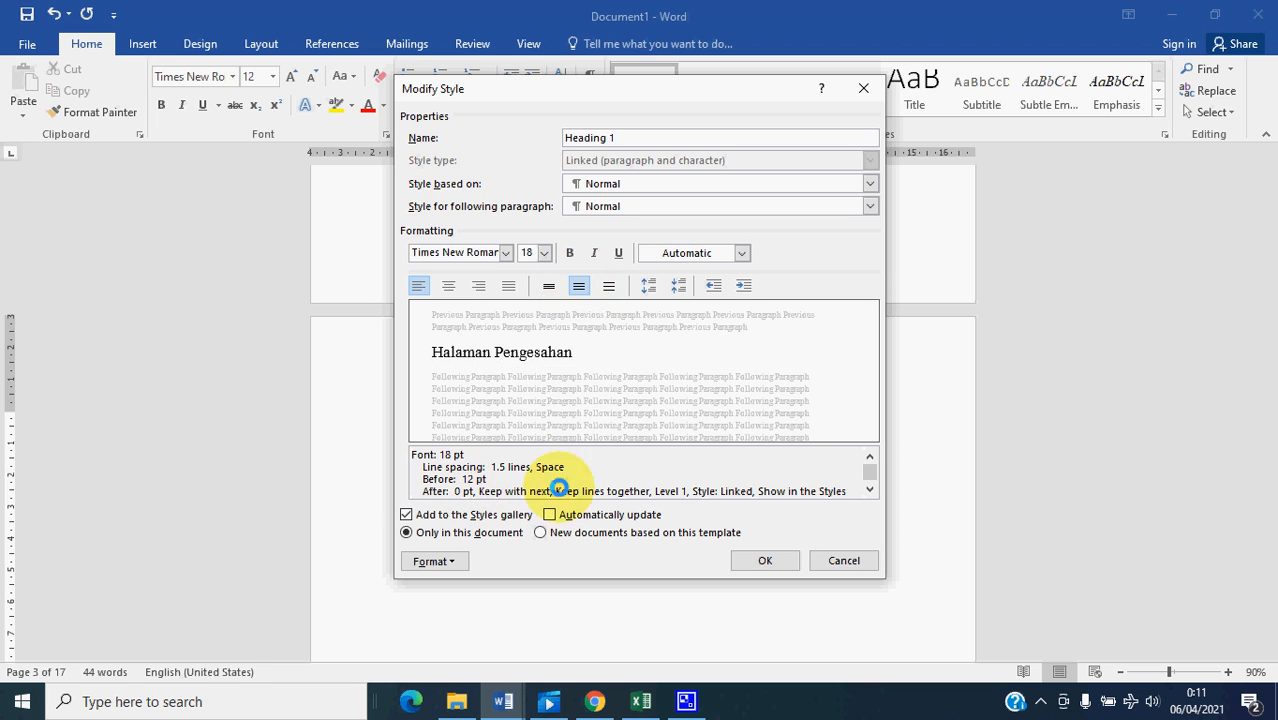
pyautogui.click(740, 563)
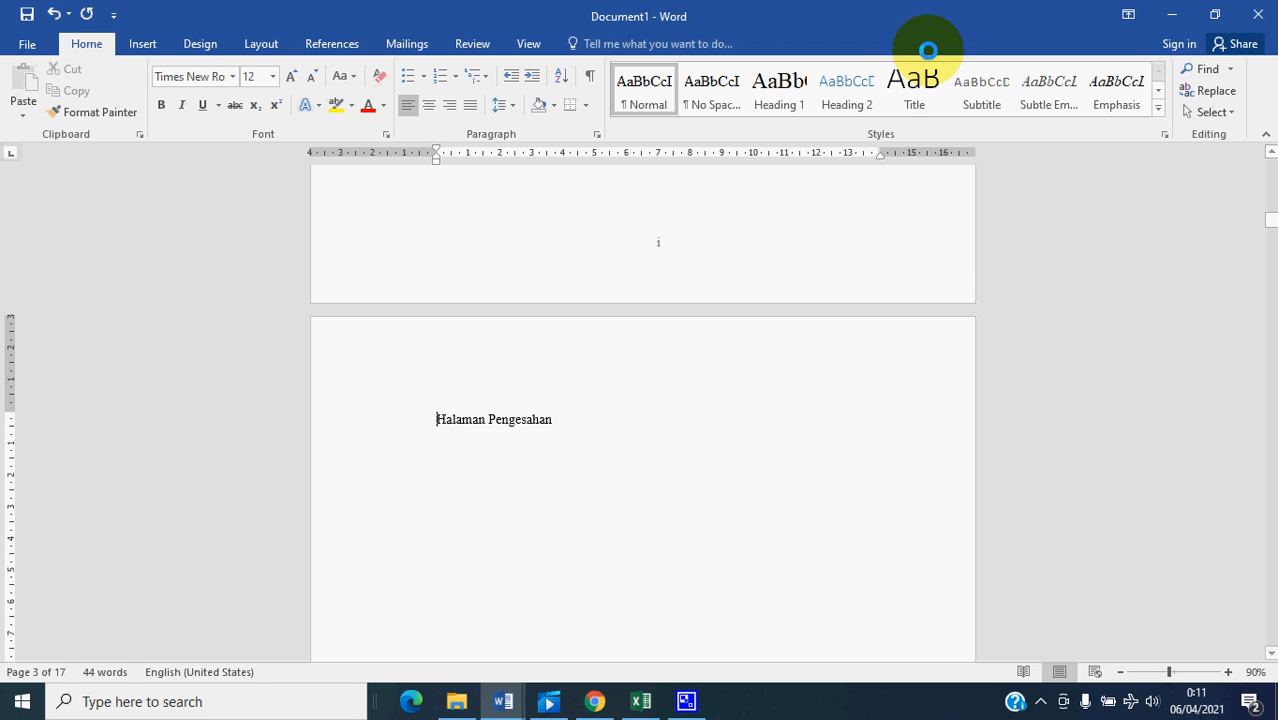
# - Apply the Heading 1 style to the Halaman Pengesahan and Kata Pengantar titles
pyautogui.click(780, 88)
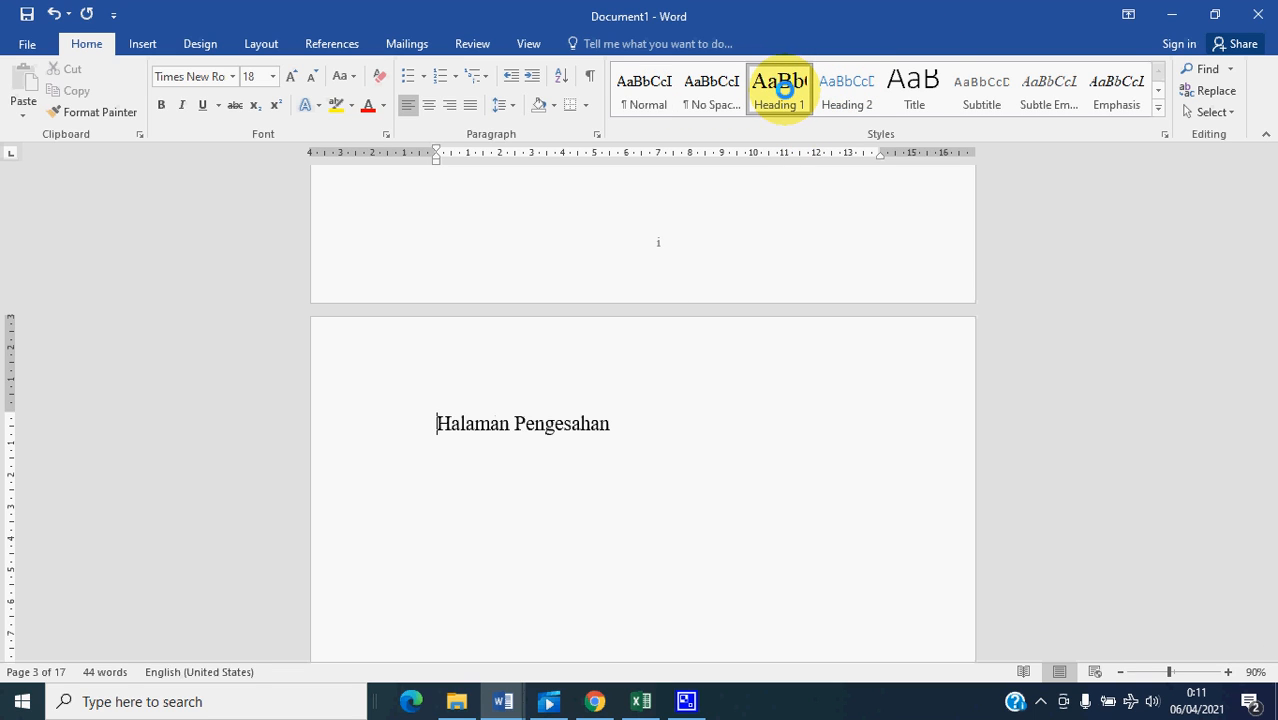
pyautogui.scroll(-15, 459, 420)
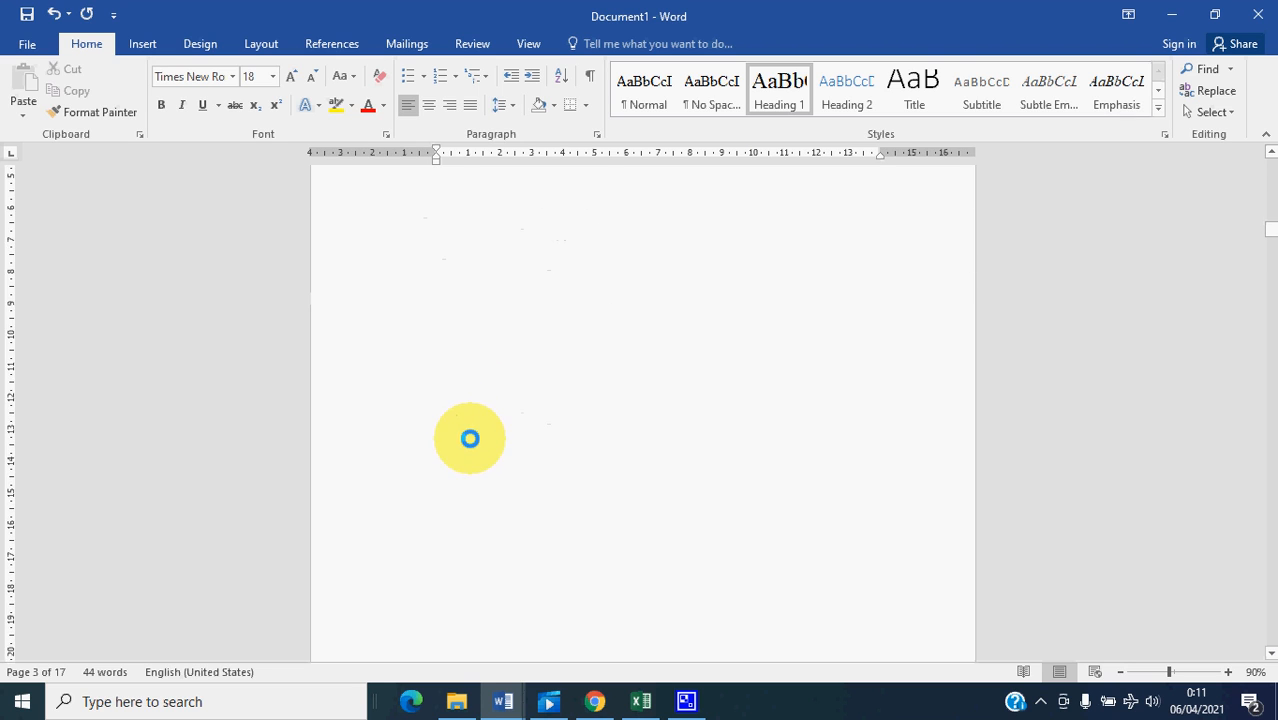
pyautogui.click(445, 469)
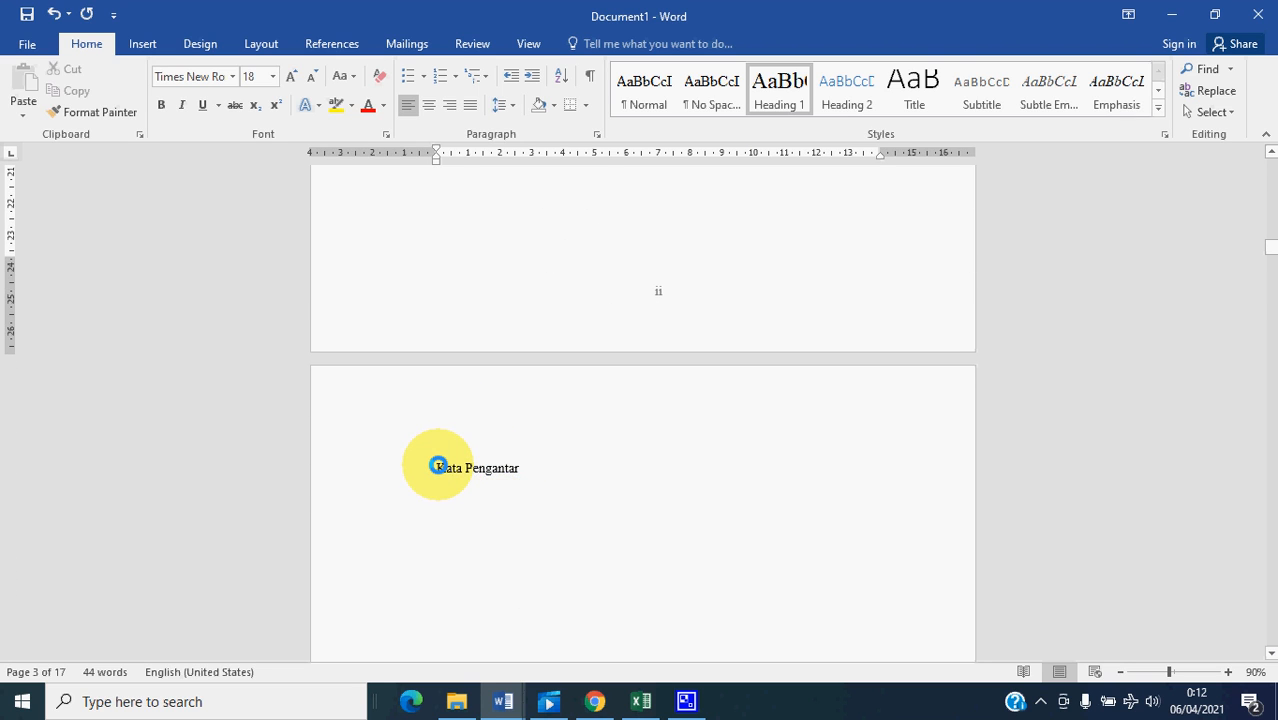
pyautogui.click(780, 88)
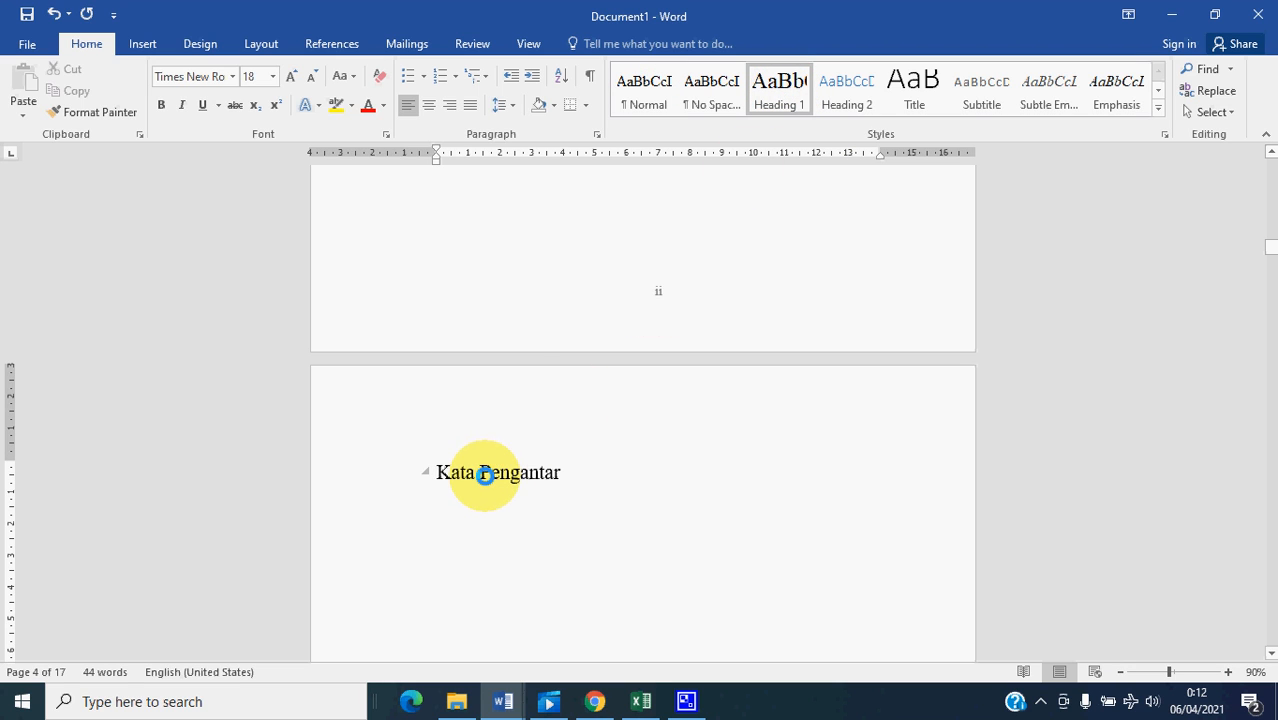
# - Apply the Heading 1 style to the Halaman Persembahan and Halaman Motto titles
pyautogui.scroll(-12, 484, 475)
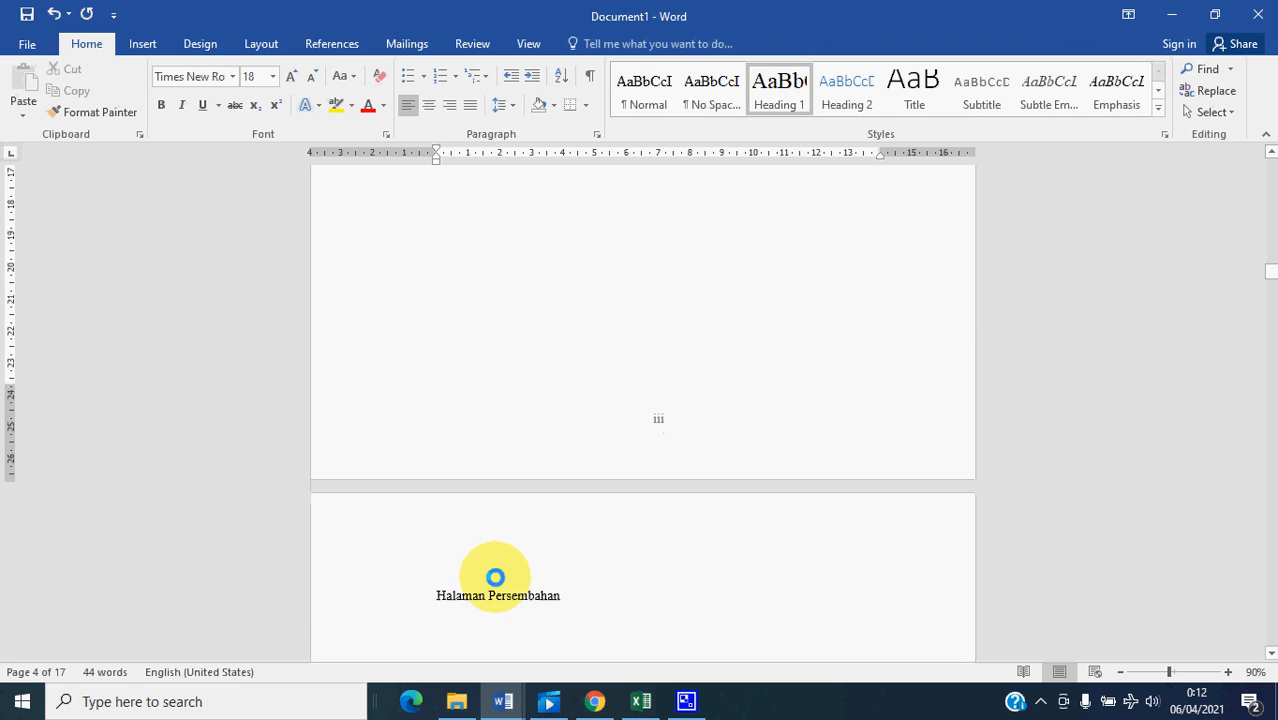
pyautogui.click(436, 596)
pyautogui.click(779, 88)
pyautogui.scroll(-15, 491, 563)
pyautogui.scroll(-5, 478, 610)
pyautogui.click(438, 564)
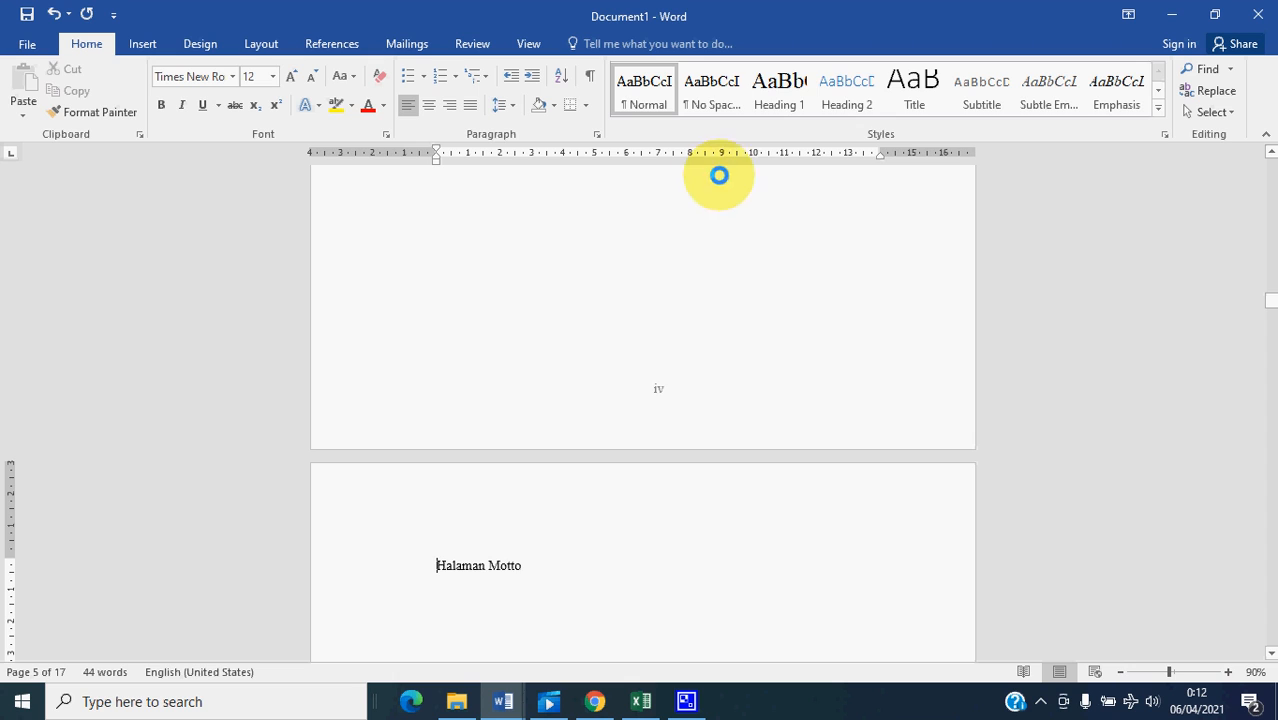
pyautogui.click(777, 88)
pyautogui.scroll(-18, 497, 581)
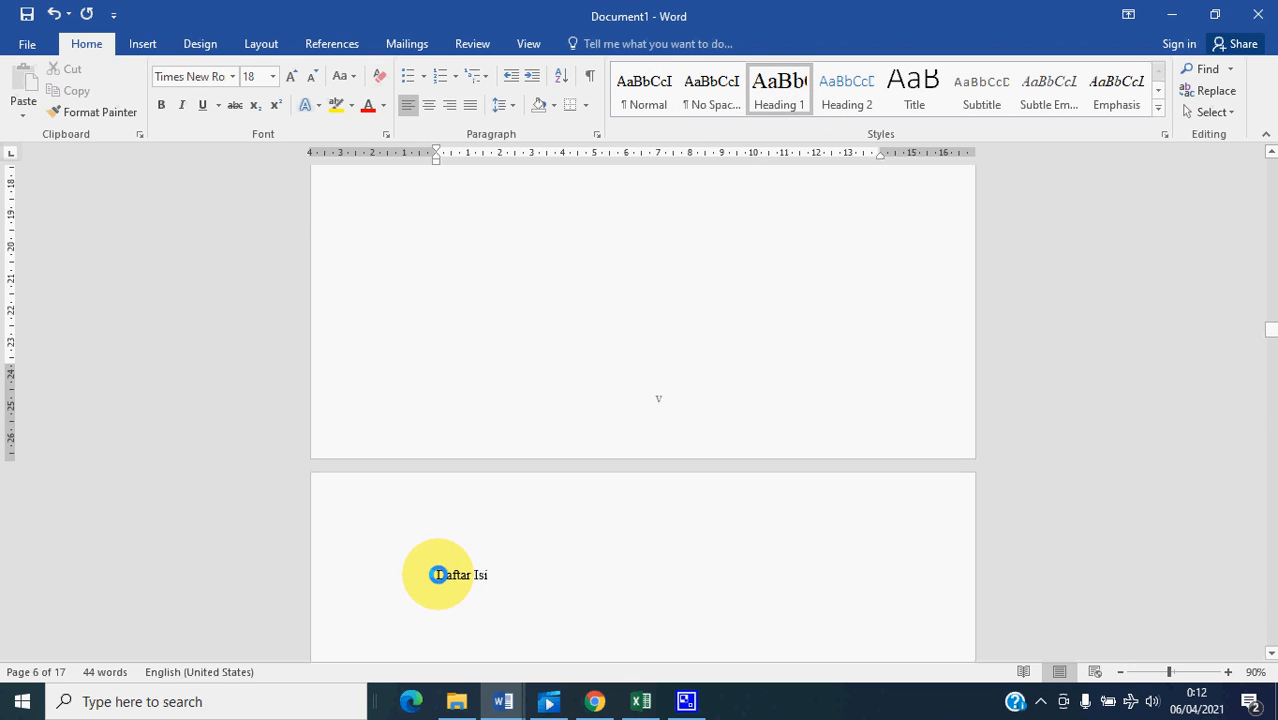
# - Apply the Heading 1 style to the Daftar Isi and Daftar Tabel titles
pyautogui.click(440, 574)
pyautogui.click(784, 84)
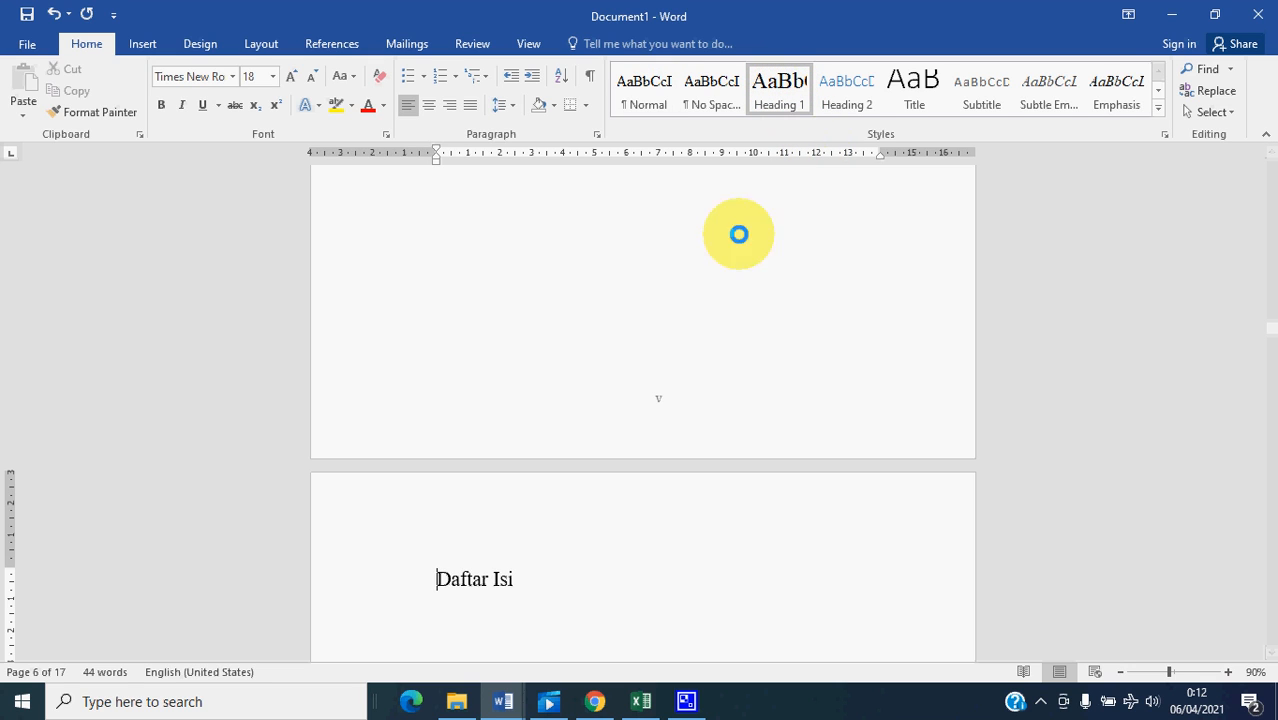
pyautogui.scroll(-5, 545, 500)
pyautogui.scroll(-15, 539, 506)
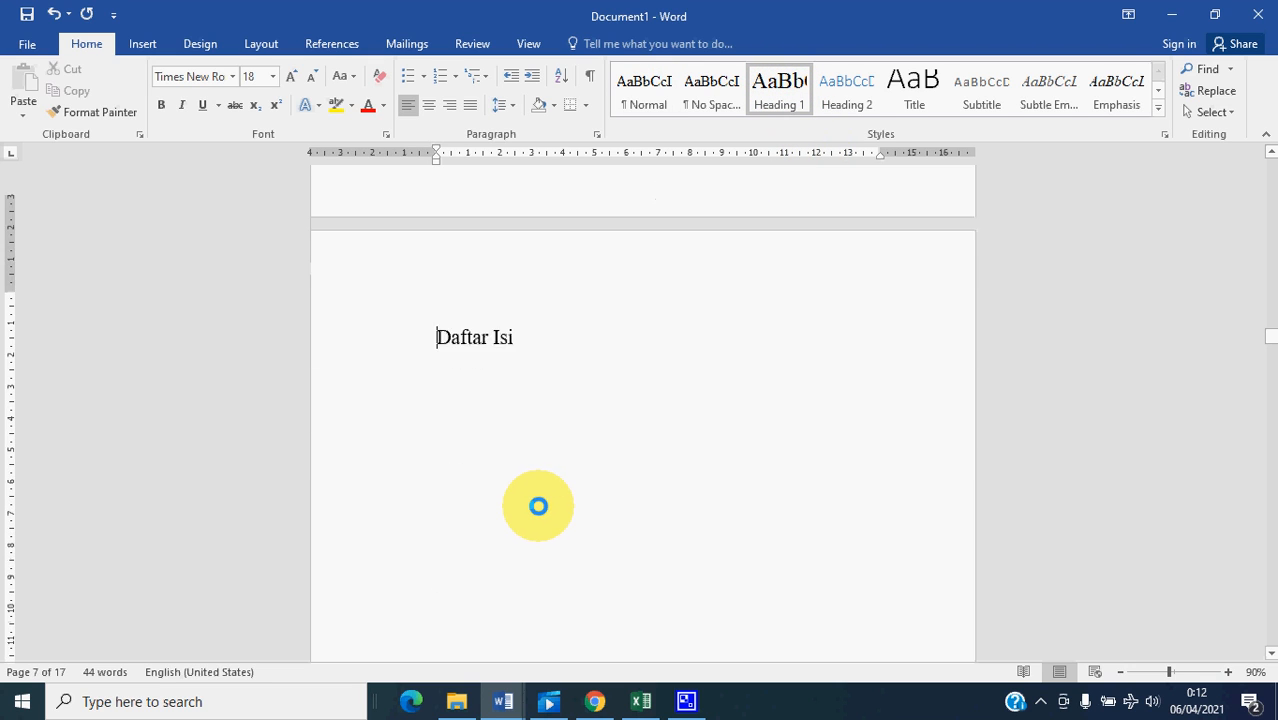
pyautogui.scroll(-5, 525, 544)
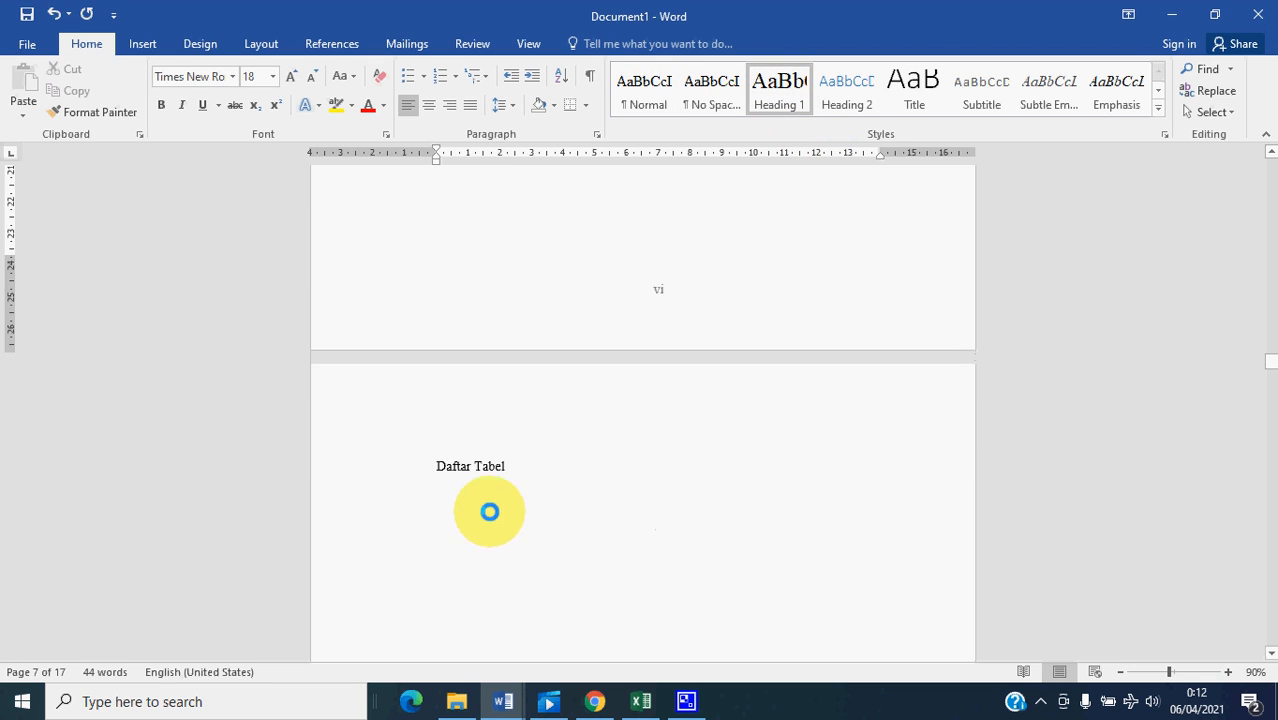
pyautogui.click(436, 463)
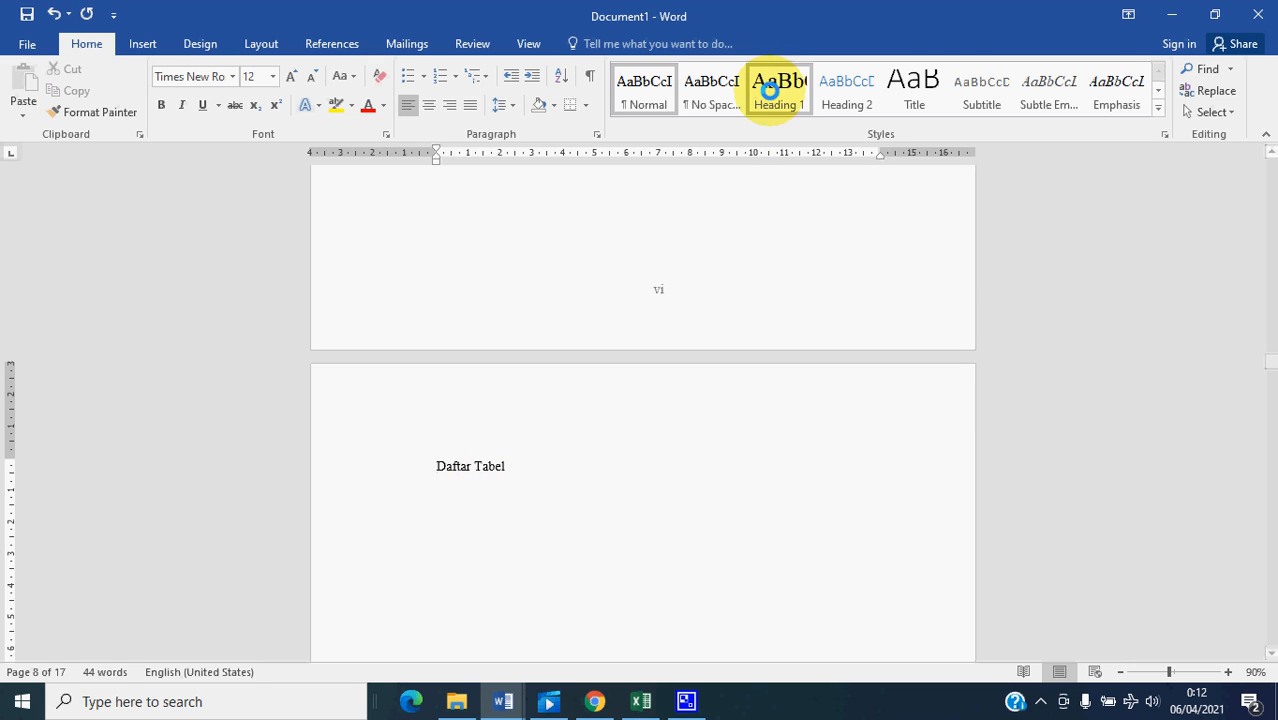
pyautogui.click(780, 83)
# - Apply the Heading 1 style to the Daftar Gambar and Abstrak titles
pyautogui.scroll(-15, 536, 450)
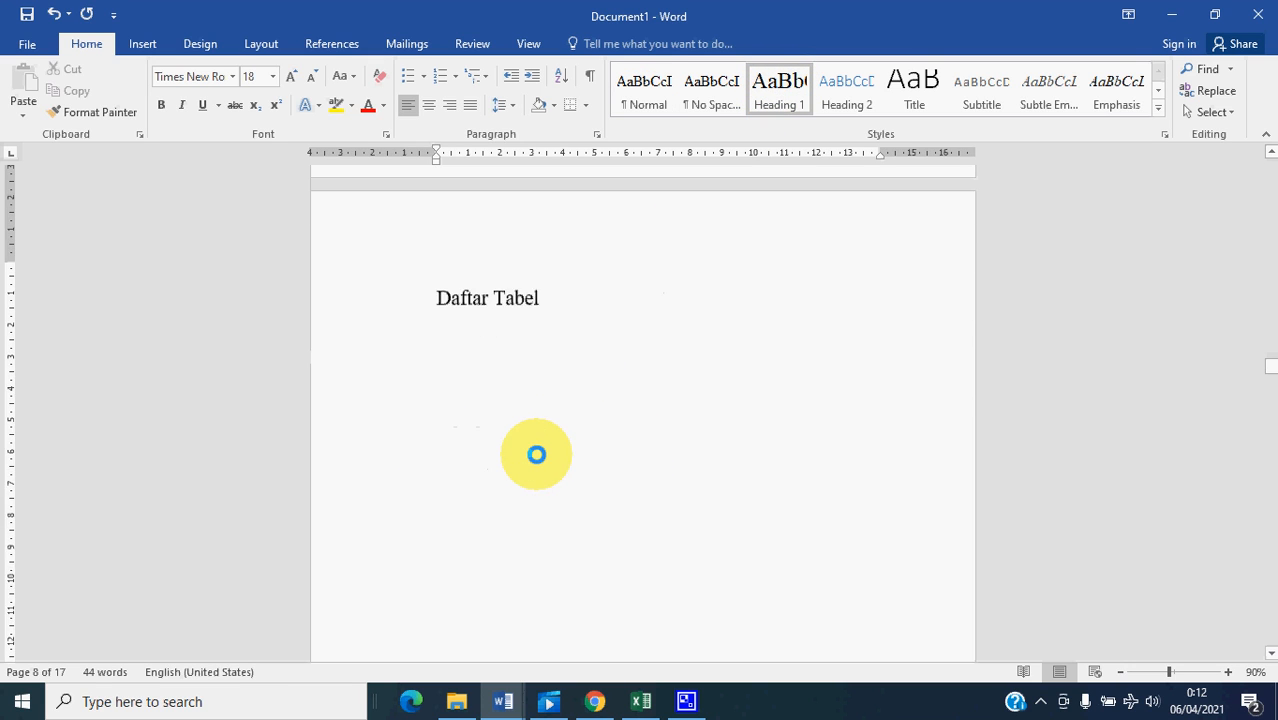
pyautogui.scroll(-10, 534, 449)
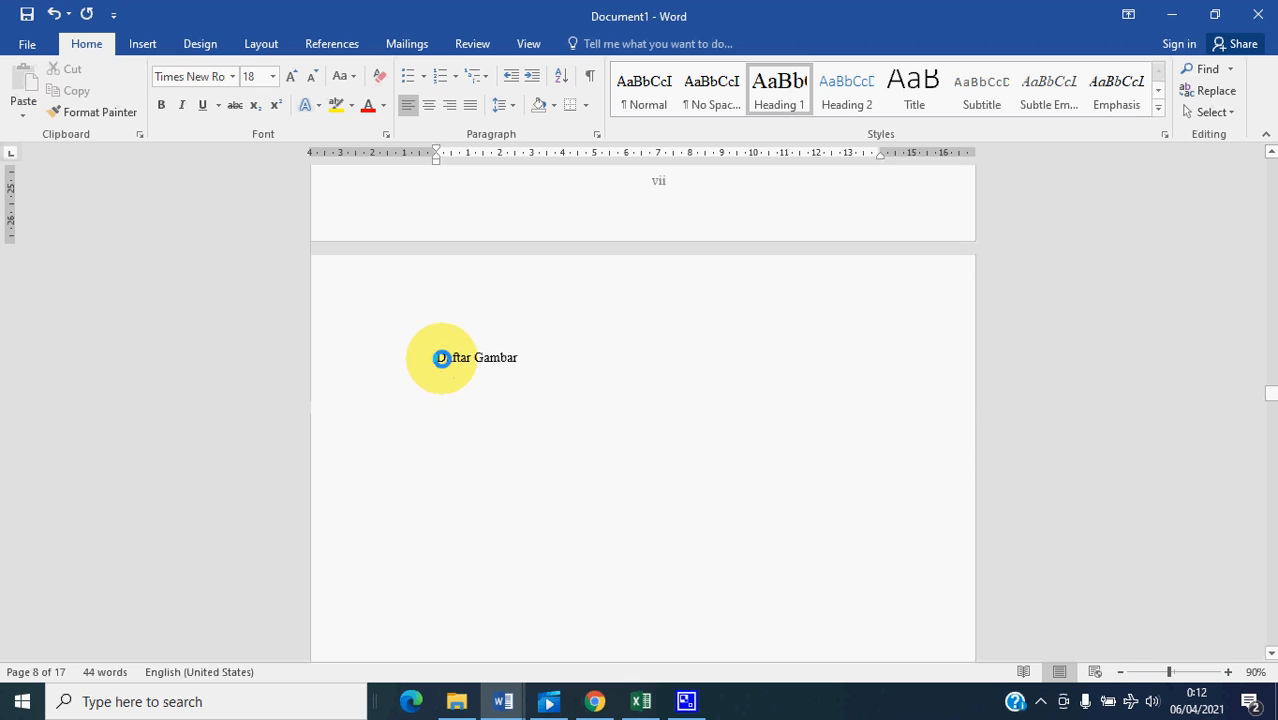
pyautogui.click(438, 355)
pyautogui.click(790, 85)
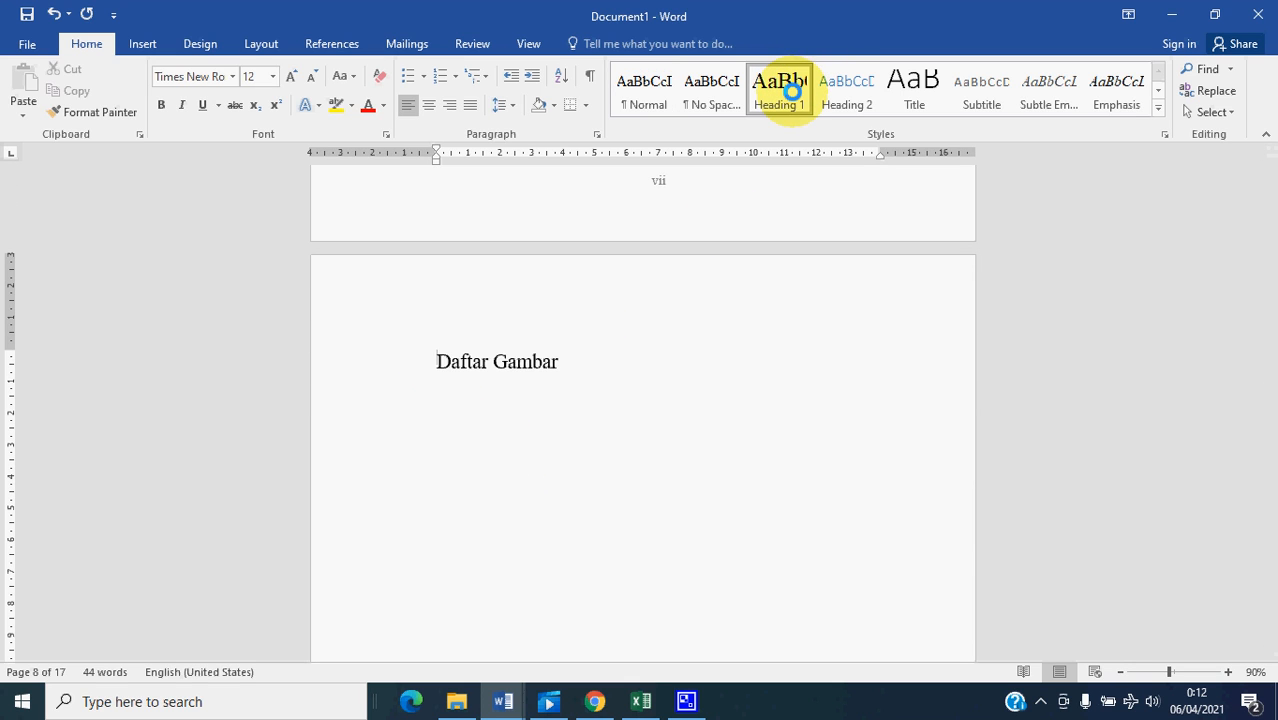
pyautogui.scroll(-20, 490, 430)
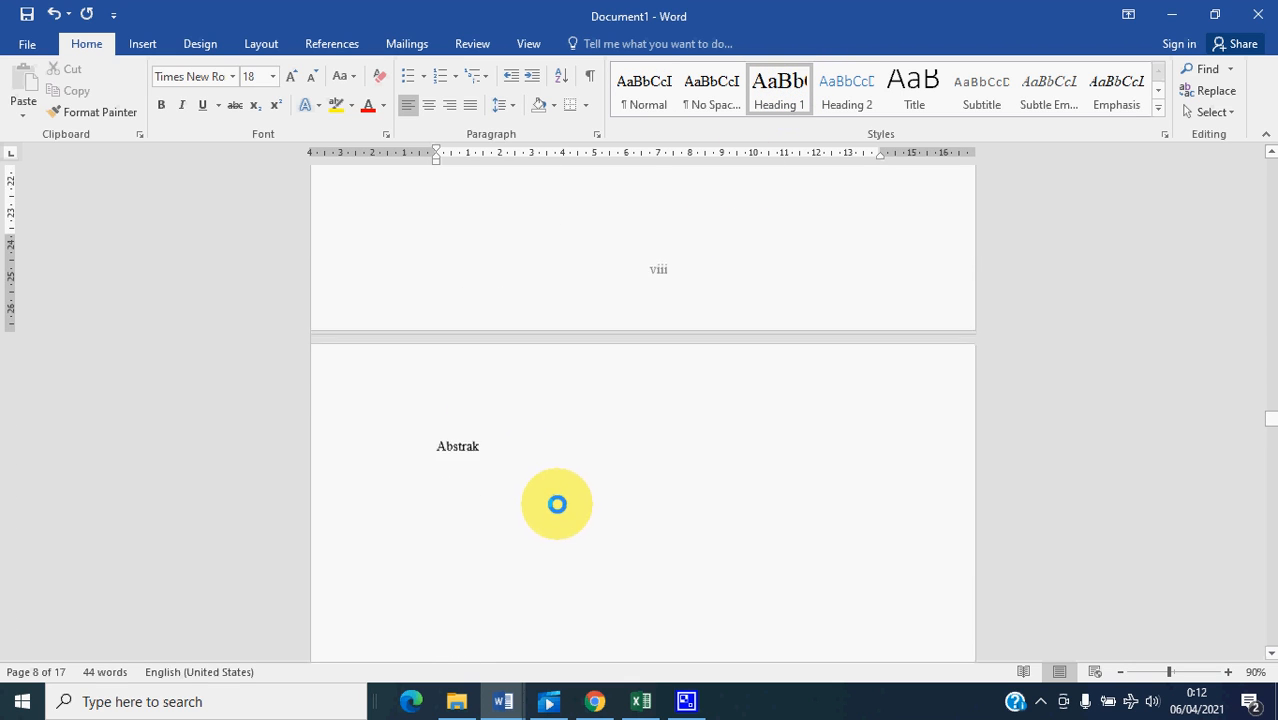
pyautogui.click(437, 406)
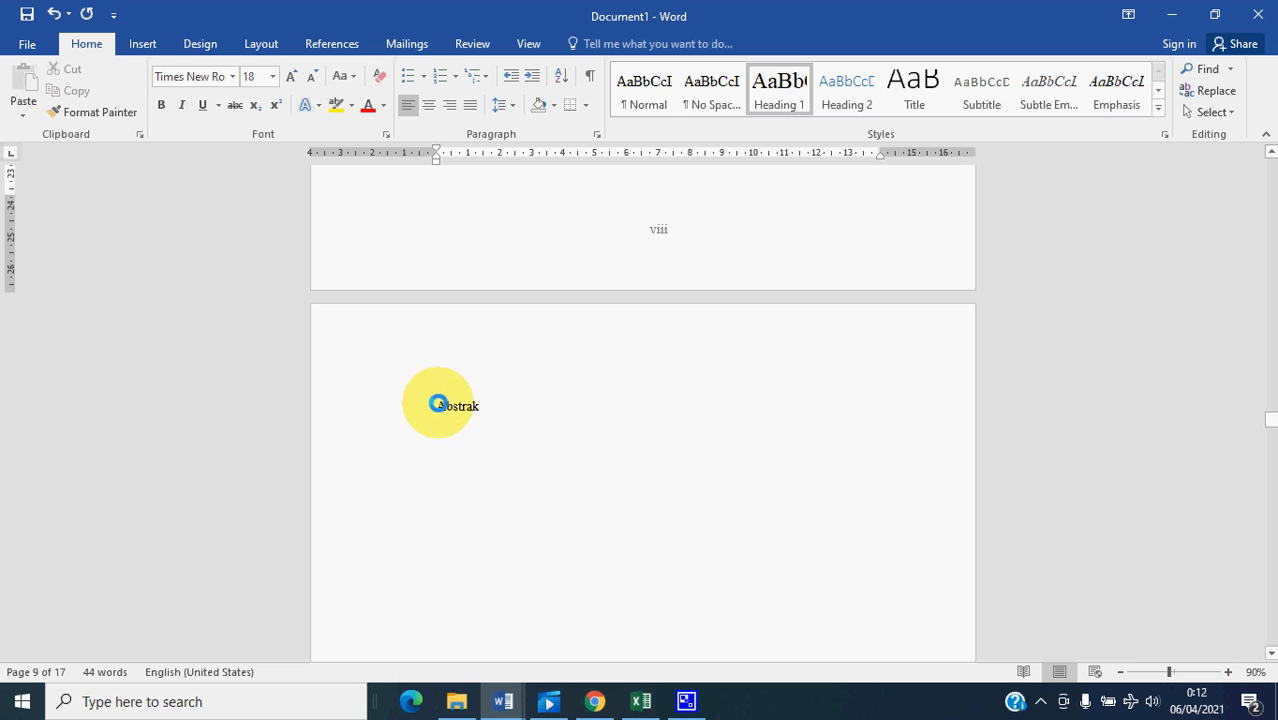
pyautogui.click(782, 83)
# - Apply the Heading 1 style to the Bab 1 Pendahuluan and Bab 2 Tinjauan Pustaka chapter titles
pyautogui.scroll(-20, 513, 488)
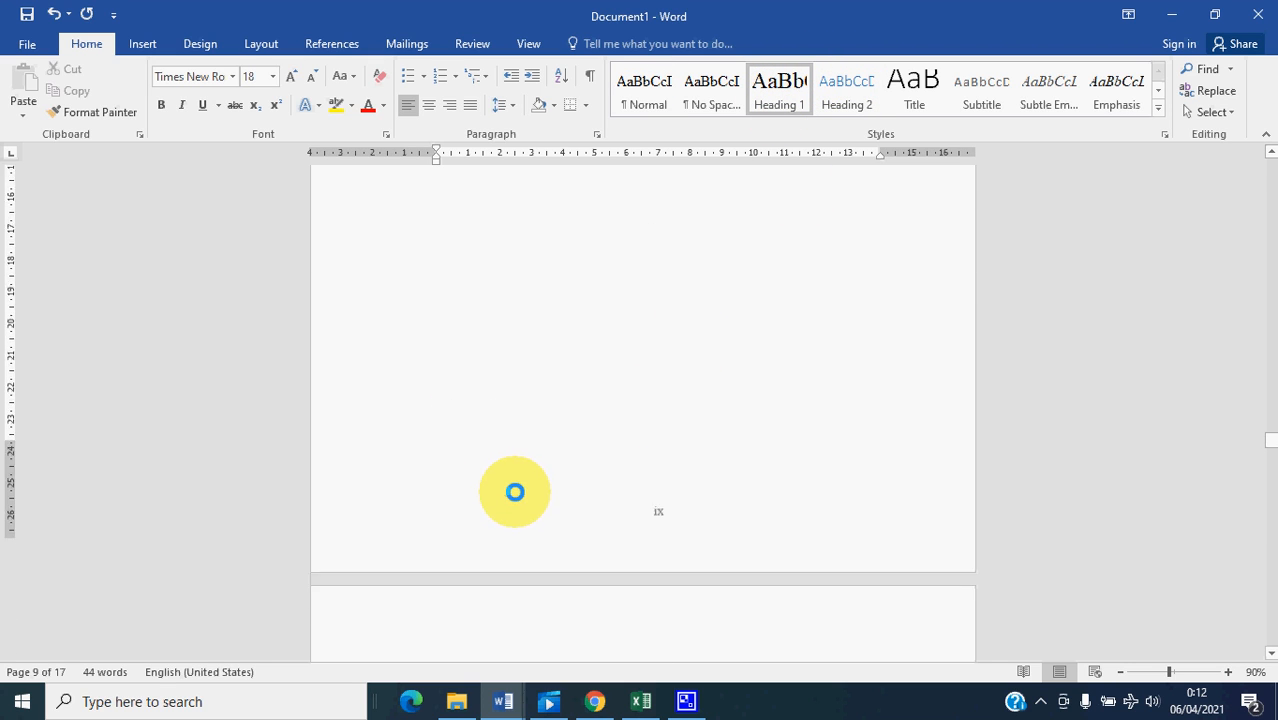
pyautogui.click(437, 494)
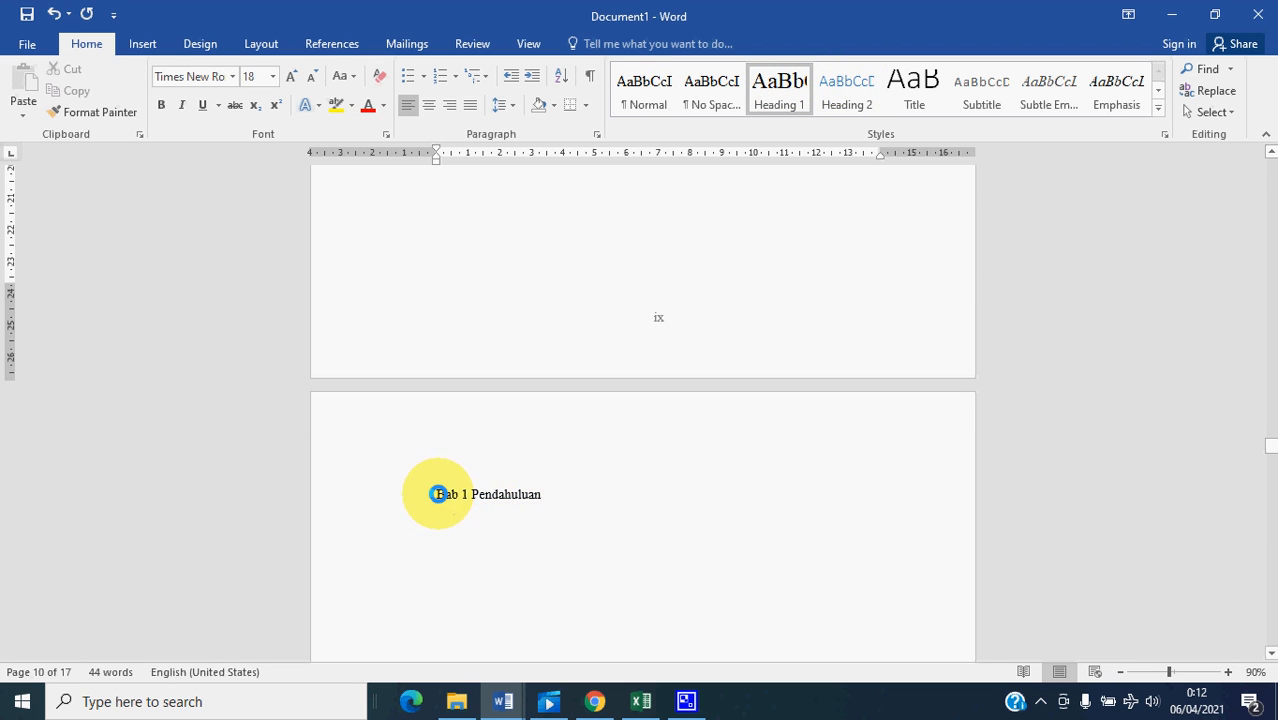
pyautogui.click(783, 84)
pyautogui.scroll(-15, 482, 505)
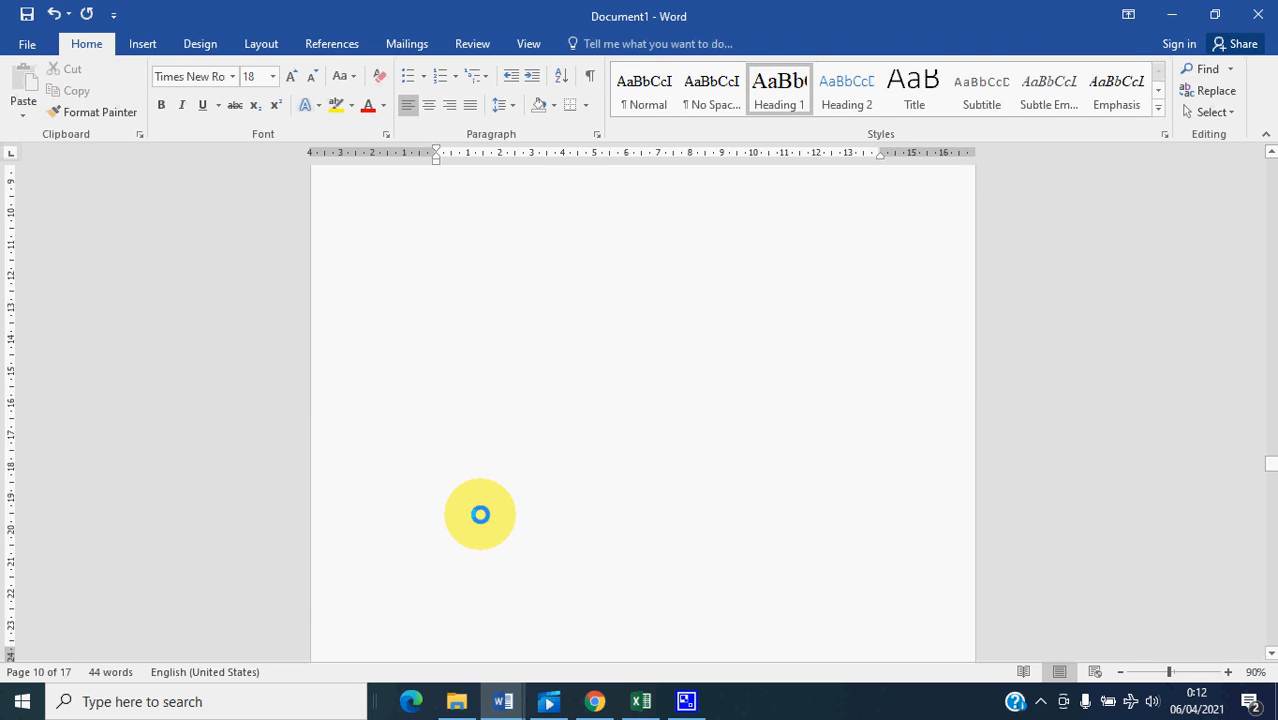
pyautogui.scroll(-15, 486, 522)
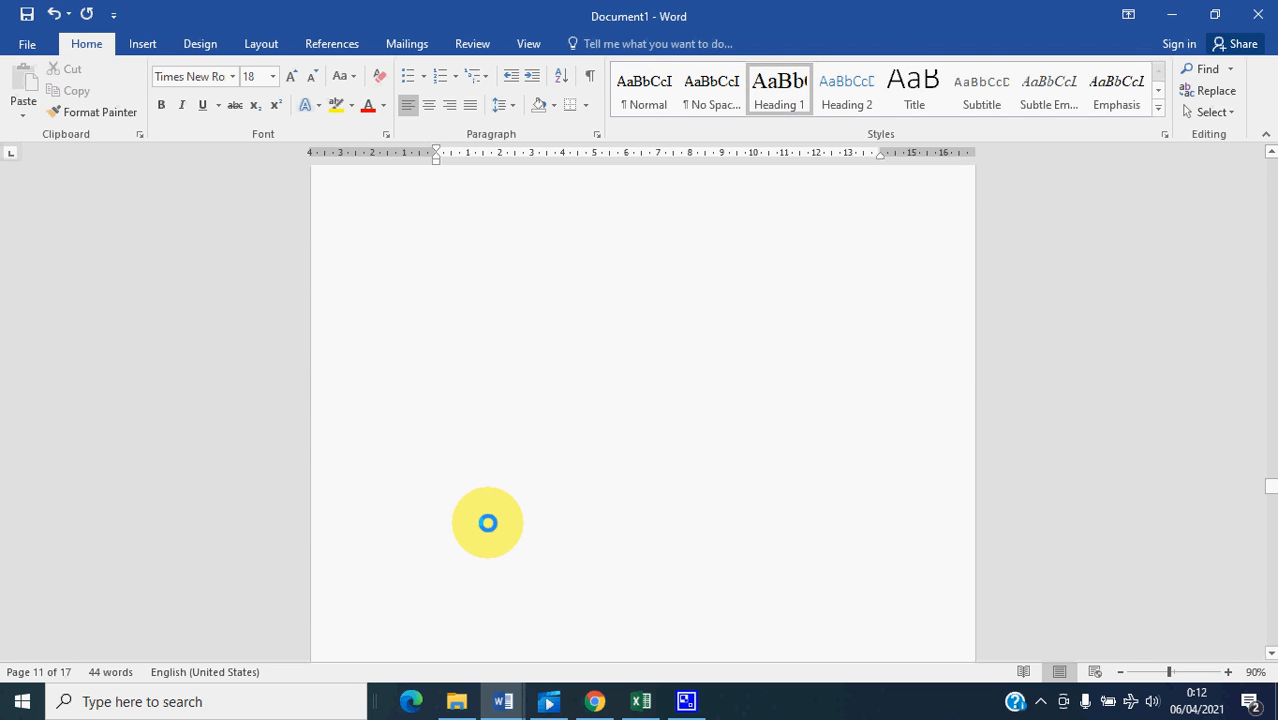
pyautogui.scroll(-5, 487, 523)
pyautogui.click(436, 473)
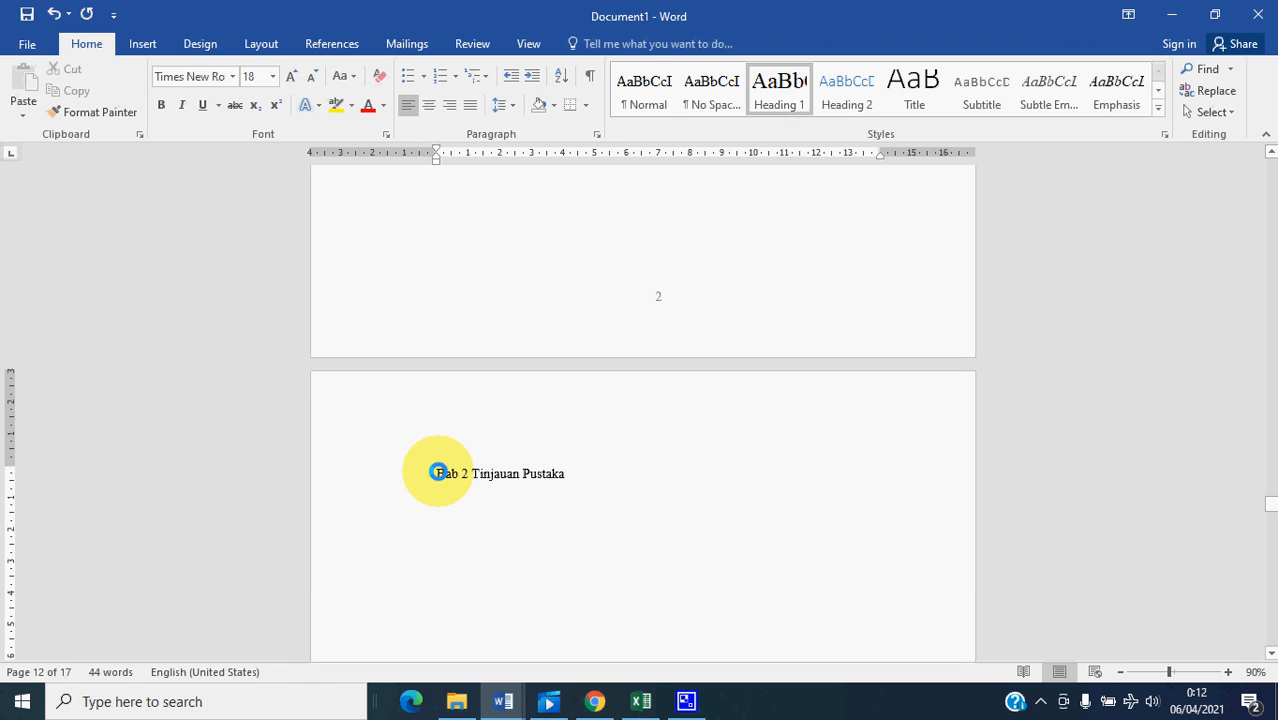
pyautogui.click(777, 88)
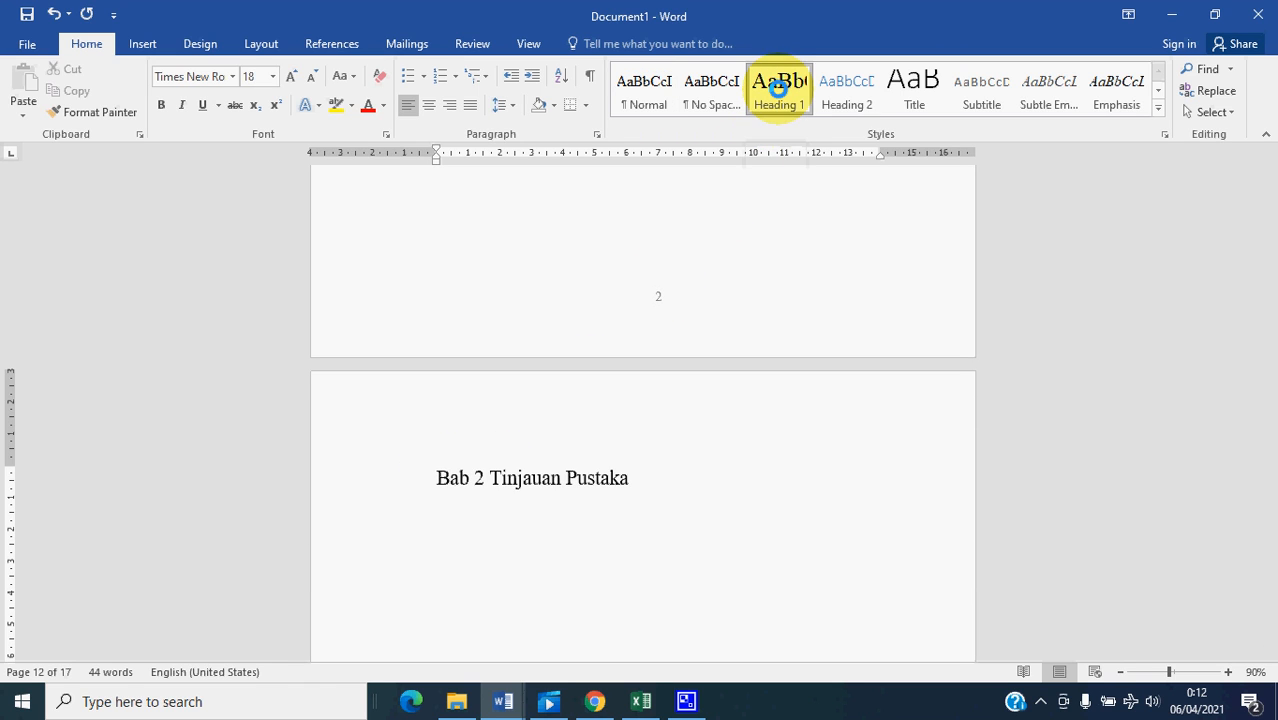
# - Apply the Heading 1 style to the Bab 3 Metodologi Penelitian and Bab 4 Hasil Penelitian dan Pembahasan chapter titles
pyautogui.scroll(-15, 450, 490)
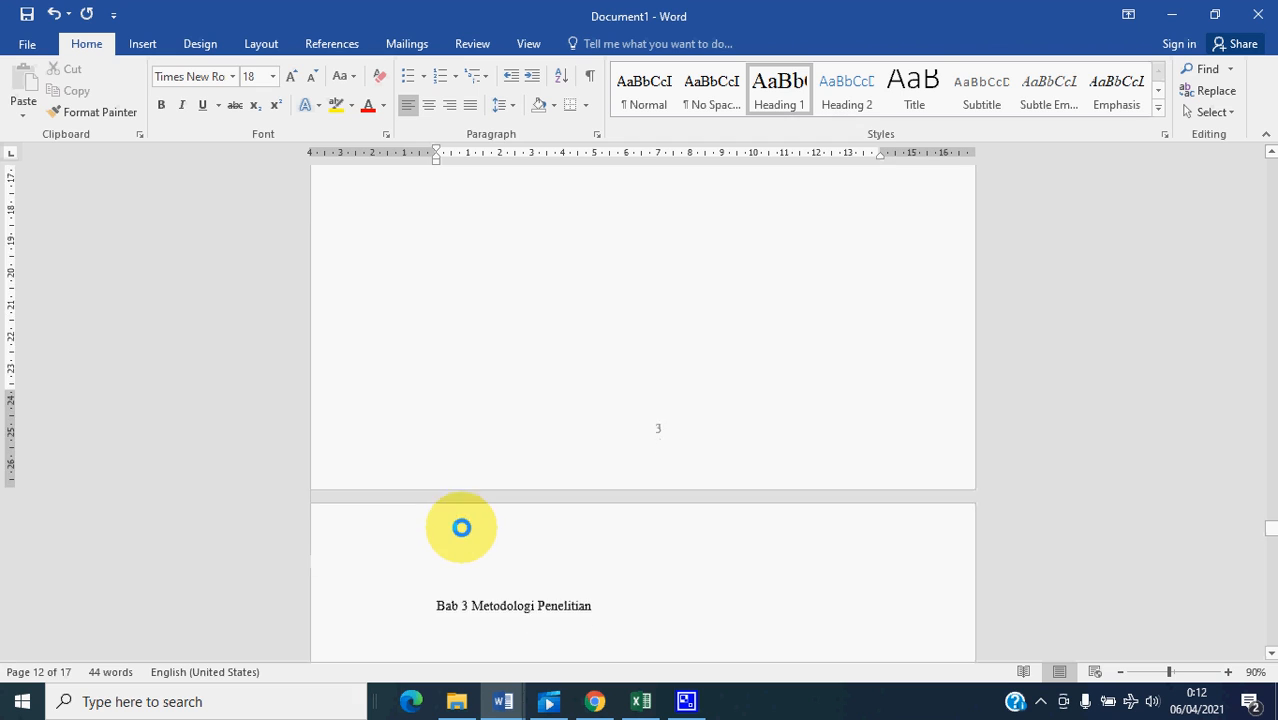
pyautogui.click(431, 440)
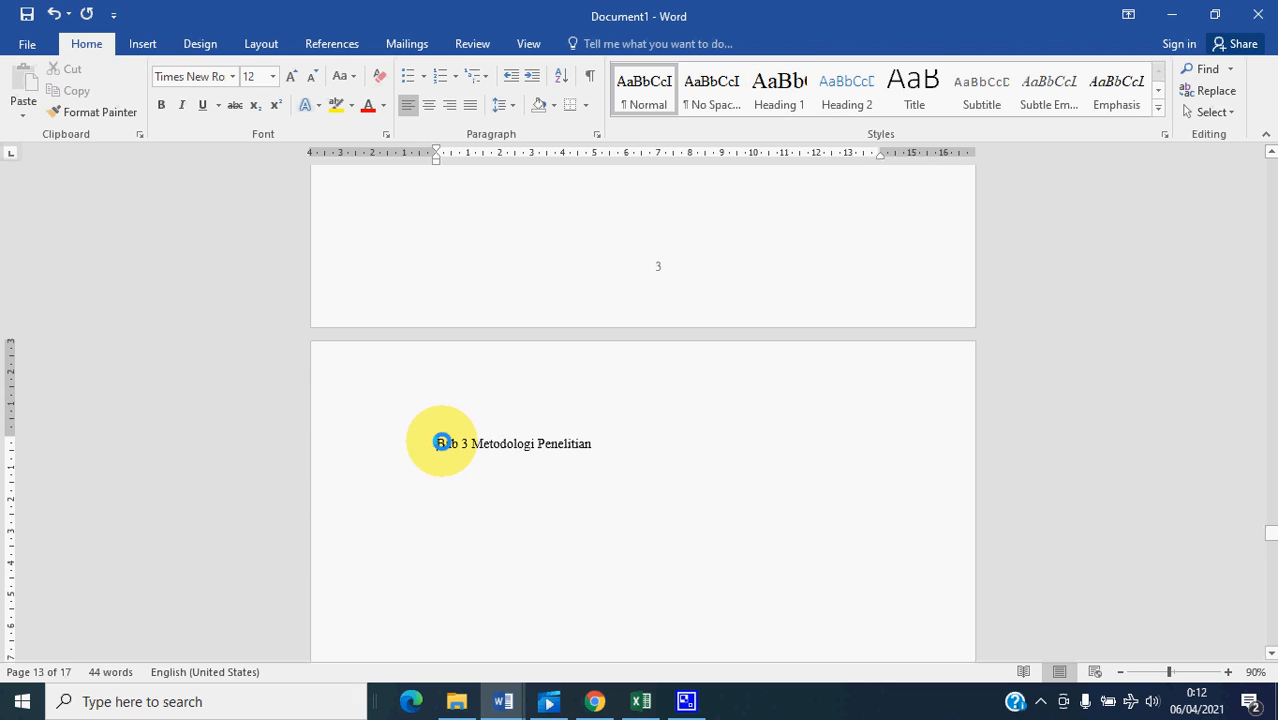
pyautogui.click(780, 88)
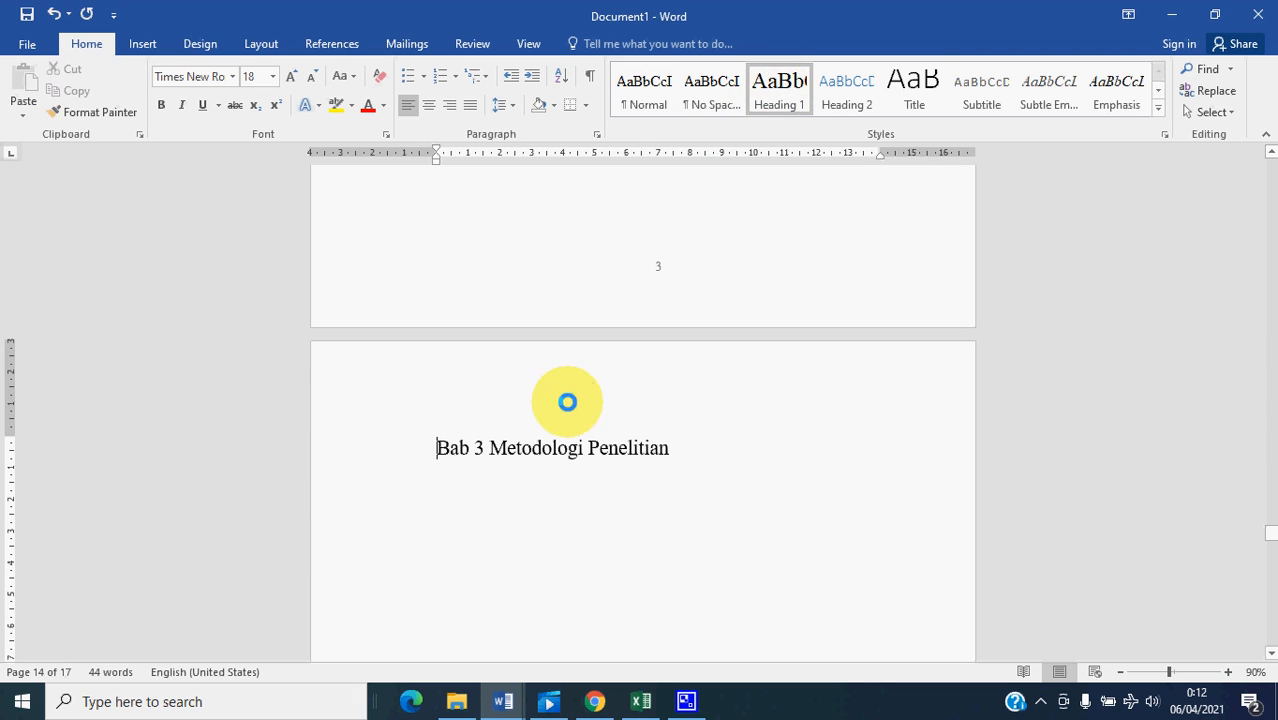
pyautogui.scroll(-12, 568, 399)
pyautogui.scroll(-3, 519, 568)
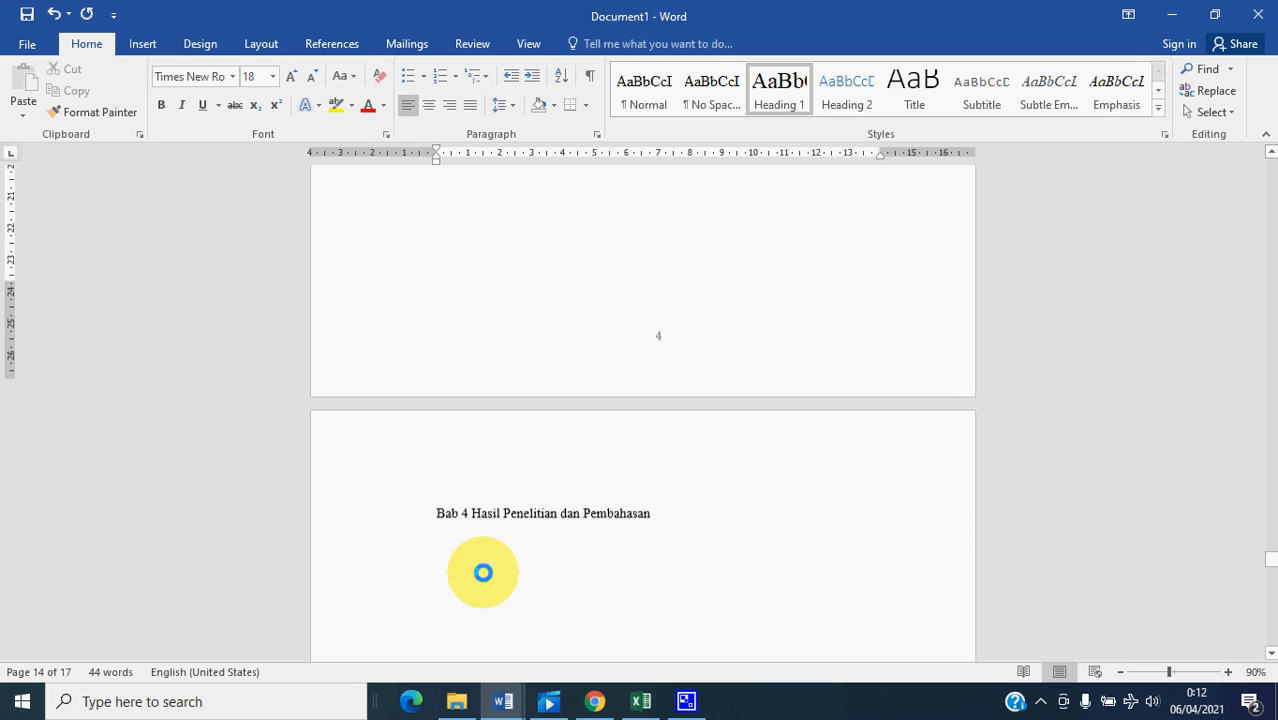
pyautogui.click(435, 494)
pyautogui.click(778, 88)
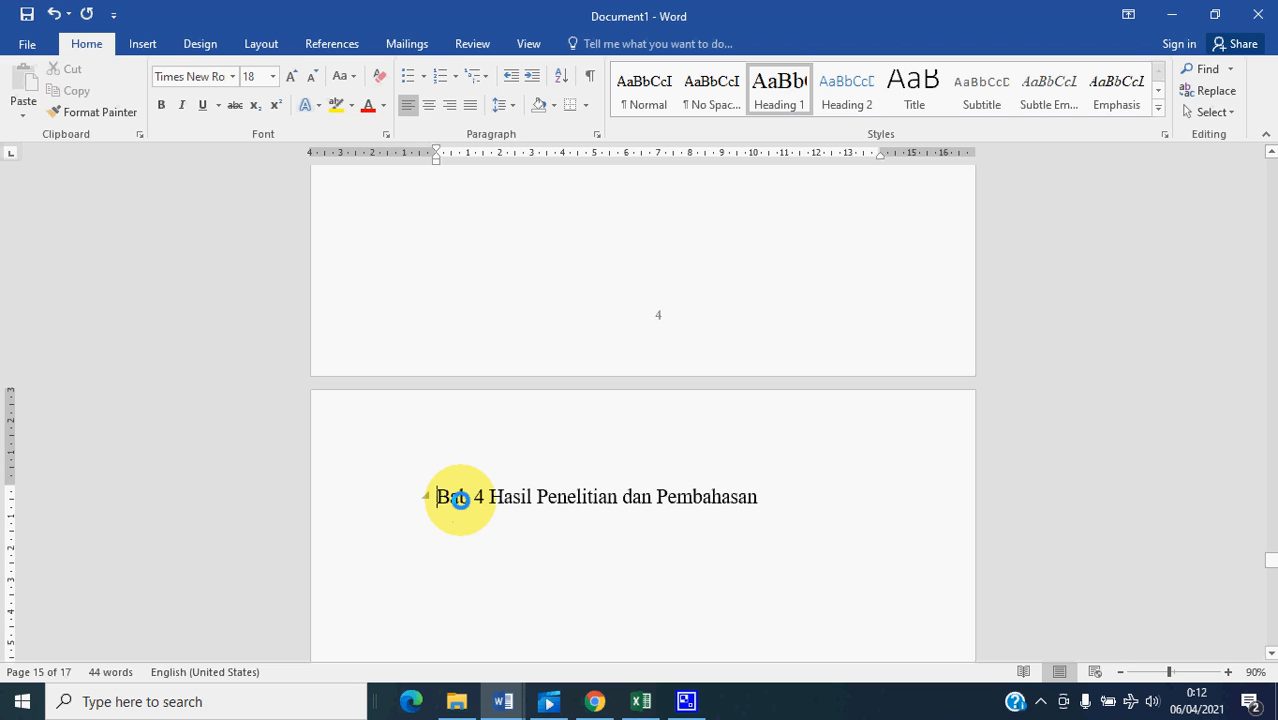
# - Apply the Heading 1 style to the Bab 5 Saran dan Kesimpulan and Daftar Pustaka titles
pyautogui.scroll(-3, 460, 499)
pyautogui.scroll(-5, 458, 524)
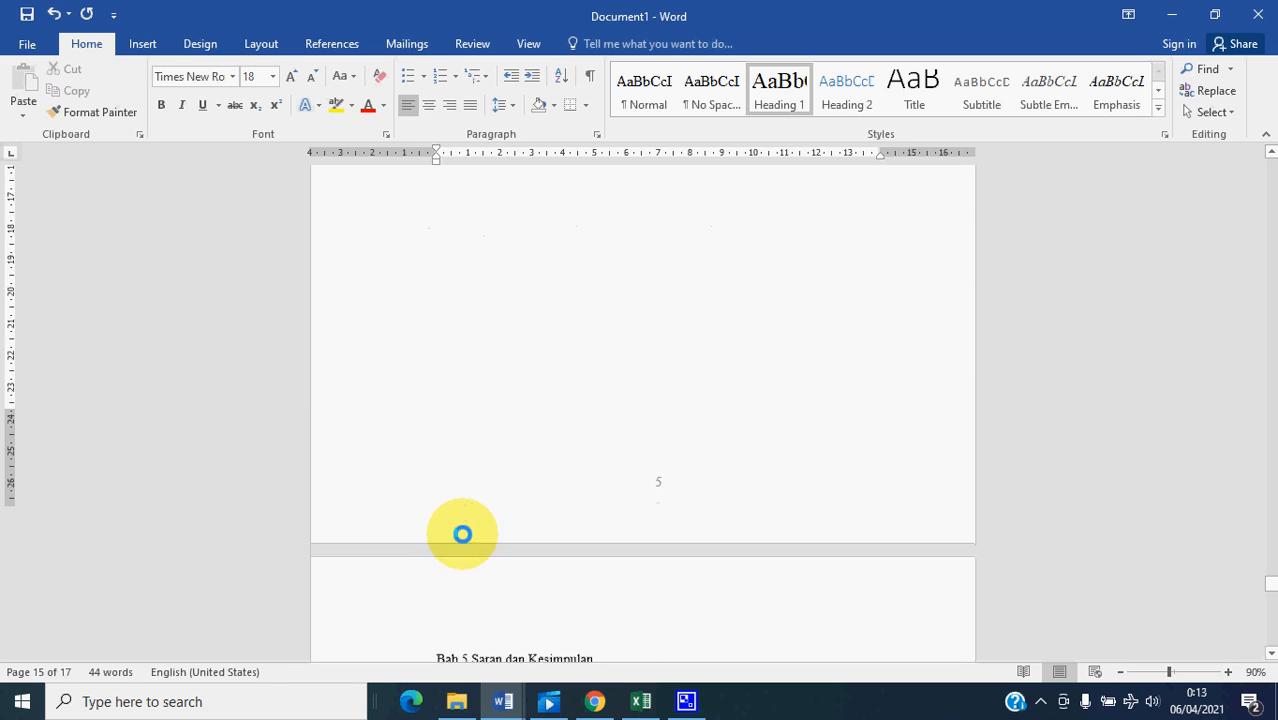
pyautogui.click(439, 462)
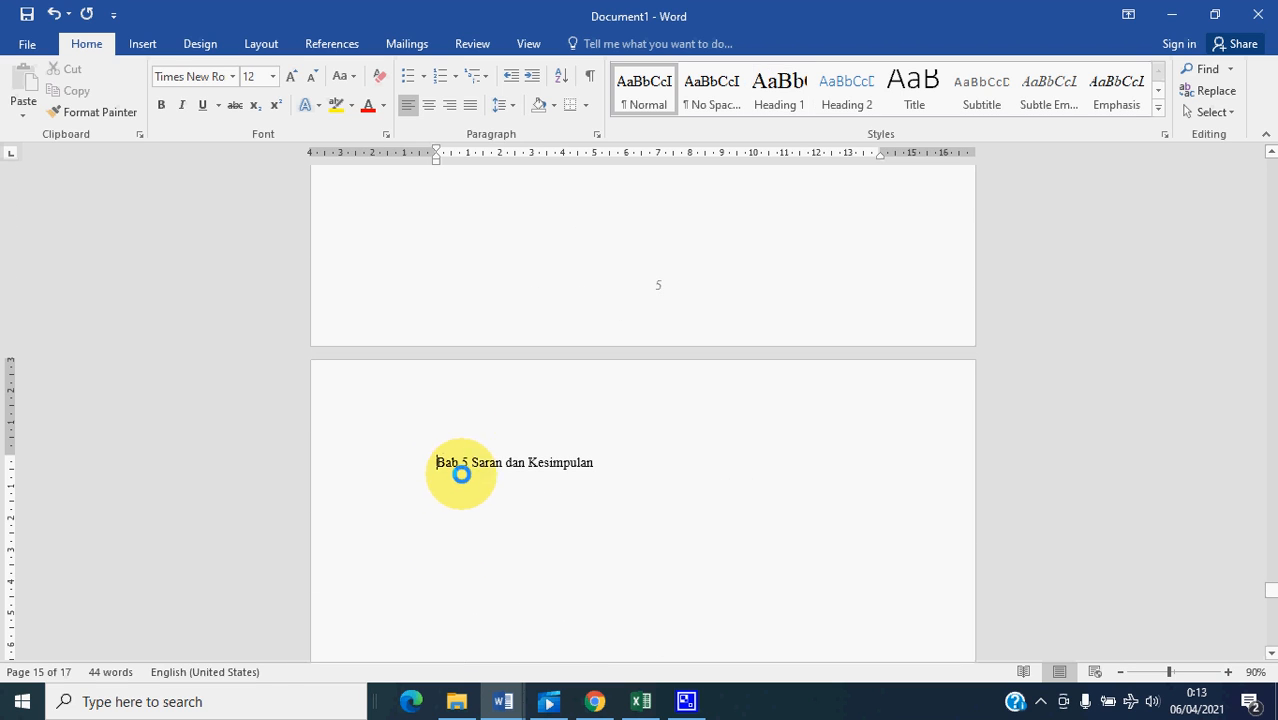
pyautogui.click(779, 88)
pyautogui.scroll(-15, 488, 471)
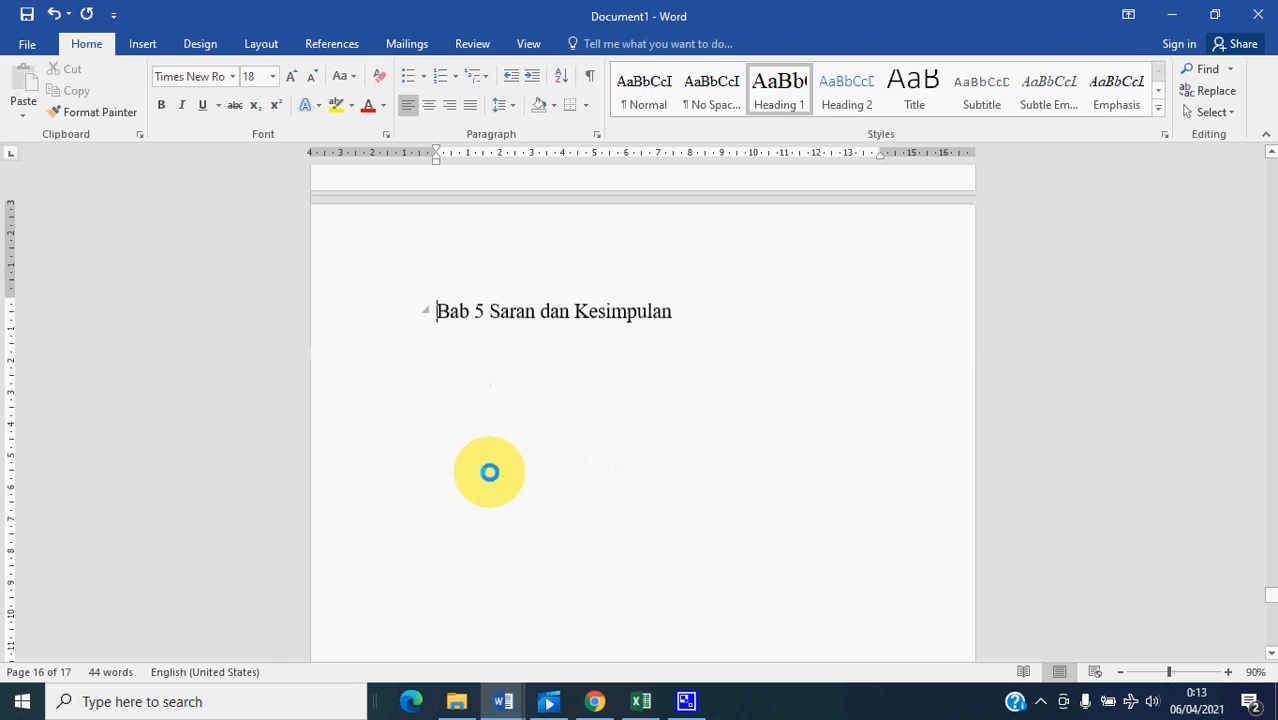
pyautogui.scroll(-3, 495, 539)
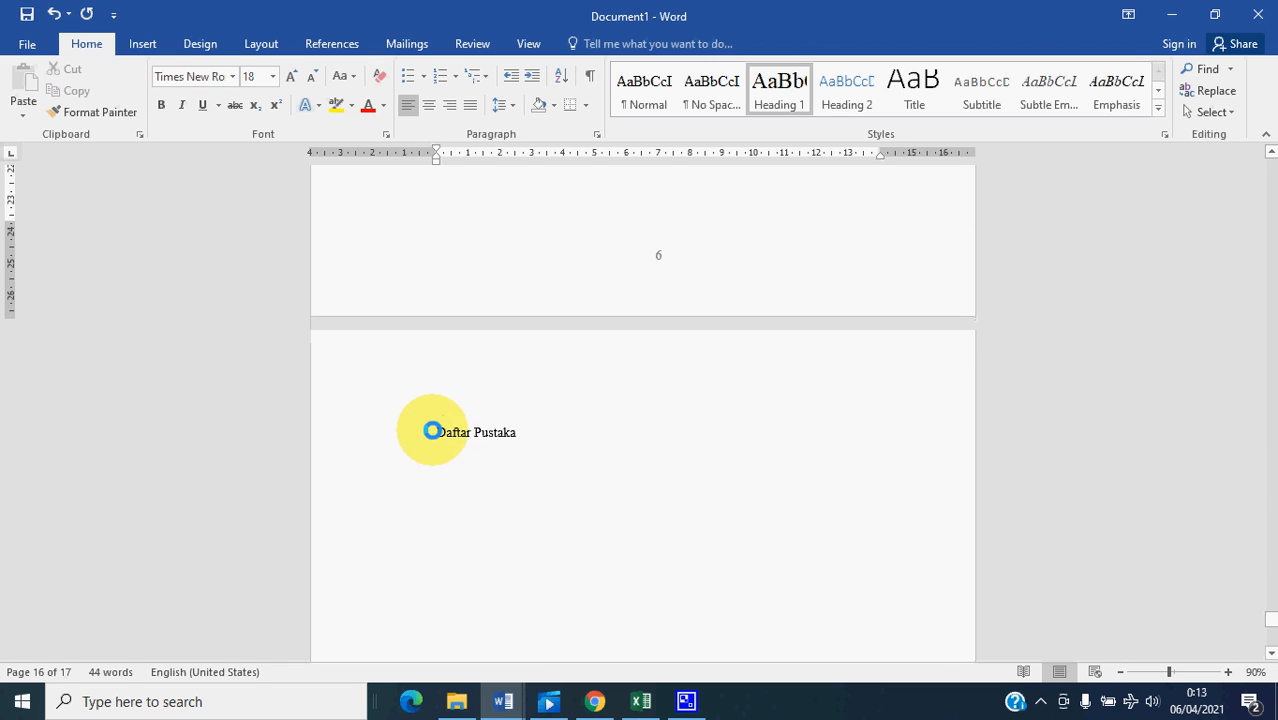
pyautogui.click(432, 430)
pyautogui.click(779, 85)
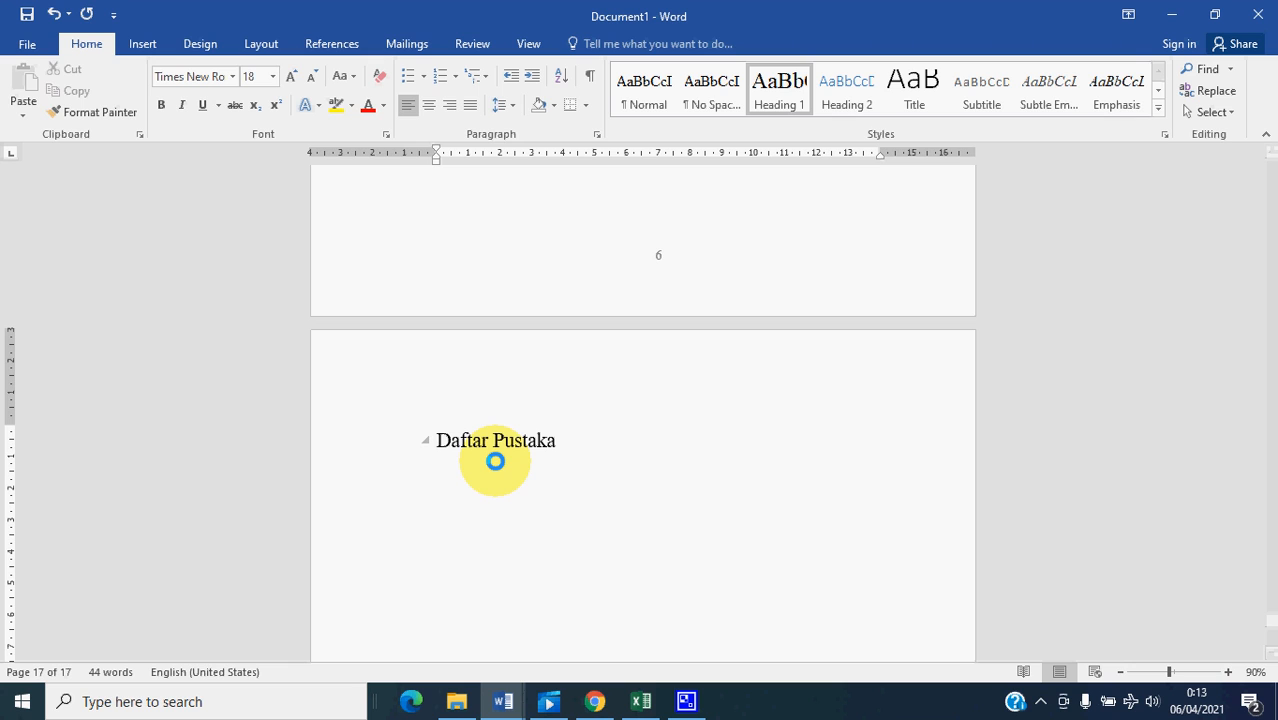
# - Return to the Daftar Isi page, place the cursor on the empty line below its title, and bring up the referencing tools
pyautogui.scroll(10, 622, 444)
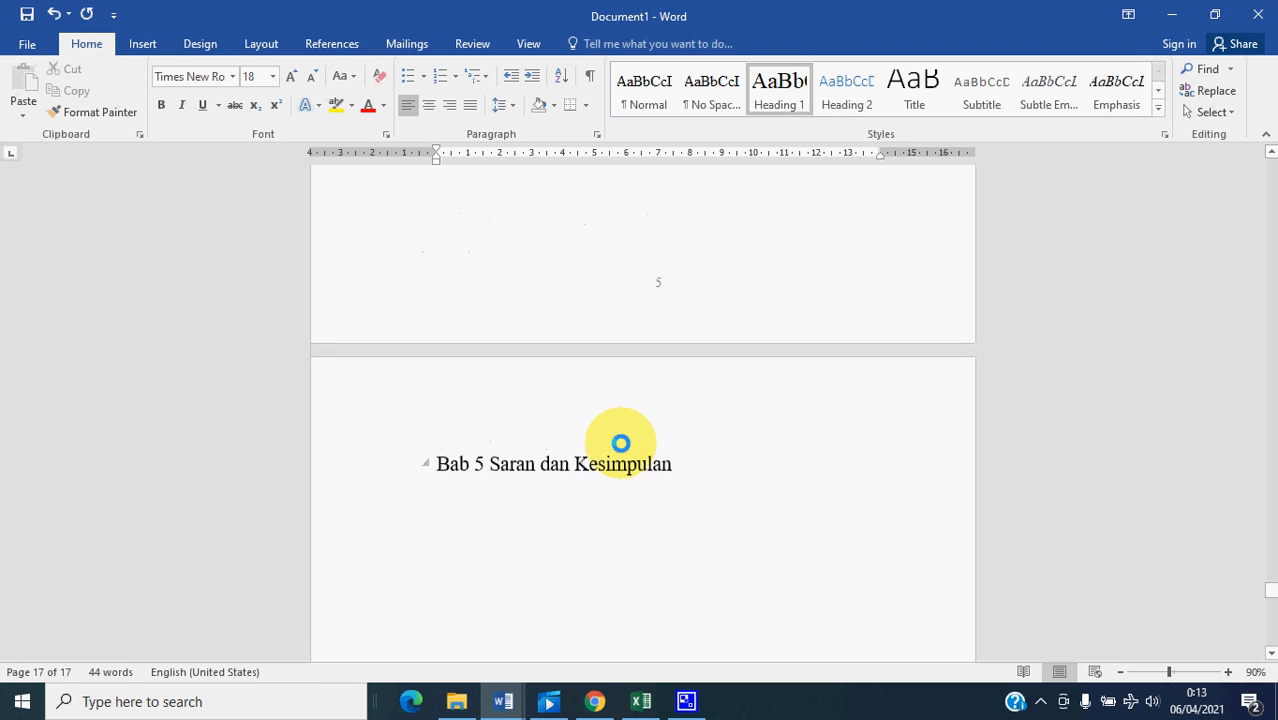
pyautogui.scroll(8, 621, 443)
pyautogui.scroll(8, 620, 443)
pyautogui.scroll(5, 620, 443)
pyautogui.scroll(8, 620, 443)
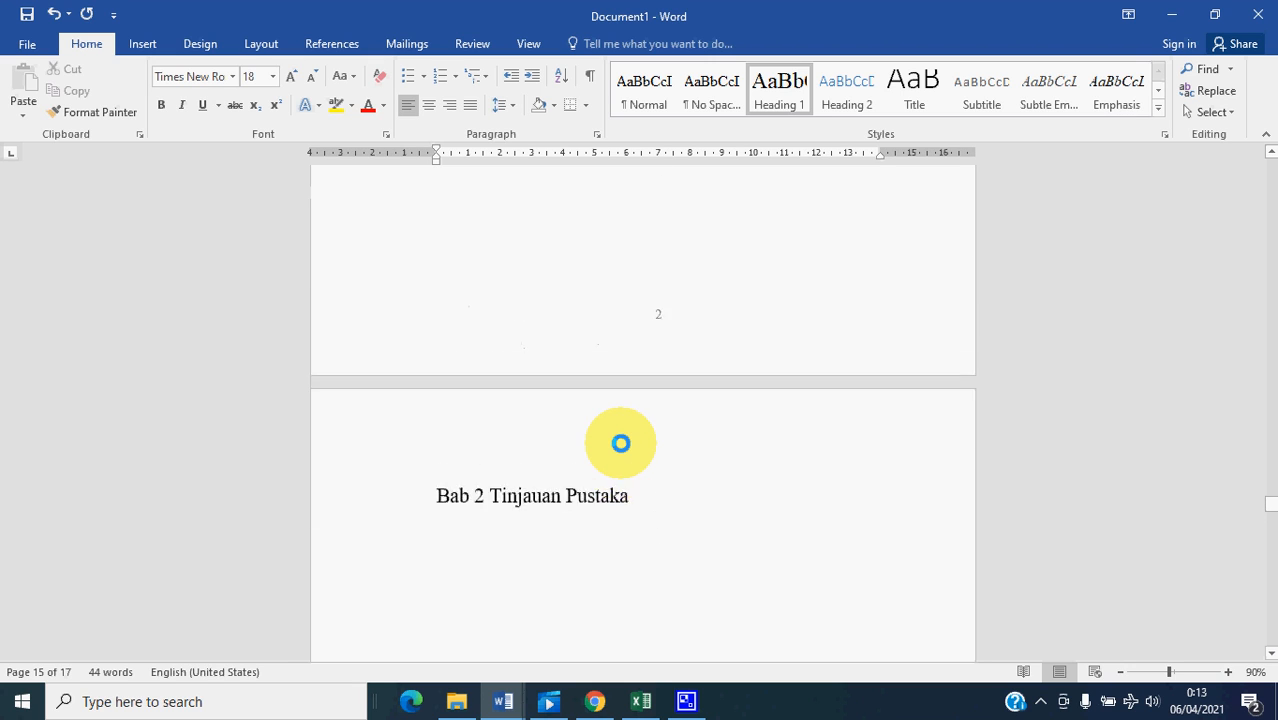
pyautogui.scroll(8, 620, 443)
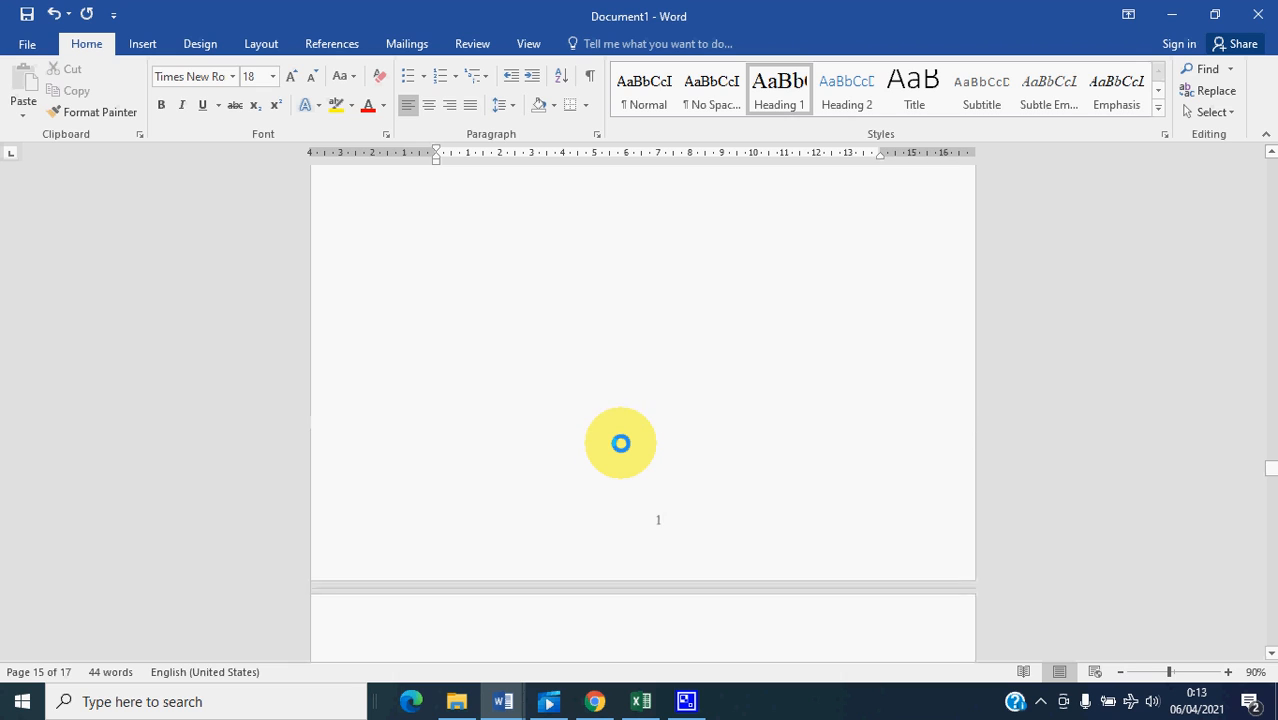
pyautogui.scroll(6, 620, 443)
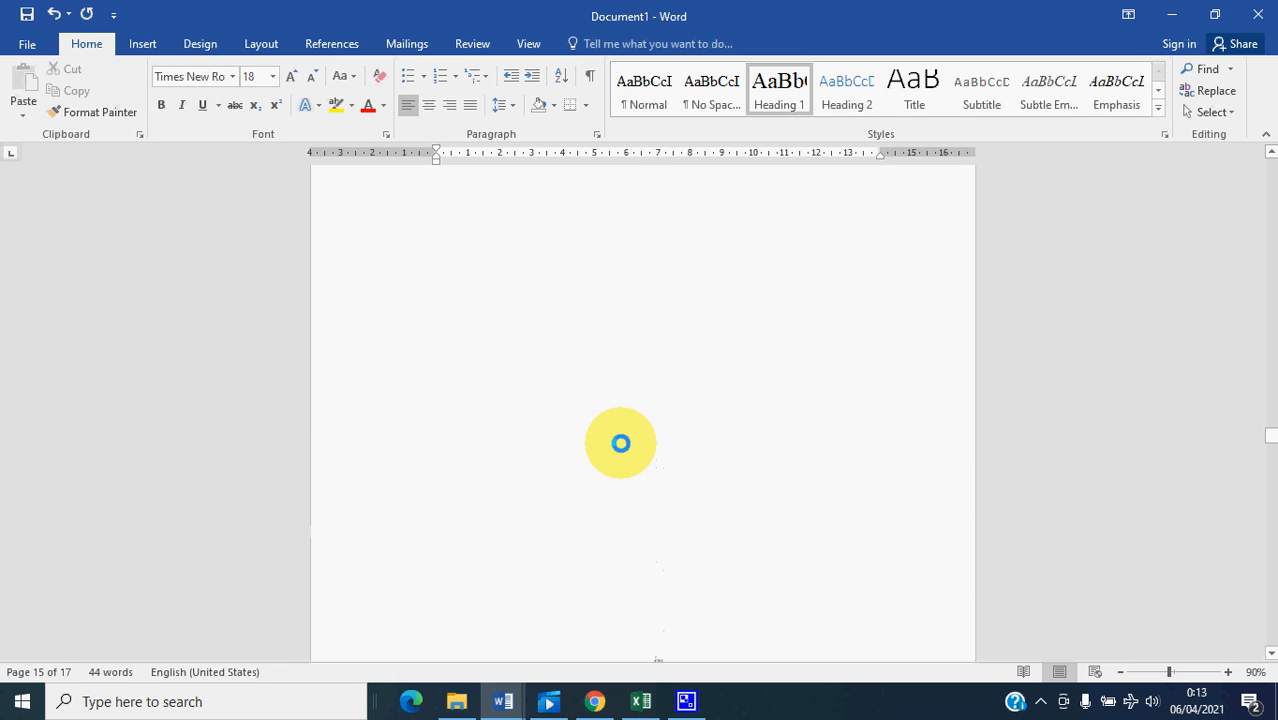
pyautogui.scroll(8, 620, 443)
pyautogui.scroll(10, 620, 443)
pyautogui.scroll(10, 620, 443)
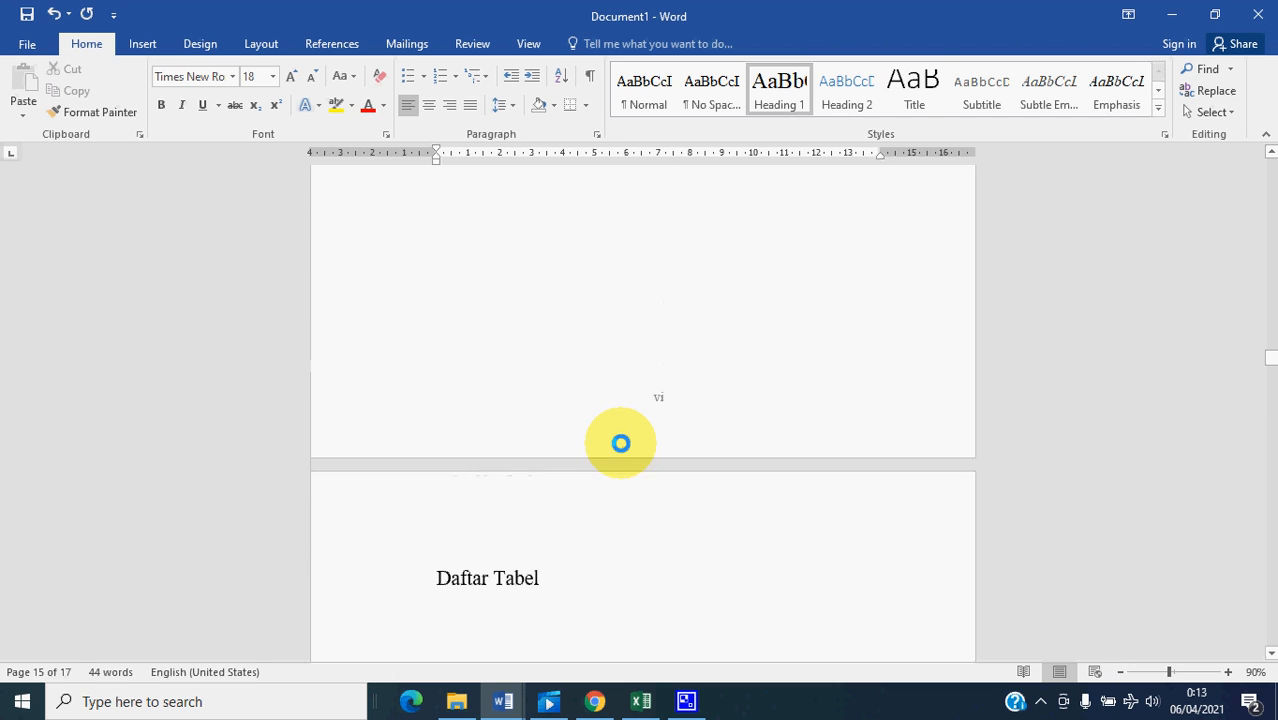
pyautogui.scroll(5, 620, 443)
pyautogui.scroll(3, 620, 443)
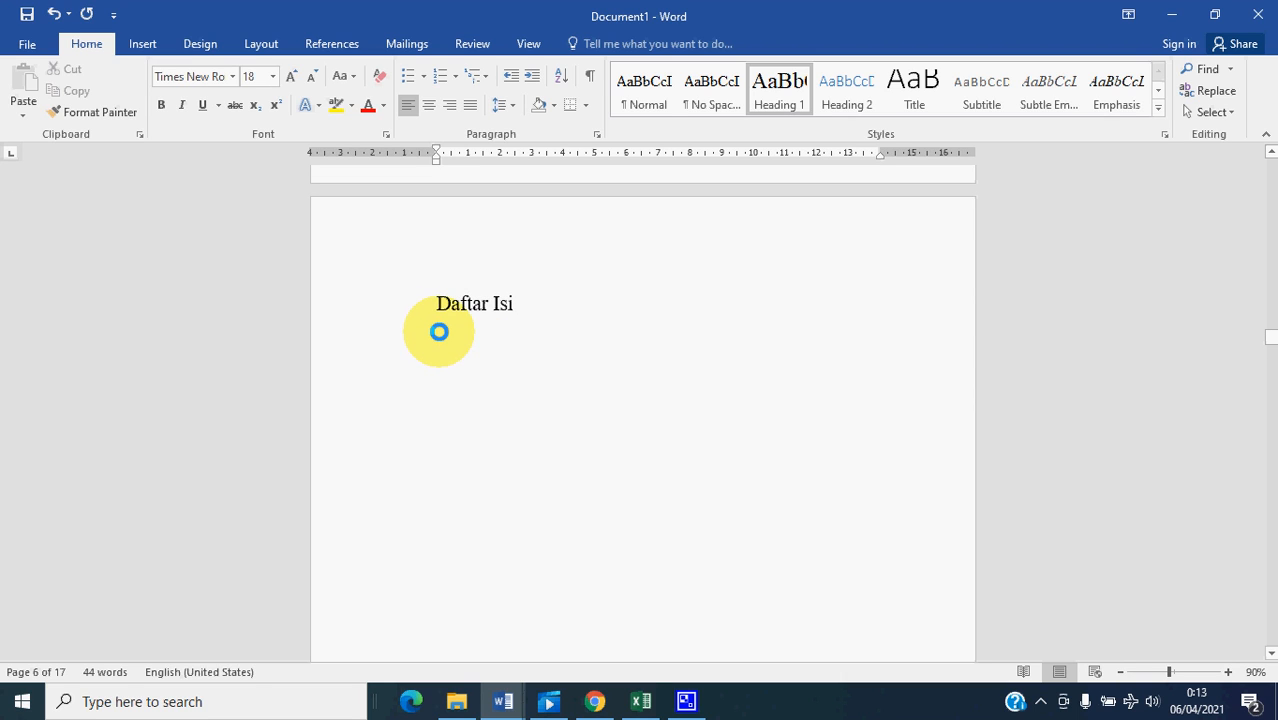
pyautogui.click(439, 331)
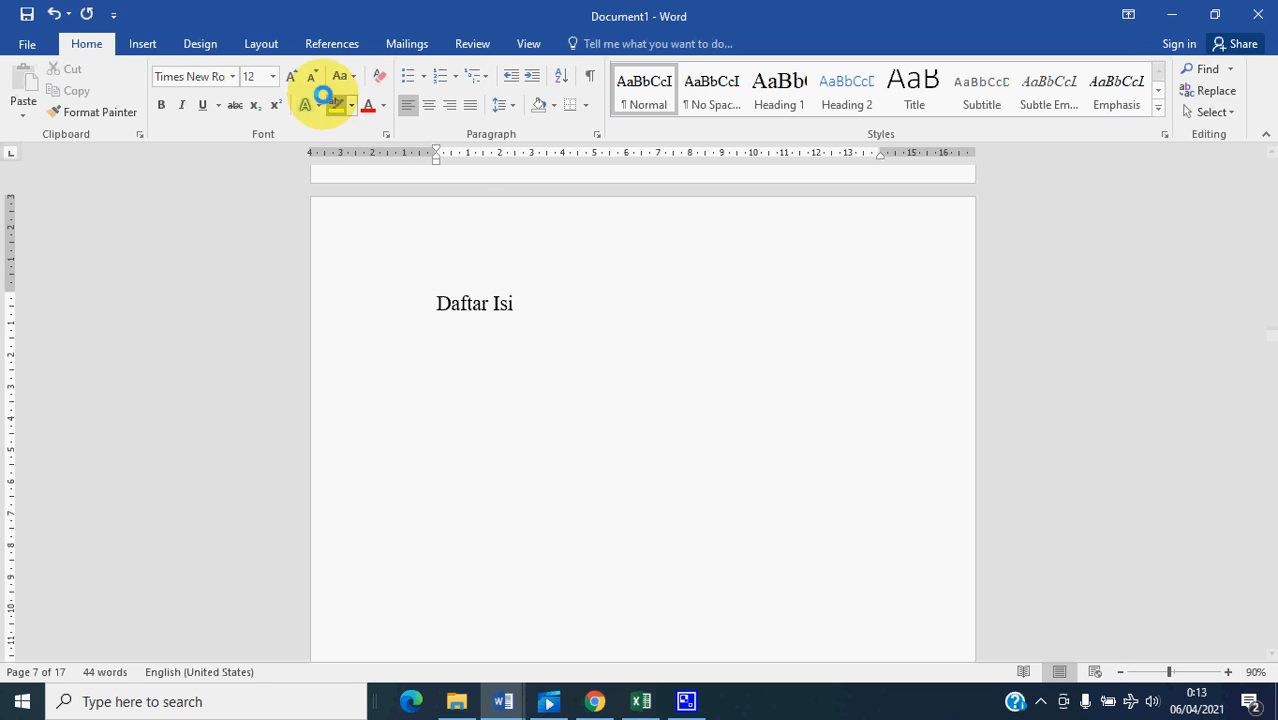
pyautogui.click(330, 43)
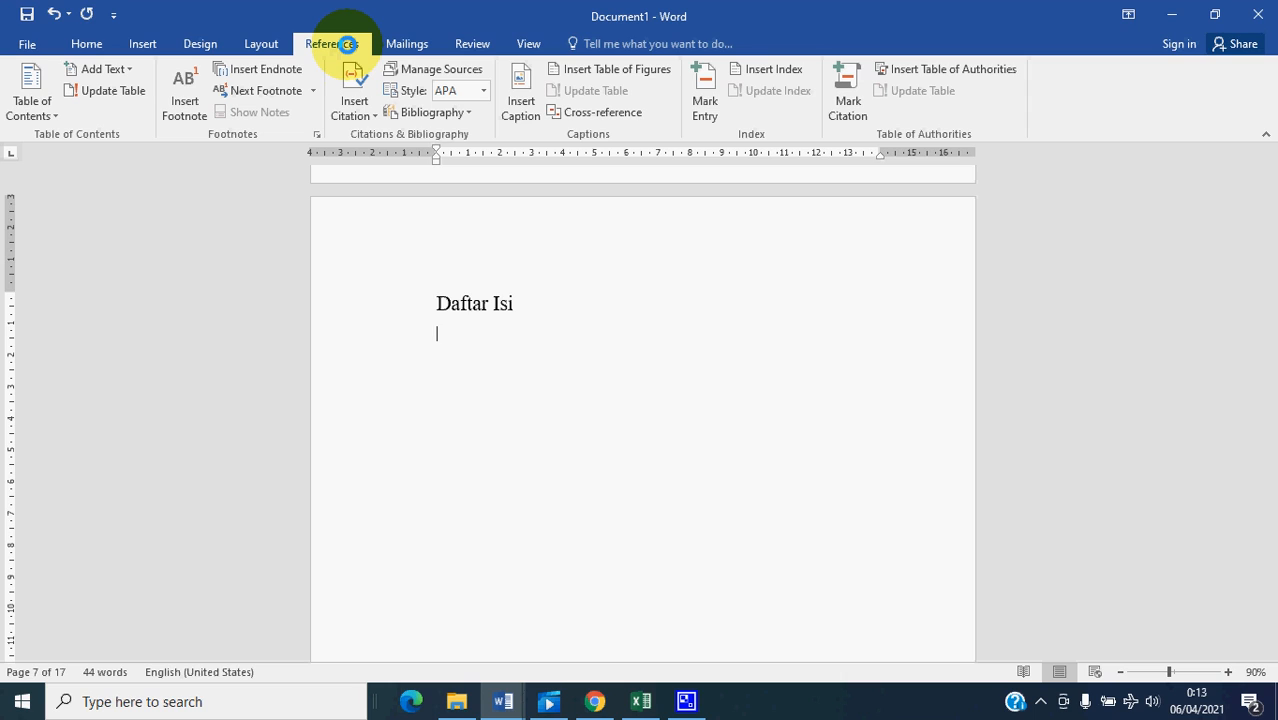
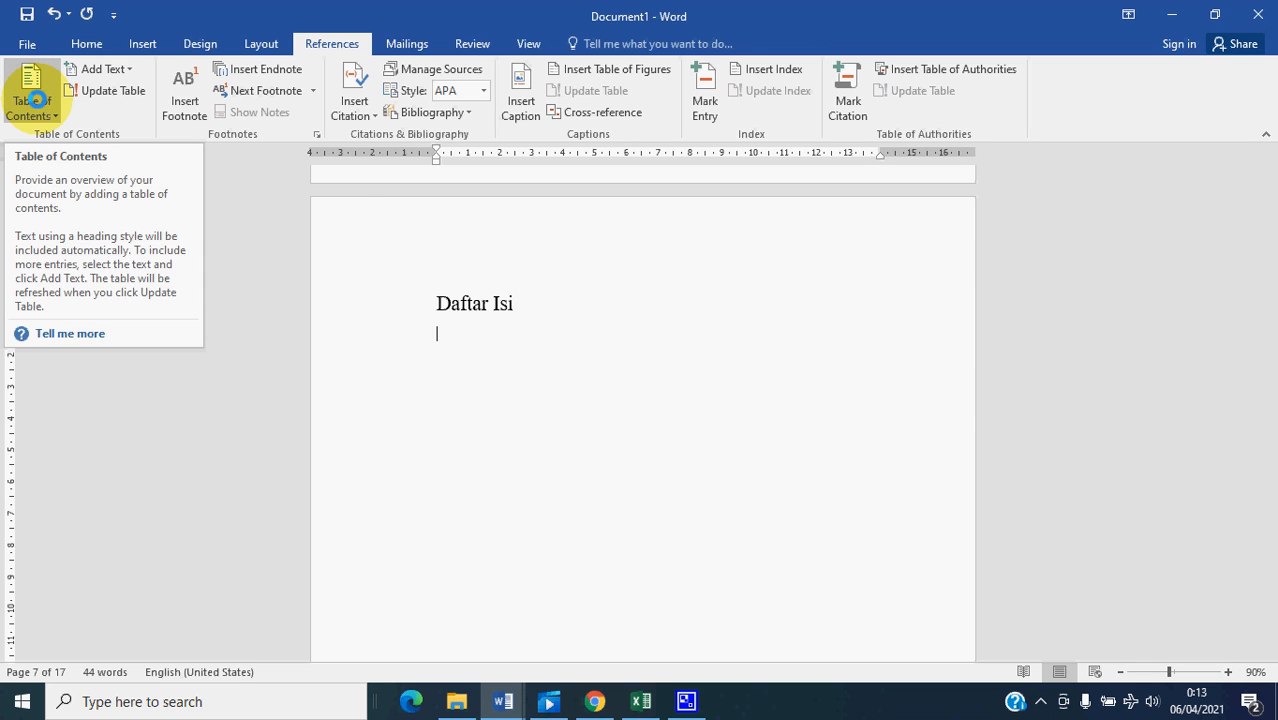
# - Insert a custom table of contents below the Daftar Isi title with three levels, dotted leaders and right-aligned page numbers
pyautogui.click(35, 100)
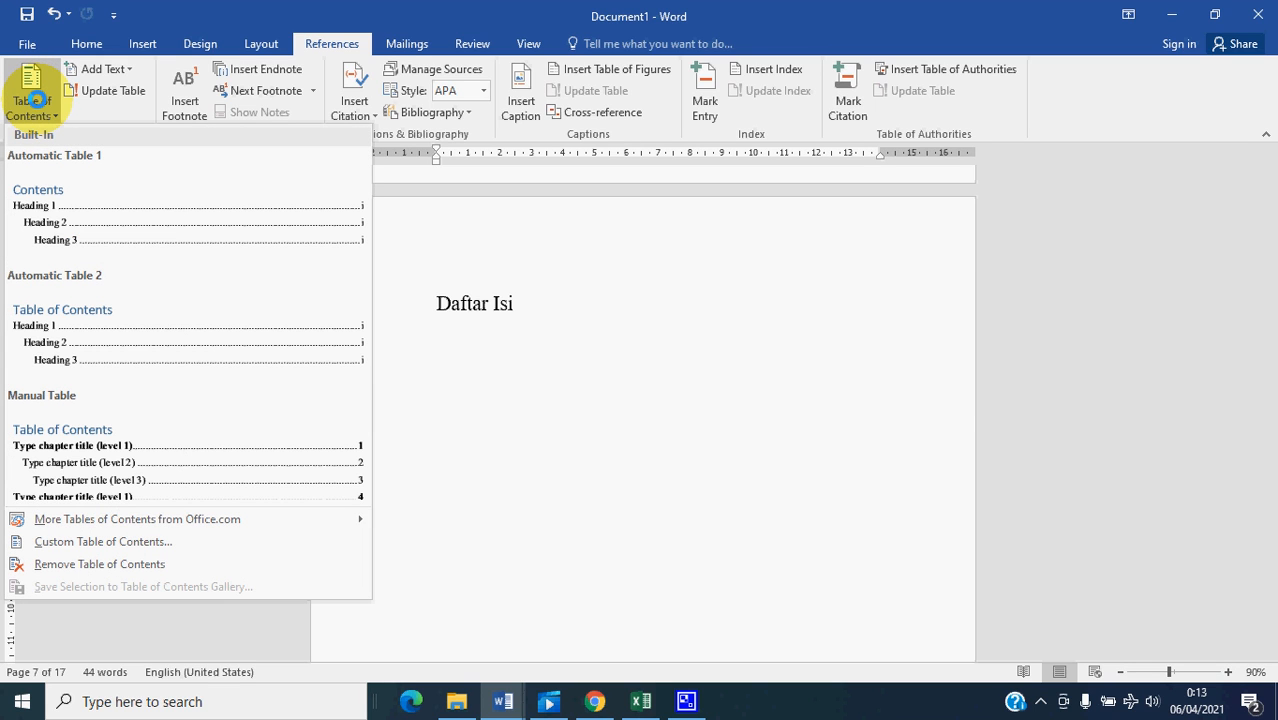
pyautogui.click(124, 540)
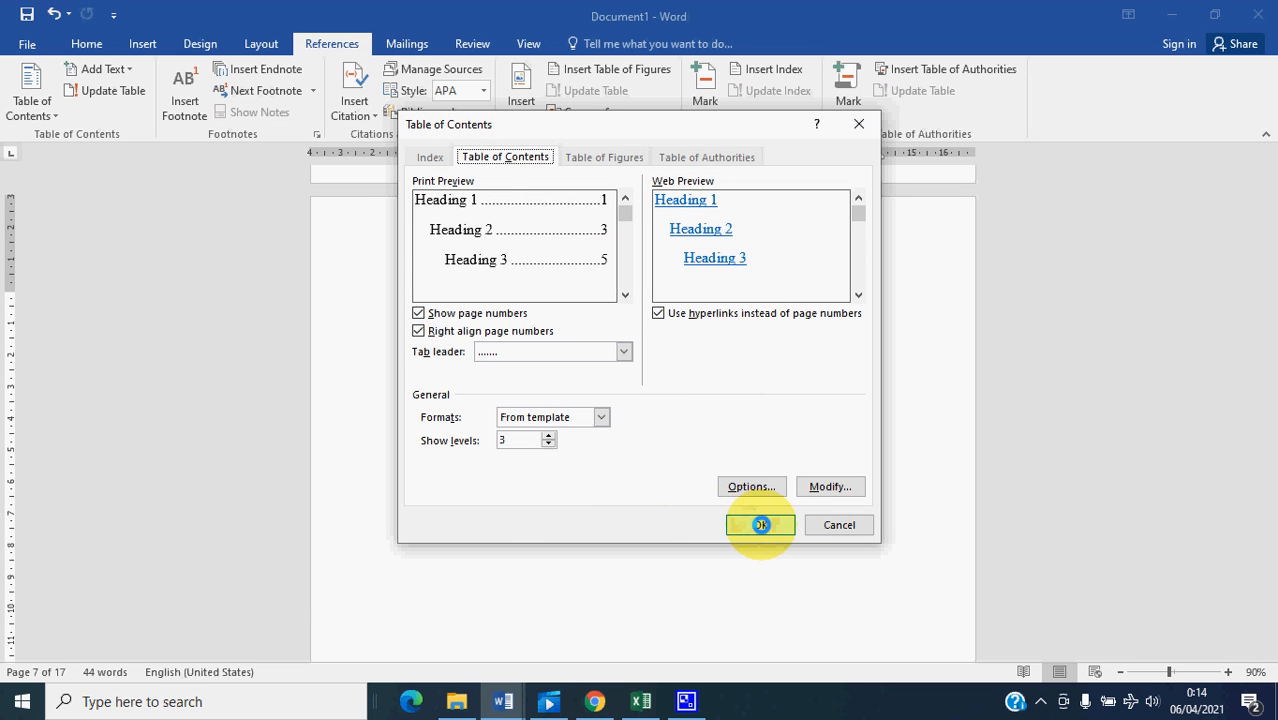
pyautogui.click(761, 524)
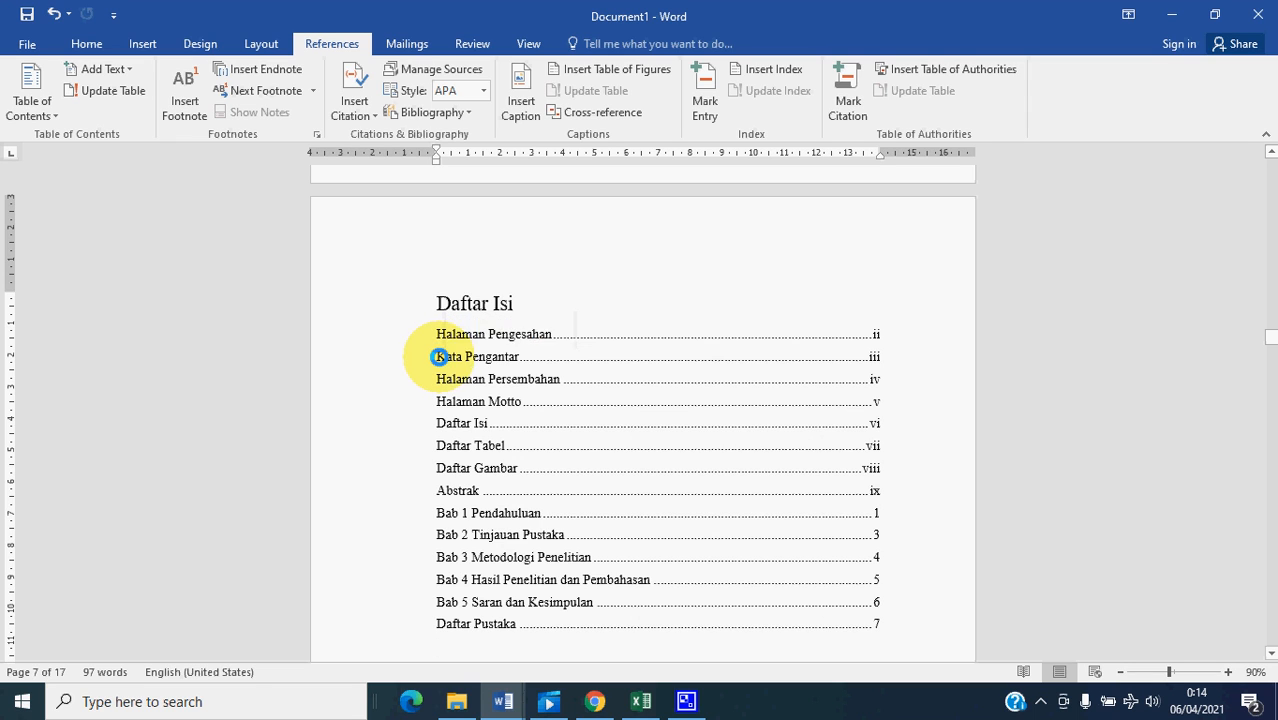
pyautogui.click(439, 356)
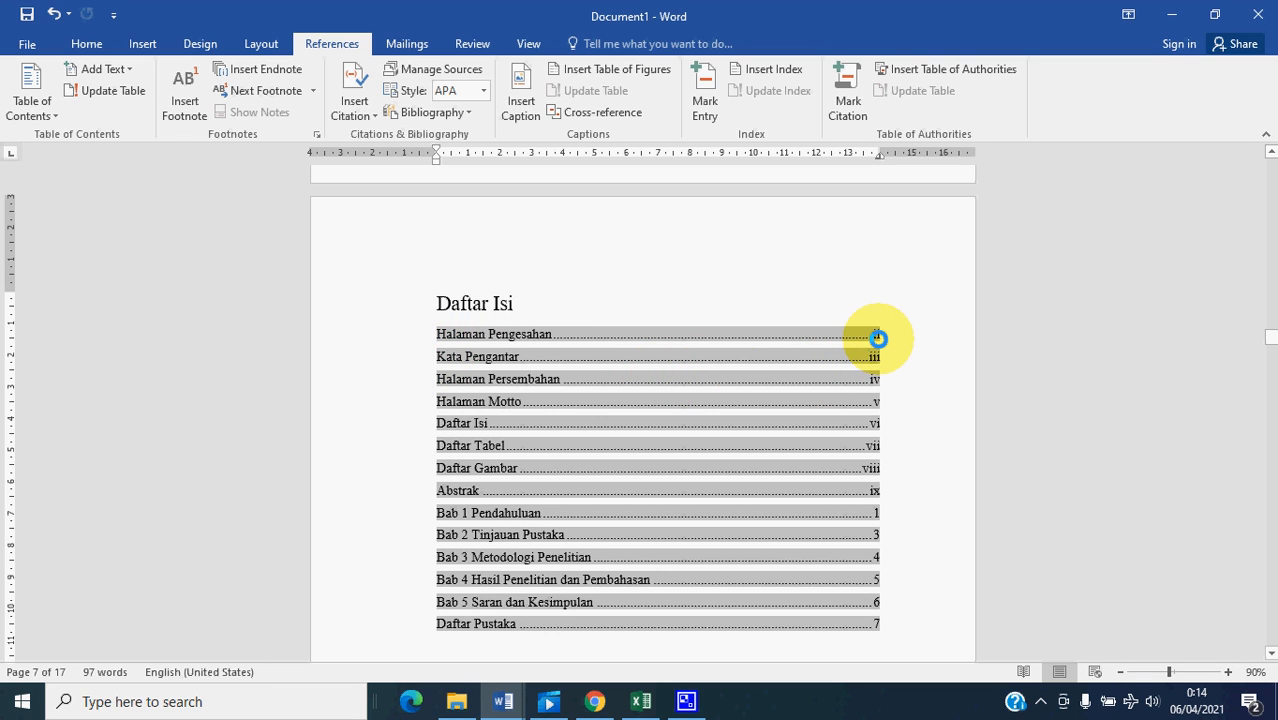
# - Apply the Heading 1 style to the Halaman Judul Dalam title near the start of the document
pyautogui.scroll(3, 807, 351)
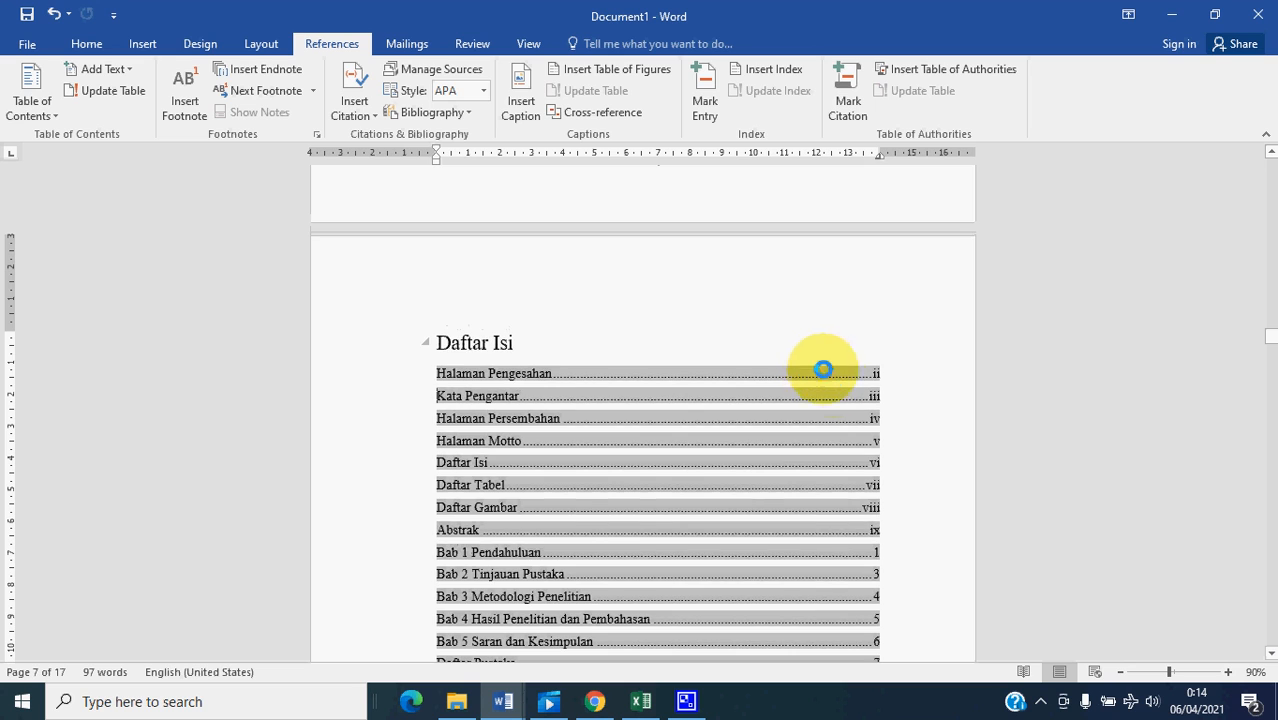
pyautogui.scroll(20, 690, 376)
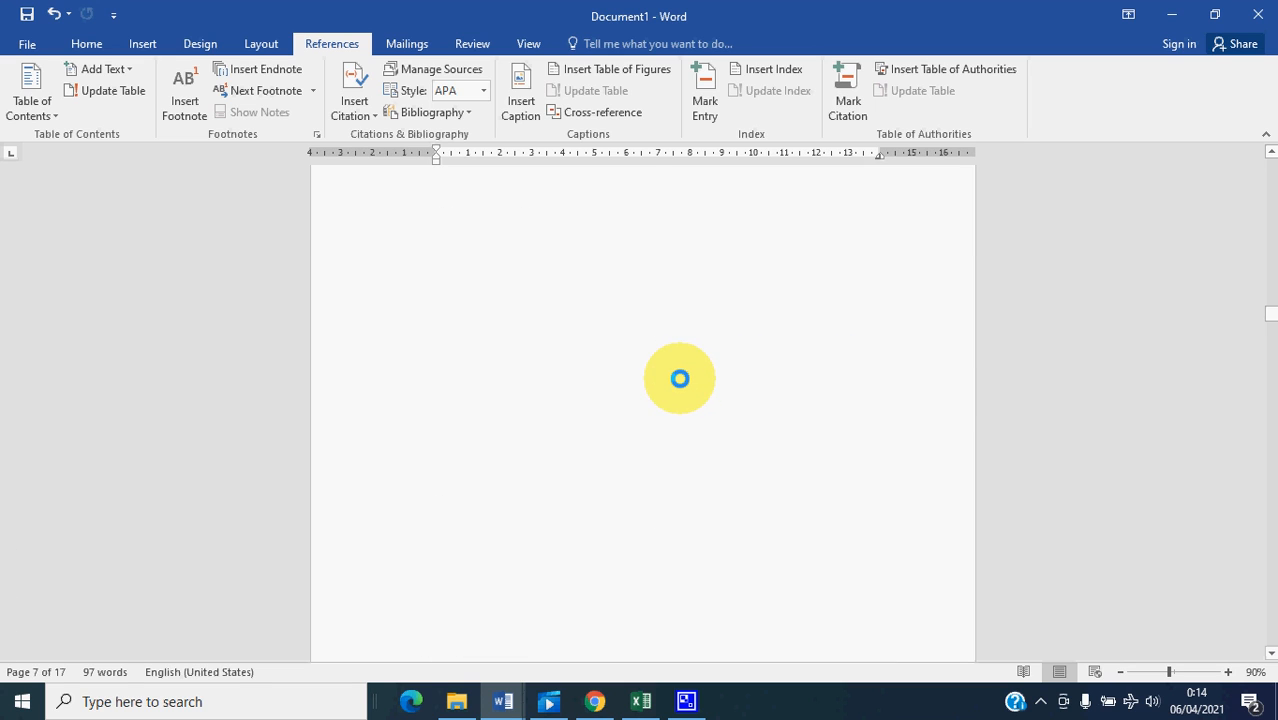
pyautogui.scroll(20, 675, 374)
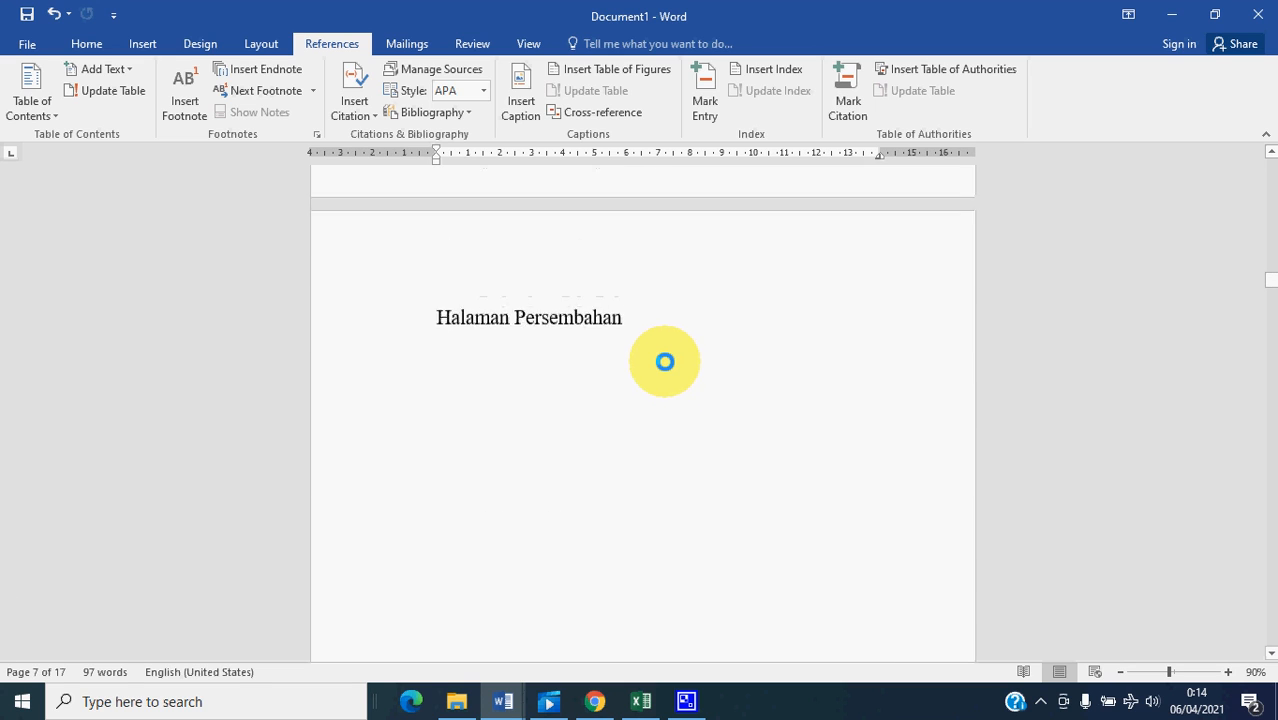
pyautogui.scroll(20, 661, 356)
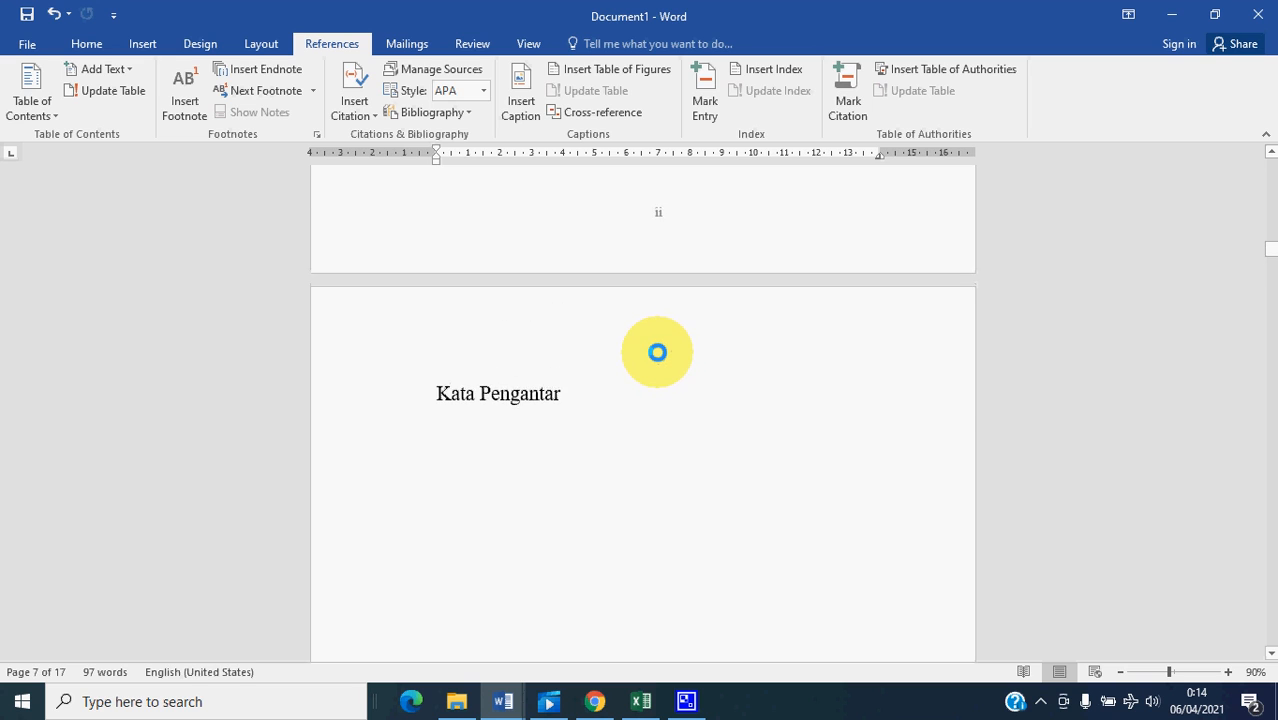
pyautogui.scroll(10, 657, 351)
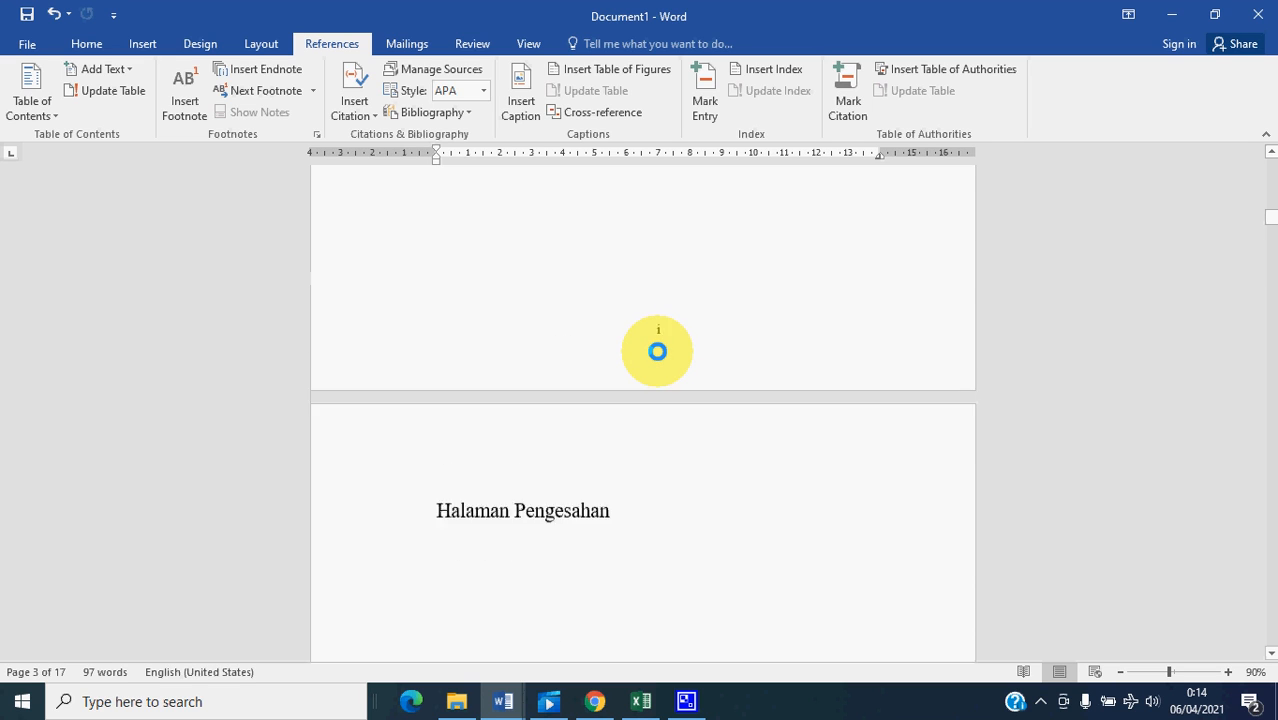
pyautogui.scroll(3, 657, 351)
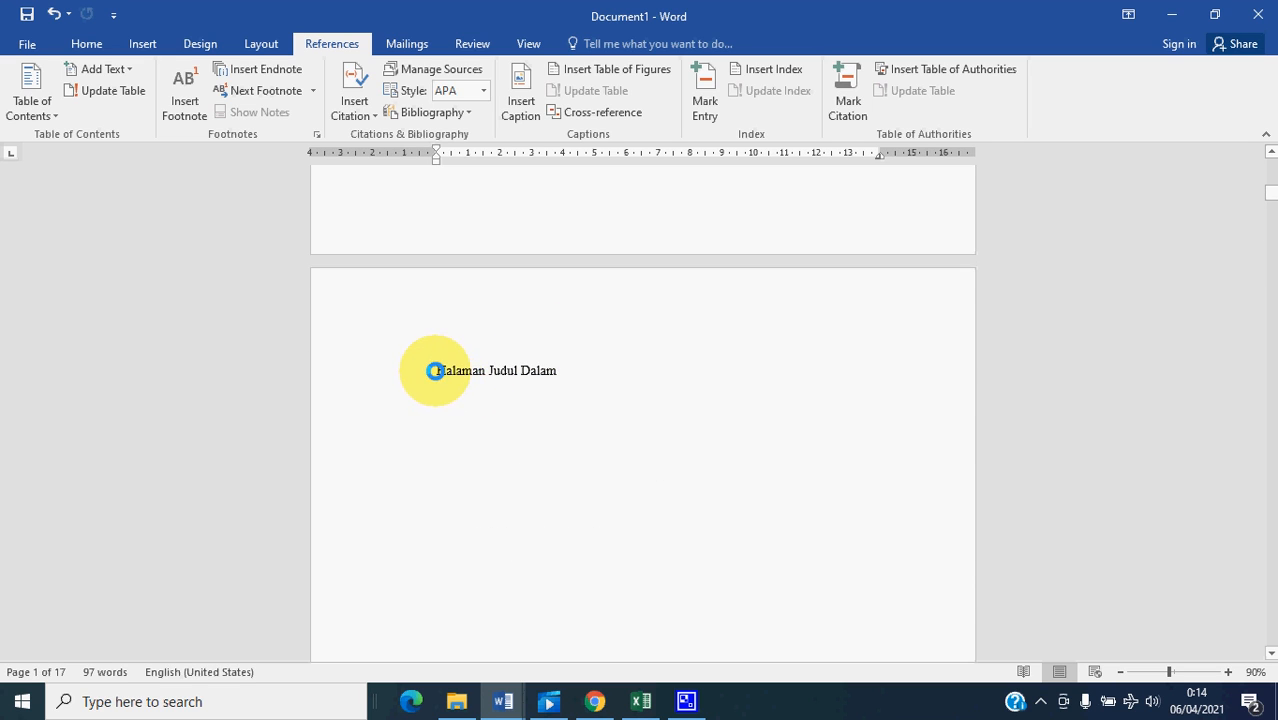
pyautogui.click(439, 368)
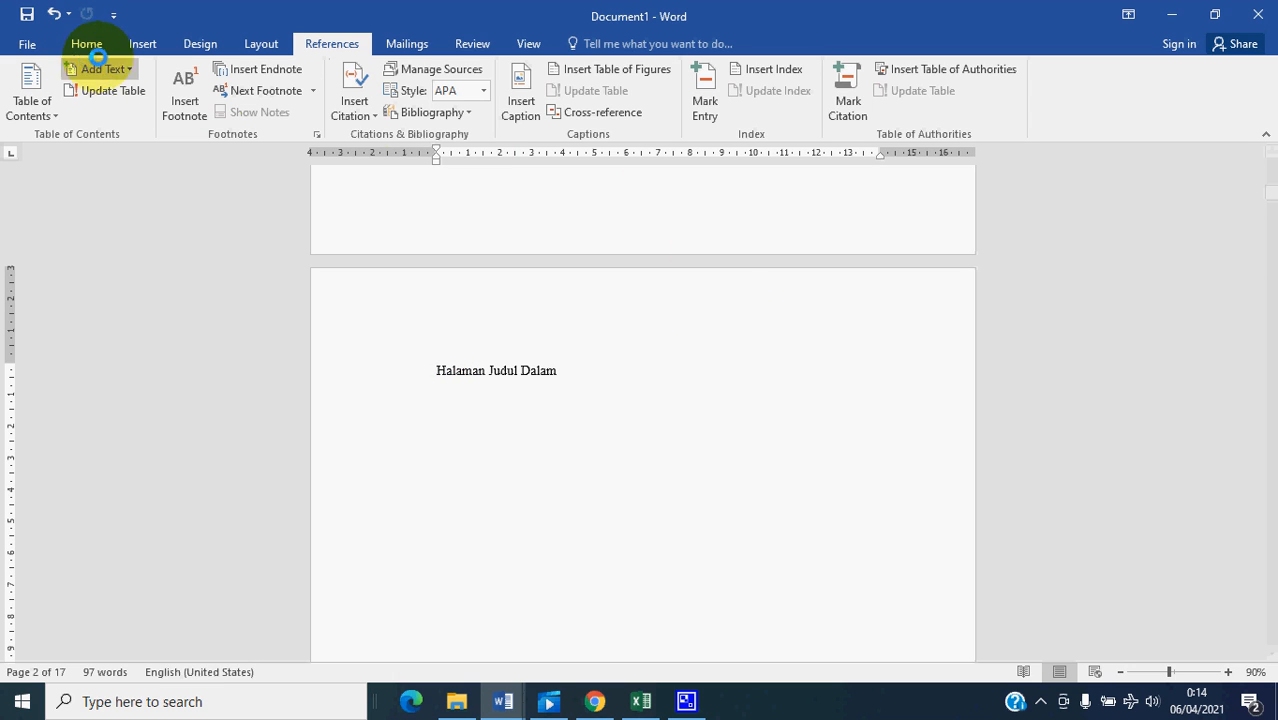
pyautogui.click(86, 43)
pyautogui.click(778, 87)
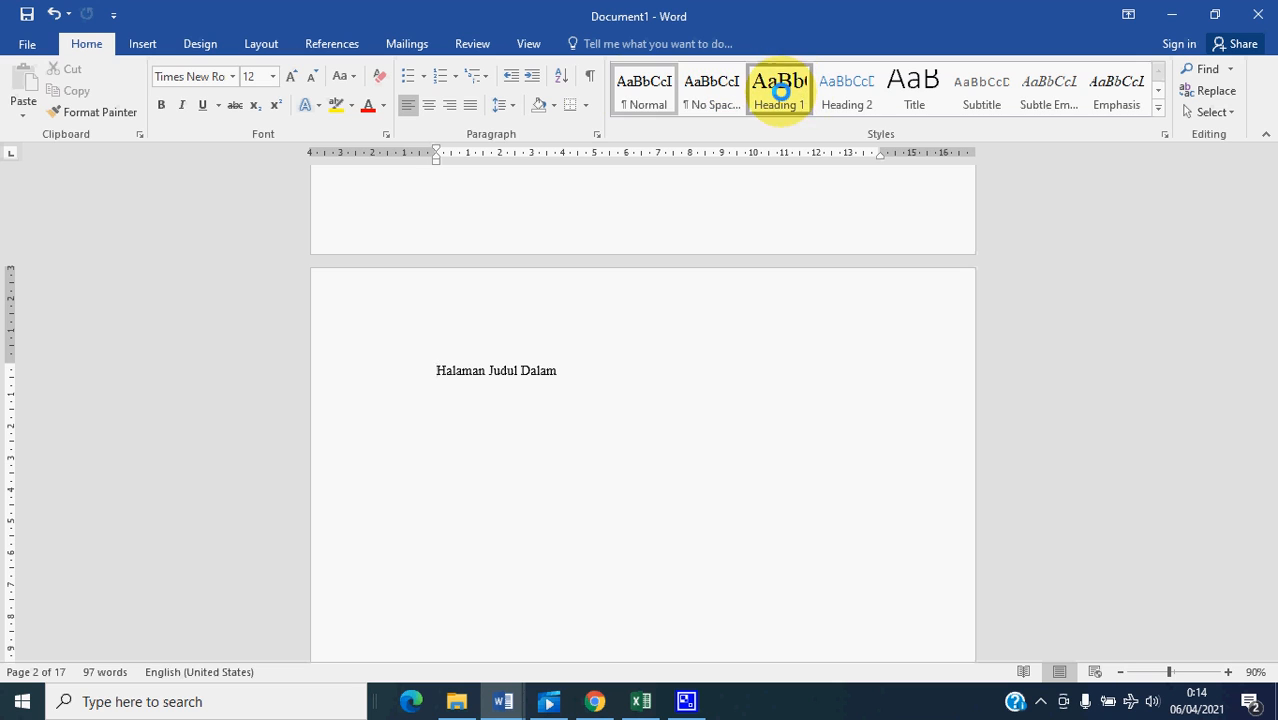
# - Update the entire table of contents under Daftar Isi, including its entries as well as the page numbers
pyautogui.scroll(-15, 852, 375)
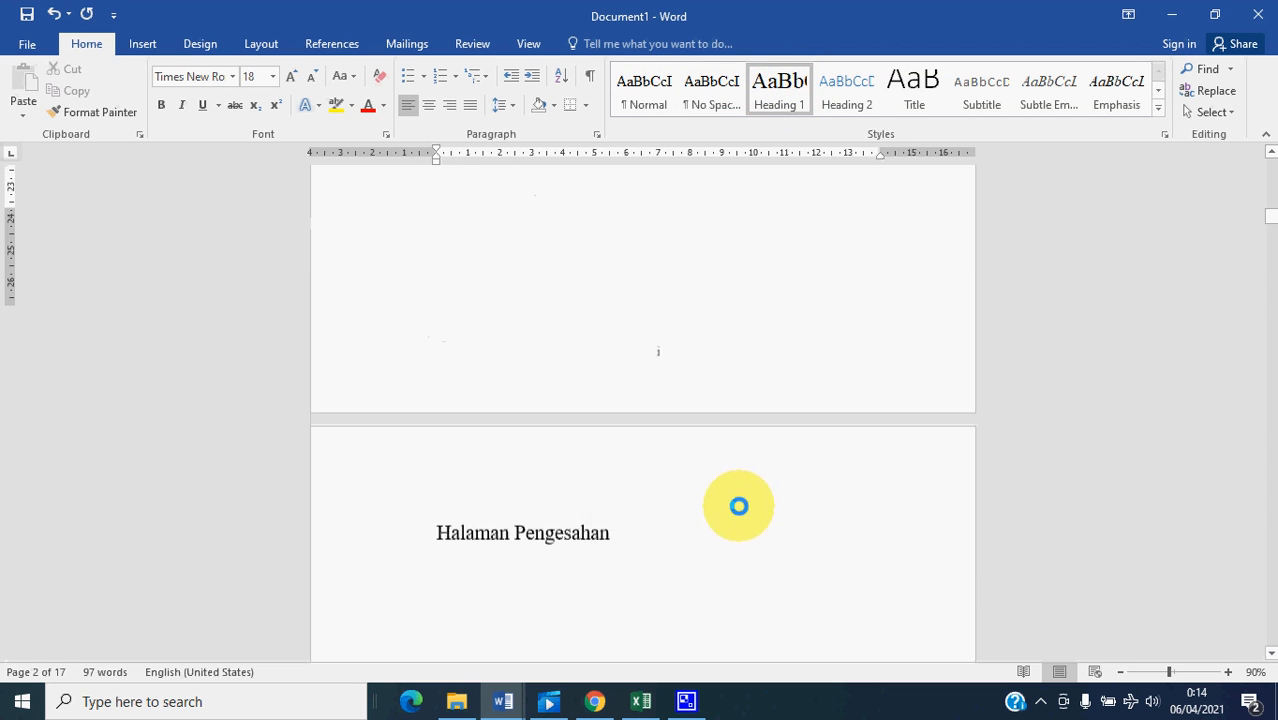
pyautogui.scroll(-10, 639, 495)
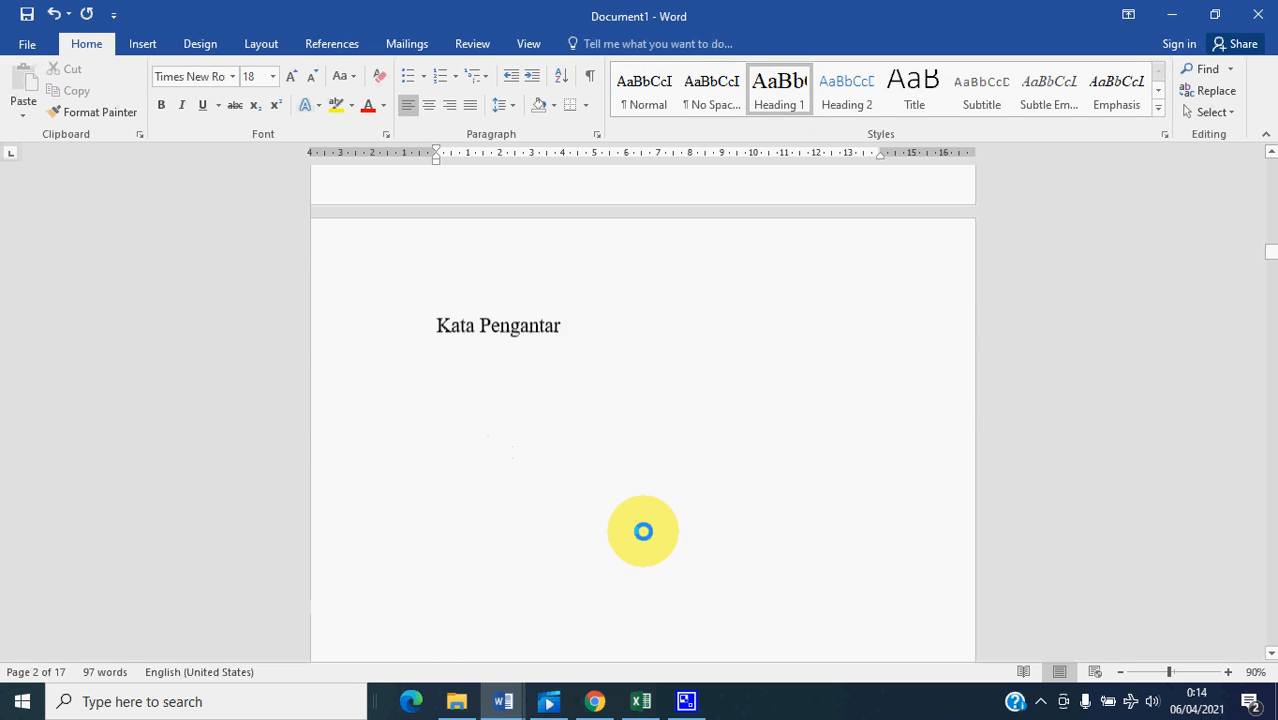
pyautogui.scroll(-5, 646, 523)
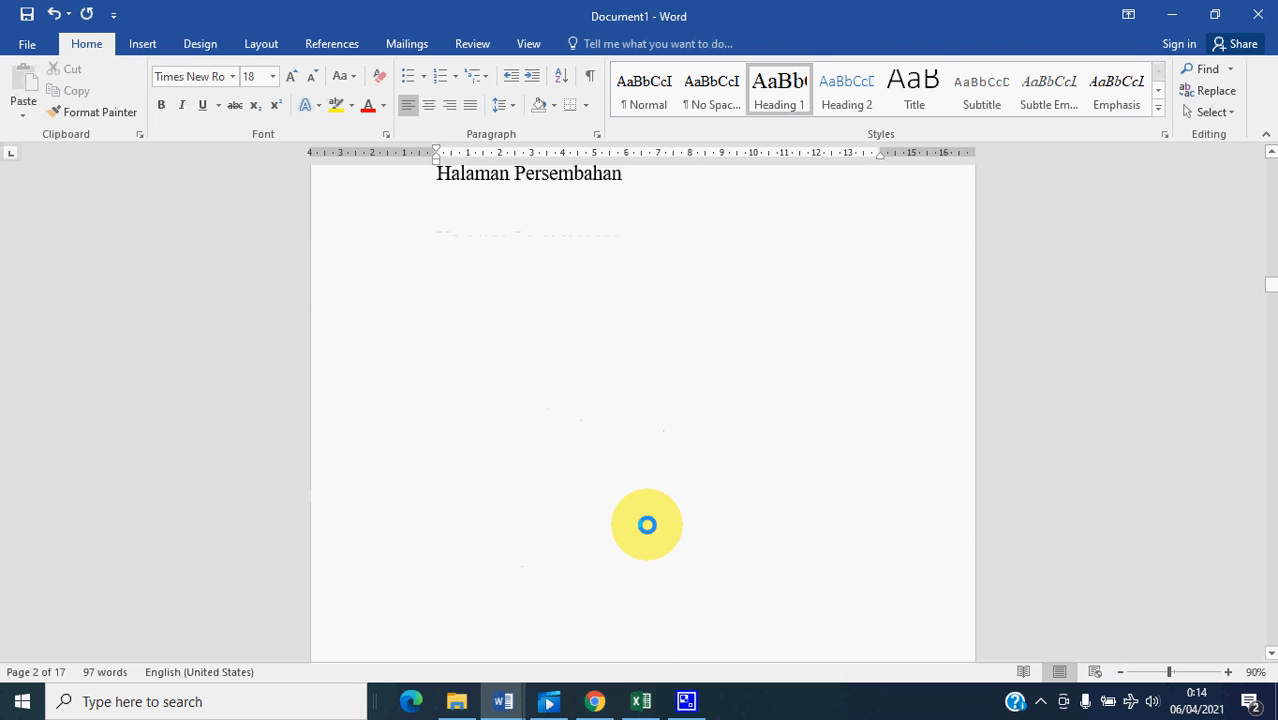
pyautogui.scroll(-10, 647, 527)
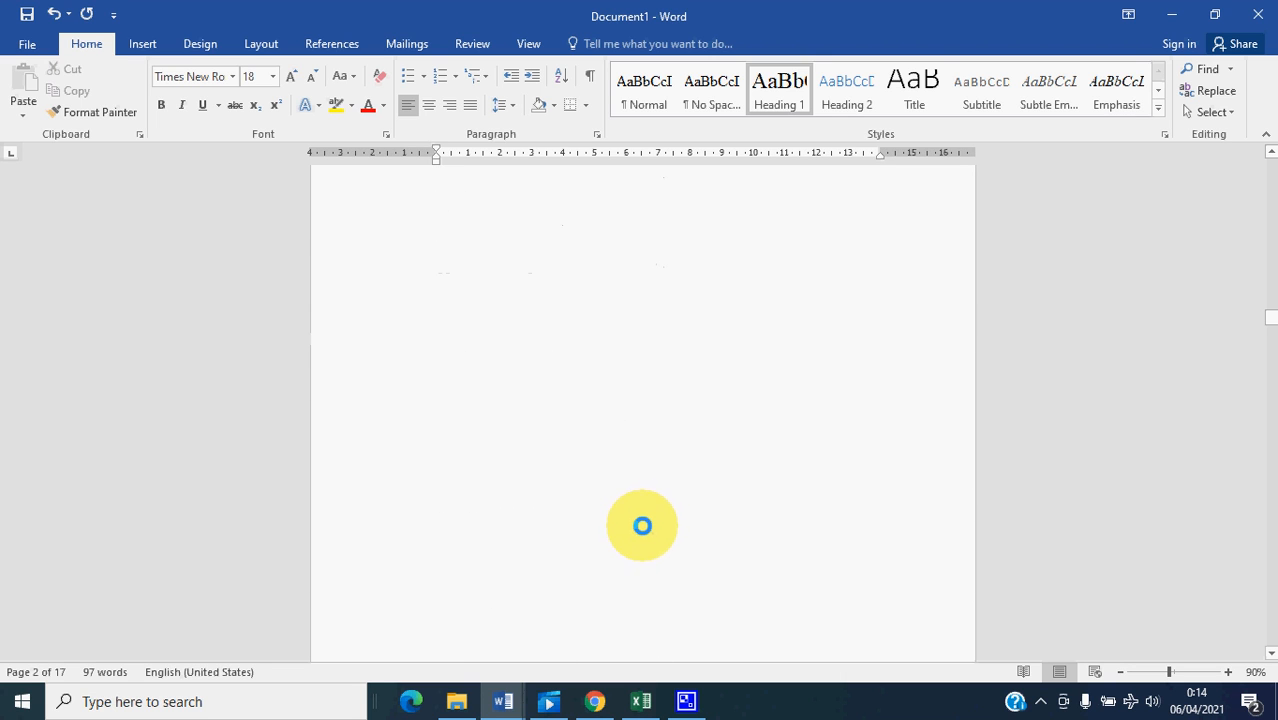
pyautogui.scroll(-7, 644, 502)
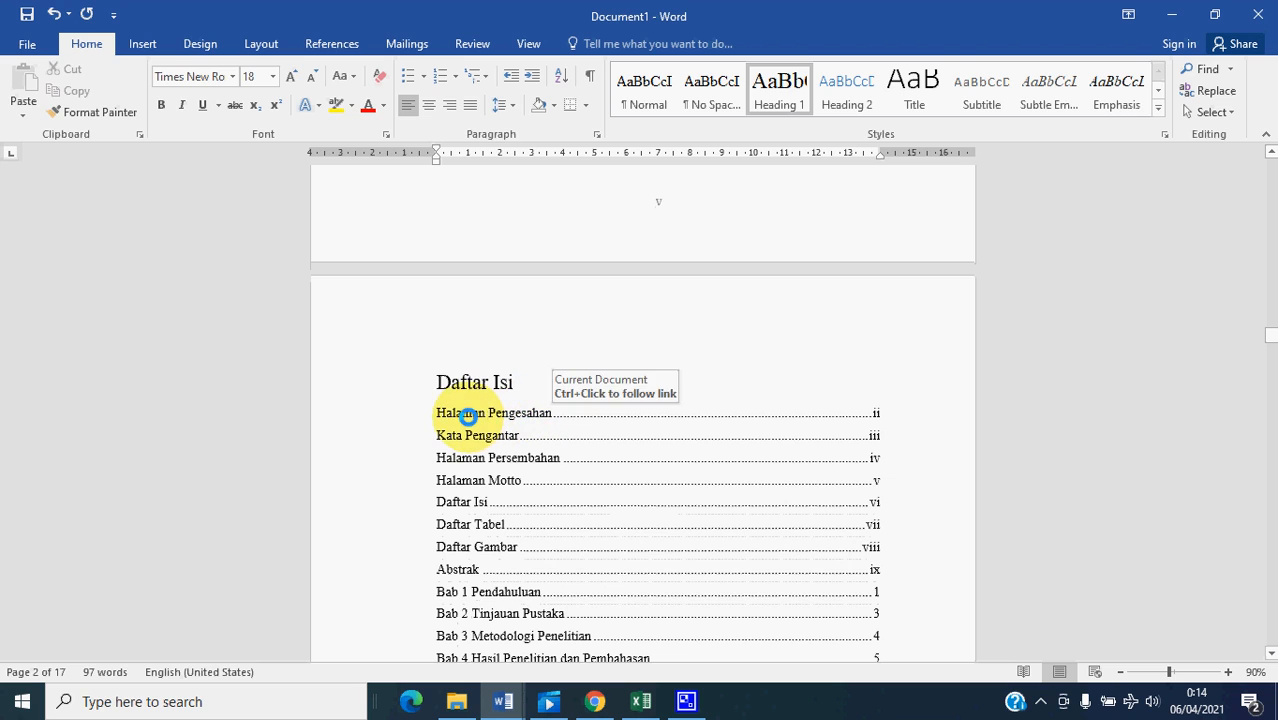
pyautogui.scroll(-3, 500, 340)
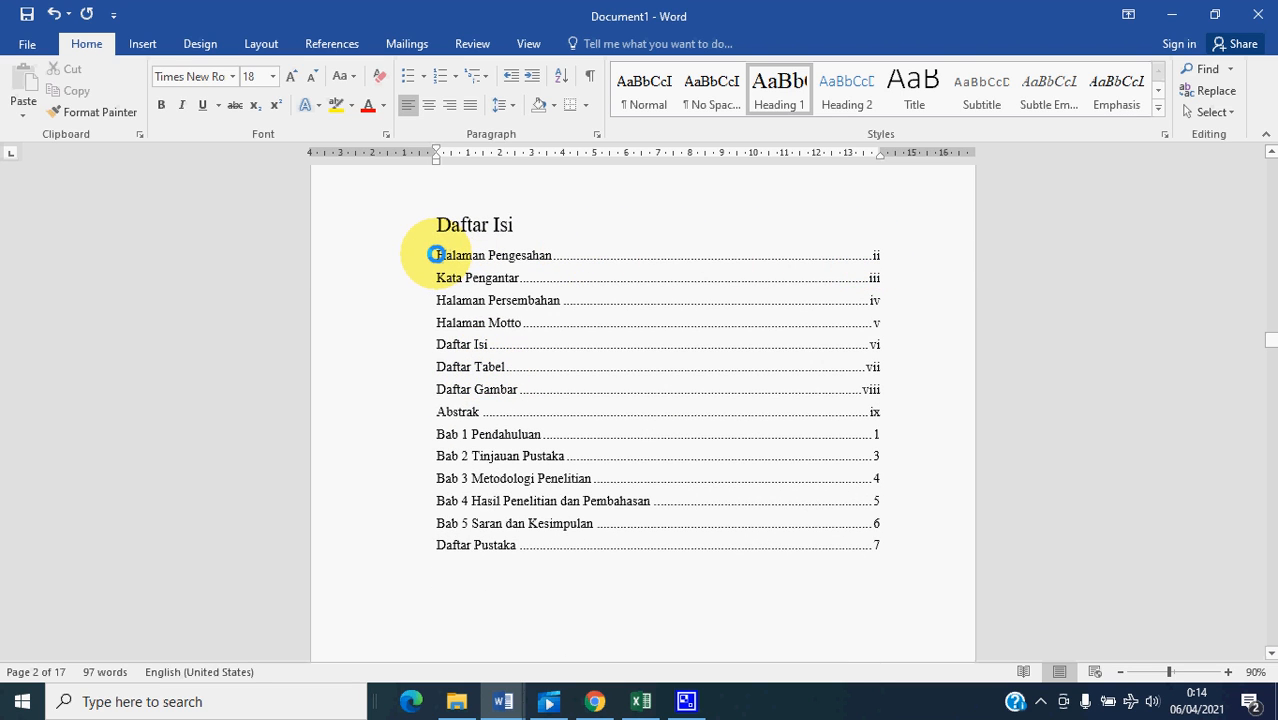
pyautogui.moveTo(436, 254)
pyautogui.mouseDown()
pyautogui.moveTo(681, 303)
pyautogui.moveTo(833, 548)
pyautogui.moveTo(875, 568)
pyautogui.moveTo(876, 552)
pyautogui.mouseUp()
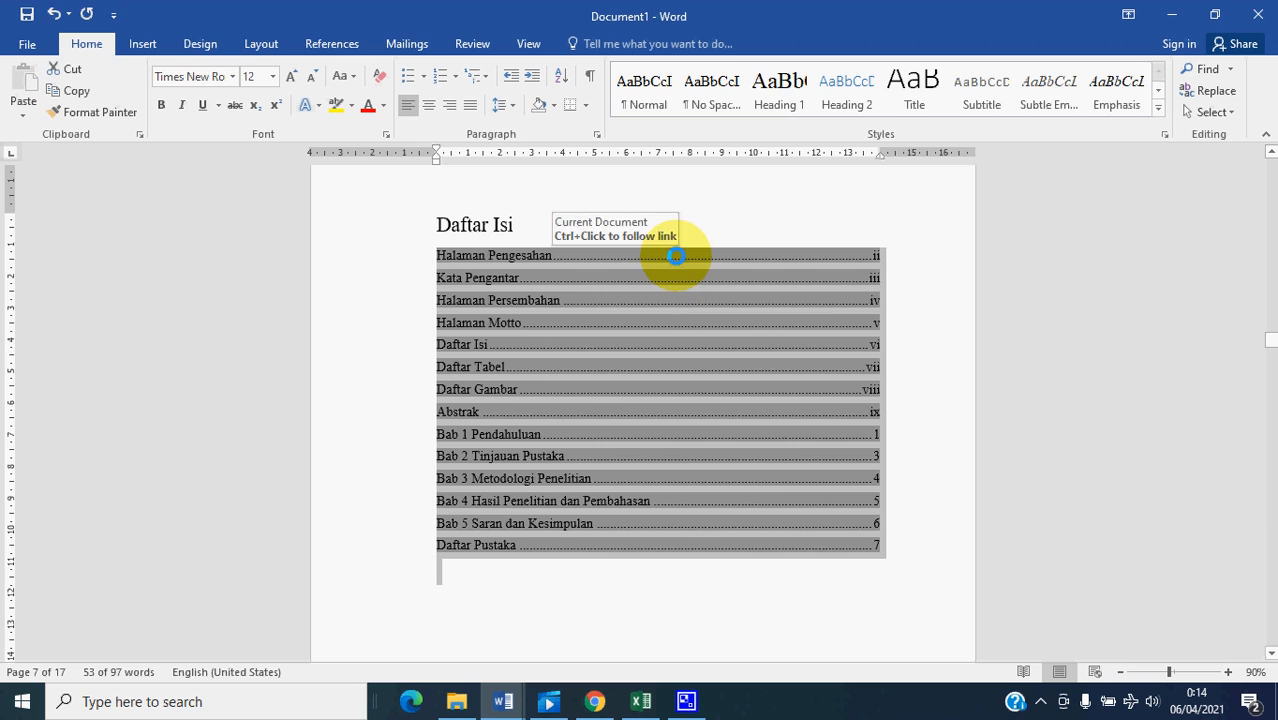
pyautogui.rightClick(676, 256)
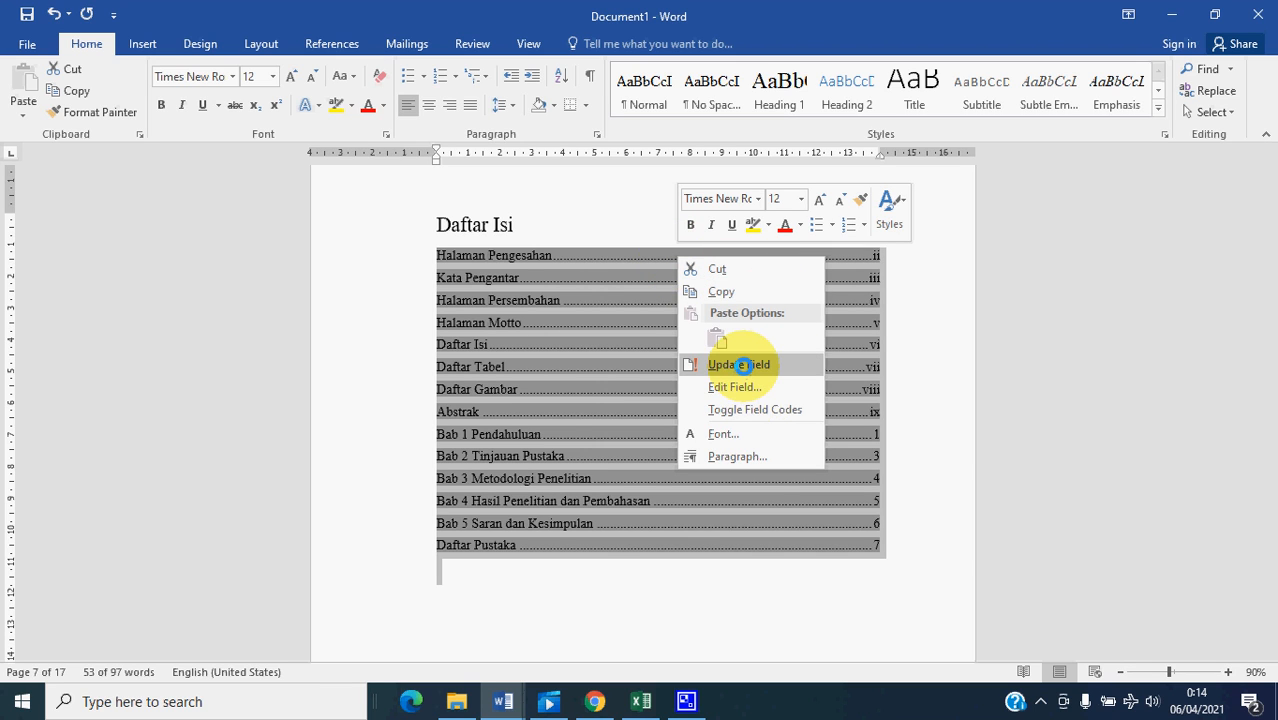
pyautogui.click(743, 364)
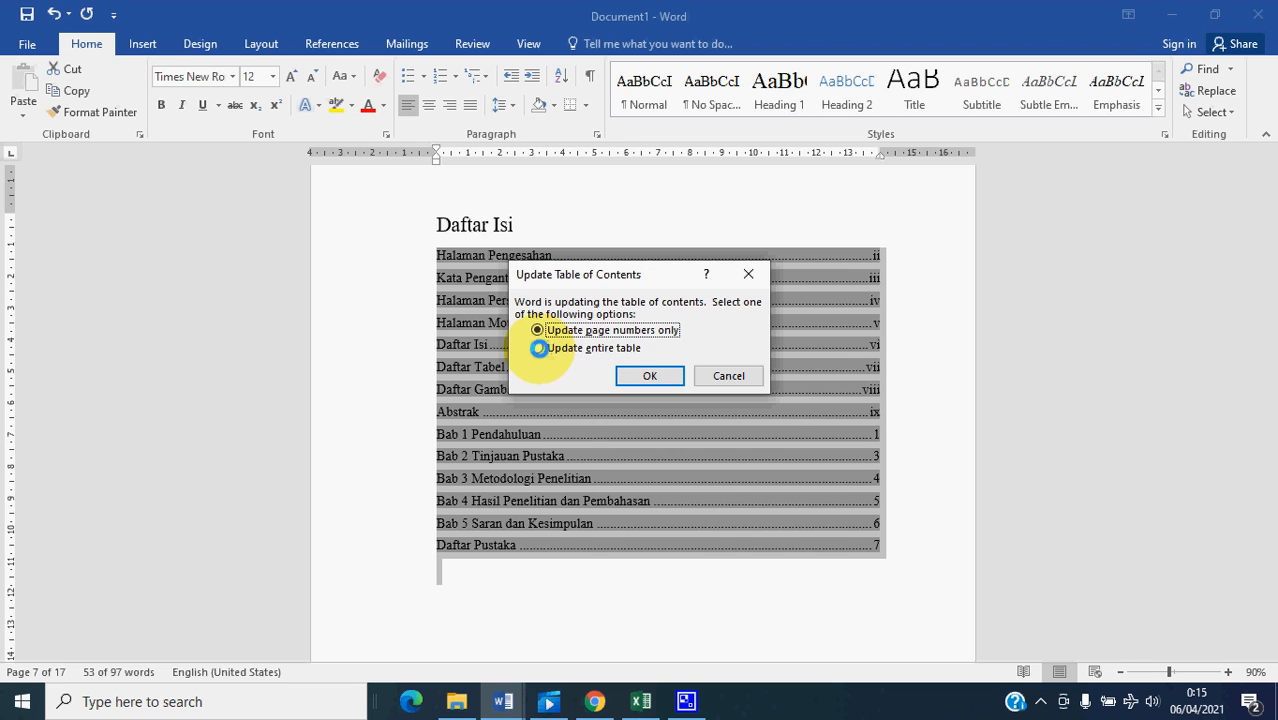
pyautogui.click(641, 376)
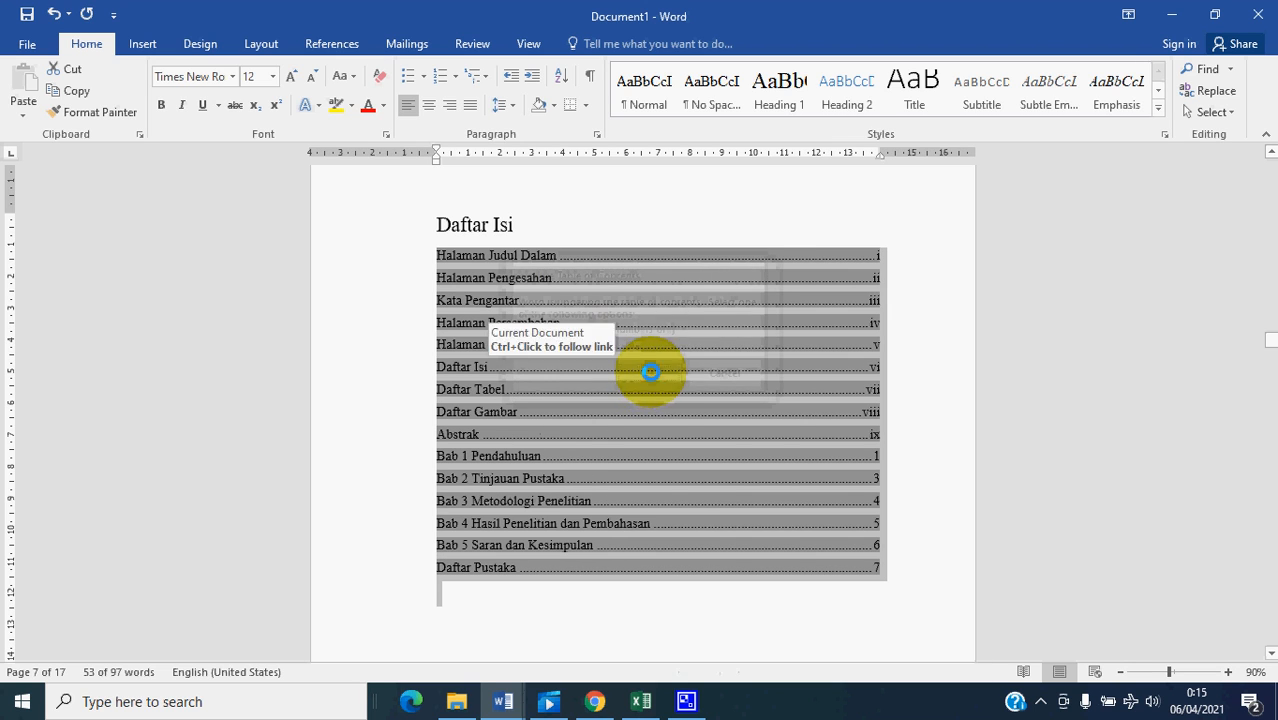
pyautogui.click(882, 300)
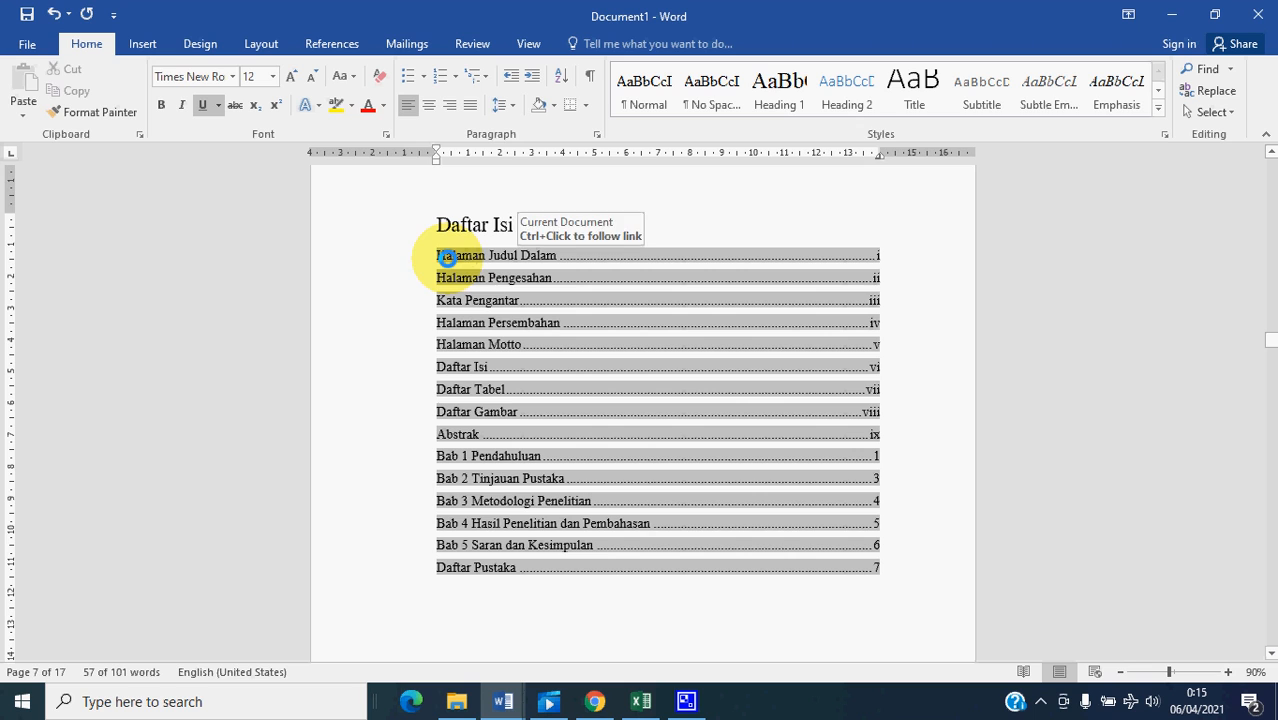
pyautogui.click(565, 214)
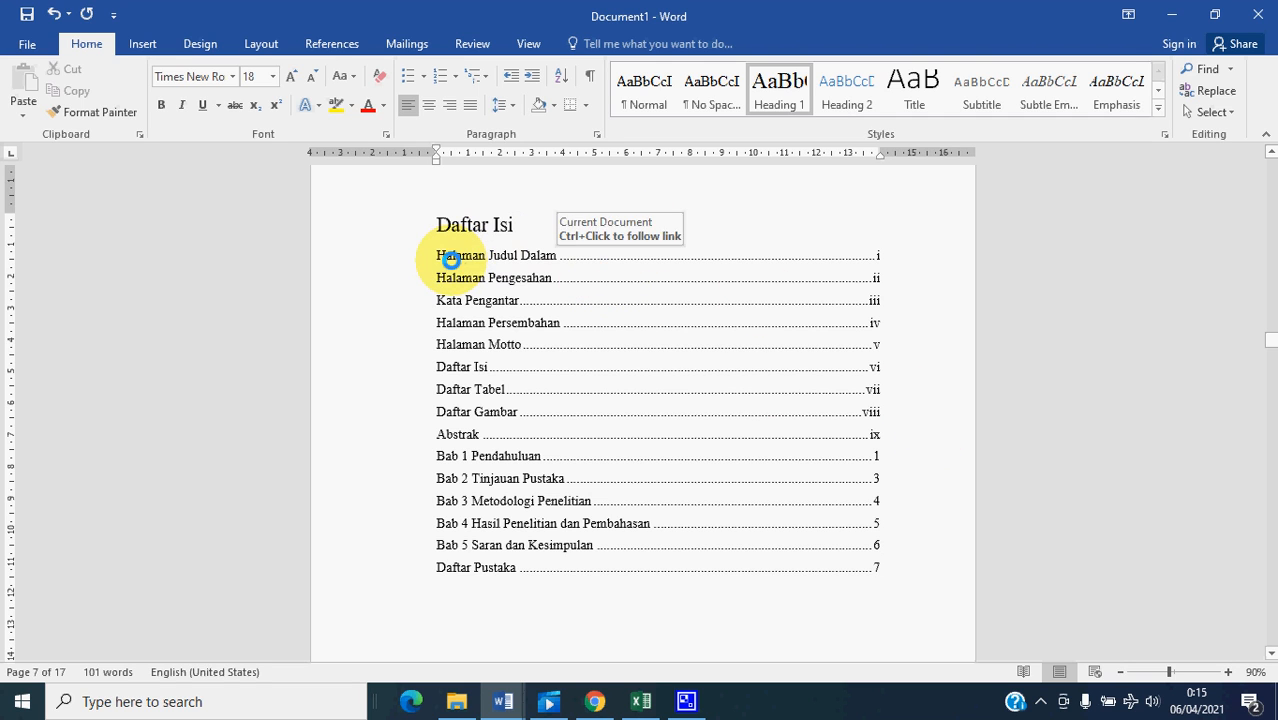
# - Add blank lines below the Daftar Pustaka title until the cursor reaches a new page at the document's end
pyautogui.scroll(-3, 490, 440)
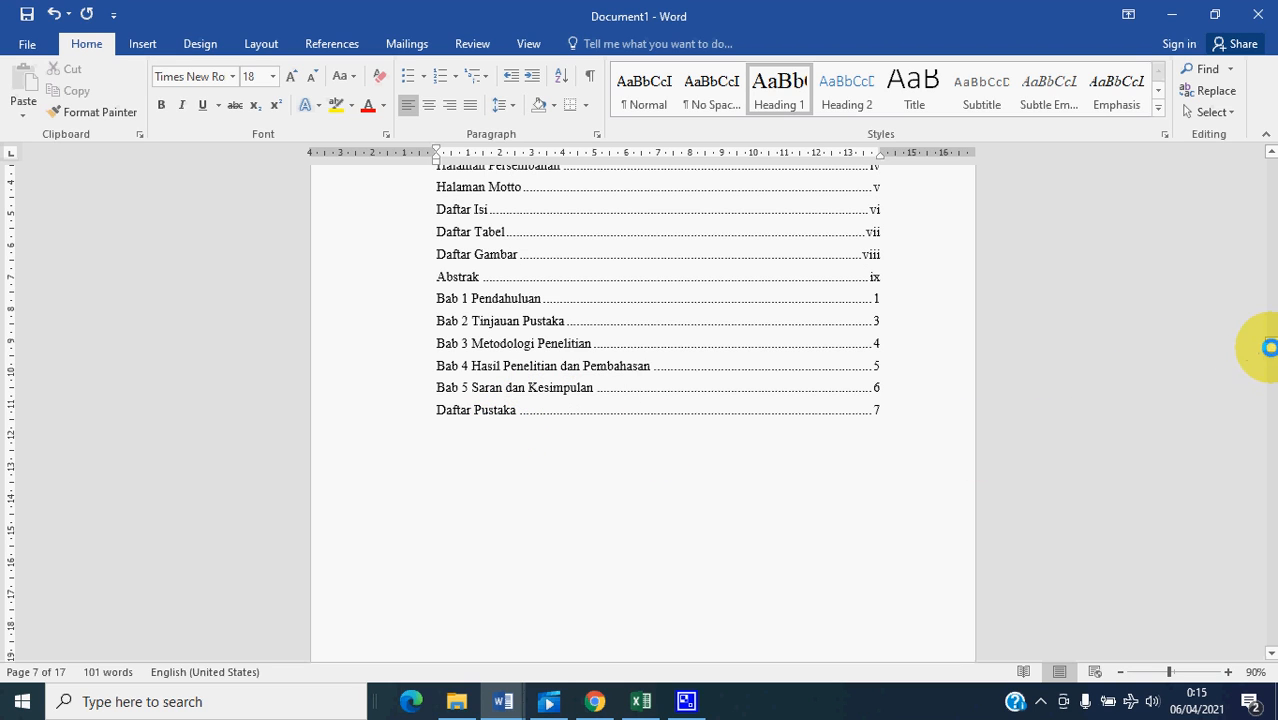
pyautogui.click(613, 466)
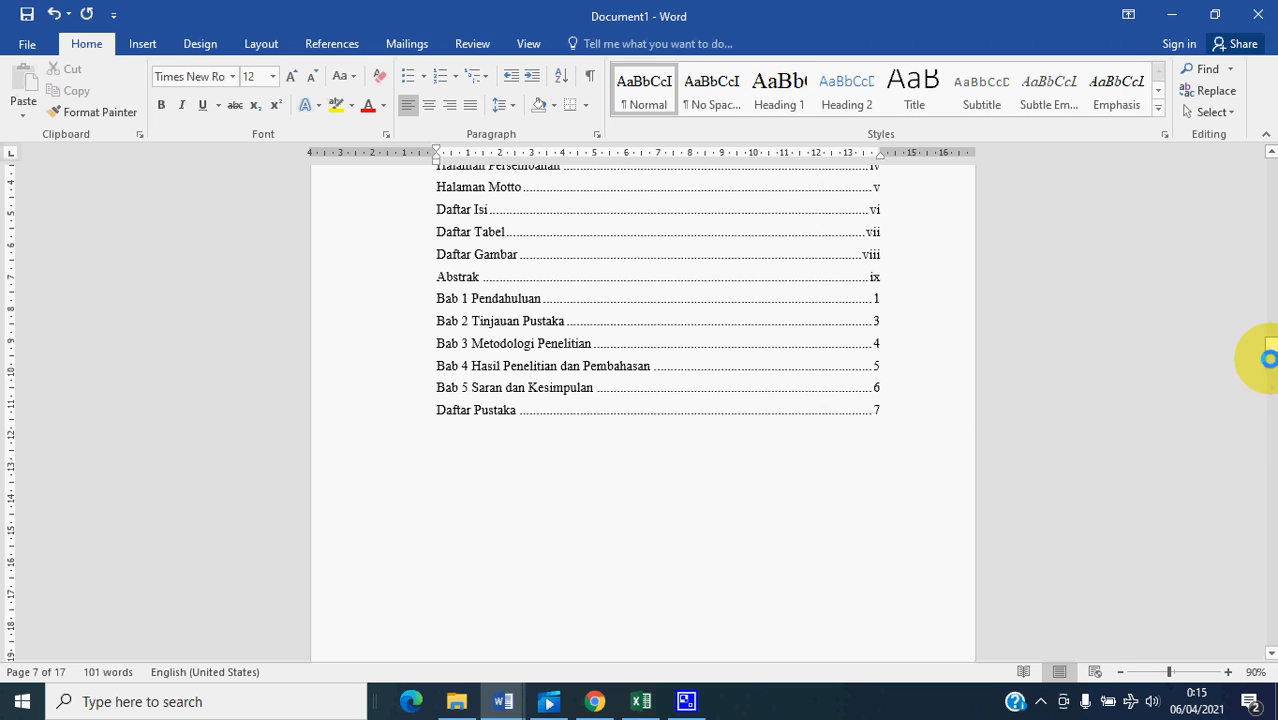
pyautogui.moveTo(1270, 345); pyautogui.dragTo(1264, 625)
pyautogui.scroll(5, 451, 291)
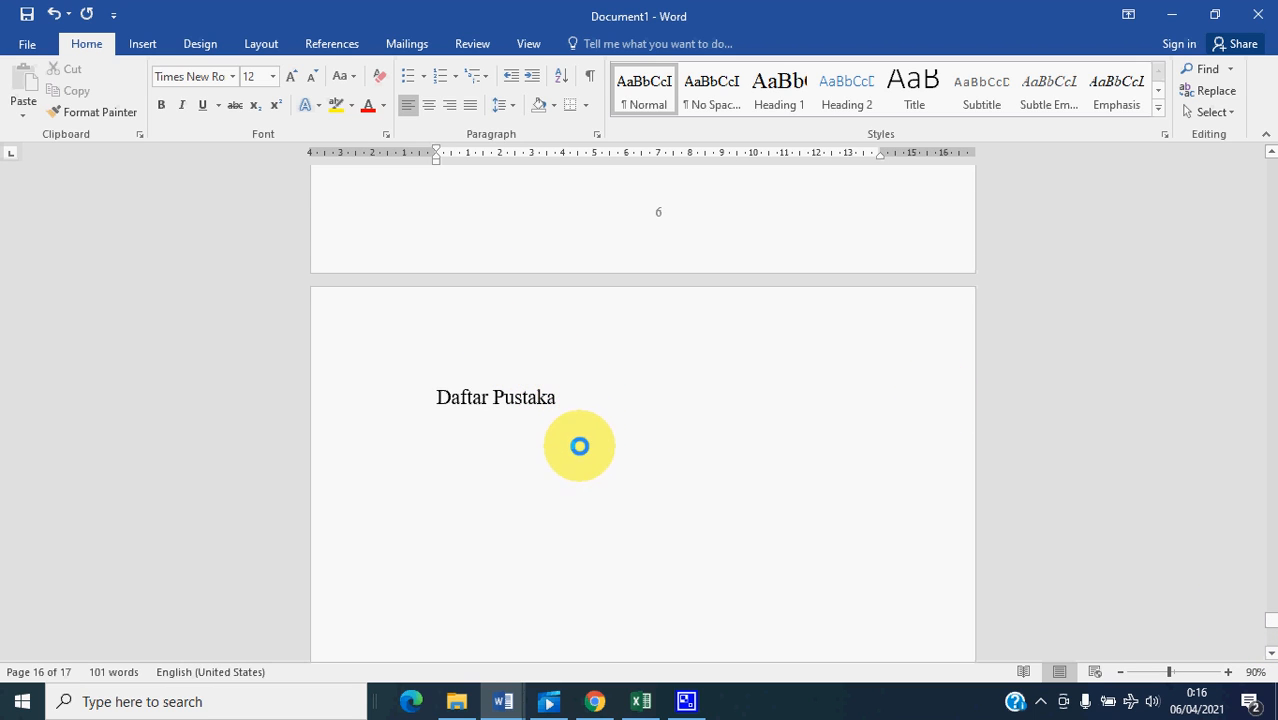
pyautogui.click(570, 447)
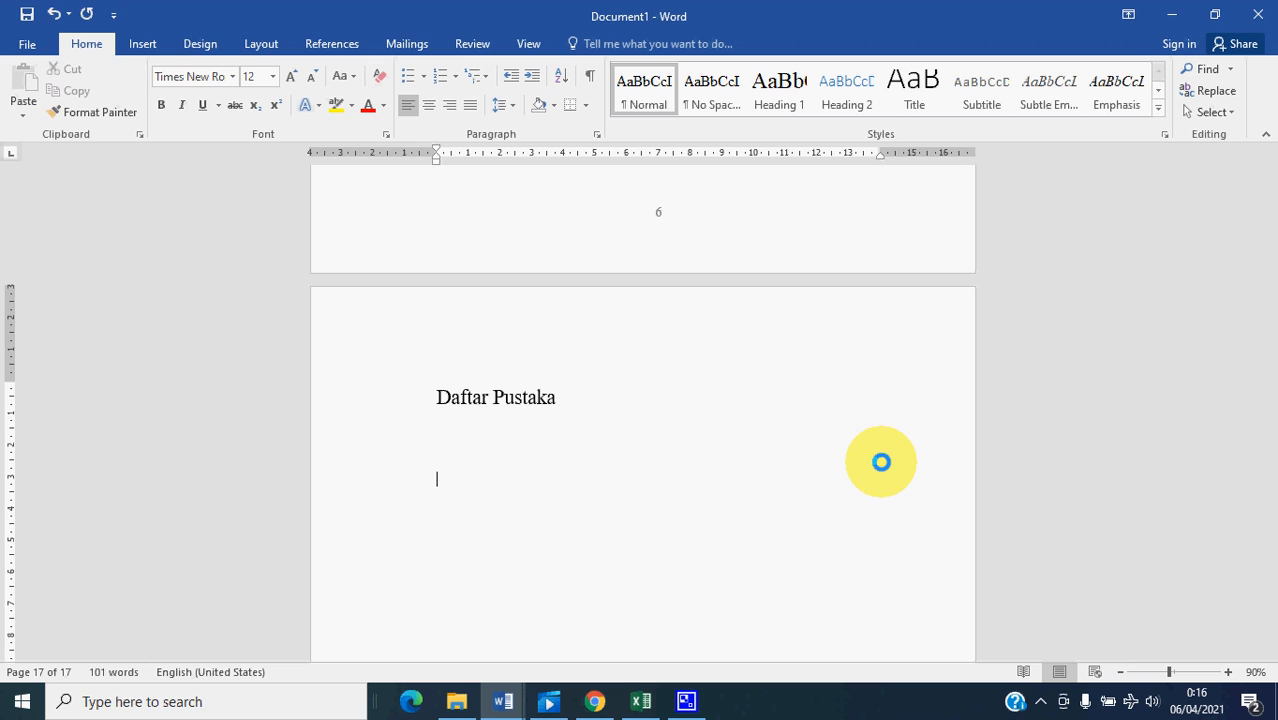
pyautogui.press('Return')
pyautogui.press('Return')
pyautogui.press('Return')
pyautogui.press('Return')
pyautogui.press('Return')
pyautogui.press('Return')
pyautogui.press('Return')
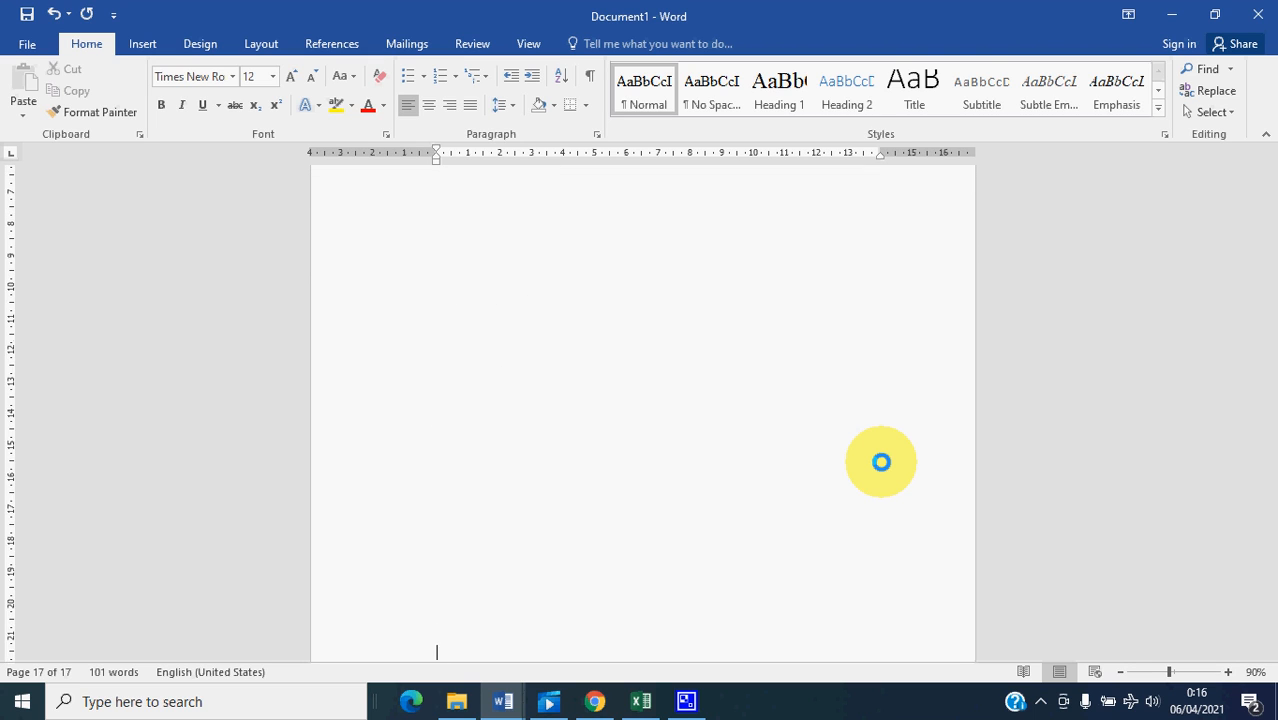
pyautogui.press('Return')
pyautogui.press('Return')
pyautogui.press('Return')
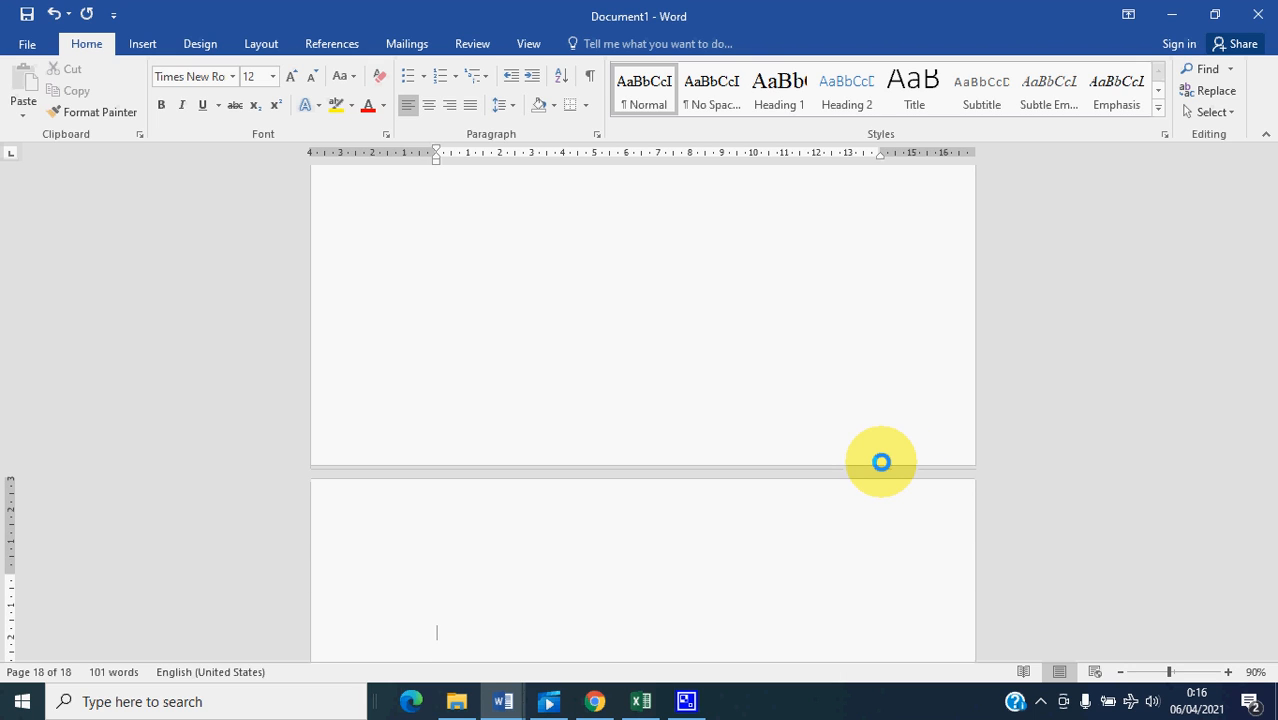
# - Add the title Lampiran at the top of the new last page in the Heading 1 style
pyautogui.scroll(1, 935, 458)
pyautogui.scroll(-2, 532, 604)
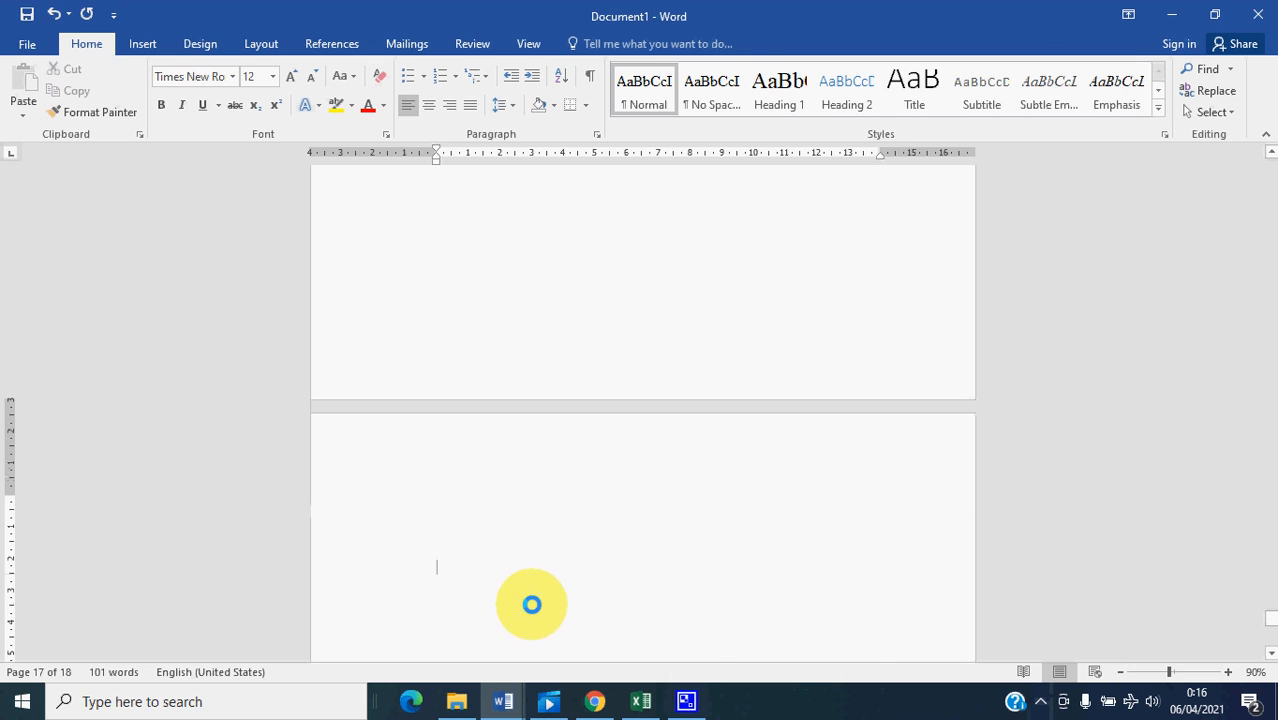
pyautogui.press('Up')
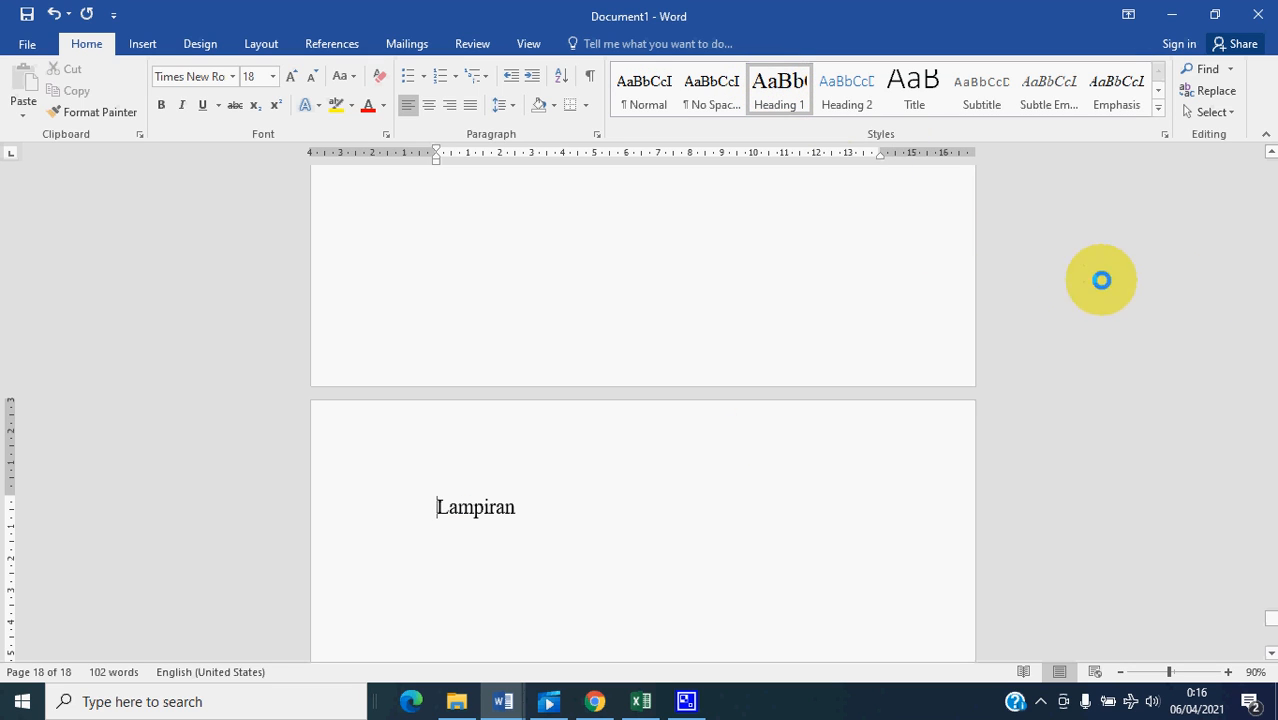
# - Check the Daftar Pustaka entry in the table of contents and place the cursor on a blank line below the Daftar Pustaka title
pyautogui.moveTo(1268, 616); pyautogui.dragTo(1256, 331)
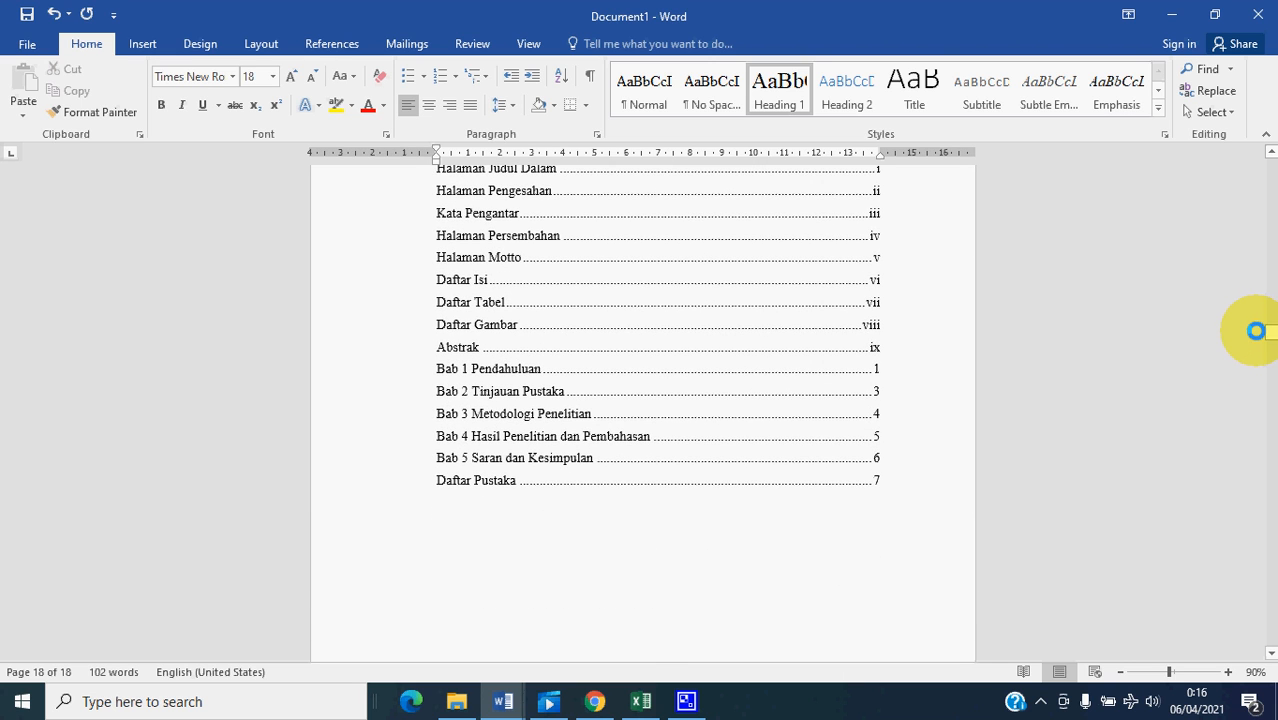
pyautogui.click(876, 481)
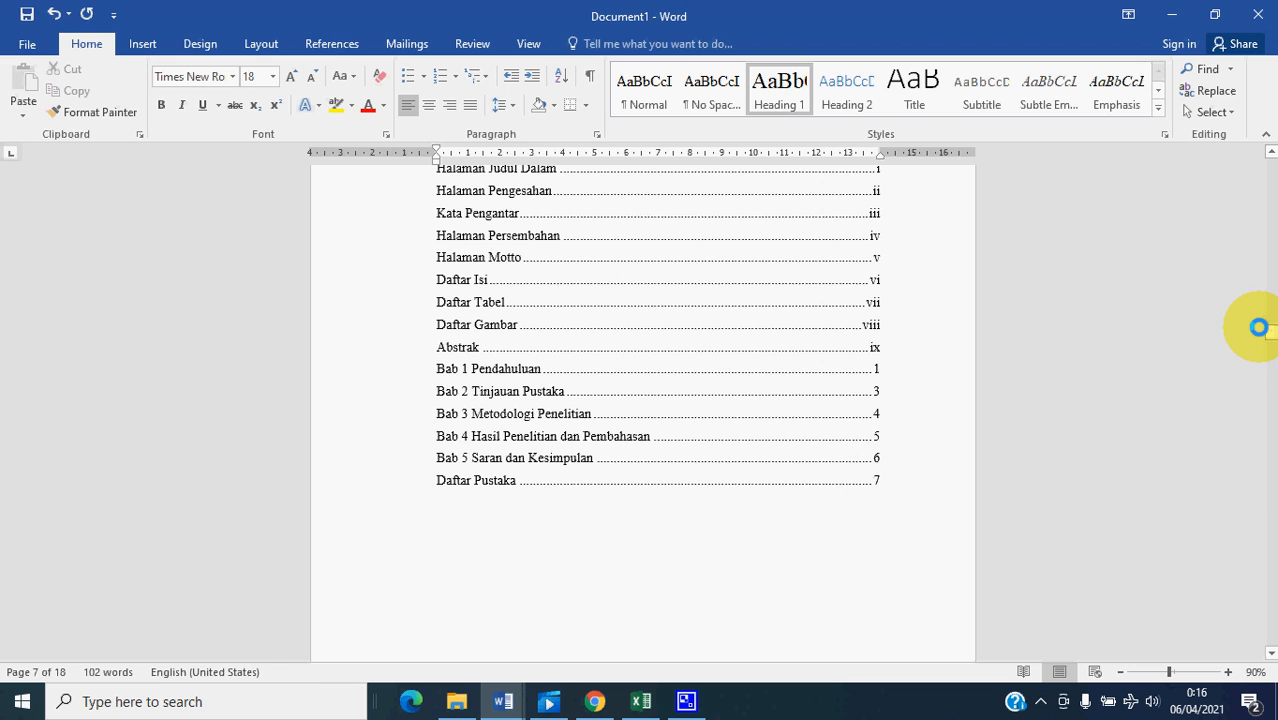
pyautogui.moveTo(1268, 330); pyautogui.dragTo(1272, 598)
pyautogui.click(639, 418)
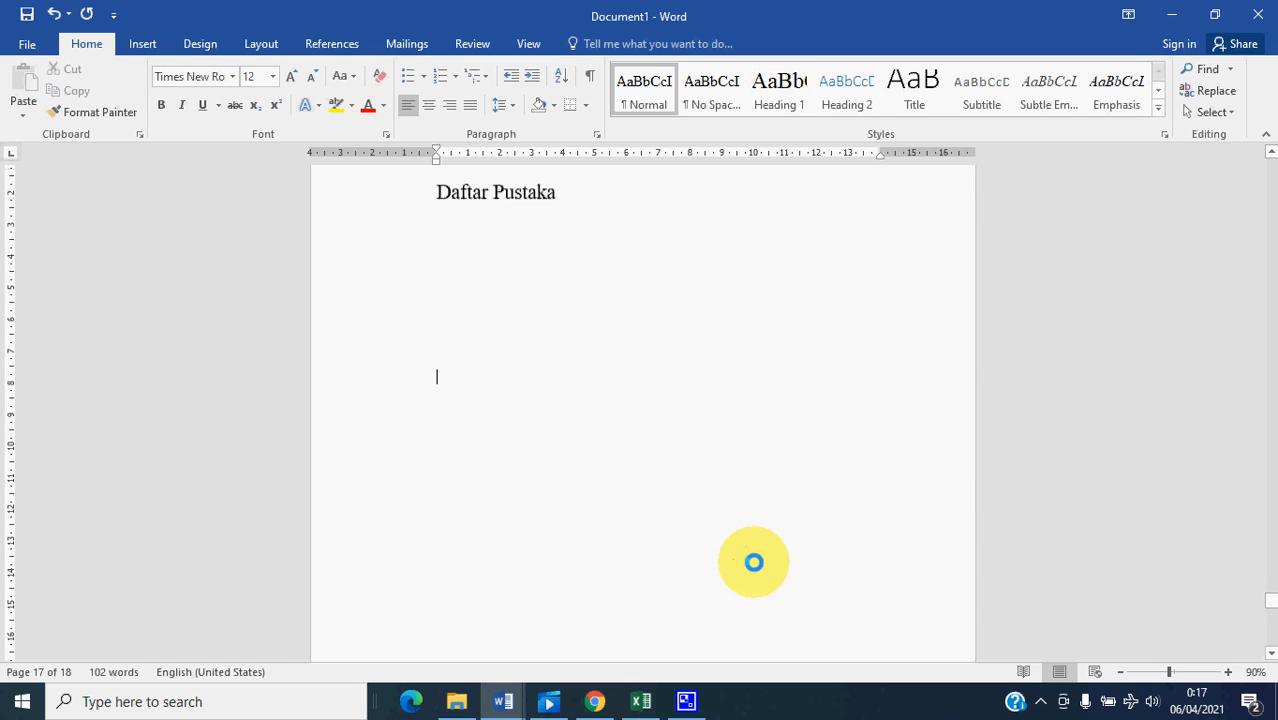
# - Open the Section 4 footer on the Daftar Pustaka page and link it to the previous section, accepting deletion of its own footer
pyautogui.scroll(-5, 753, 559)
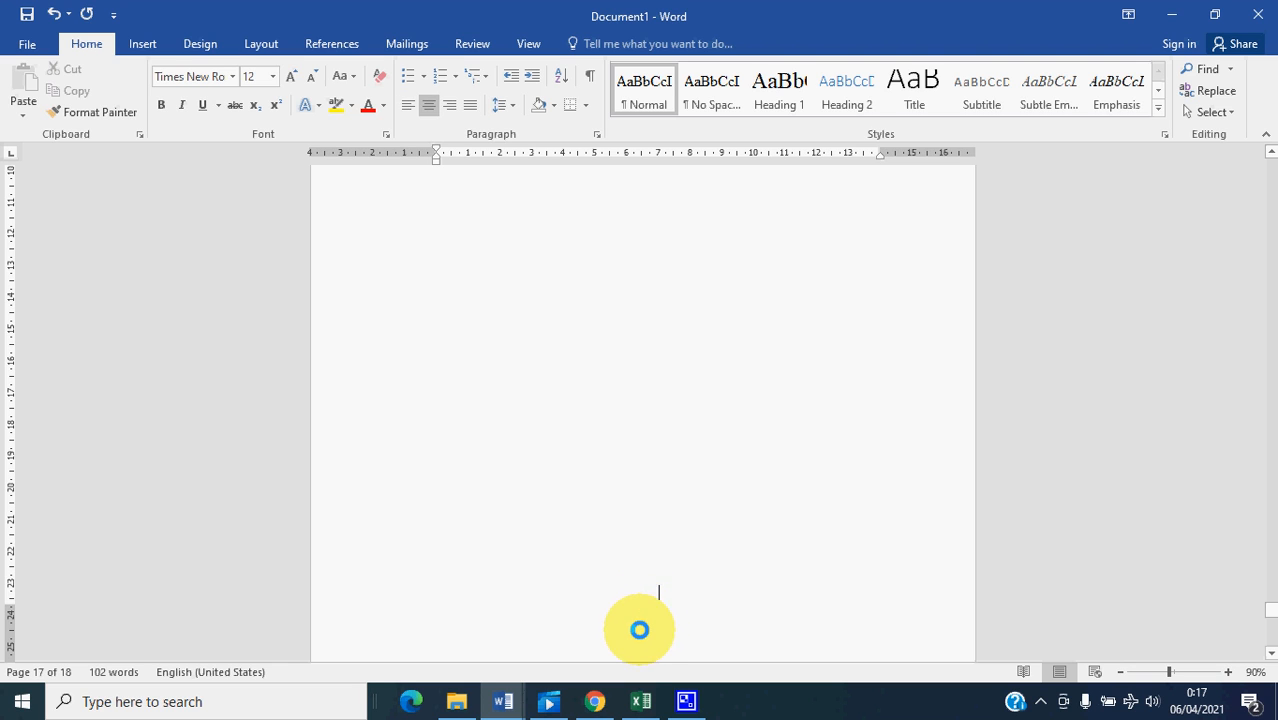
pyautogui.doubleClick(692, 627)
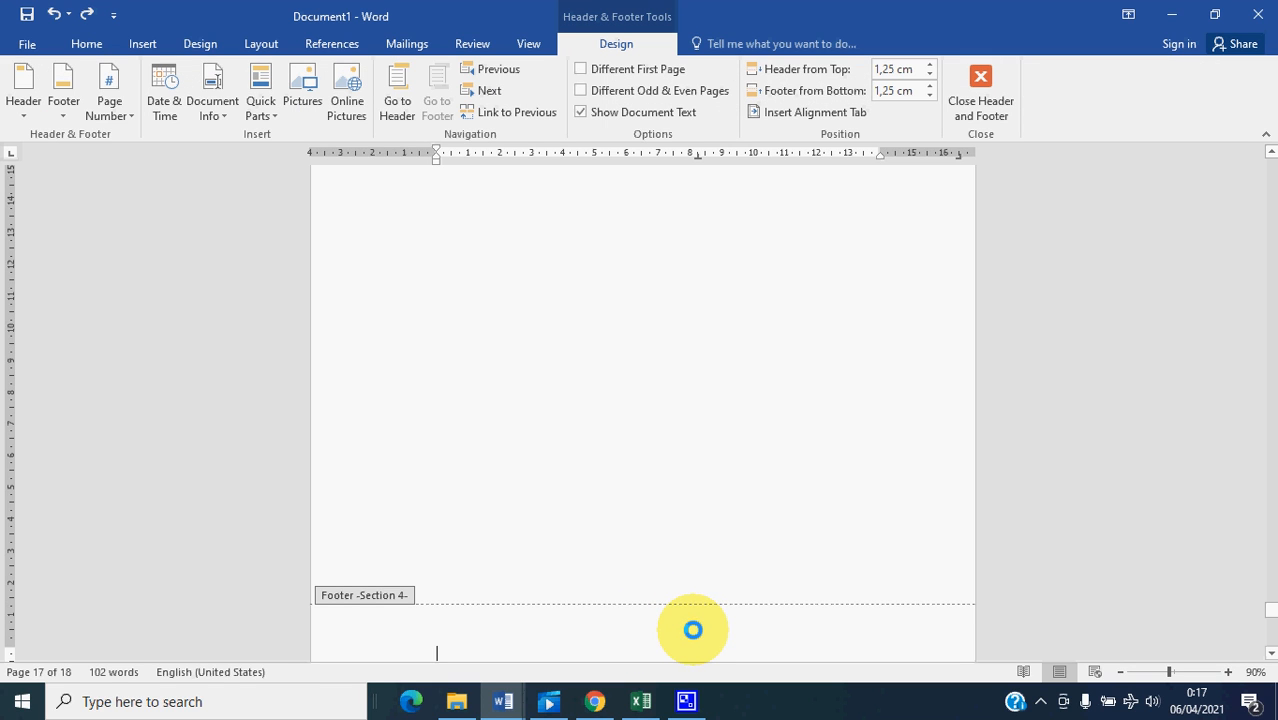
pyautogui.click(515, 111)
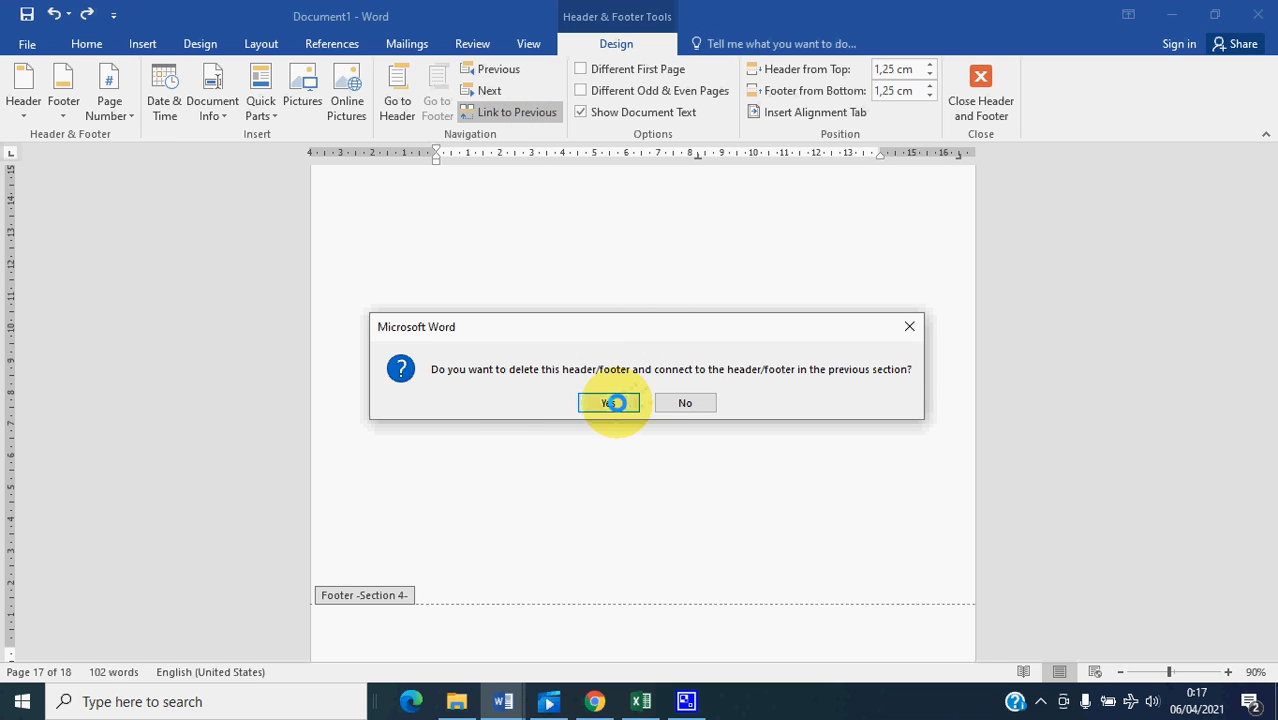
pyautogui.click(616, 402)
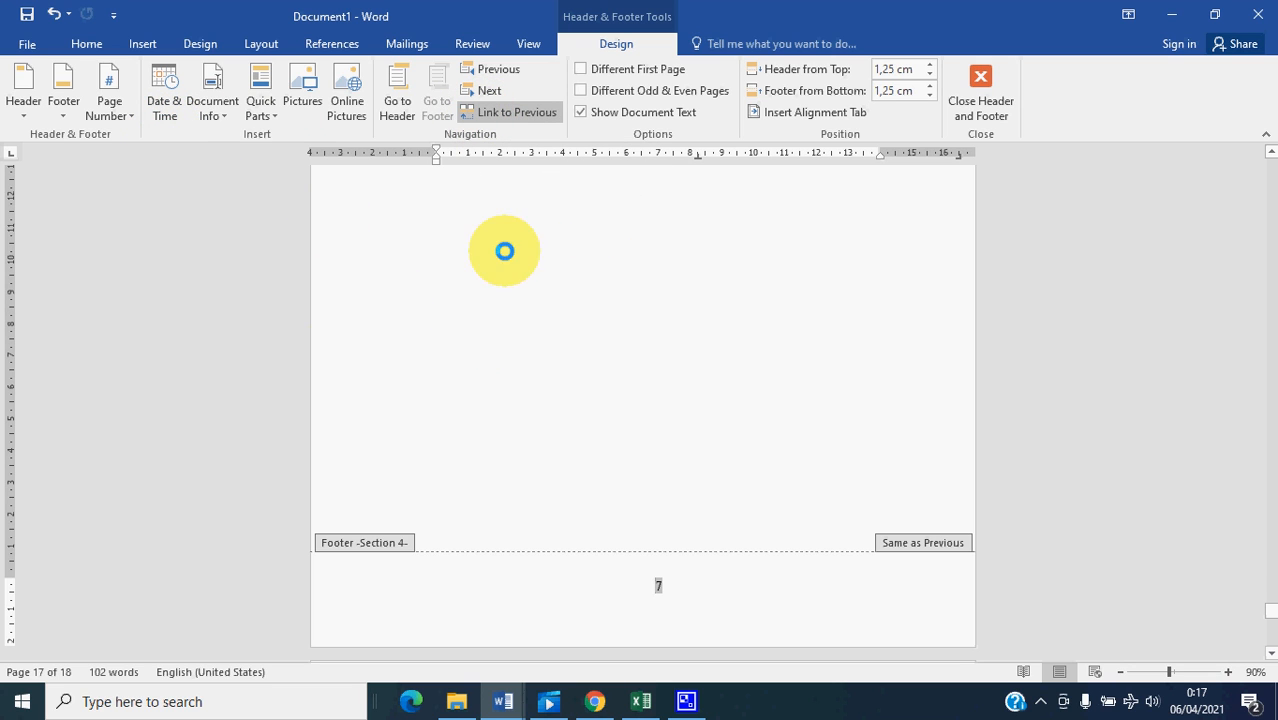
# - Try to remove the page numbers from the Section 4 footer while it is linked to the previous section
pyautogui.scroll(3, 711, 442)
pyautogui.scroll(5, 711, 442)
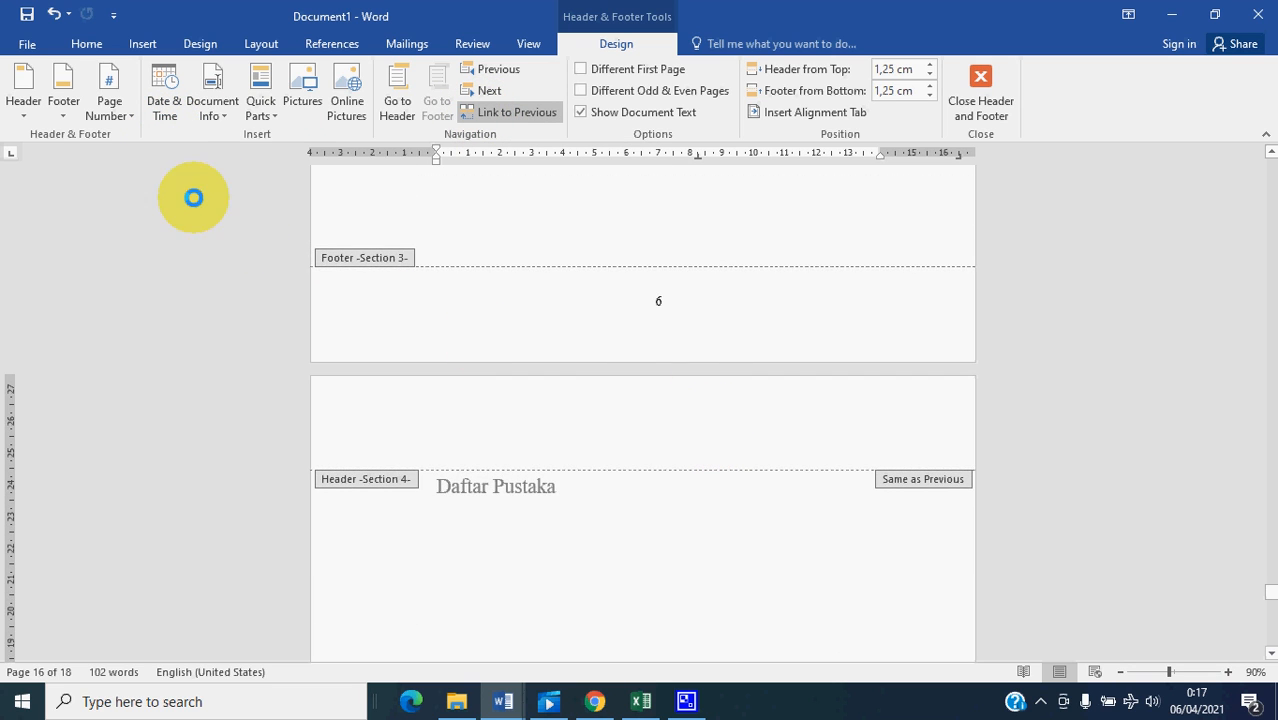
pyautogui.click(133, 124)
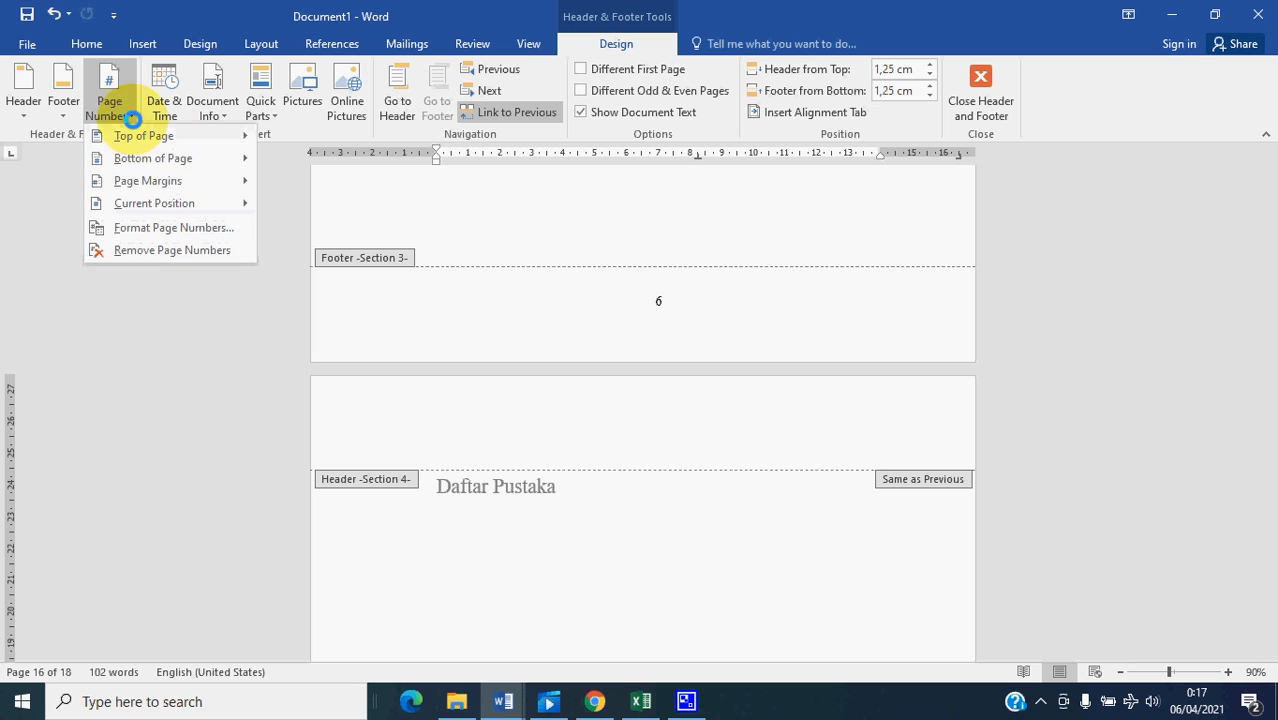
pyautogui.click(186, 252)
pyautogui.scroll(-3, 800, 425)
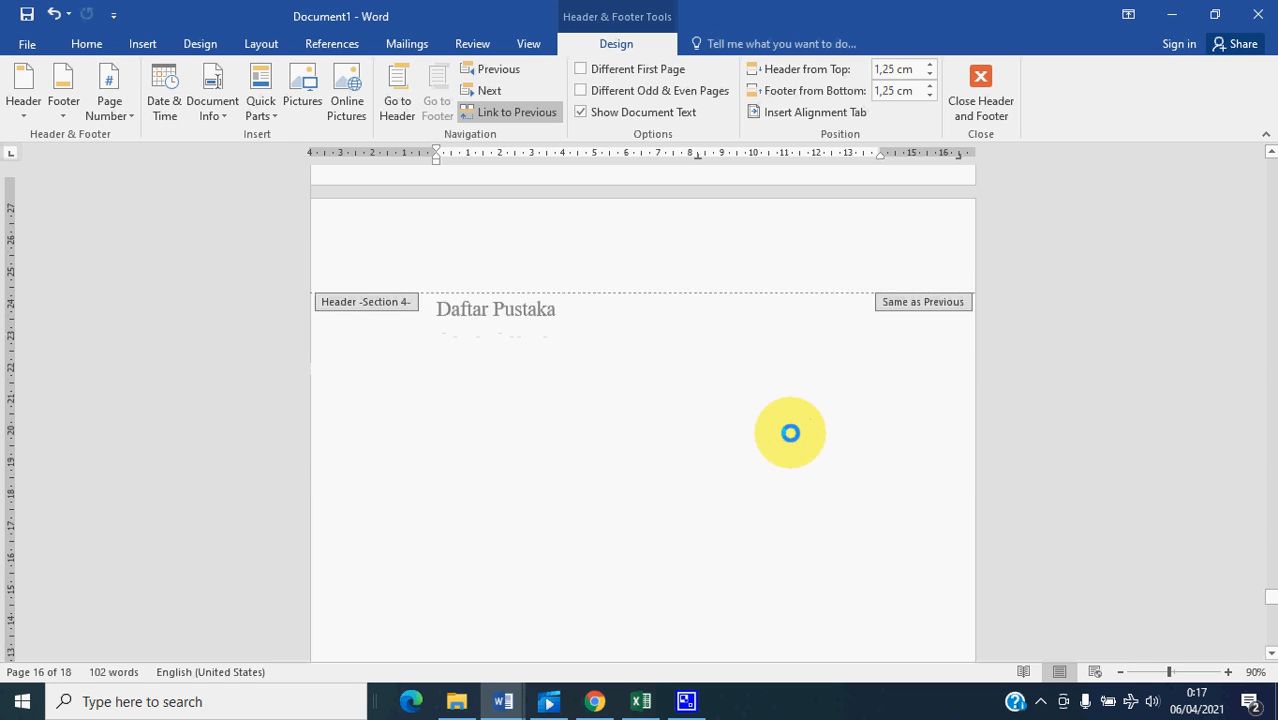
pyautogui.scroll(-3, 759, 496)
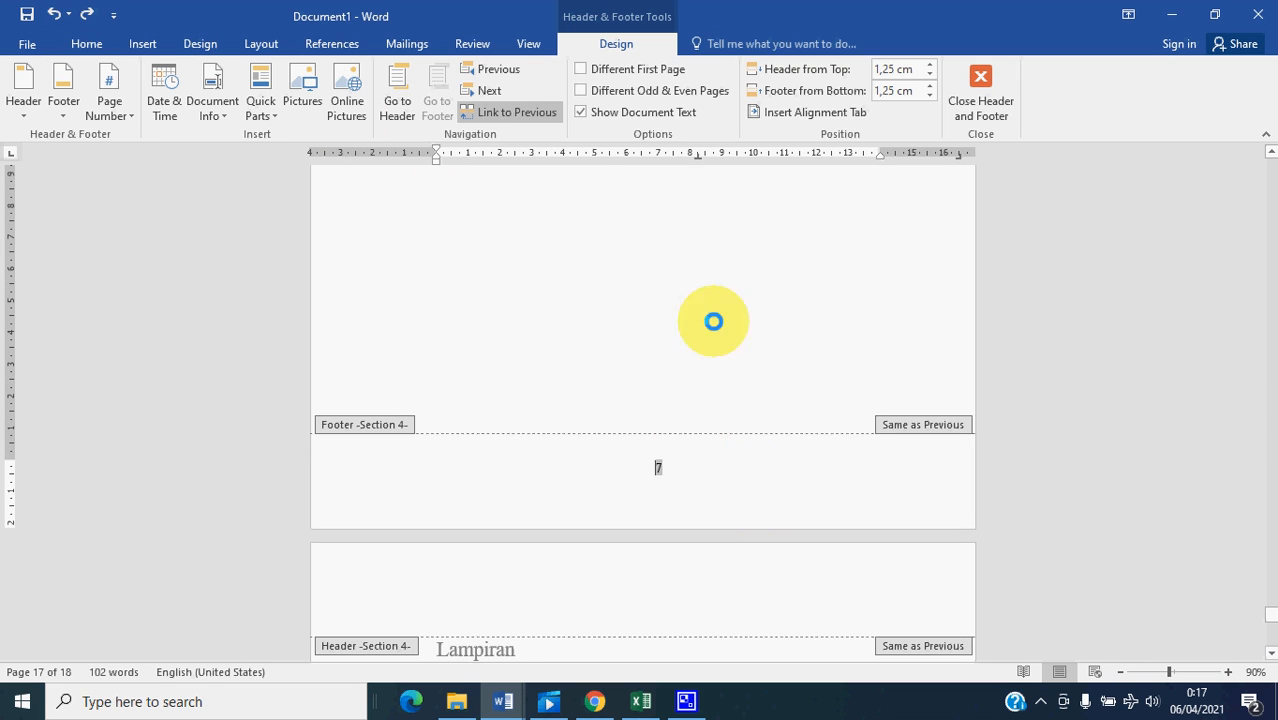
# - Unlink the Section 4 footer from the previous section and remove its page numbers
pyautogui.click(540, 112)
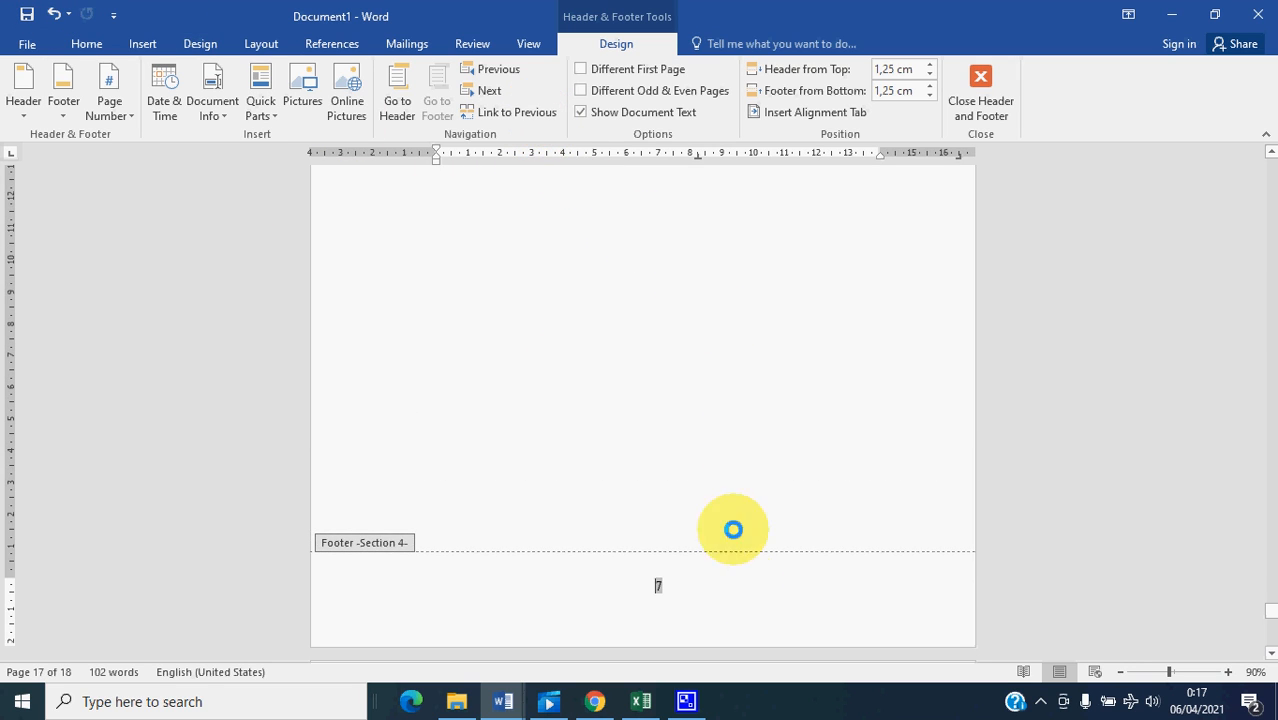
pyautogui.click(662, 585)
pyautogui.click(112, 110)
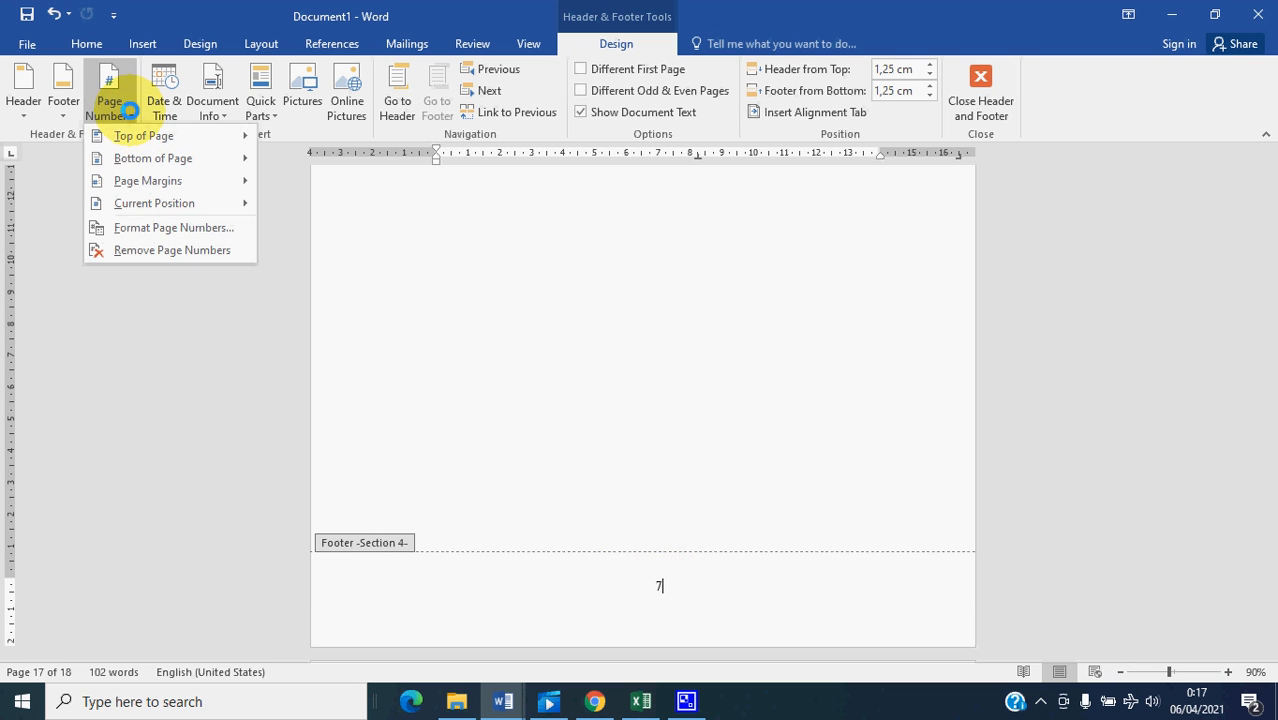
pyautogui.click(185, 250)
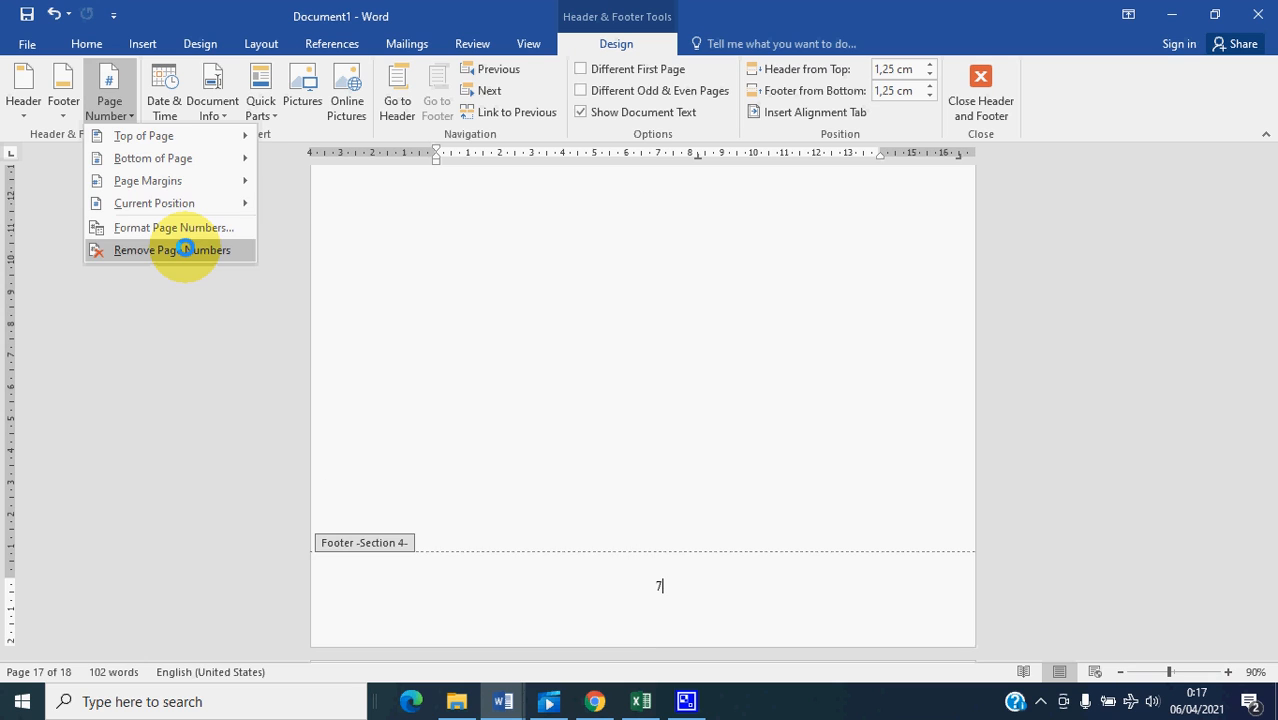
pyautogui.scroll(5, 622, 362)
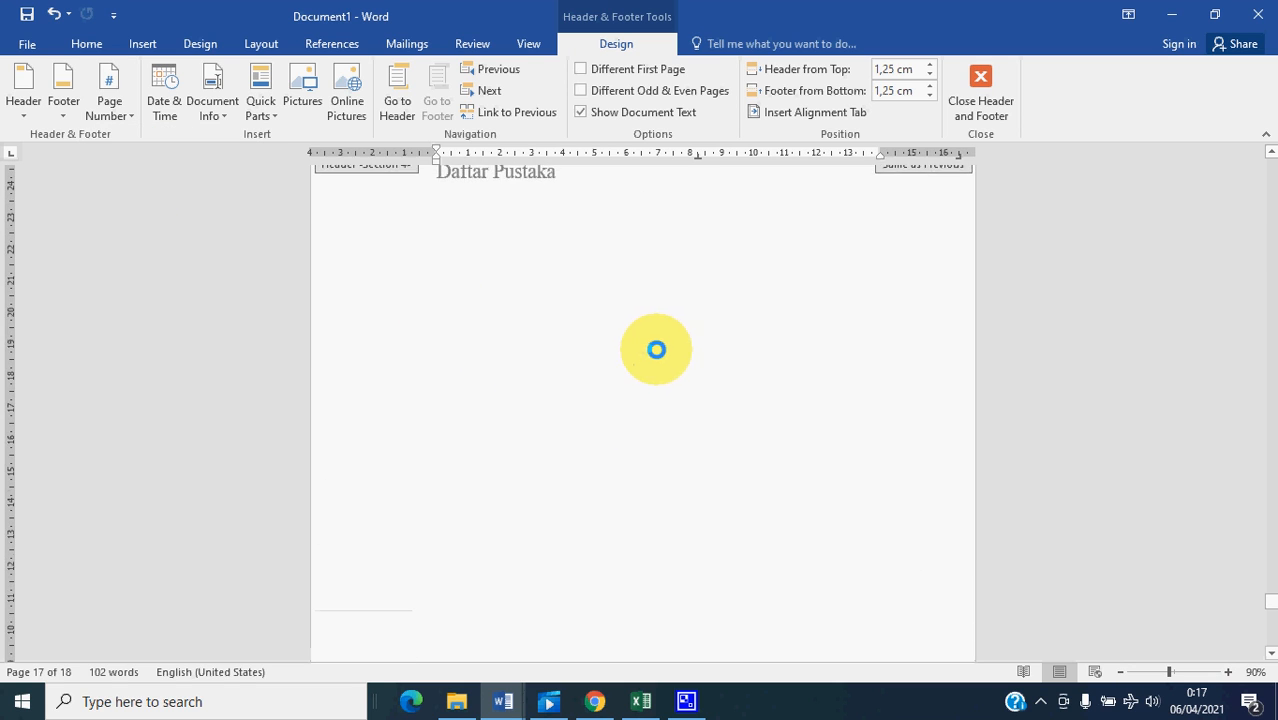
pyautogui.click(679, 290)
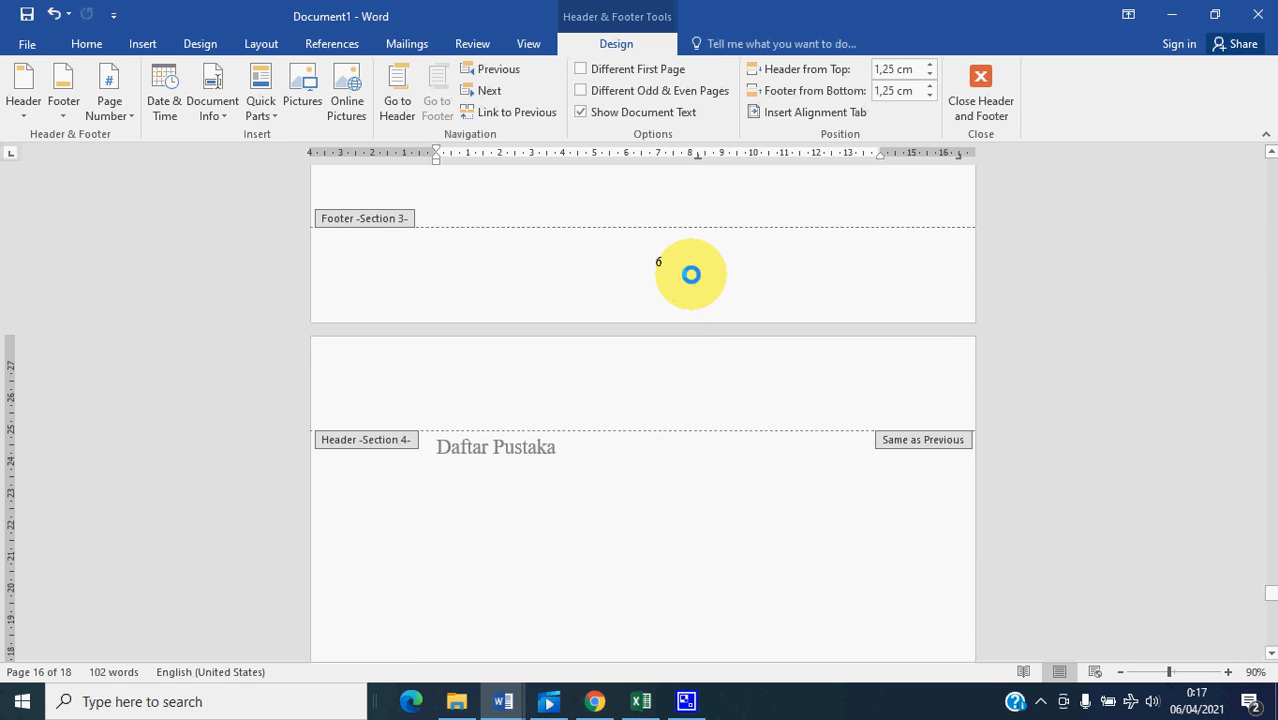
# - Unlink the Section 4 header from the previous section and return to the body text on the Lampiran page
pyautogui.click(399, 90)
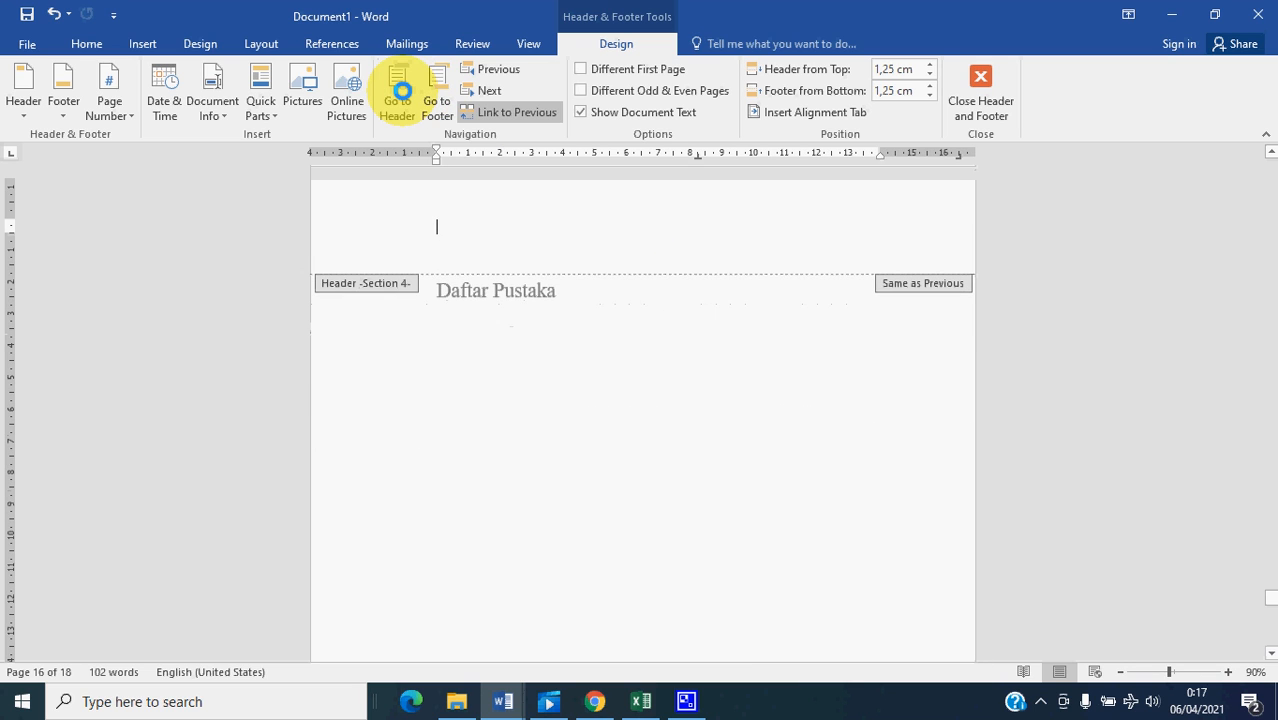
pyautogui.click(522, 112)
pyautogui.scroll(-5, 690, 400)
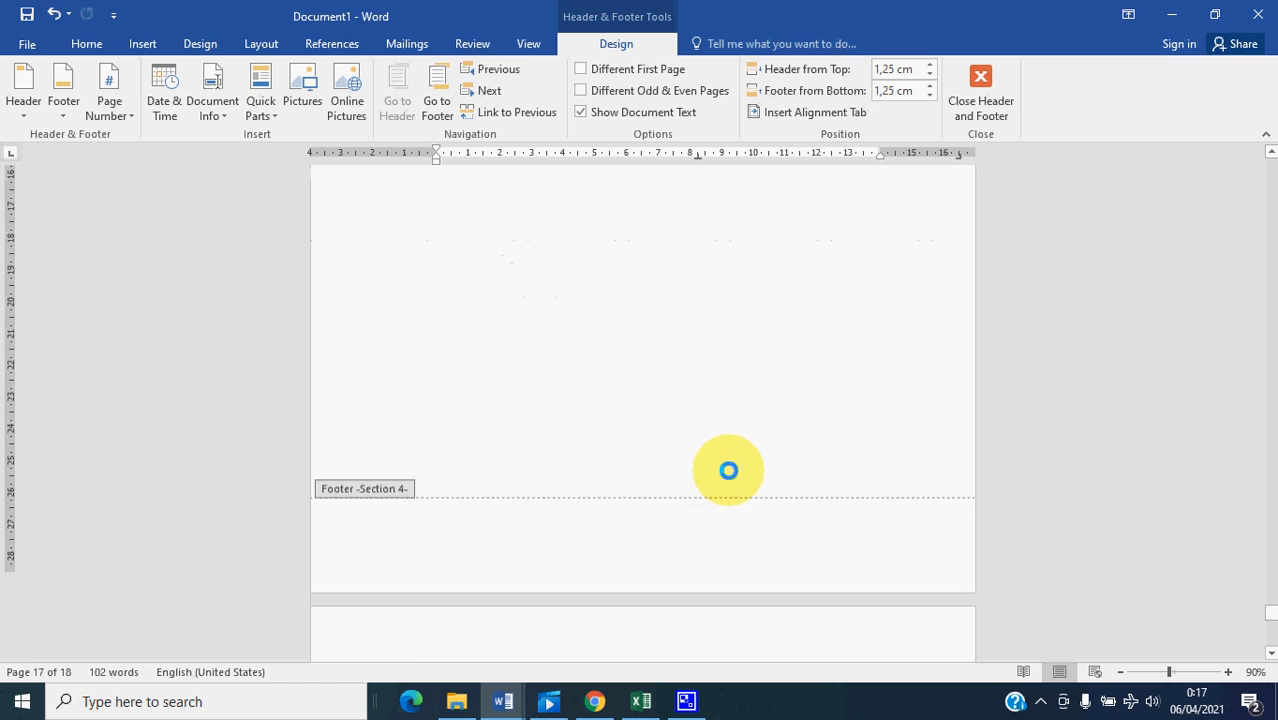
pyautogui.scroll(-2, 782, 567)
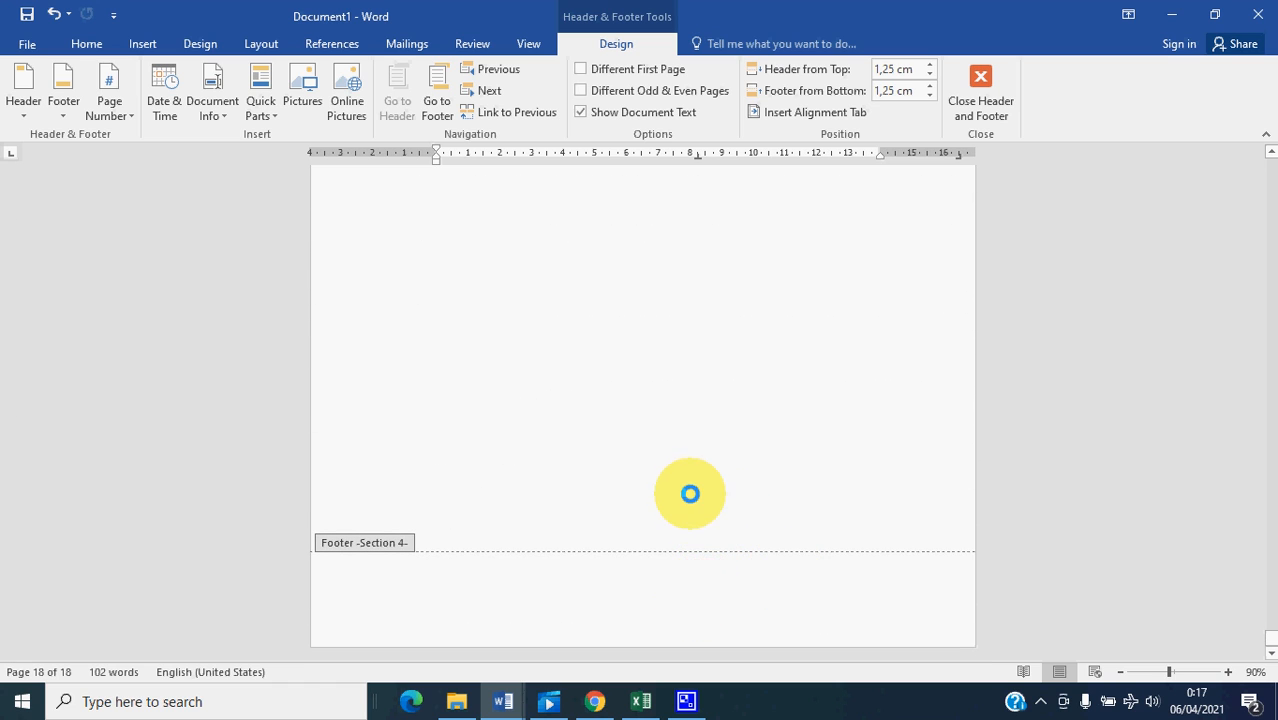
pyautogui.scroll(2, 690, 600)
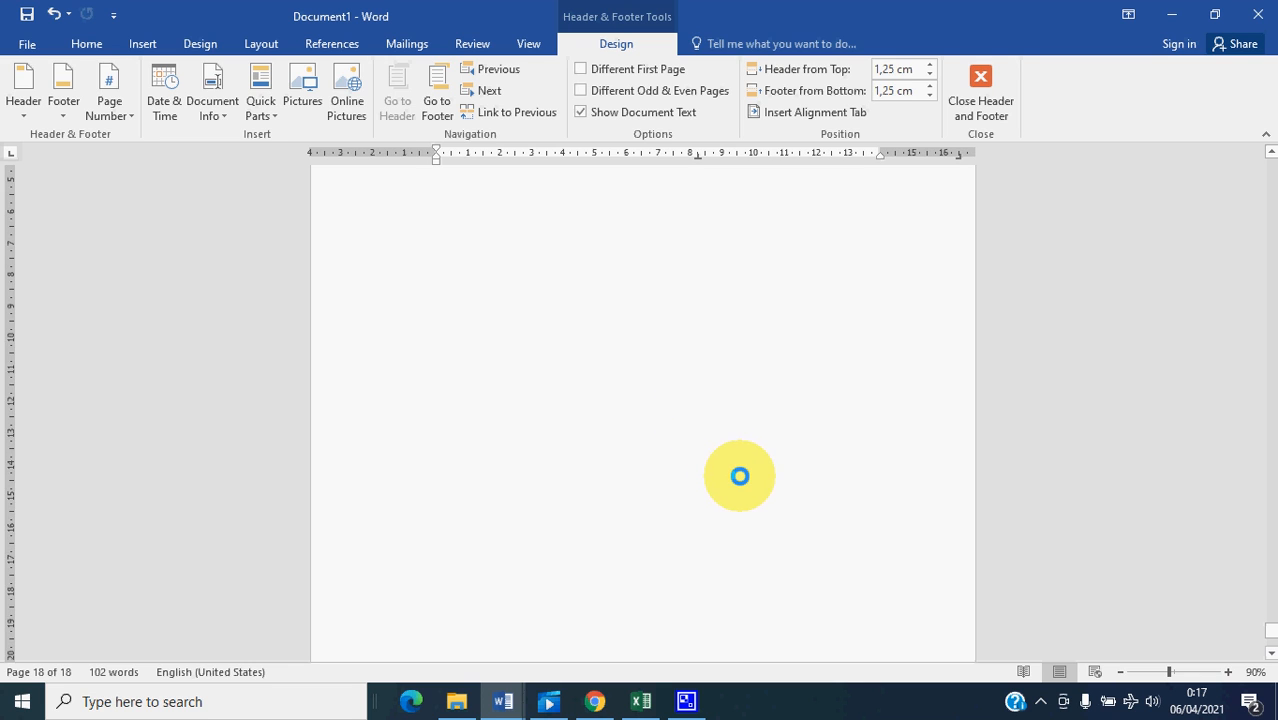
pyautogui.doubleClick(731, 459)
pyautogui.scroll(-3, 633, 459)
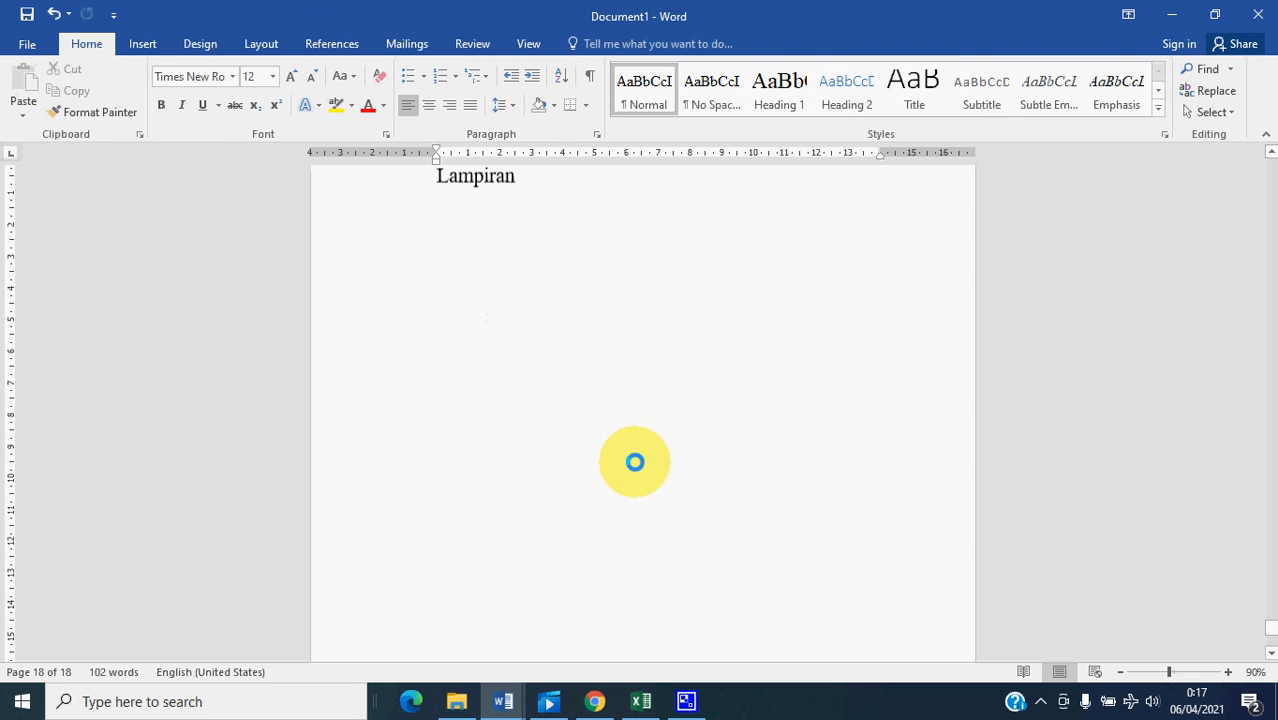
pyautogui.scroll(3, 488, 317)
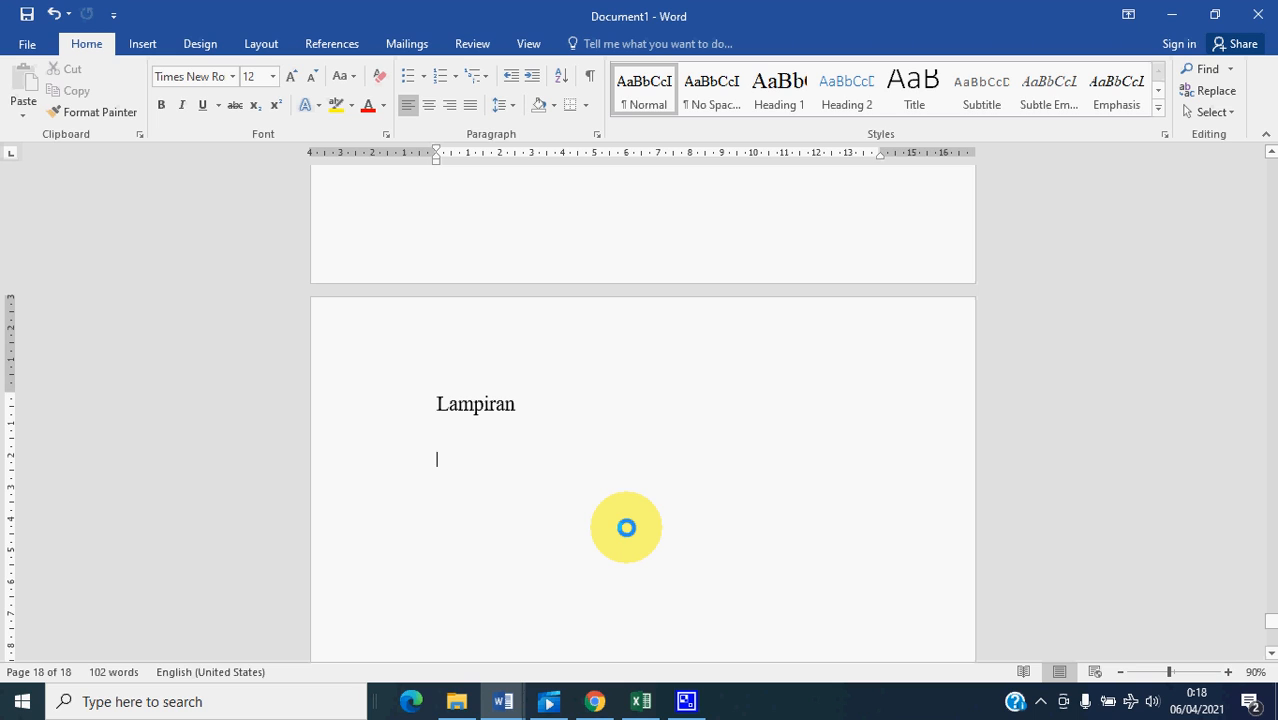
# - Add blank lines below the Lampiran title until a new page starts, and place the cursor at the top of that page
pyautogui.press('Return')
pyautogui.press('Return')
pyautogui.press('Return')
pyautogui.press('Return')
pyautogui.press('Return')
pyautogui.press('Return')
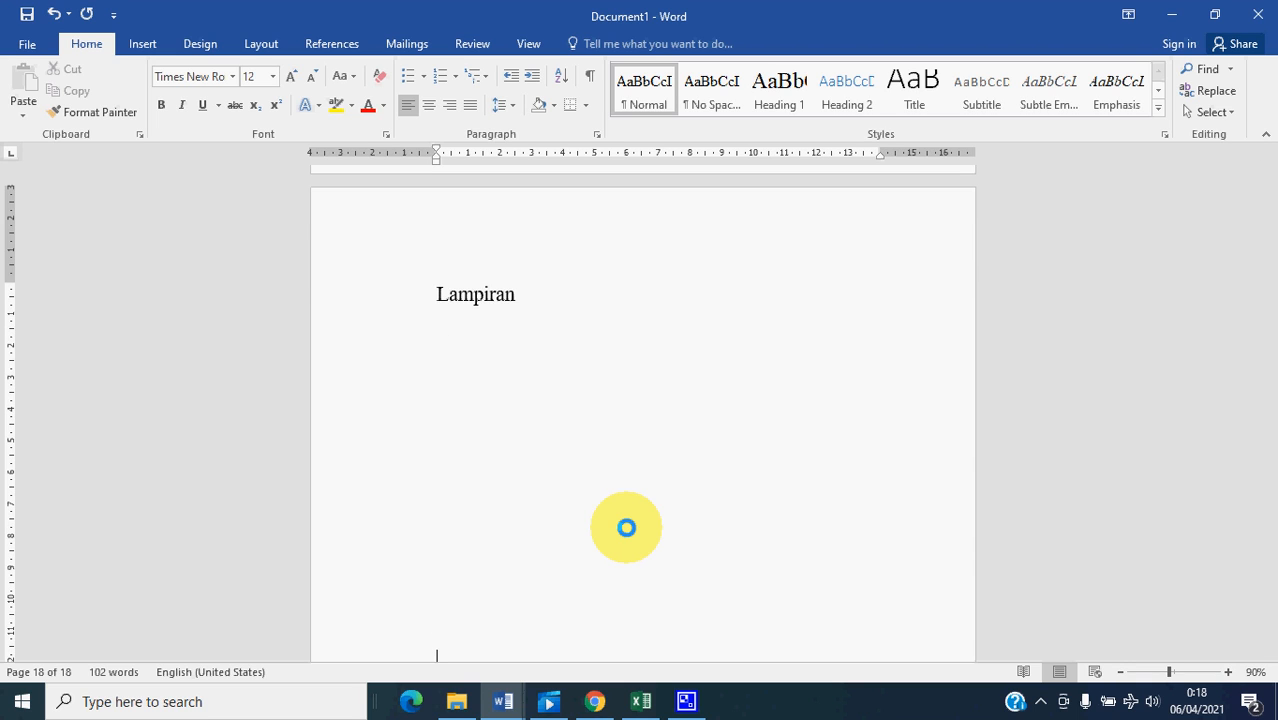
pyautogui.press('Return')
pyautogui.press('Return')
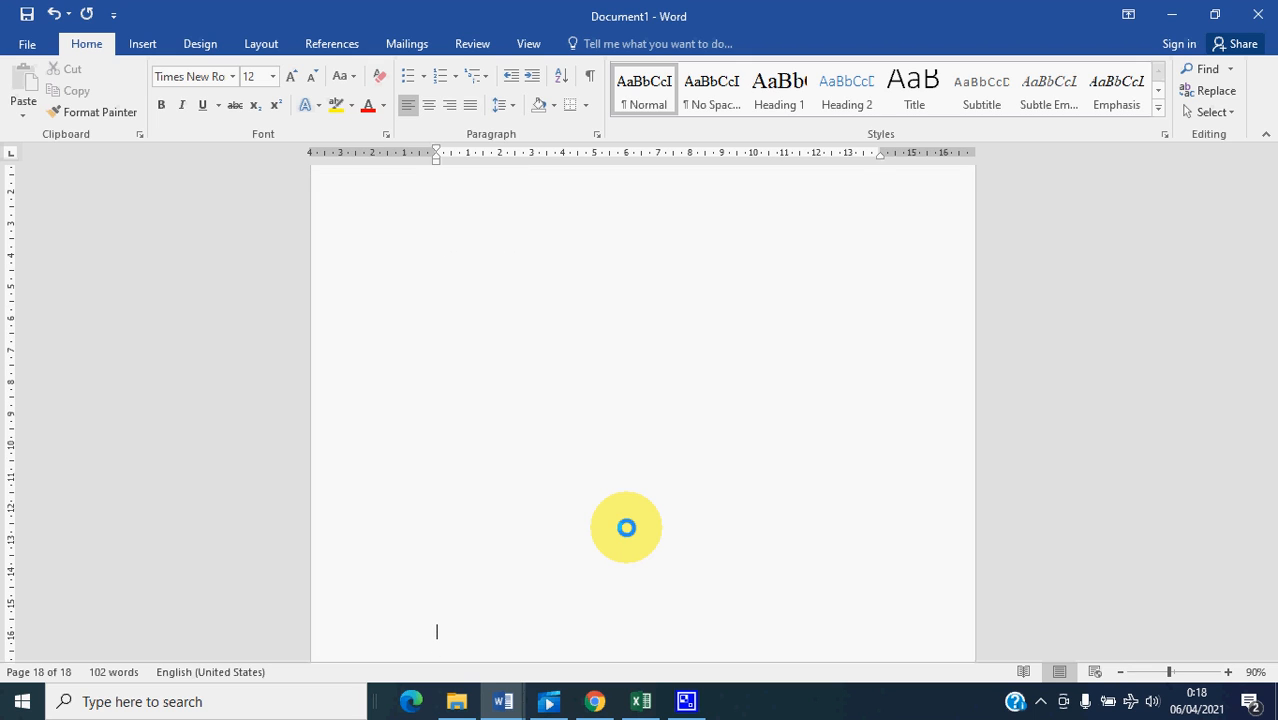
pyautogui.press('Return')
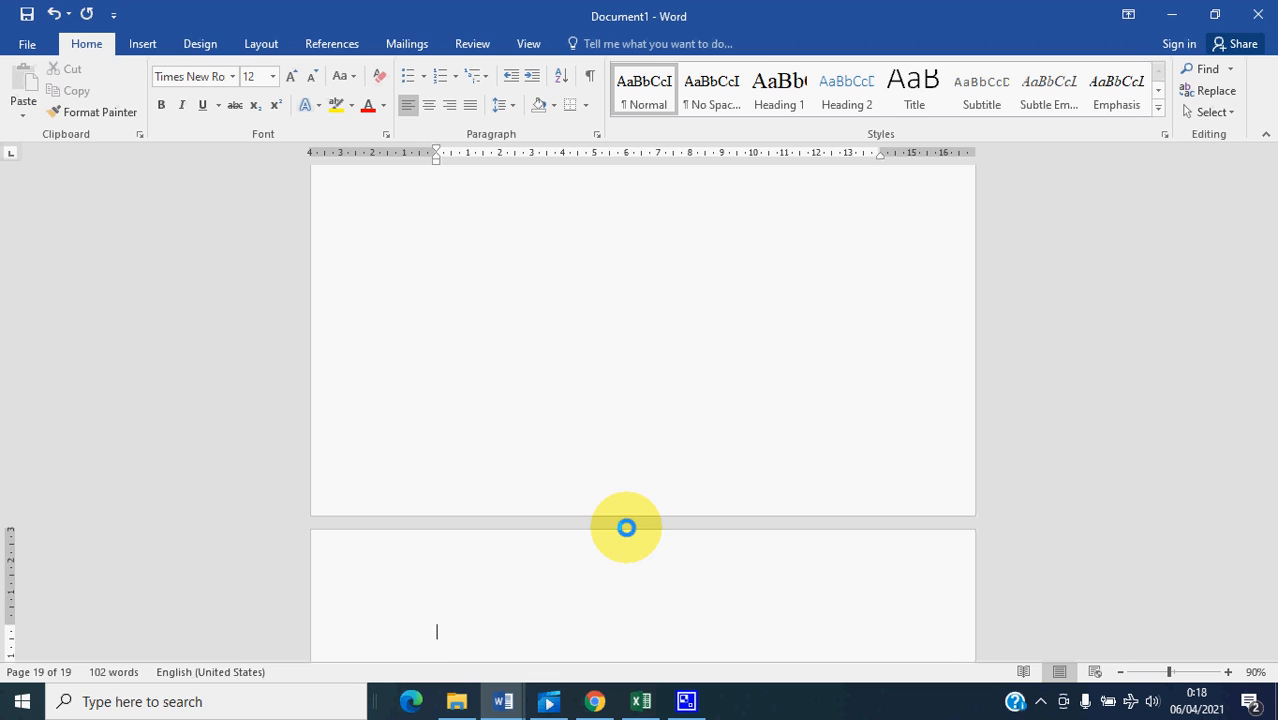
pyautogui.press('Up')
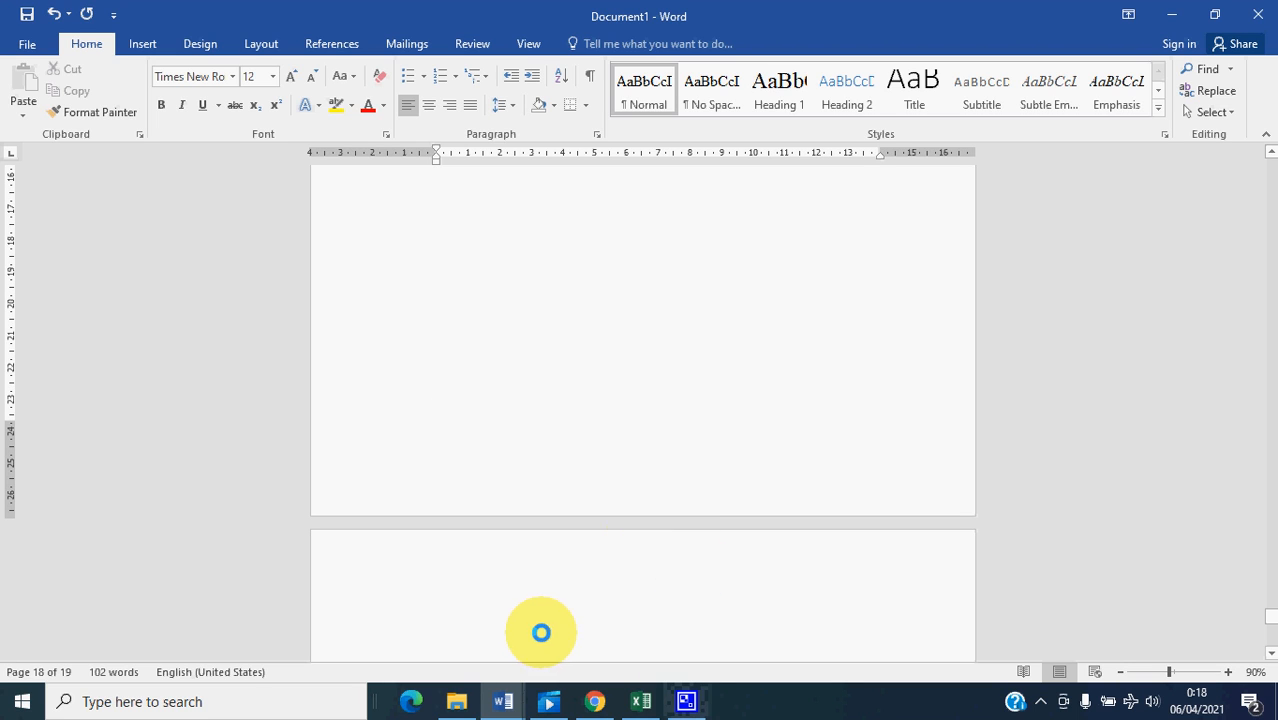
pyautogui.click(456, 622)
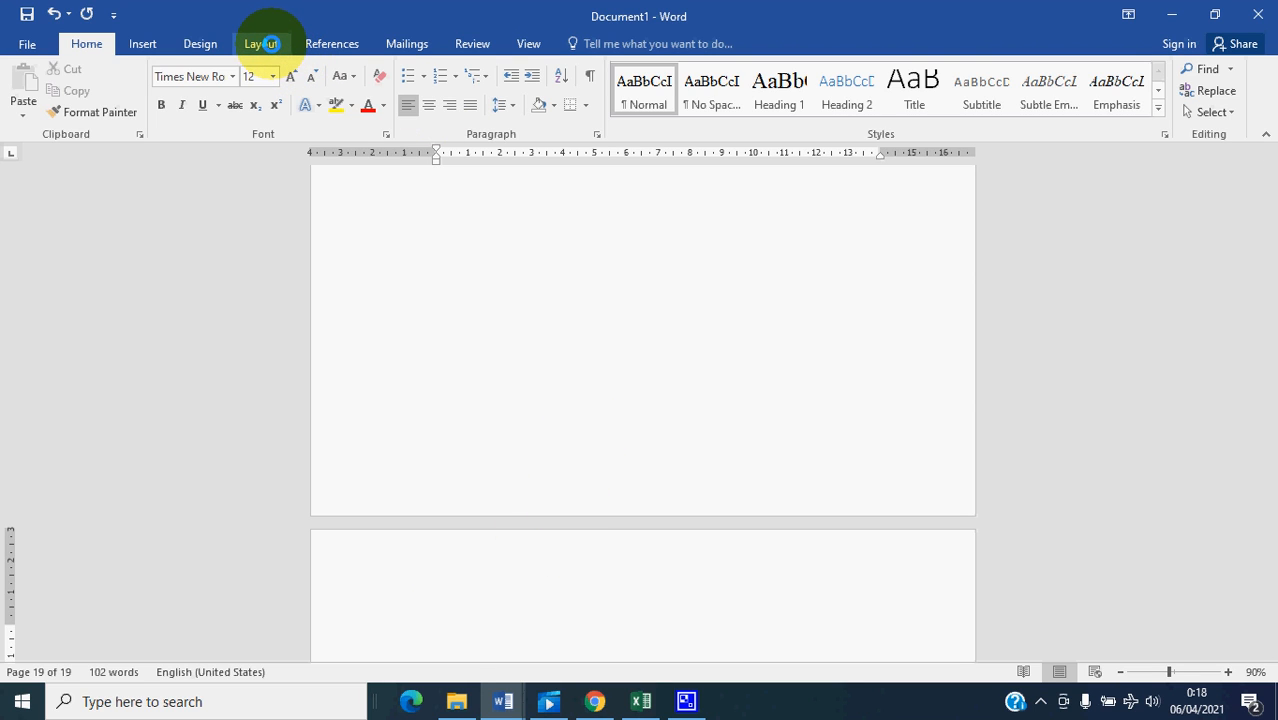
# - Set the page orientation to Landscape in Page Setup, applied to This point forward
pyautogui.click(261, 44)
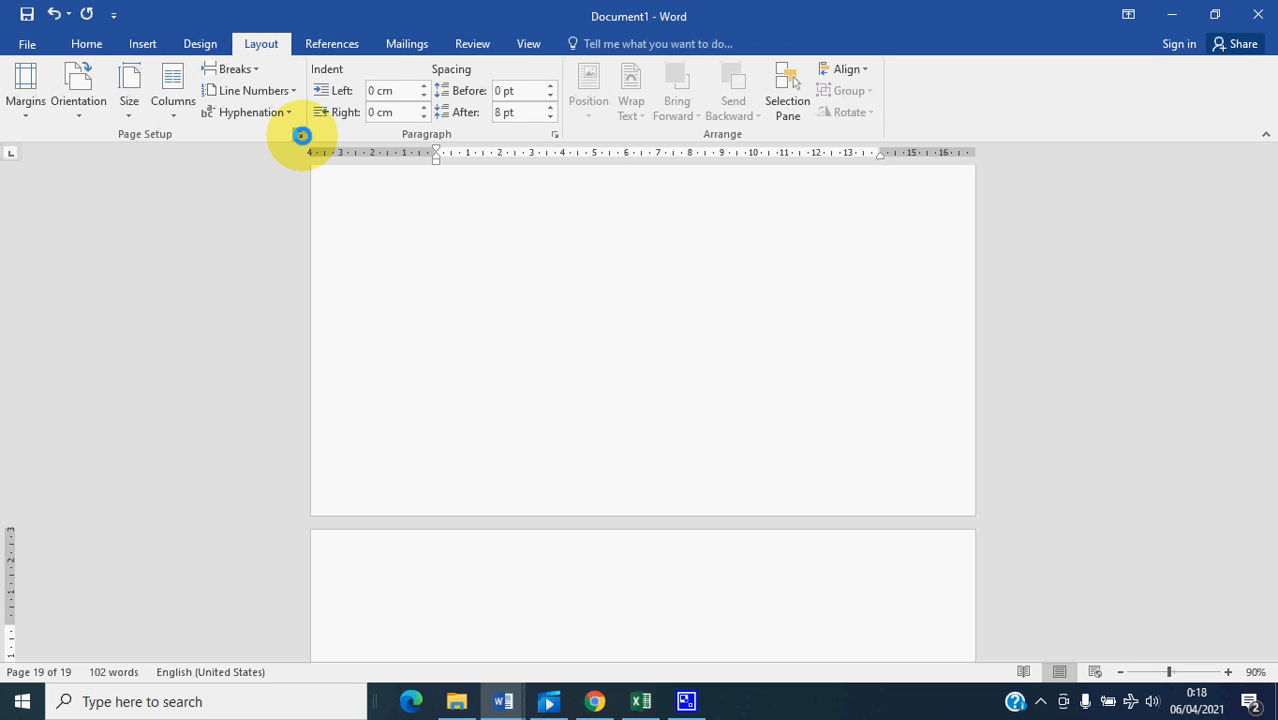
pyautogui.click(298, 134)
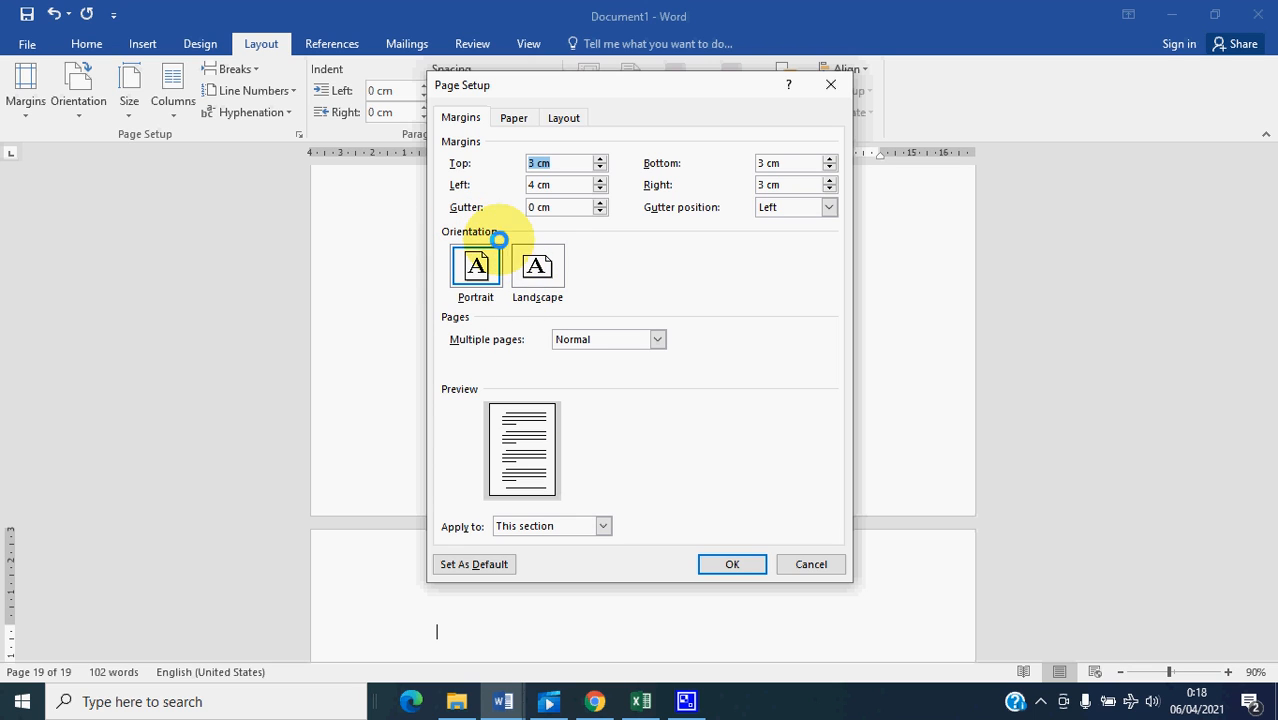
pyautogui.click(540, 276)
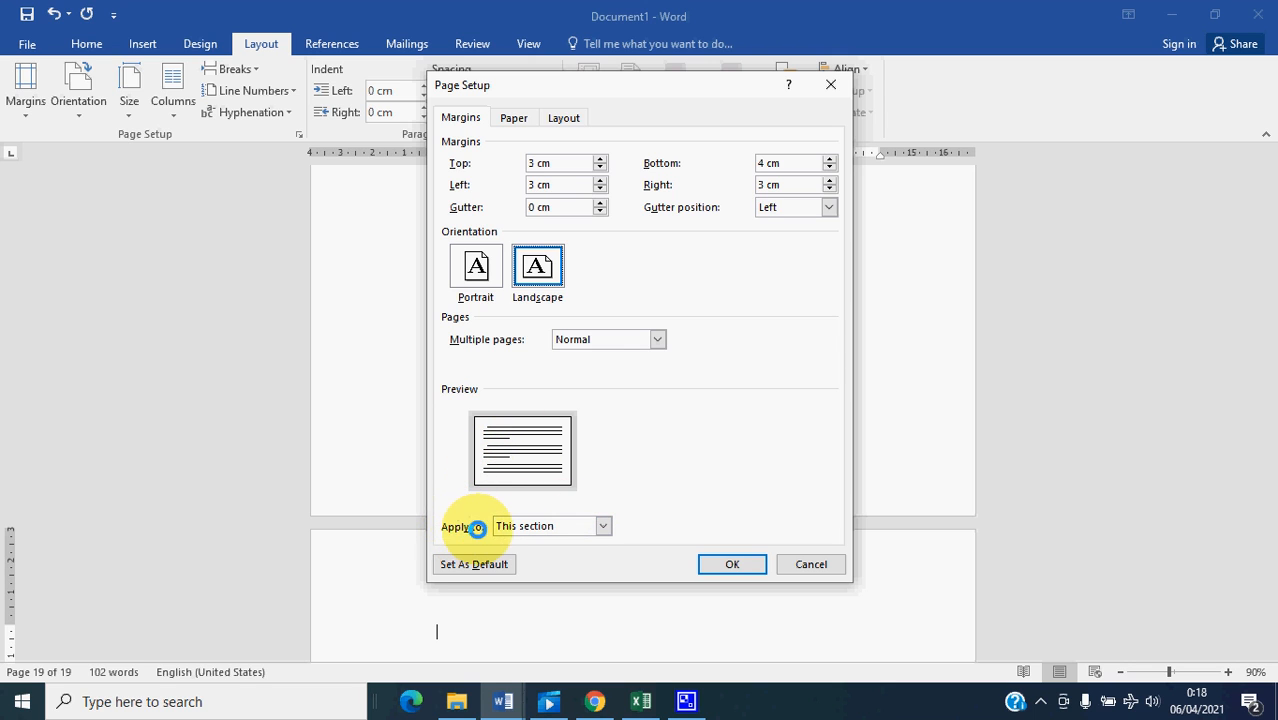
pyautogui.click(603, 526)
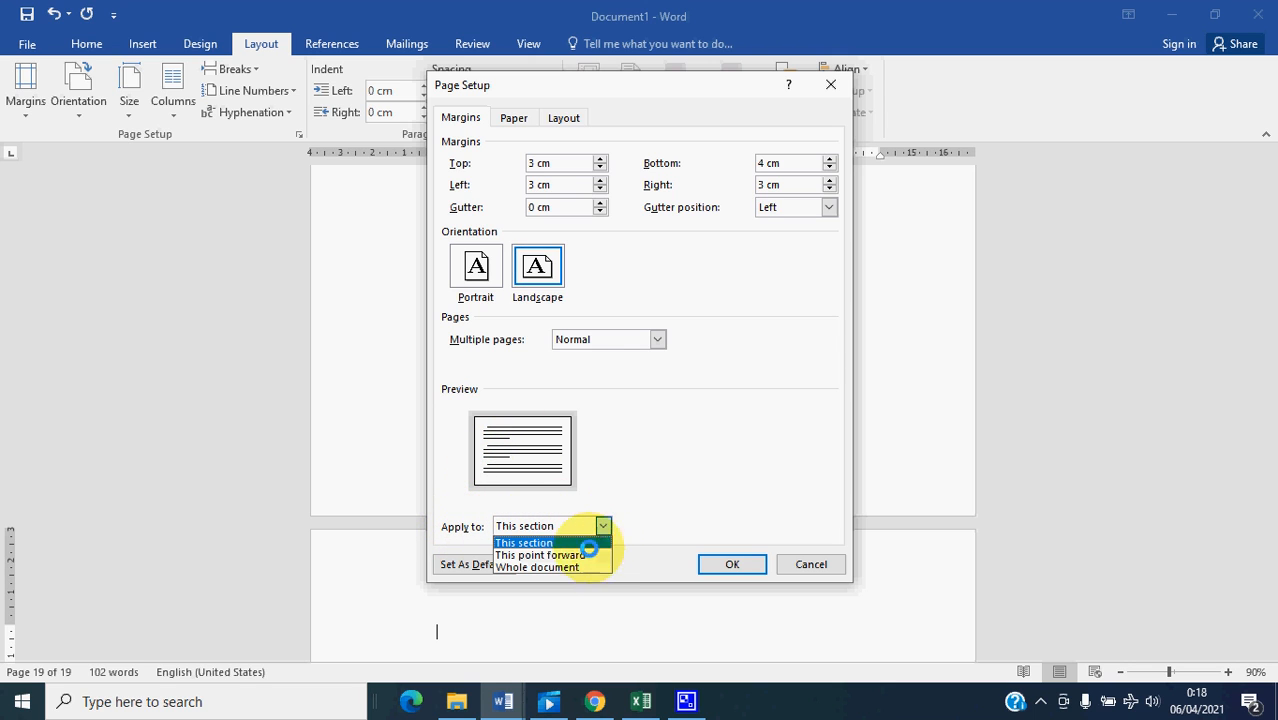
pyautogui.click(566, 554)
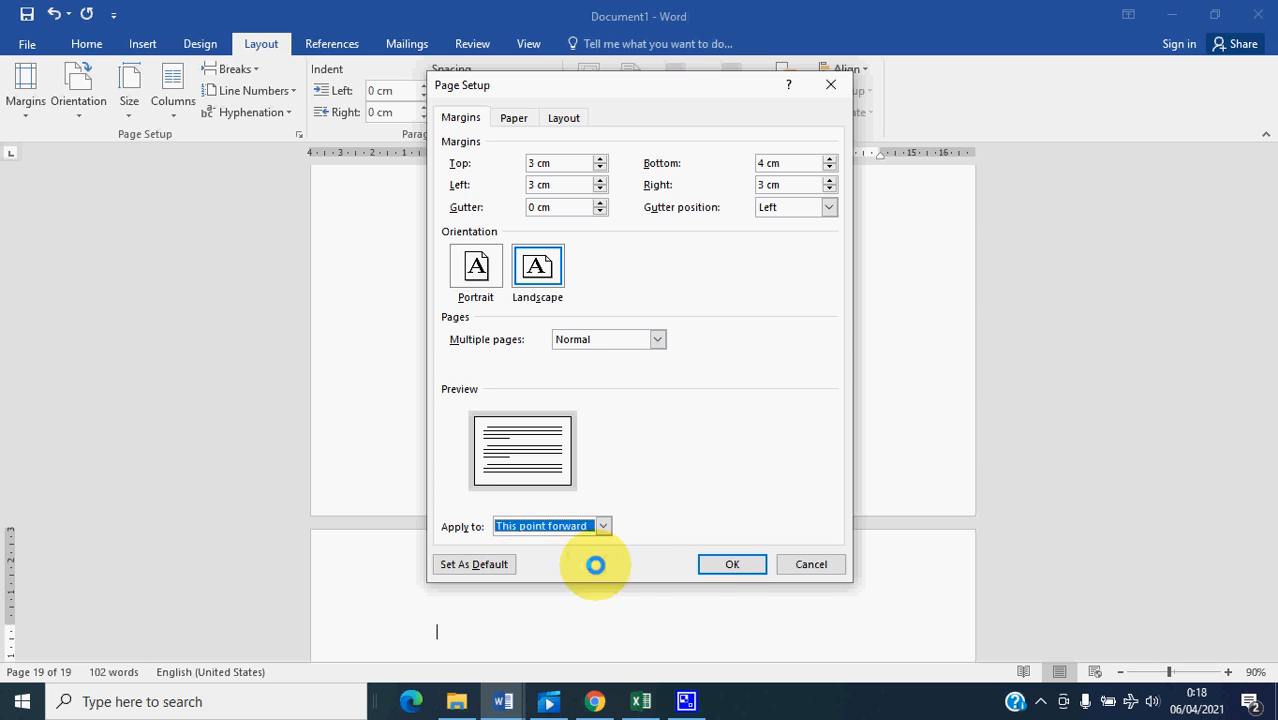
pyautogui.click(733, 564)
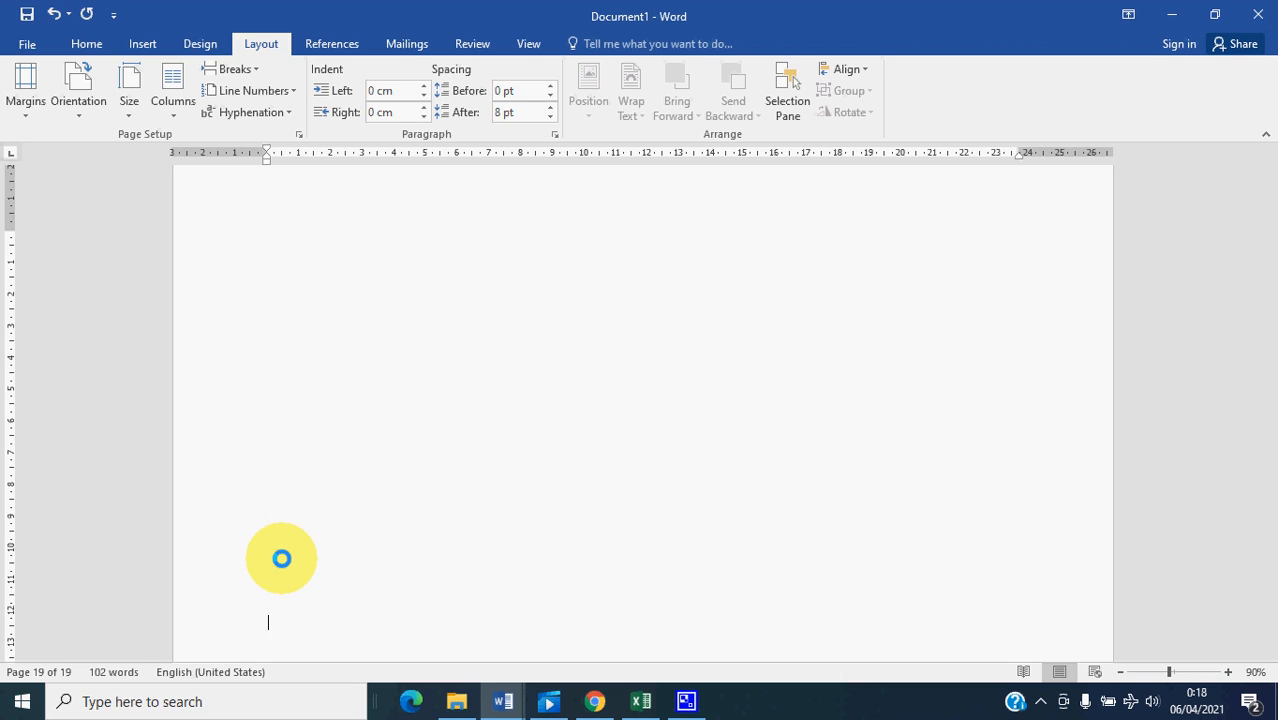
# - Add blank lines on the landscape page until the cursor moves past it onto new pages at the document's end
pyautogui.press('Return')
pyautogui.press('Return')
pyautogui.press('Return')
pyautogui.press('Return')
pyautogui.press('Return')
pyautogui.press('Return')
pyautogui.press('Return')
pyautogui.press('Return')
pyautogui.press('Return')
pyautogui.press('Return')
pyautogui.press('Return')
pyautogui.press('Return')
pyautogui.press('Return')
pyautogui.press('Return')
pyautogui.press('Return')
pyautogui.press('Return')
pyautogui.press('Return')
pyautogui.press('Return')
pyautogui.press('Return')
pyautogui.press('Return')
pyautogui.press('Return')
pyautogui.press('Return')
pyautogui.press('Return')
pyautogui.press('Return')
pyautogui.press('Return')
pyautogui.press('Return')
pyautogui.press('Return')
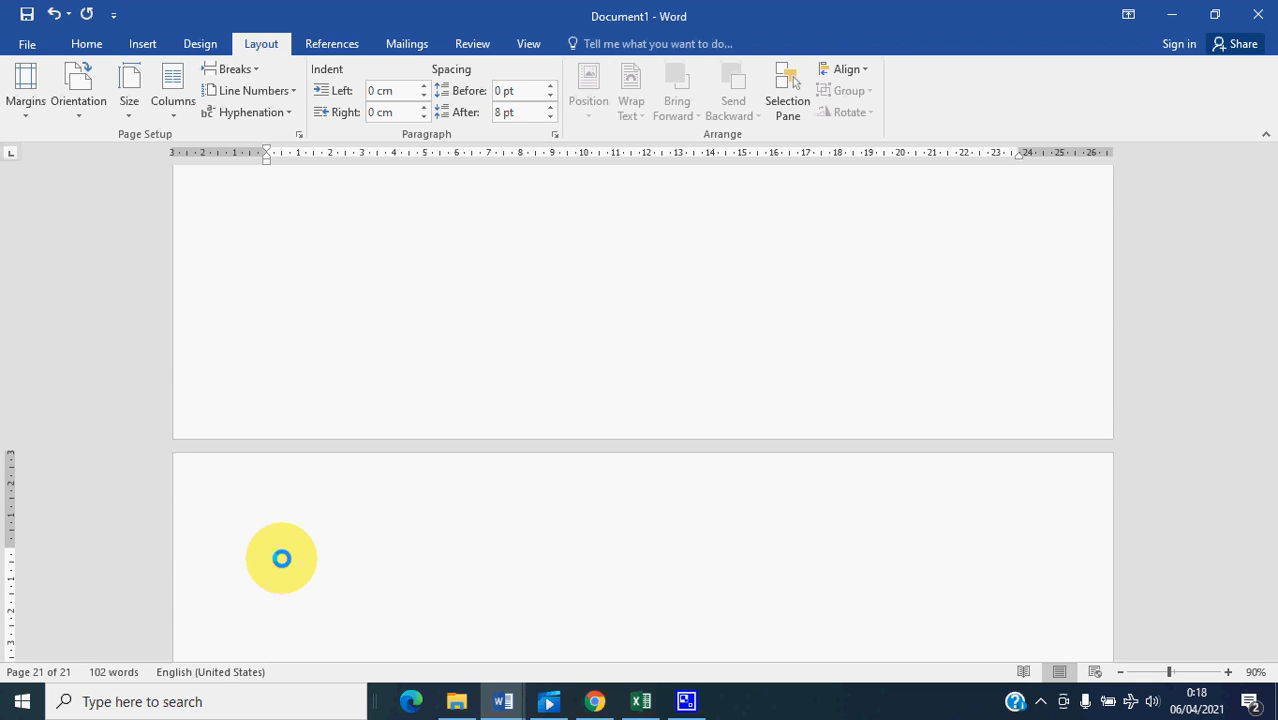
# - Set the orientation to Portrait in Page Setup from the page following the landscape page, applied to This point forward
pyautogui.scroll(15, 281, 558)
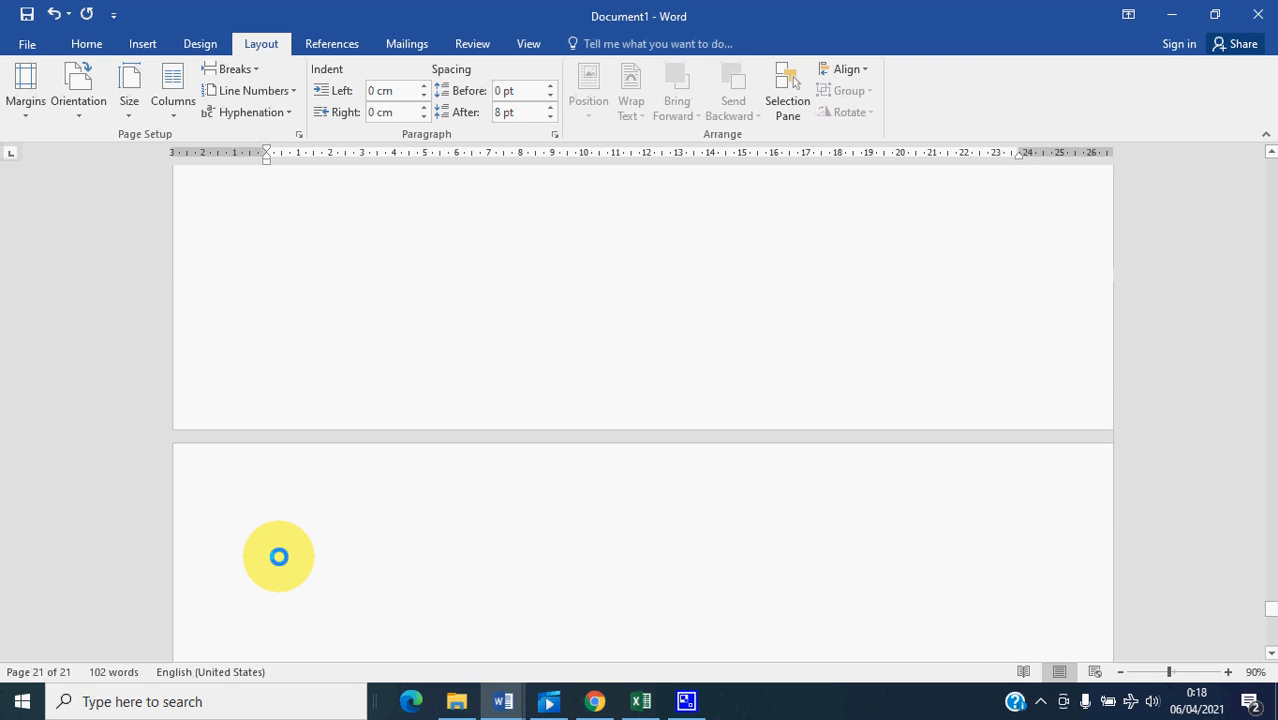
pyautogui.click(290, 538)
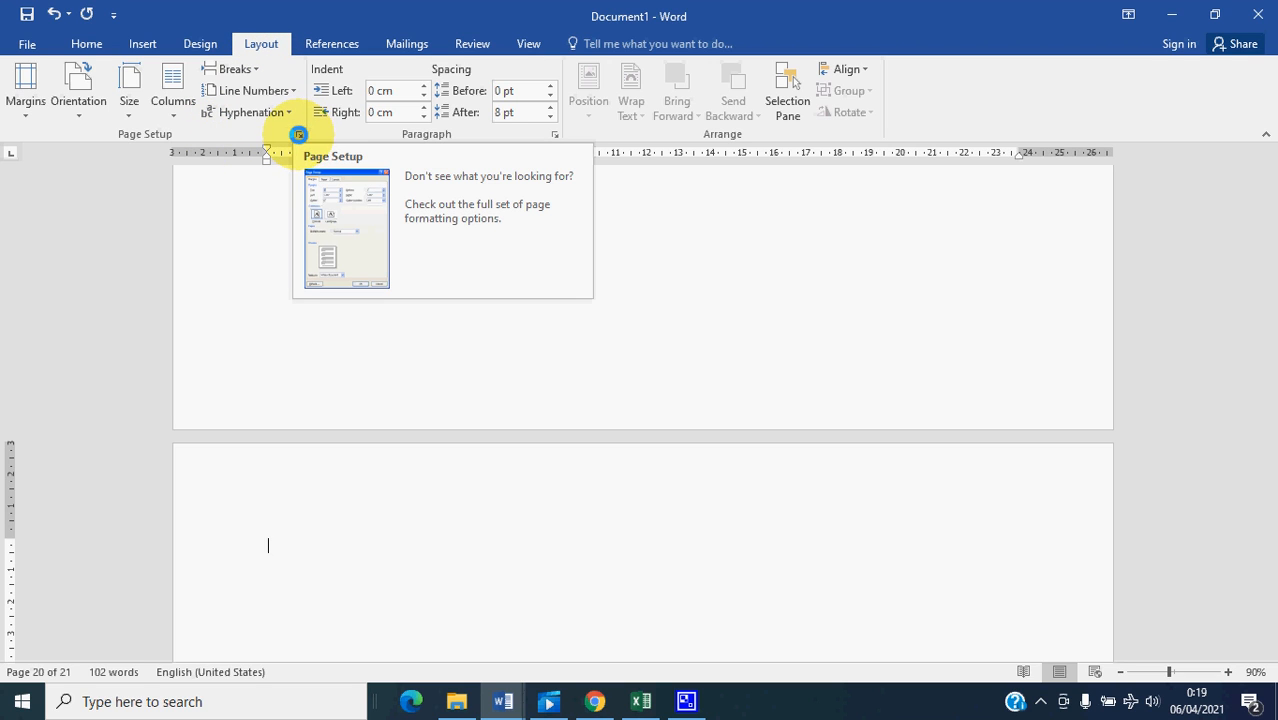
pyautogui.click(299, 134)
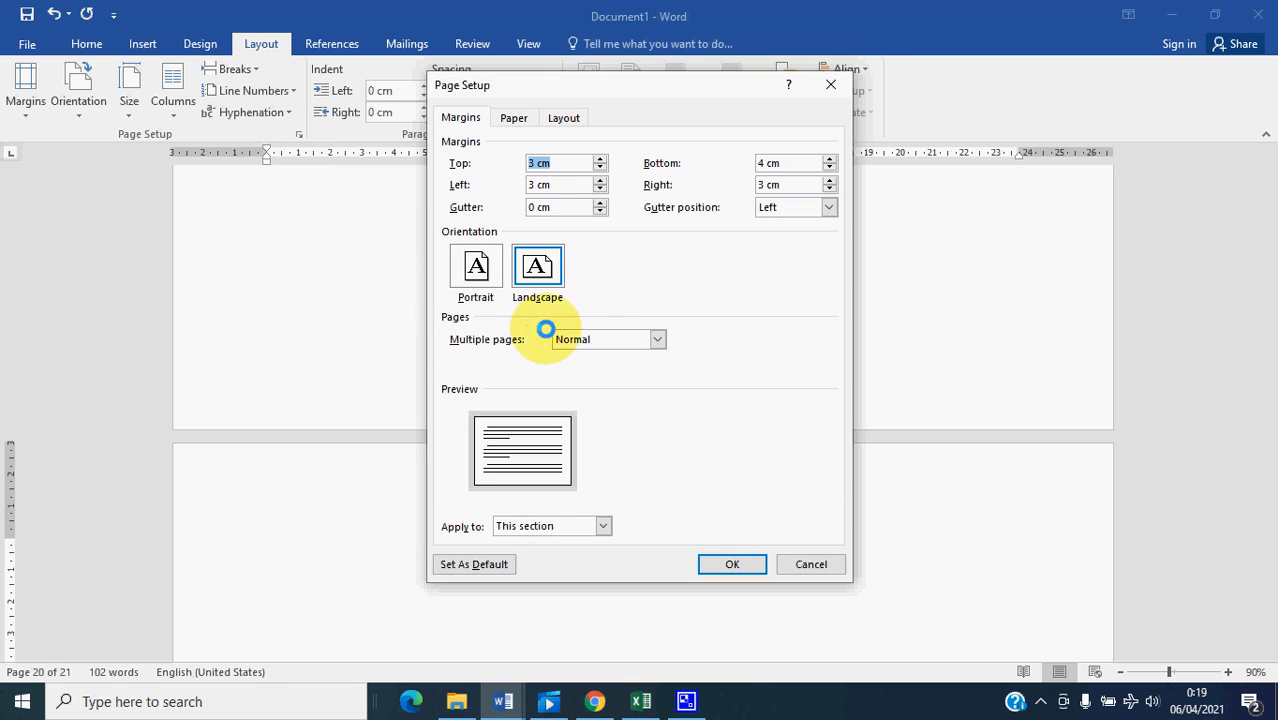
pyautogui.click(476, 265)
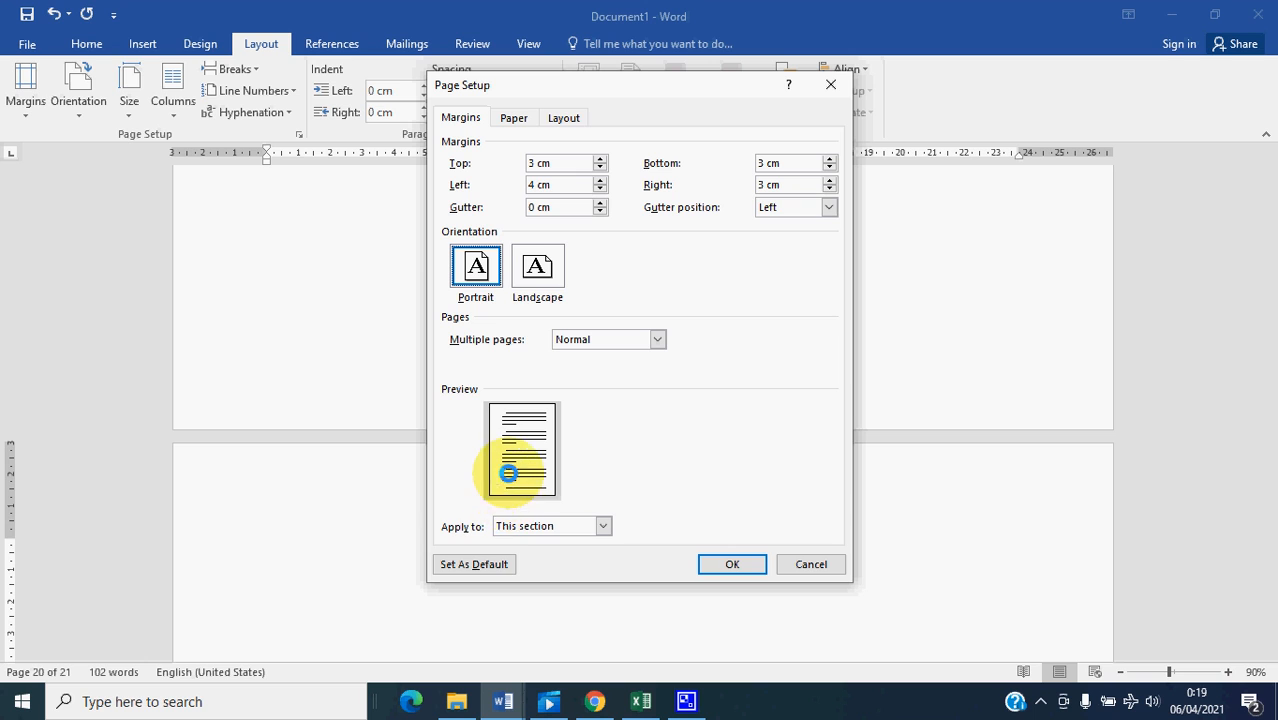
pyautogui.click(602, 527)
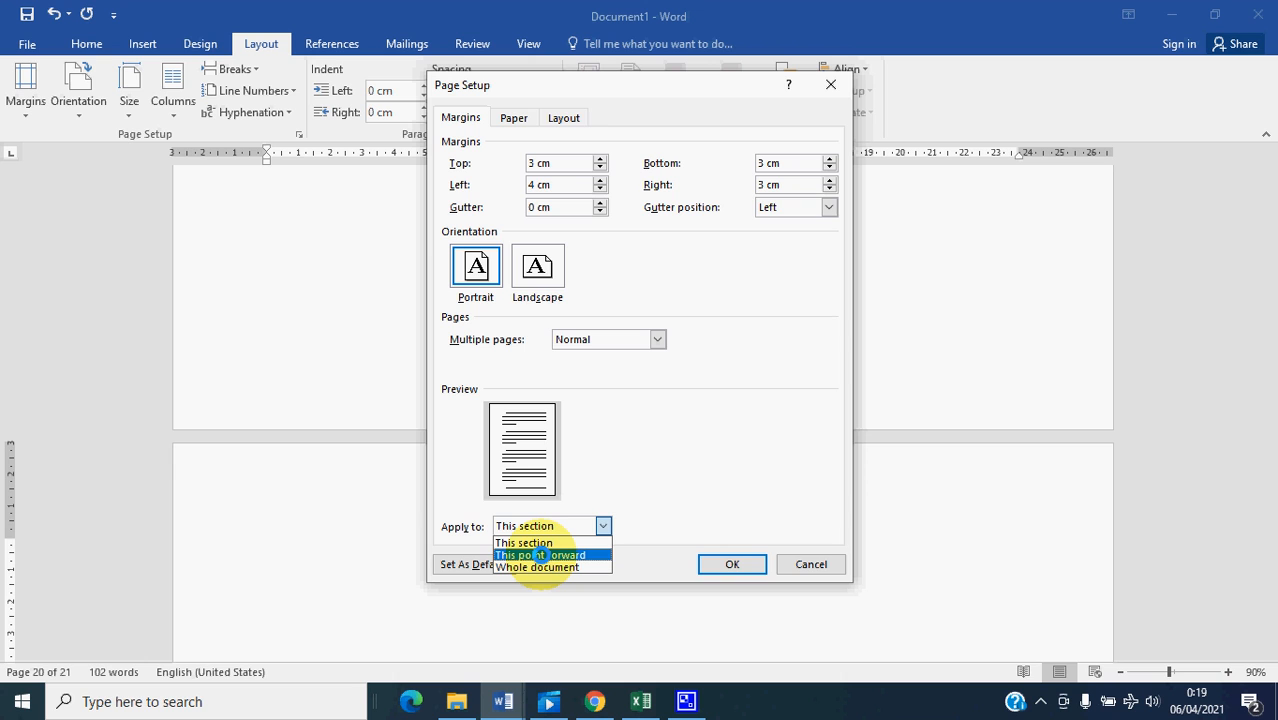
pyautogui.click(540, 555)
pyautogui.click(738, 563)
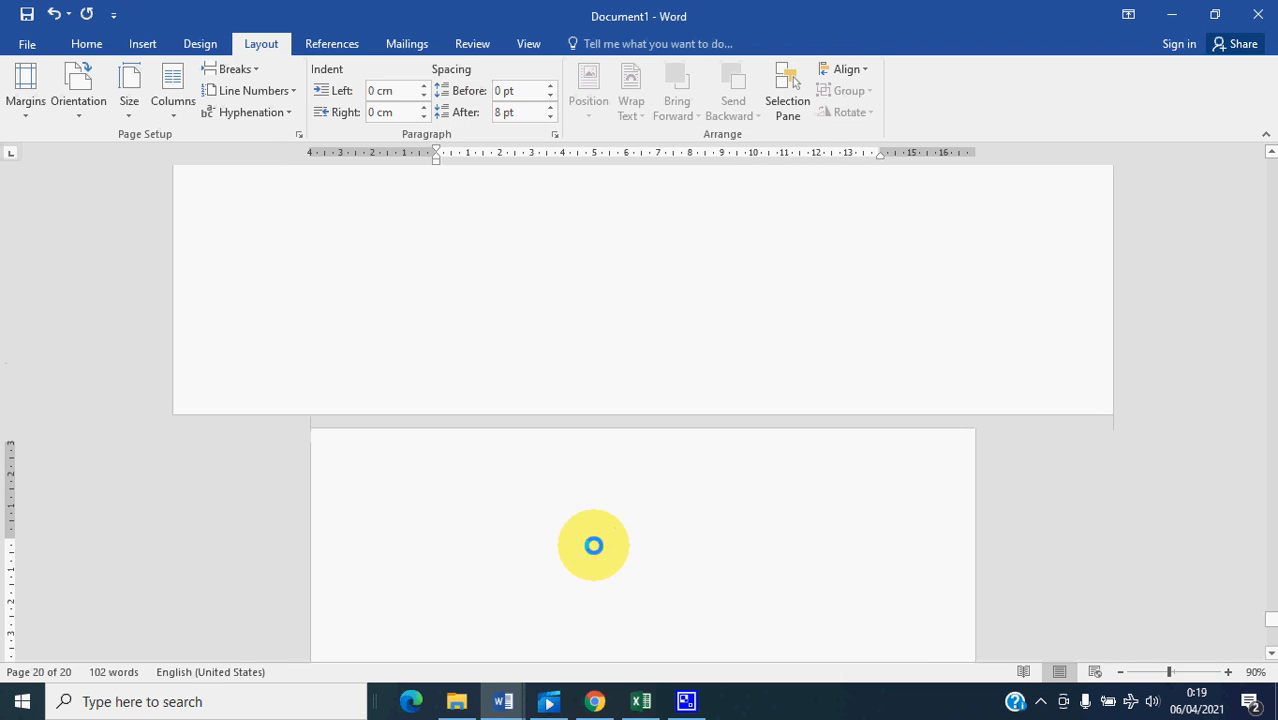
# - Enter the placeholder text "Tabel ……." at the top of the landscape page
pyautogui.scroll(5, 509, 514)
pyautogui.click(387, 409)
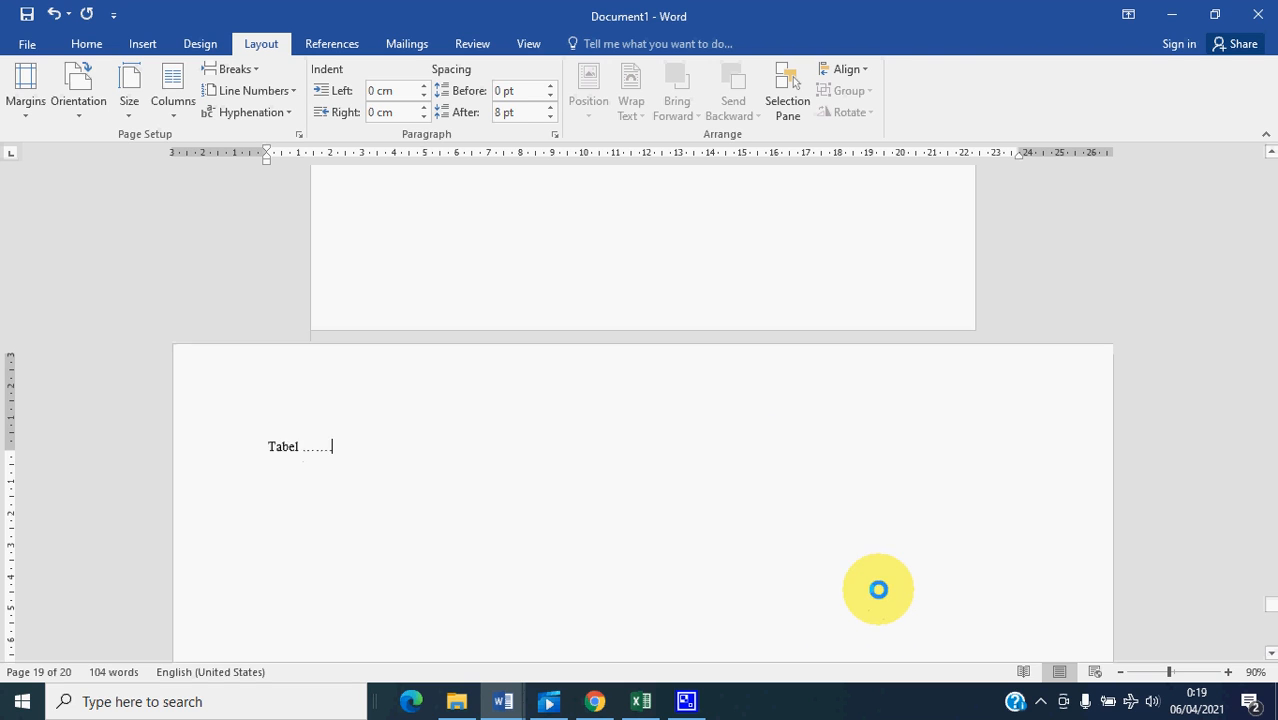
pyautogui.scroll(-6, 465, 374)
pyautogui.scroll(3, 287, 367)
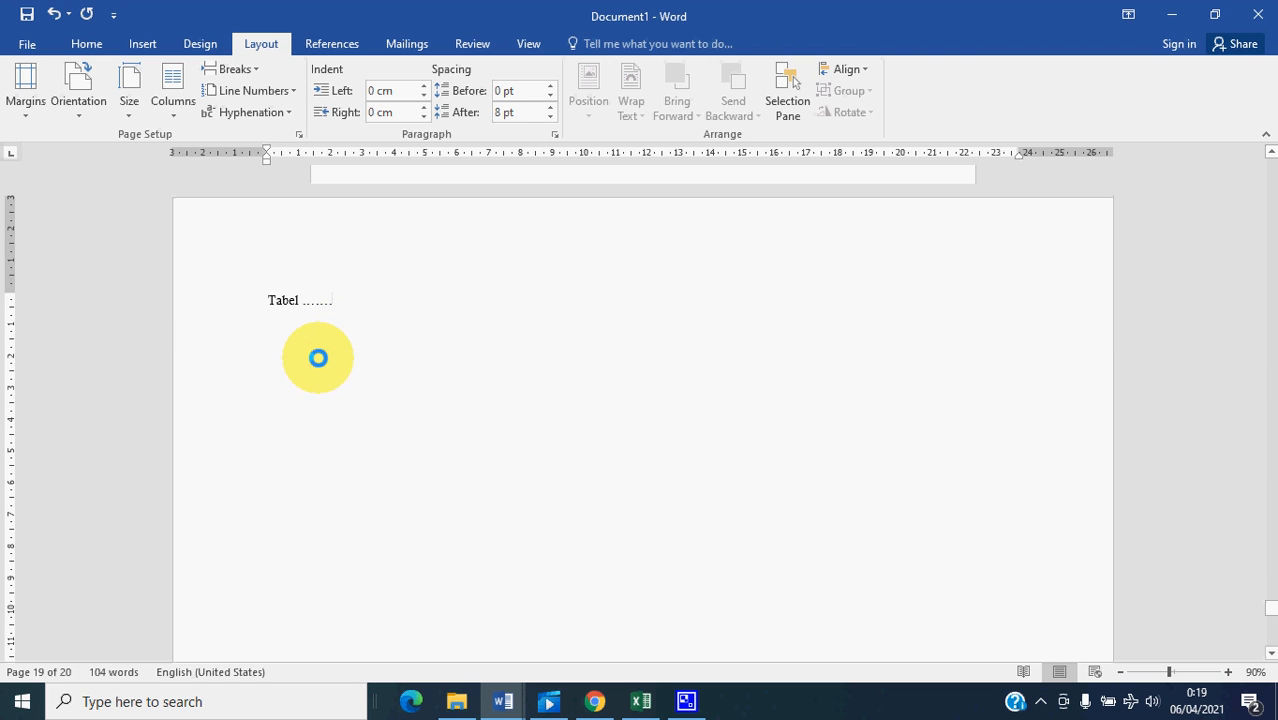
# - Review the landscape table page, the portrait pages around it, and the title pages at the start of the document
pyautogui.click(317, 357)
pyautogui.scroll(-6, 370, 376)
pyautogui.scroll(-1, 413, 415)
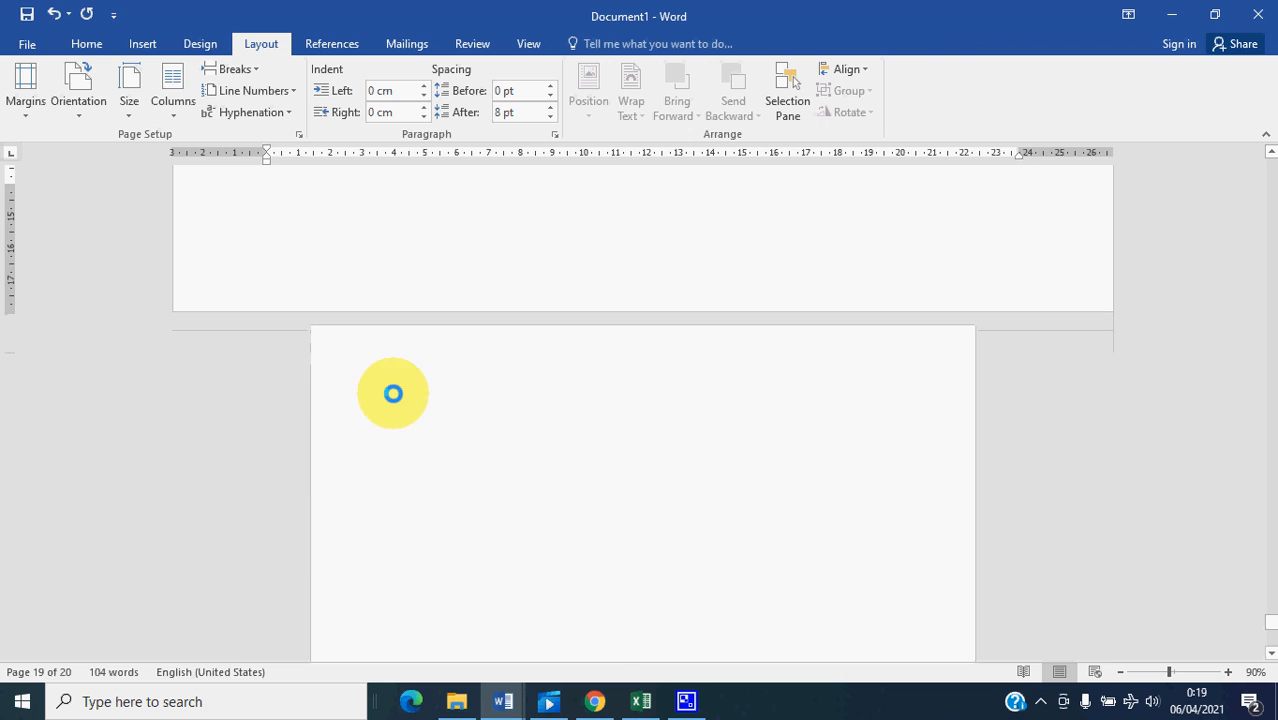
pyautogui.click(419, 398)
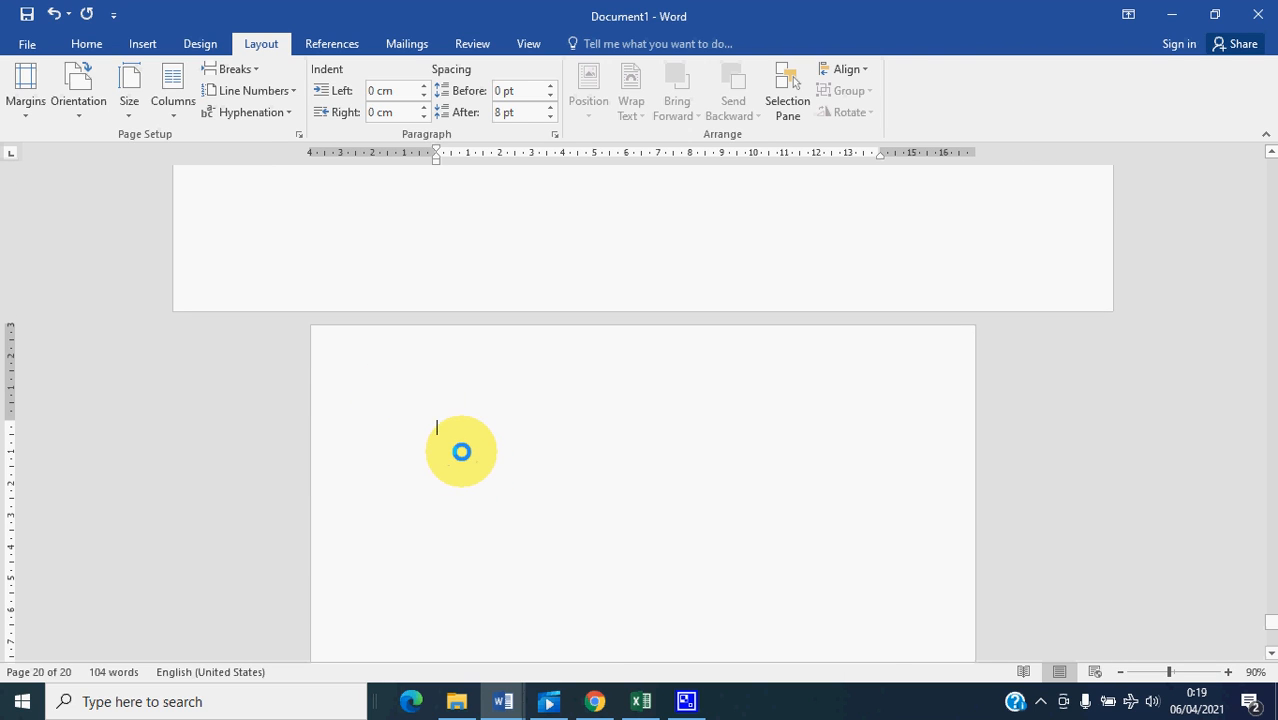
pyautogui.scroll(-1, 470, 452)
pyautogui.scroll(2, 463, 450)
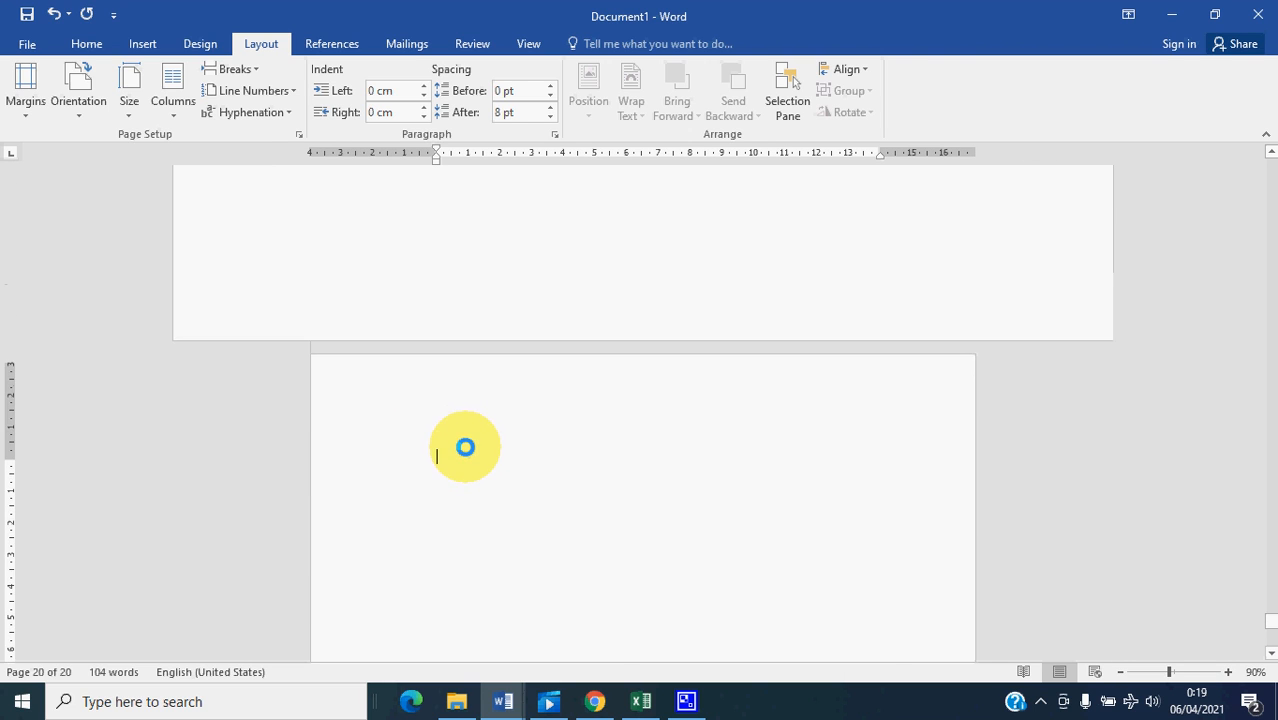
pyautogui.scroll(2, 487, 500)
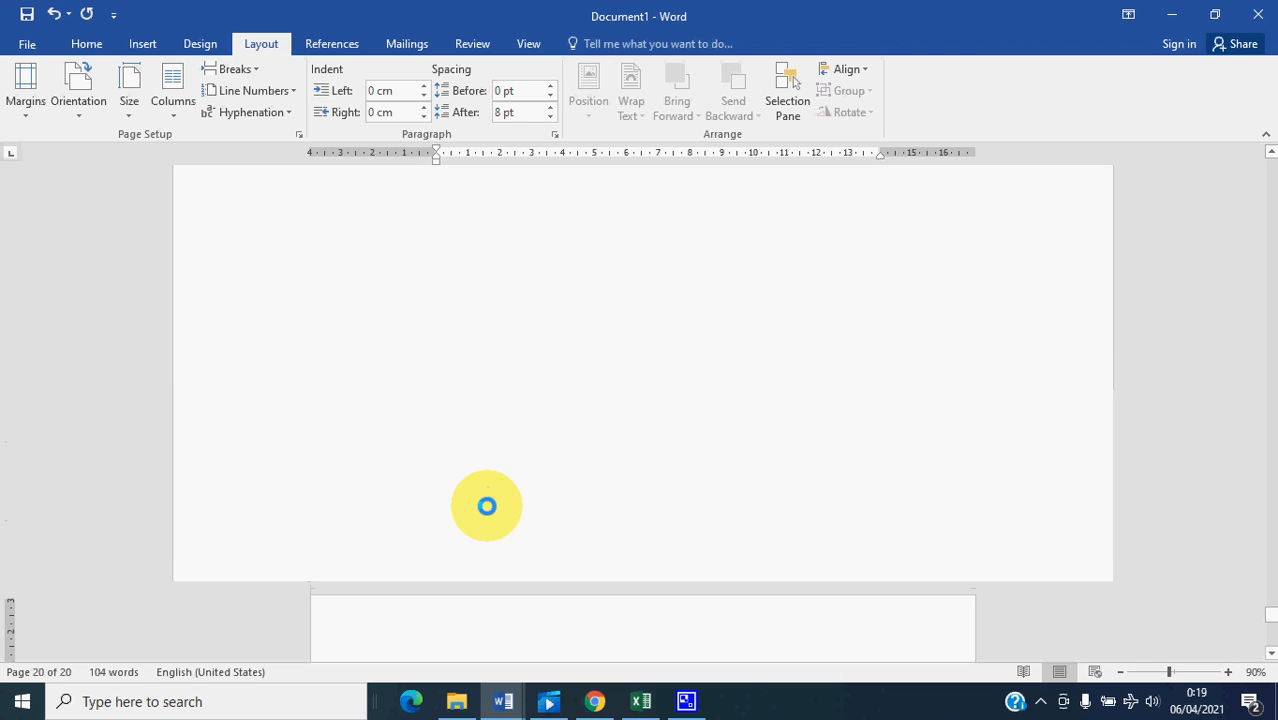
pyautogui.scroll(-1, 502, 577)
pyautogui.scroll(12, 495, 560)
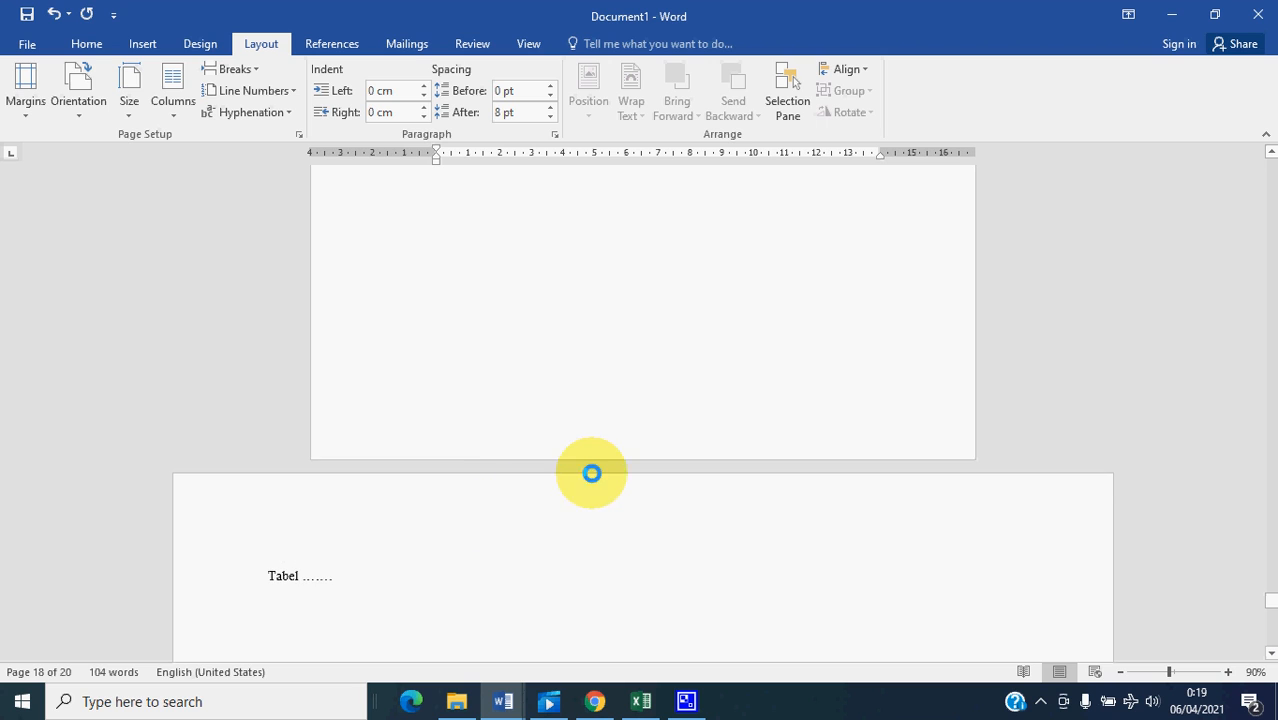
pyautogui.scroll(3, 600, 468)
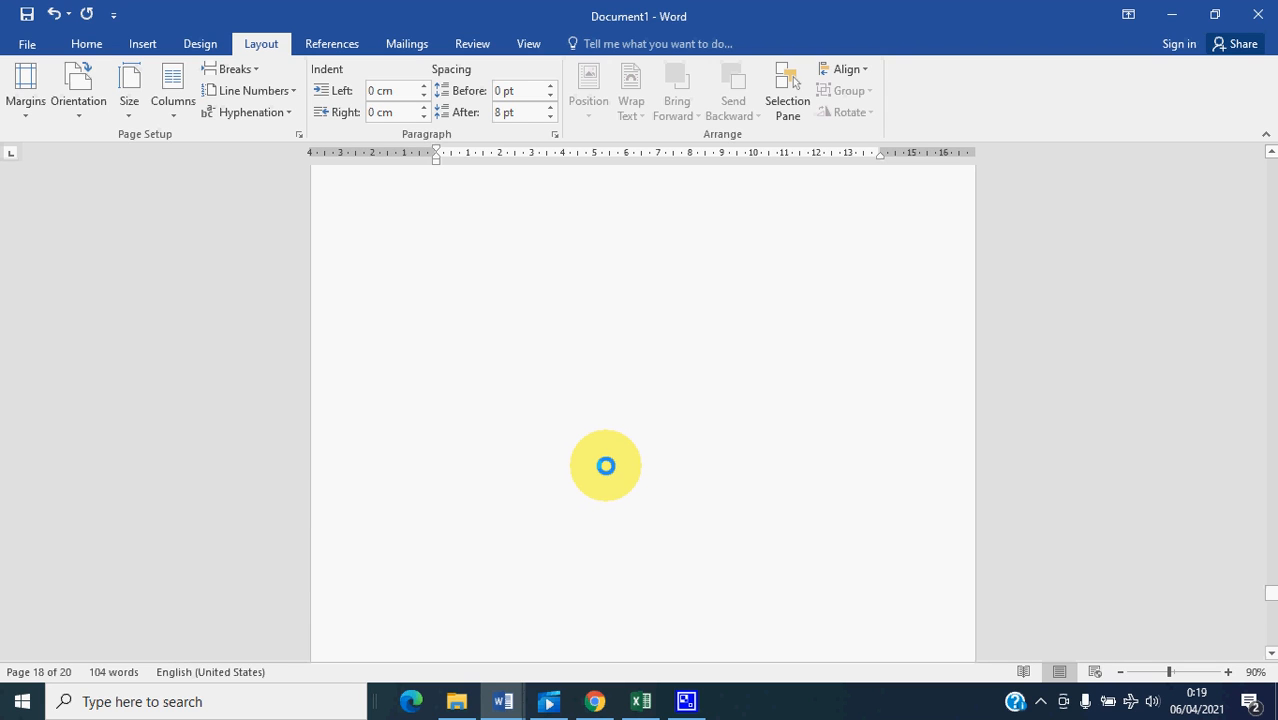
pyautogui.moveTo(1270, 585); pyautogui.dragTo(1270, 172)
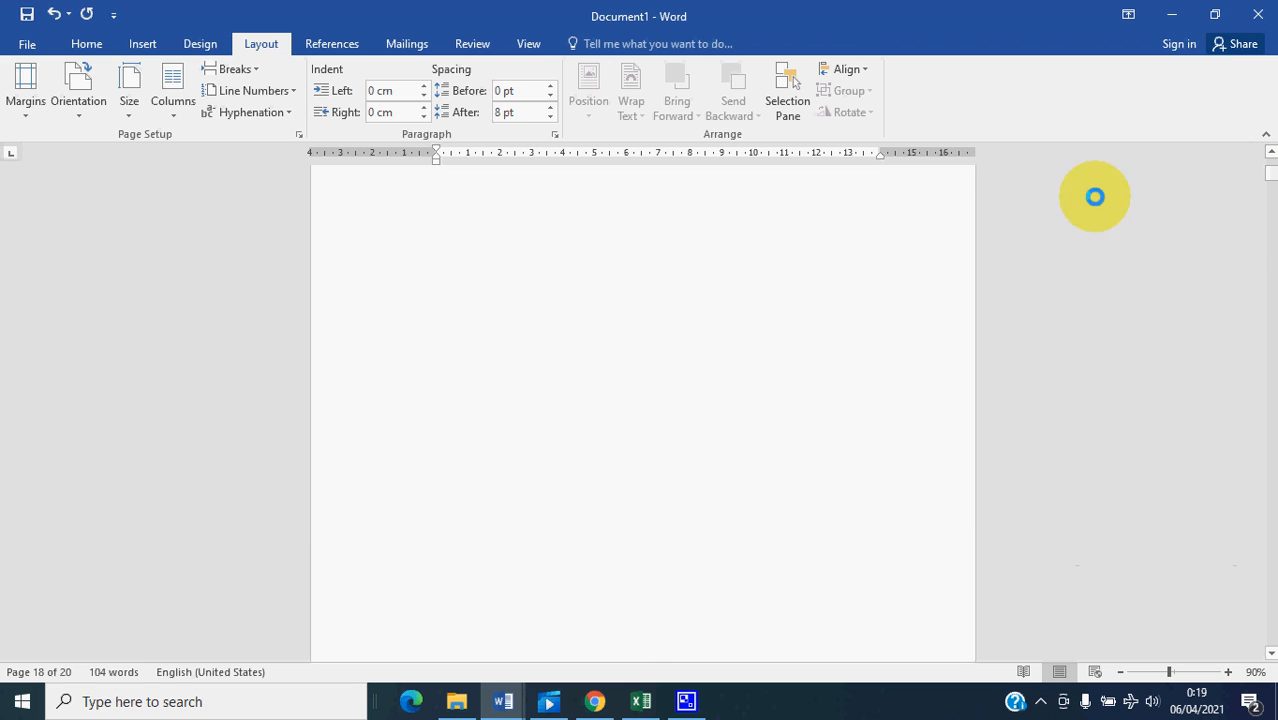
pyautogui.scroll(-8, 696, 357)
pyautogui.scroll(-1, 609, 437)
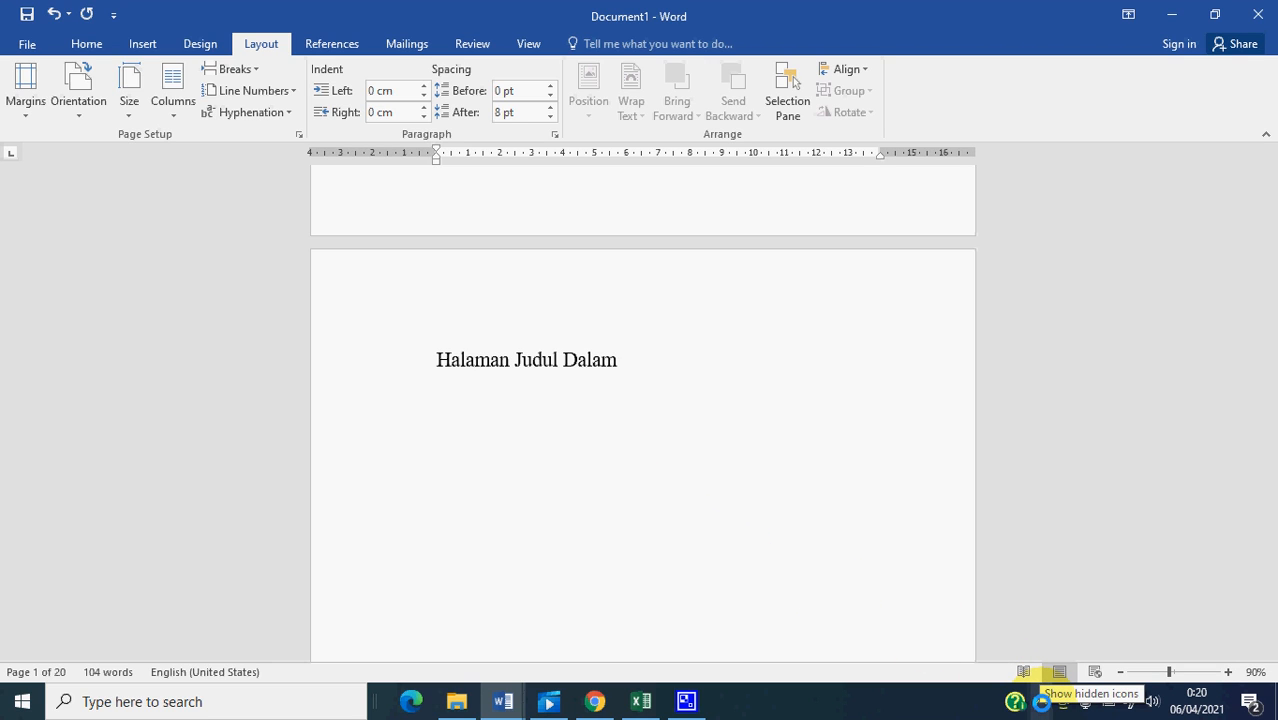
pyautogui.click(1041, 701)
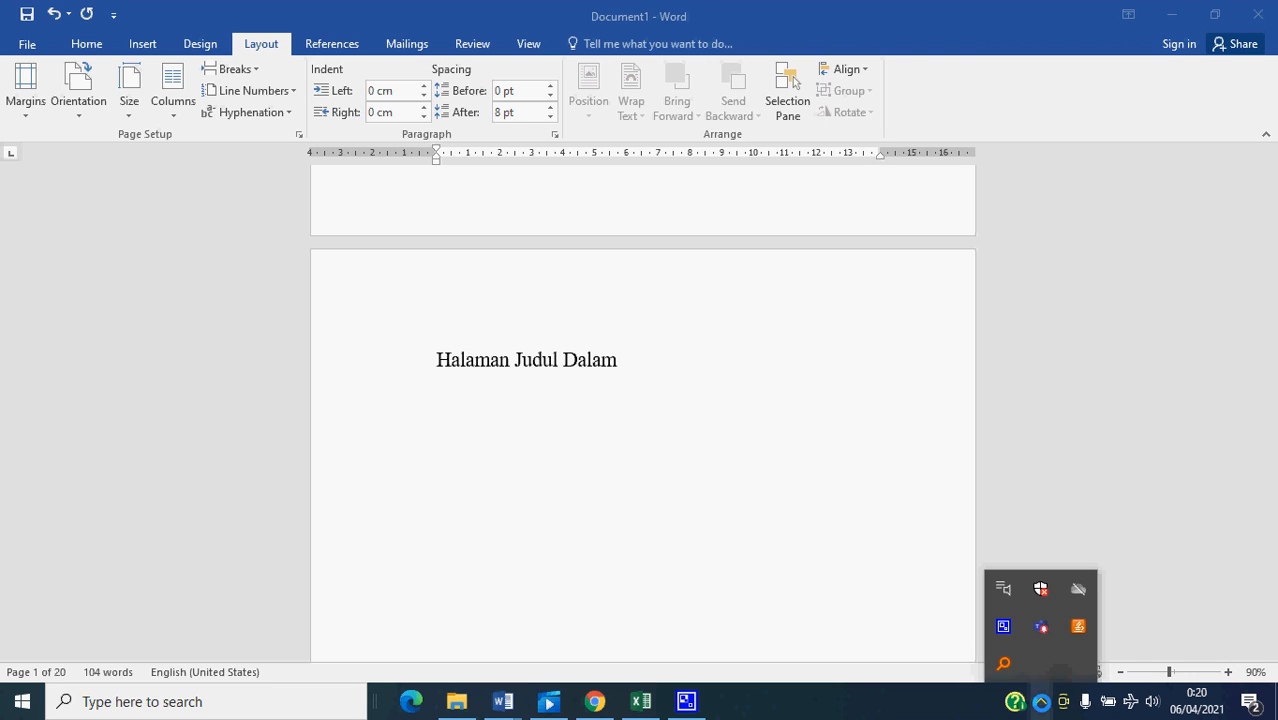
pyautogui.rightClick(1003, 627)
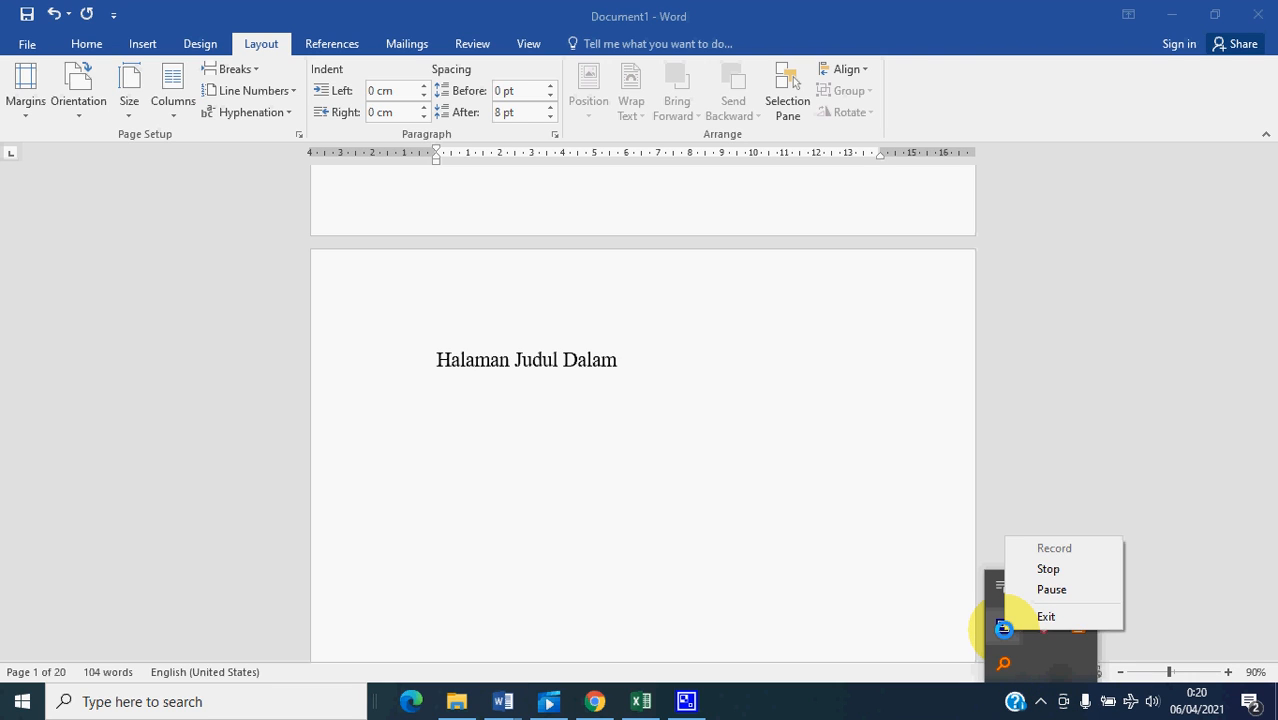